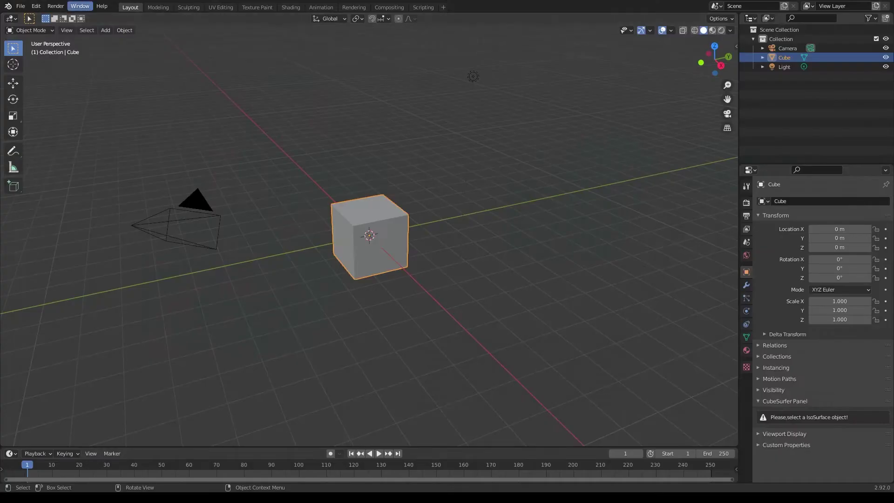
- Toggle the program window to fullscreen
left_click(79, 6)
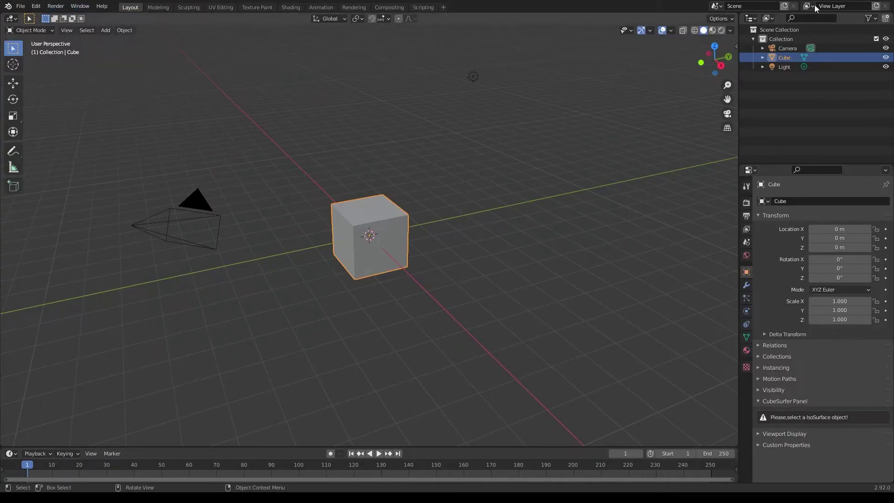
left_click(80, 7)
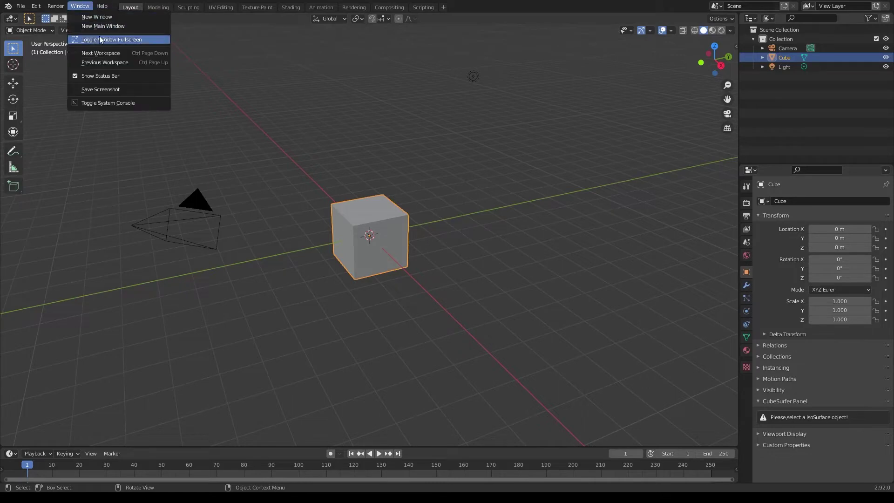
left_click(99, 39)
- Delete the default camera, cube and light from the scene
key("a")
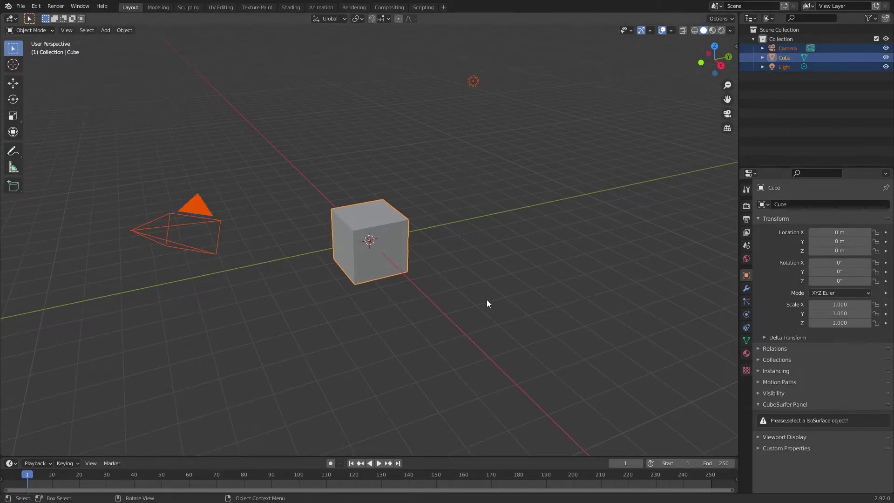
key("x")
left_click(515, 233)
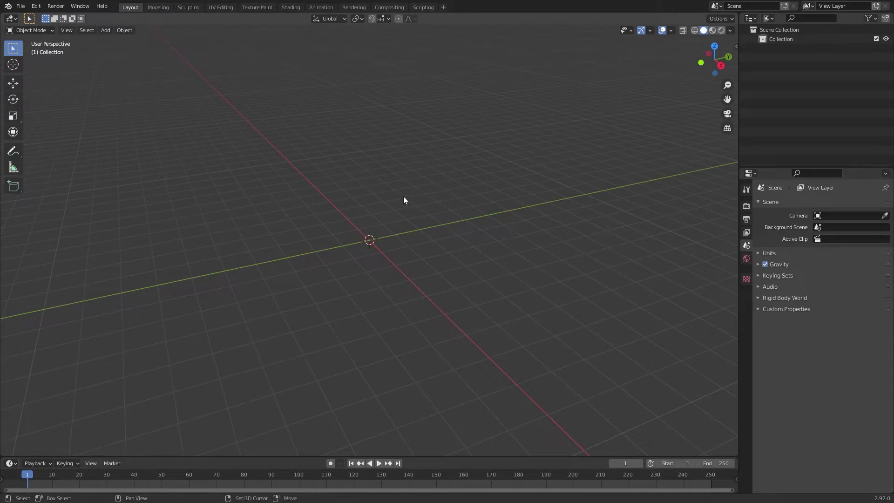
- Add a cube at the origin and scale it uniformly to about 2.94 in the right orthographic view
key("shift+a")
left_click(463, 198)
middle_click_drag(463, 199, 688, 80)
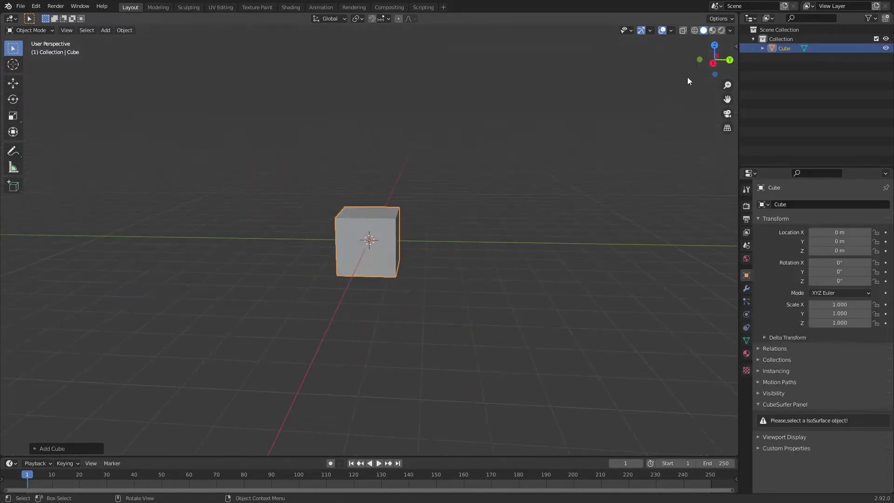
left_click(713, 63)
scroll(485, 238, "down", 5)
key("s")
left_click(512, 263)
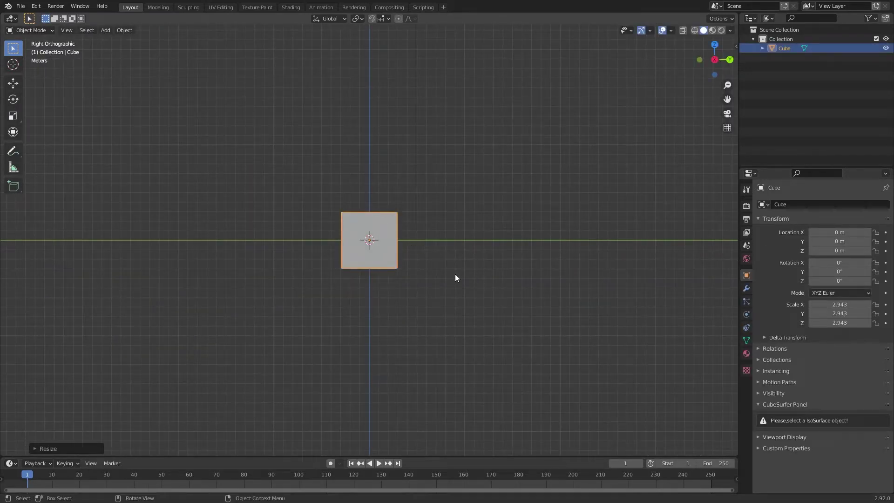
- Stretch the cube into a long box, scaled to about 7.32 along Y and 3.25 along Z
key("s")
key("y")
left_click(588, 260)
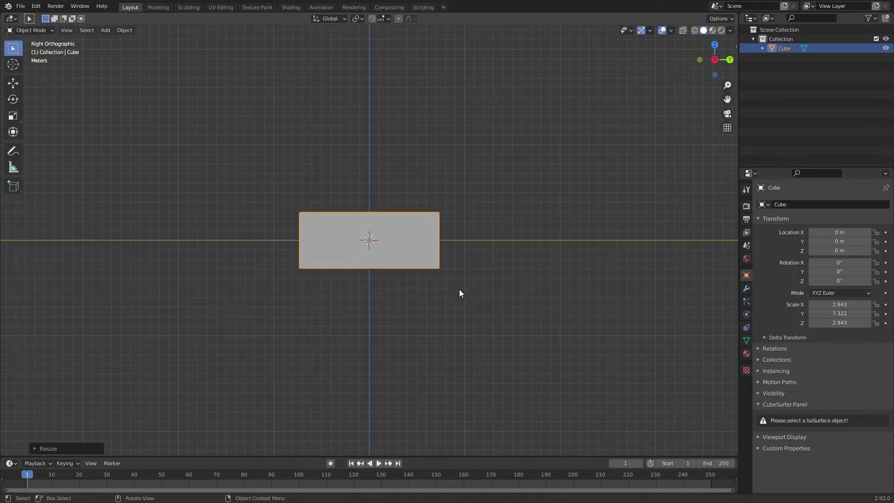
key("s")
key("z")
left_click(509, 228)
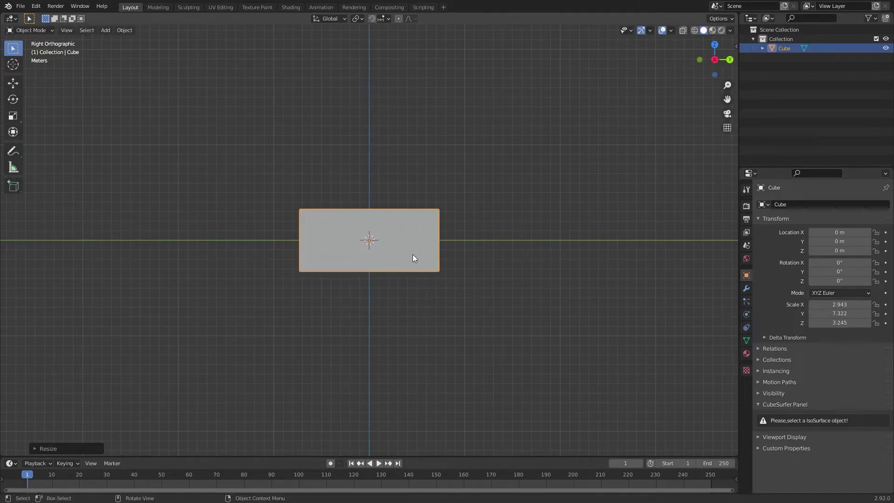
- Add a second cube and widen it along X to a scale of about 2.71 in the front view
middle_click_drag(413, 256, 420, 220)
key("shift+a")
left_click(460, 233)
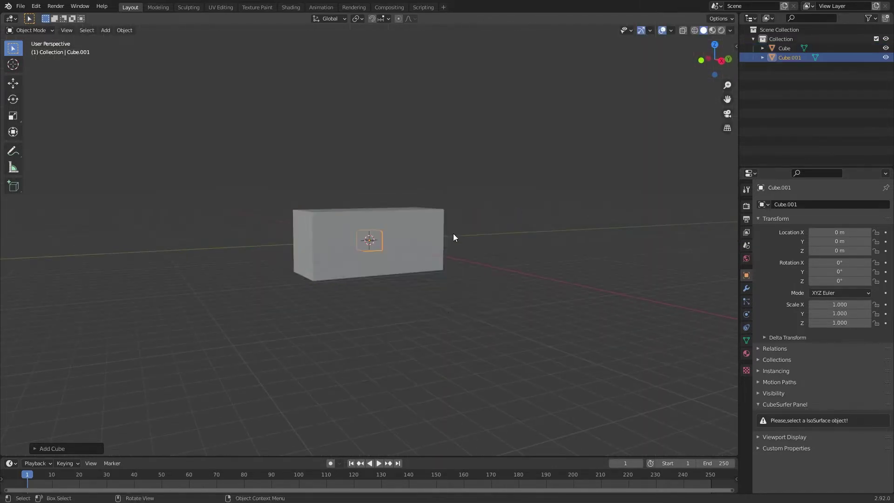
left_click(703, 61)
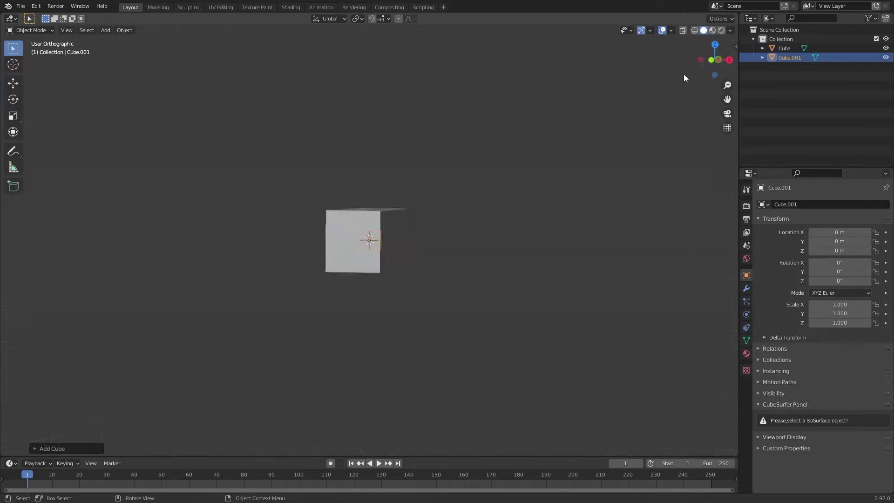
key("s")
key("x")
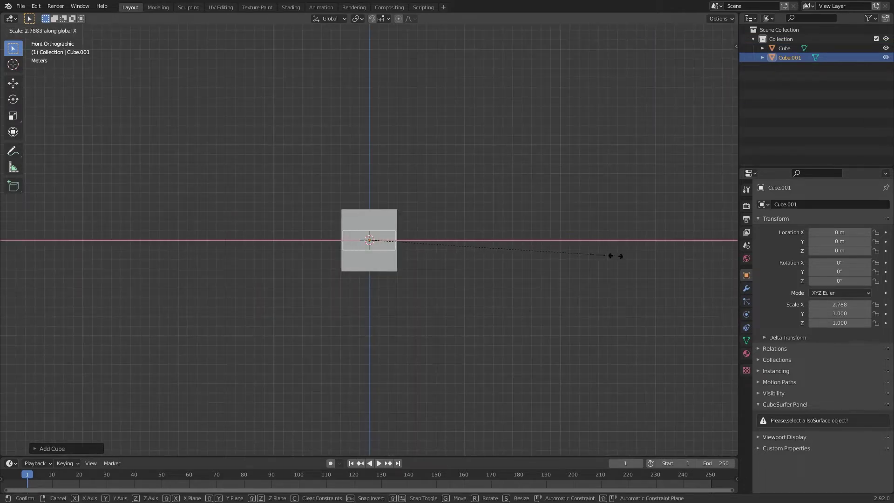
left_click(607, 257)
- Raise the second cube above the long box to about Z 5.17 m and scale it to about 1.49 along Z
key("g")
key("z")
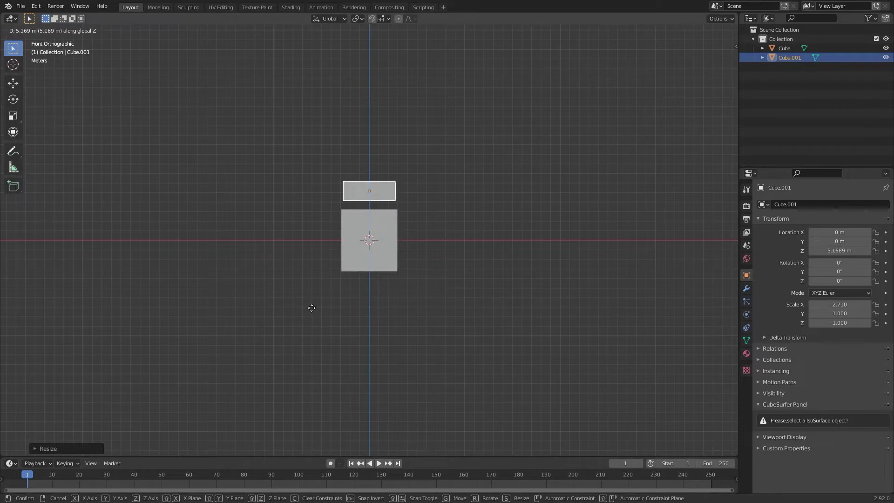
left_click(309, 309)
key("s")
key("z")
left_click(492, 198)
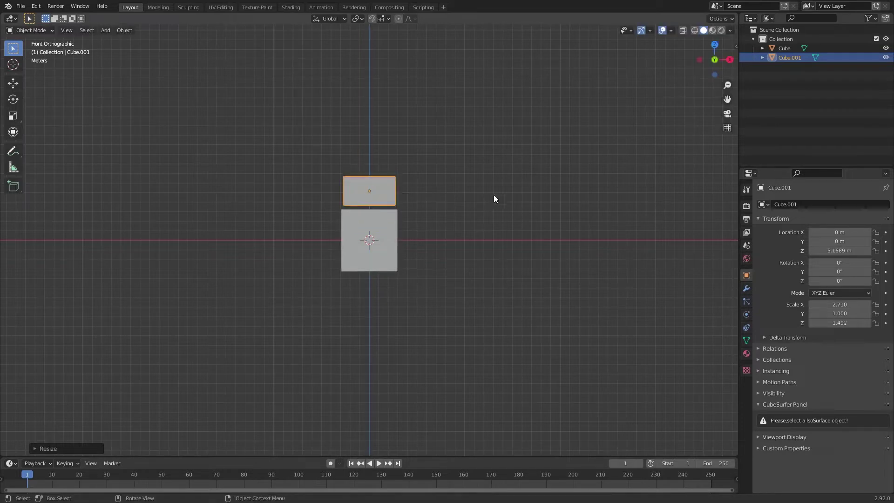
- In the right view, move the small box above one end of the long box, at about Y -5.95 m and Z 6.41 m
left_click(729, 60)
key("g")
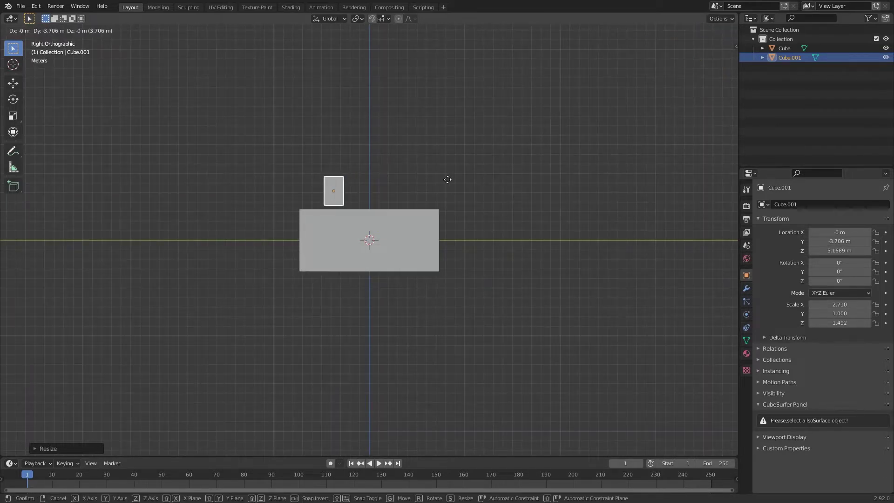
left_click(380, 172)
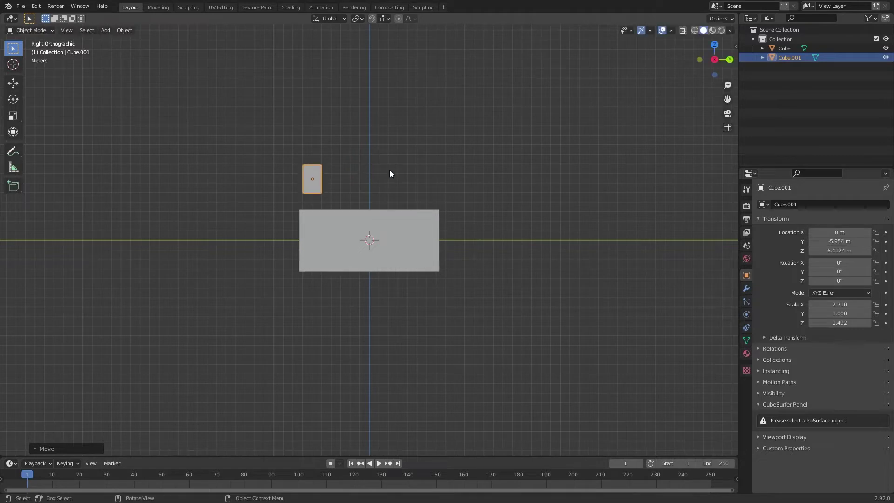
- Add a third cube at the origin and scale it uniformly to about 5.48
scroll(451, 207, "up", 3)
key("shift+a")
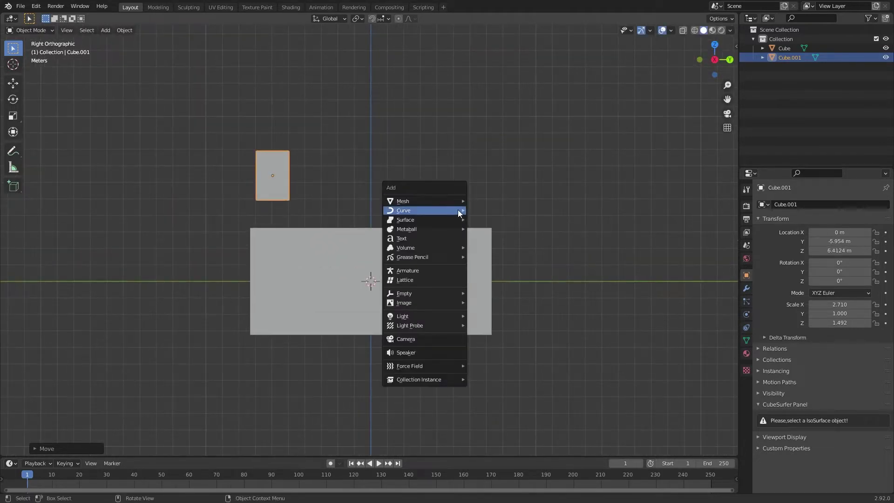
mouse_move(454, 201)
left_click(489, 210)
scroll(426, 303, "down", 2)
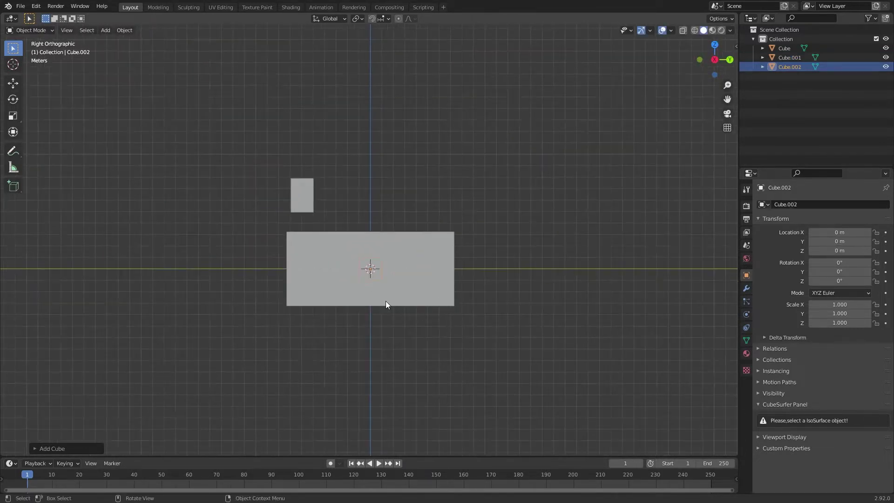
key("s")
left_click(523, 301)
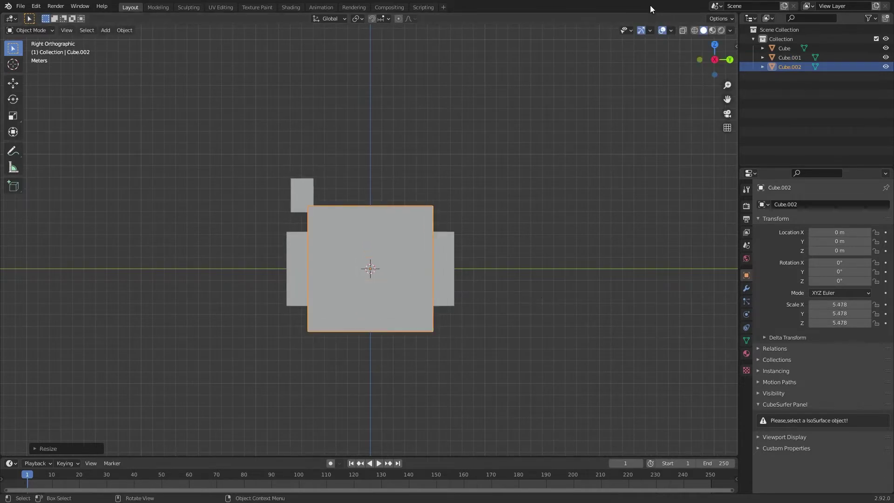
- Switch the viewport to wireframe shading and raise the third cube along Z to about 2.07 m
left_click(695, 30)
key("g")
key("z")
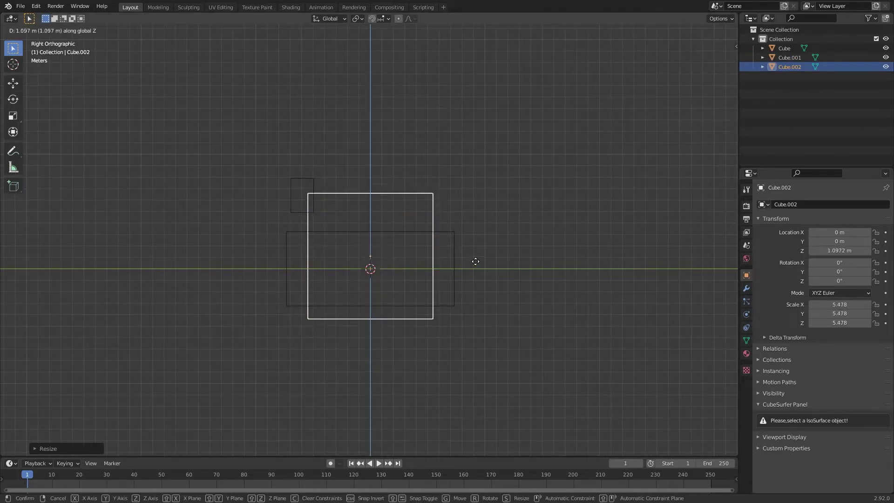
left_click(477, 249)
- In the front view, narrow the third cube along X to a scale of about 3.13, just wider than the long box
left_click_drag(708, 60, 688, 82)
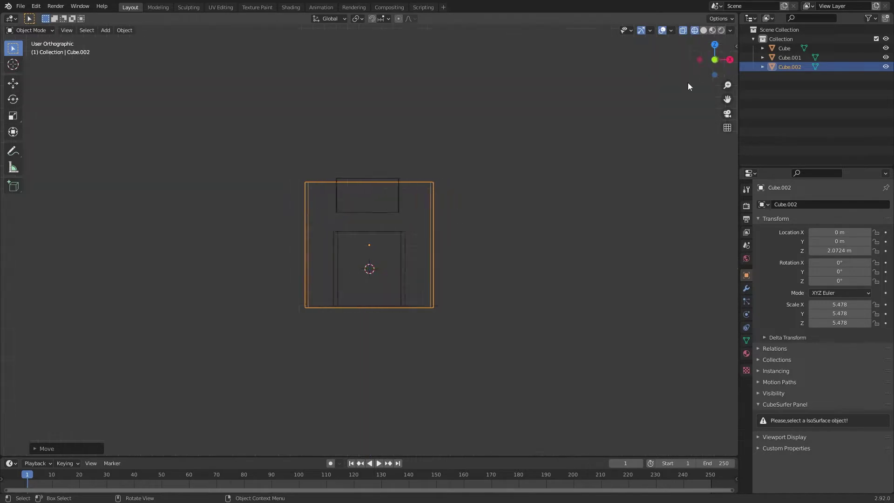
key("KP_1")
key("s")
key("x")
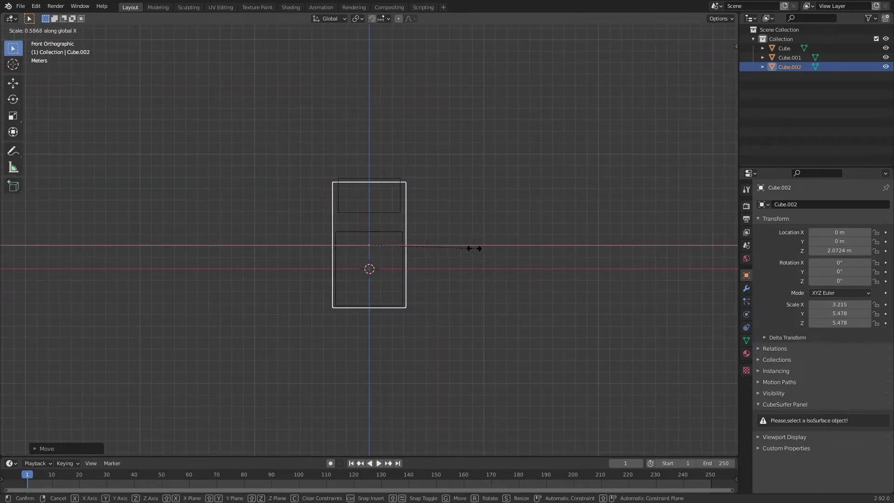
left_click(472, 249)
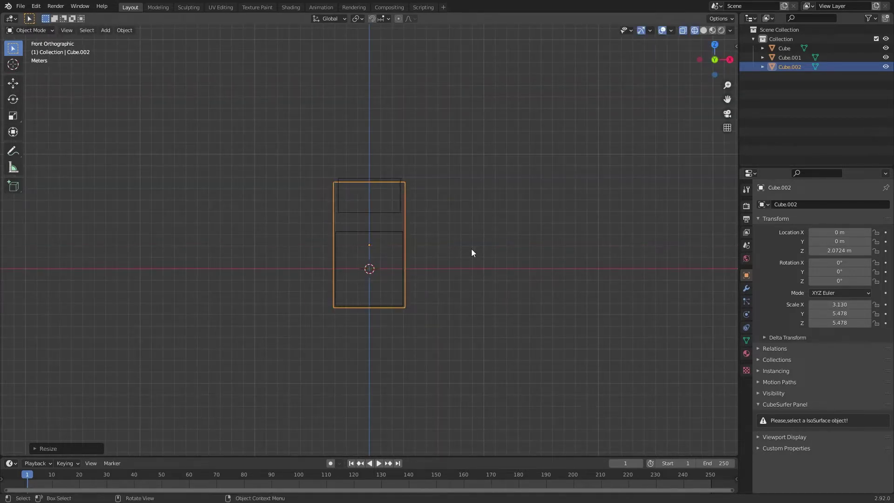
- In the right view, enlarge the third cube along Y and Z only, to a scale of about 7.58
left_click(730, 59)
key("s")
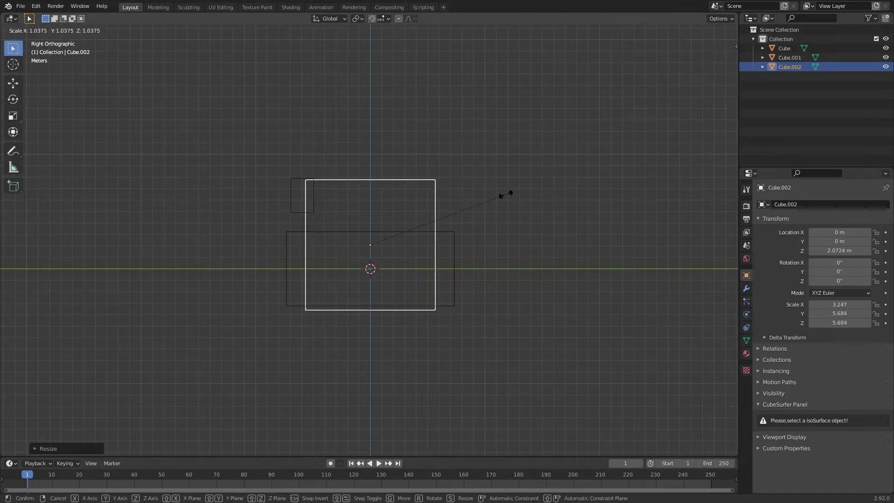
key("shift+x")
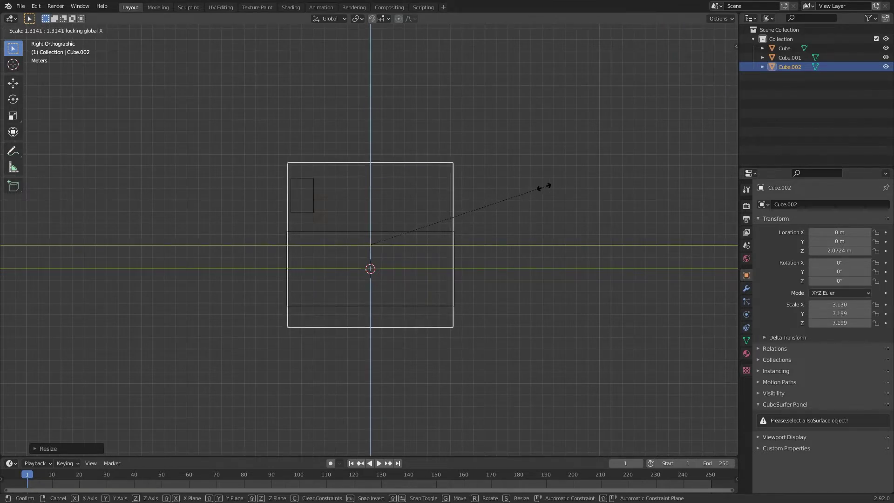
left_click(554, 185)
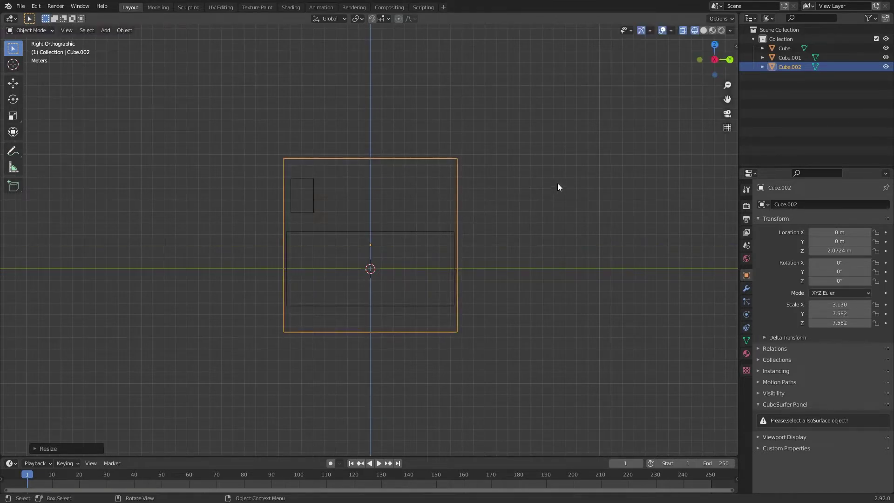
- Raise the enclosing box along Z to about 3.48 m in the front view
left_click(702, 58)
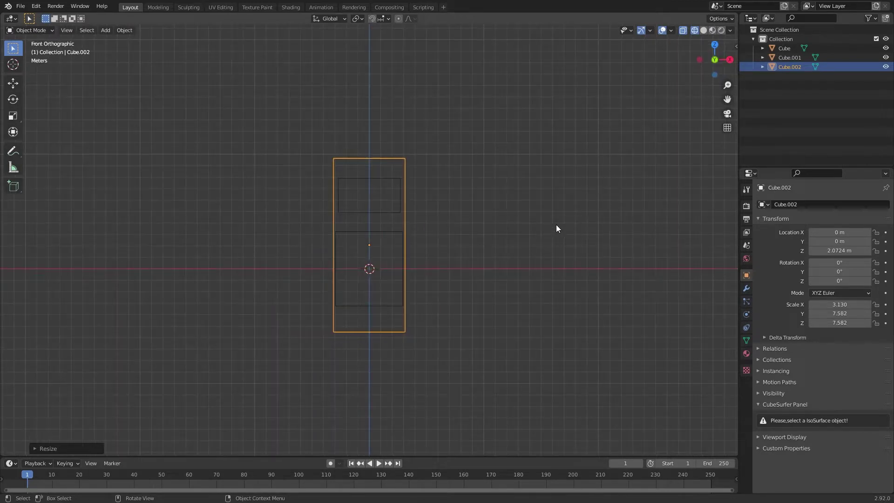
scroll(413, 326, "up", 2)
key("g")
key("z")
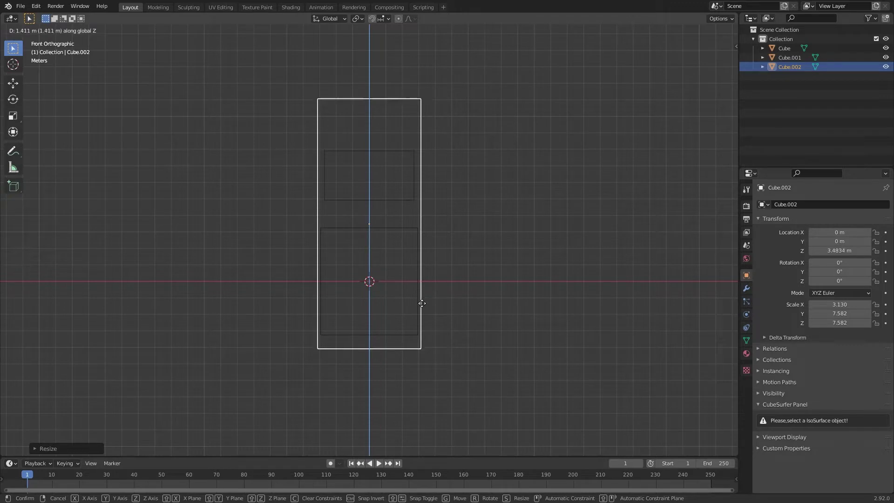
left_click(438, 309)
- Scale the enclosing box to about 6.93 along Z so it fits around both inner boxes, and save the file
key("s")
key("z")
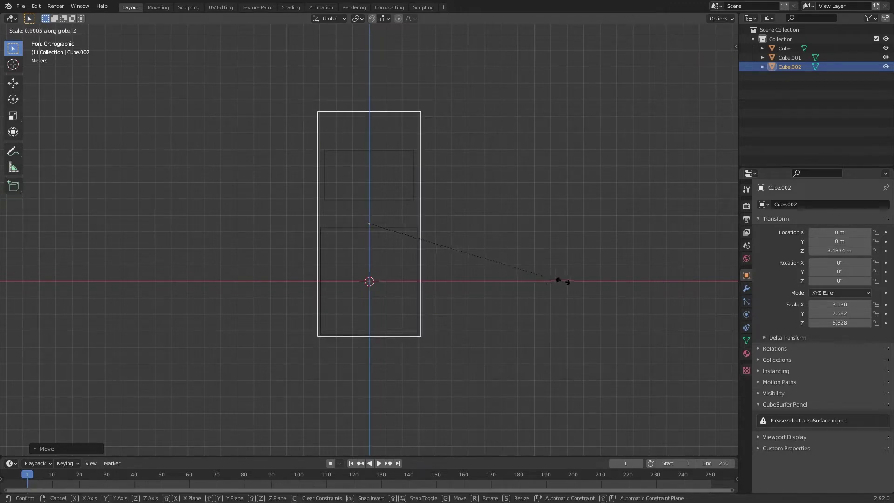
left_click(592, 275)
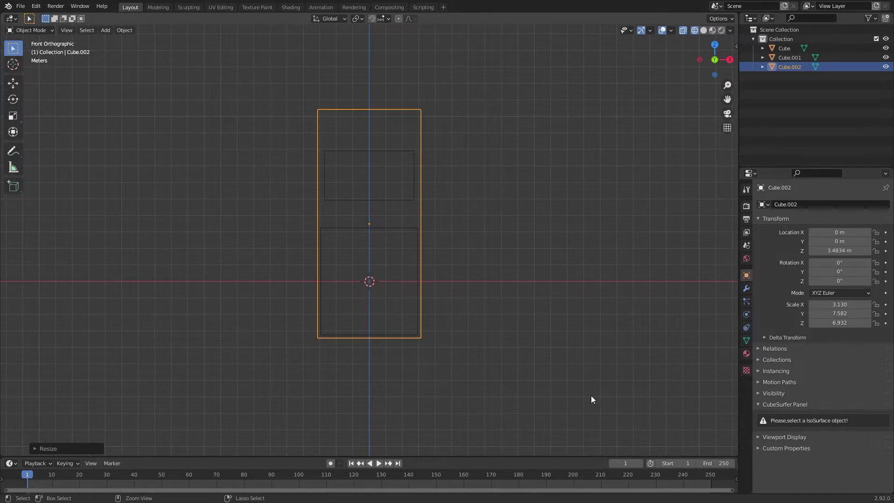
key("ctrl+s")
- Set the enclosing box's viewport display to Wire, return the viewport to solid shading and save the file
middle_click_drag(565, 256, 545, 224)
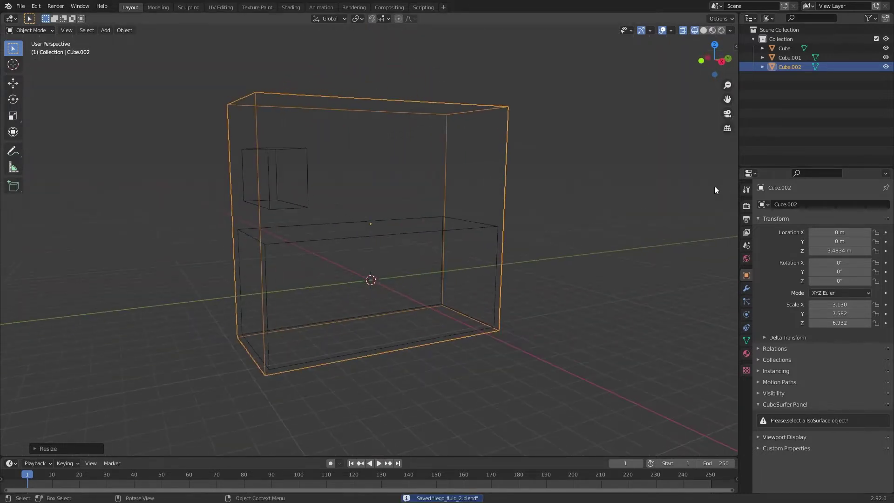
left_click(782, 437)
scroll(783, 441, "down", 3)
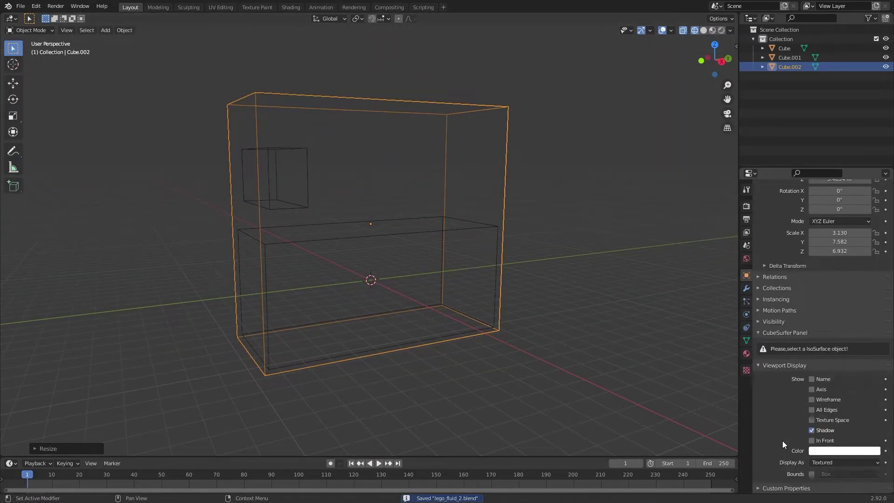
left_click(819, 462)
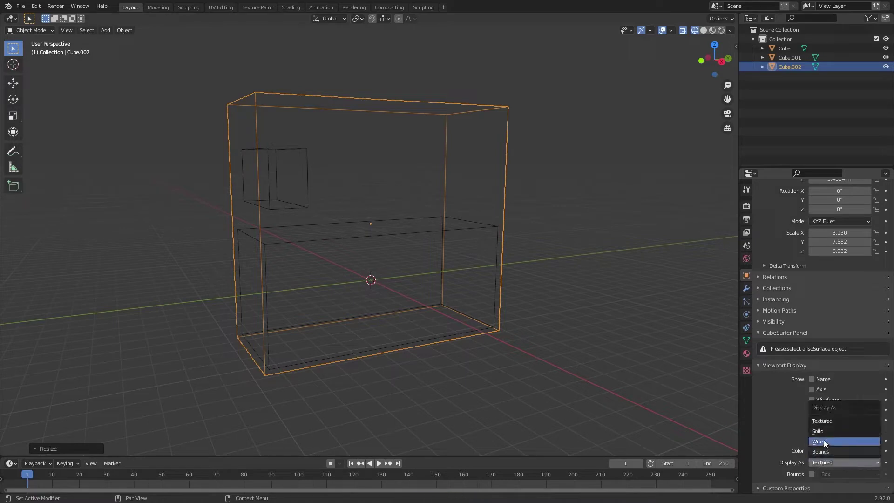
left_click(824, 440)
left_click(702, 30)
key("ctrl+s")
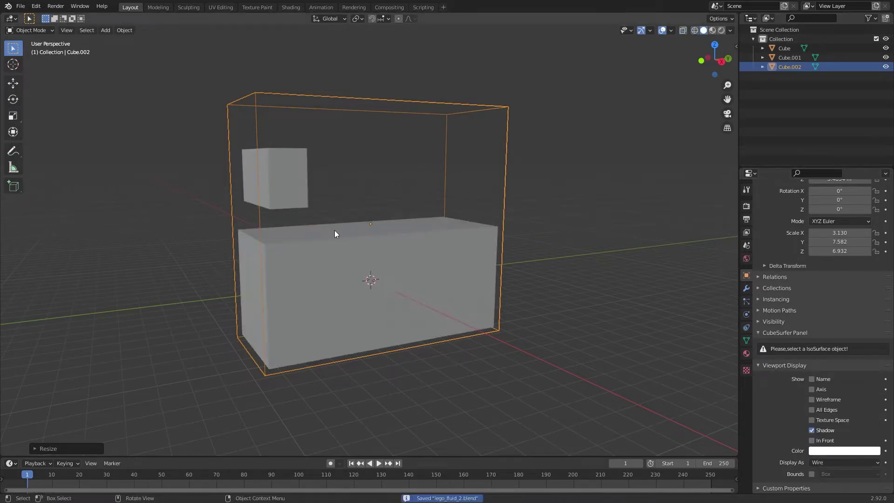
- Add Fluid physics to the enclosing box, with type Domain and domain type Liquid
middle_click_drag(336, 232, 395, 280)
left_click(746, 315)
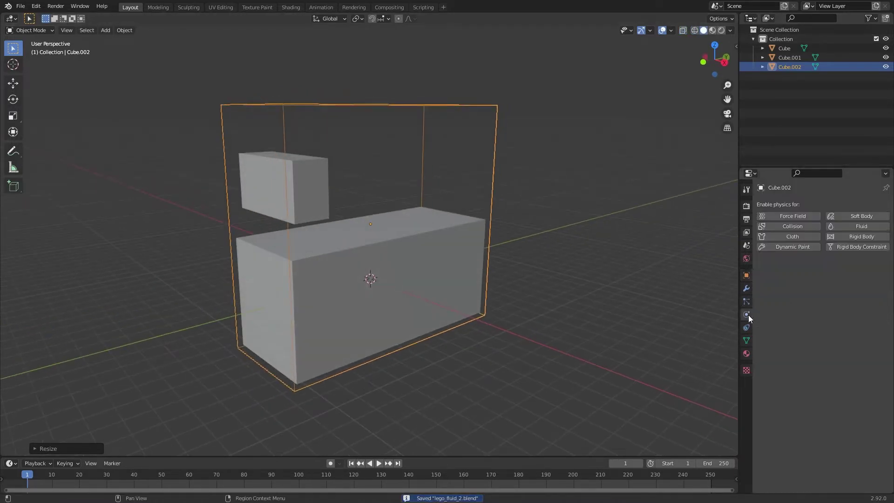
left_click(852, 226)
left_click(822, 275)
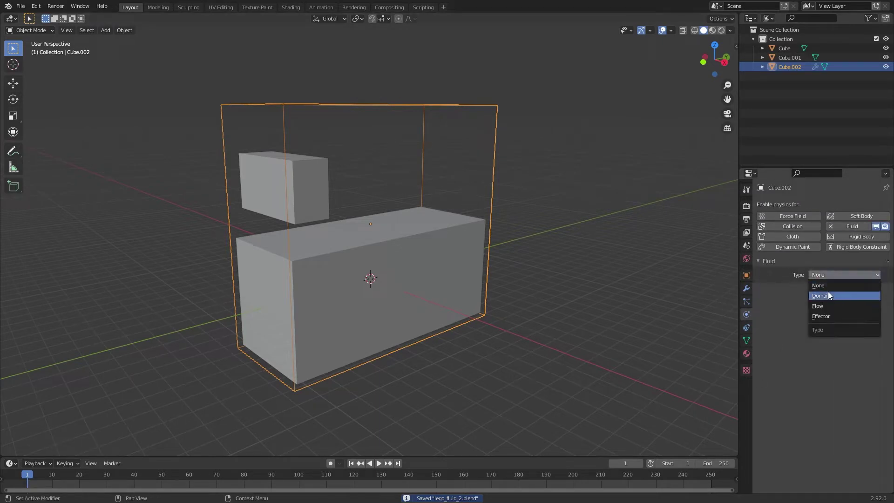
left_click(827, 295)
left_click(831, 302)
left_click(831, 324)
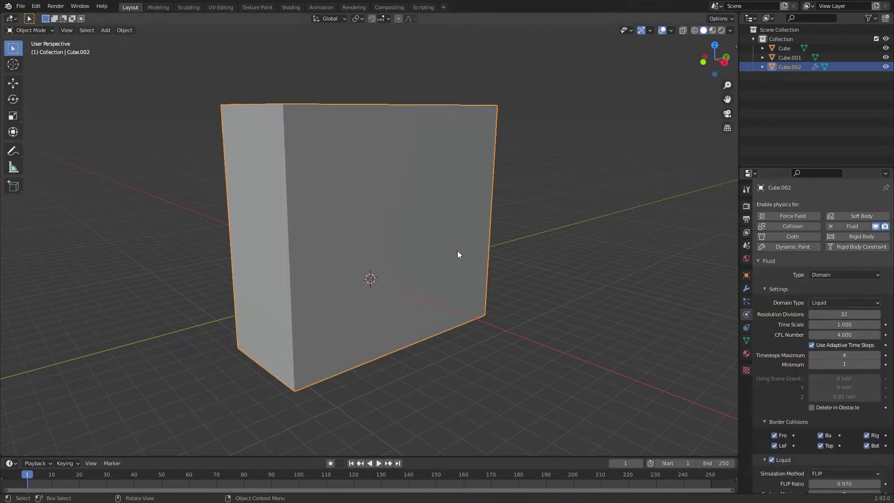
- Set the domain box's viewport display back to Wire
left_click(747, 275)
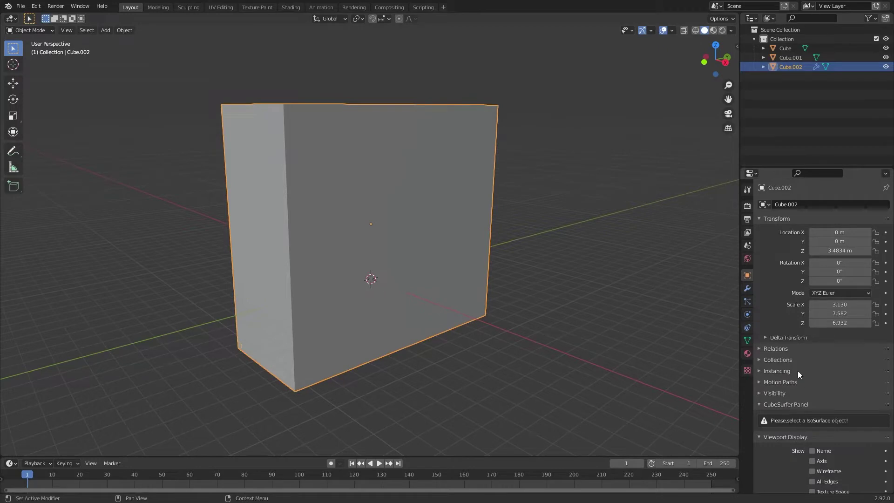
scroll(806, 391, "down", 4)
left_click(828, 460)
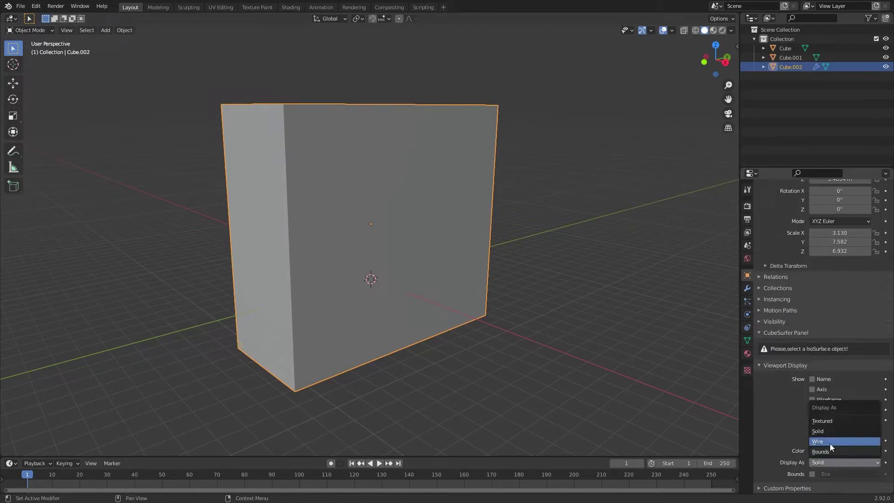
left_click(829, 443)
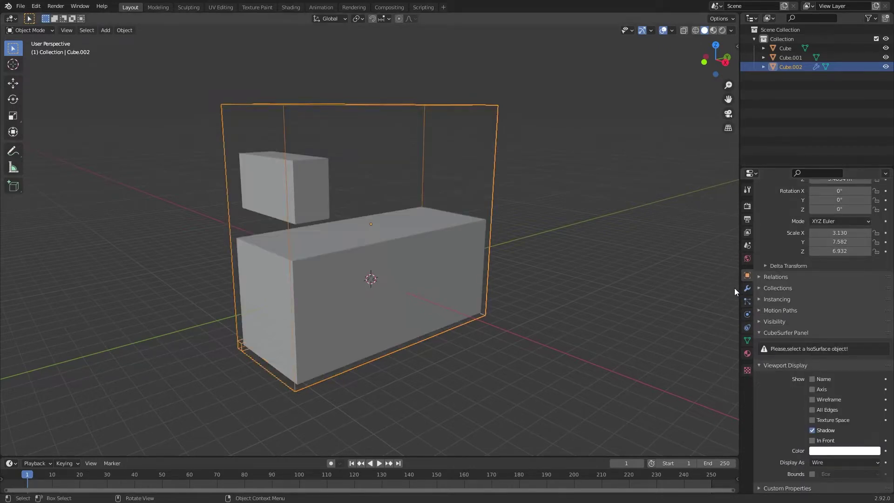
- Add Fluid physics to the small raised box as a Flow object with flow type Liquid and Geometry behavior
left_click(749, 317)
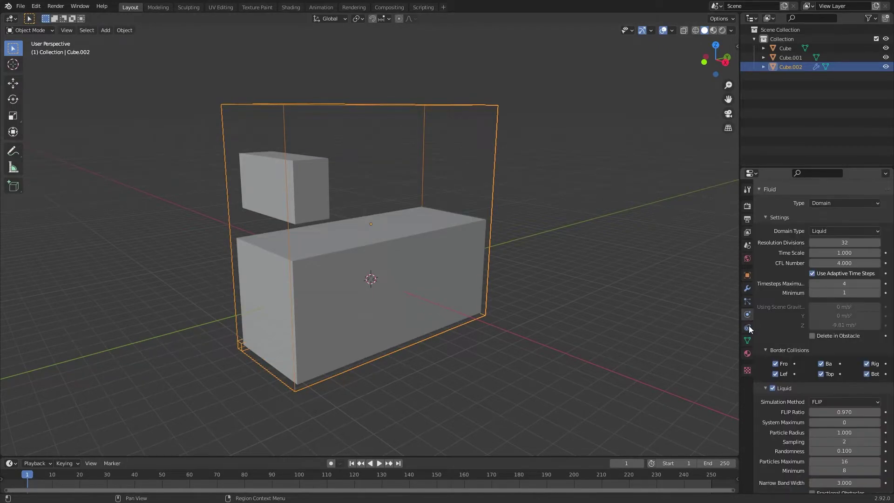
left_click(311, 191)
left_click(853, 229)
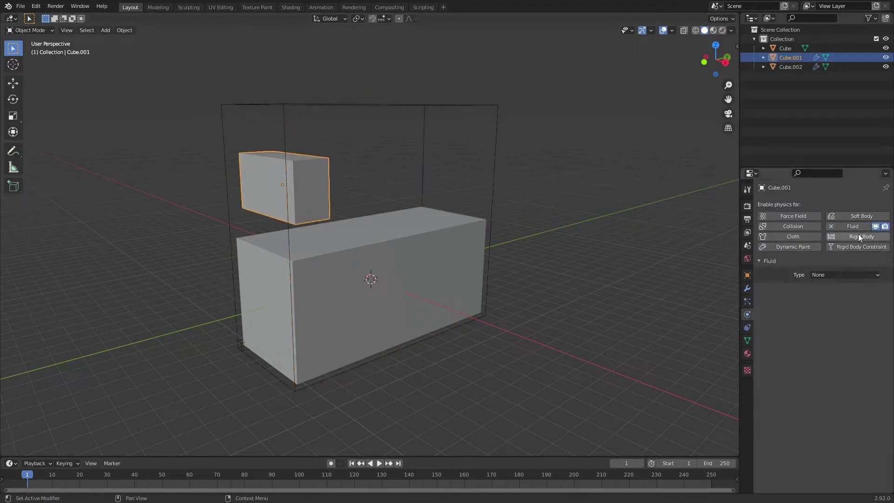
left_click(837, 278)
left_click(828, 305)
left_click(838, 304)
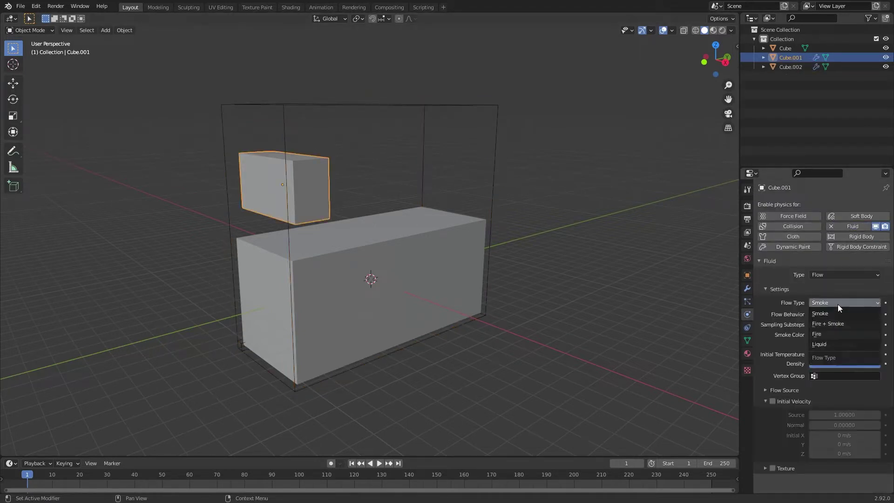
left_click(823, 344)
left_click(834, 314)
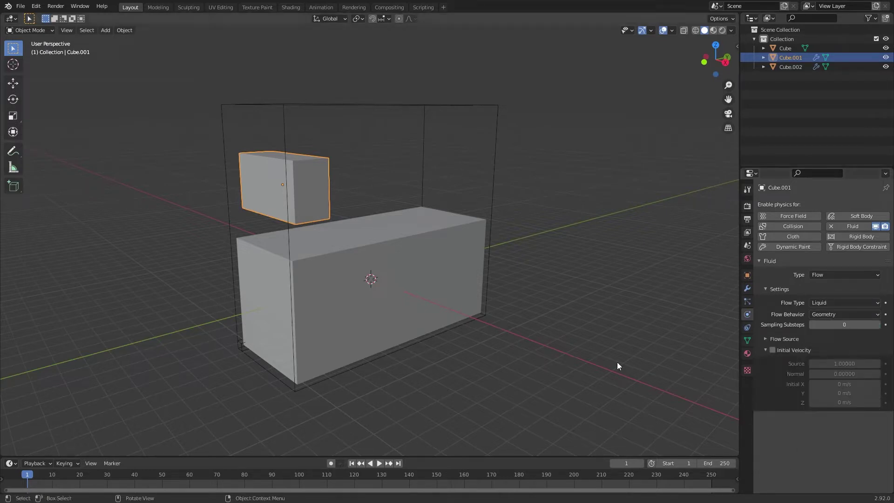
- Add Fluid physics to the long lower box as a Flow object with flow type Liquid
left_click(420, 273)
left_click(862, 227)
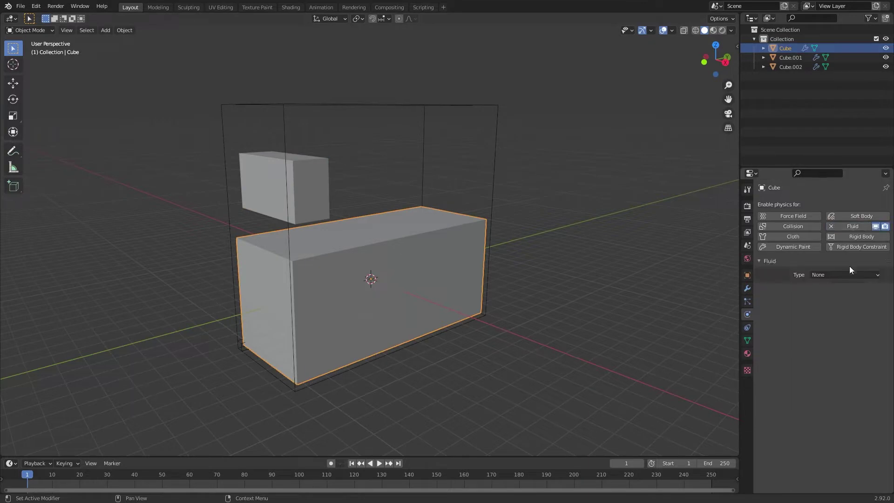
left_click(845, 275)
left_click(822, 307)
left_click(826, 302)
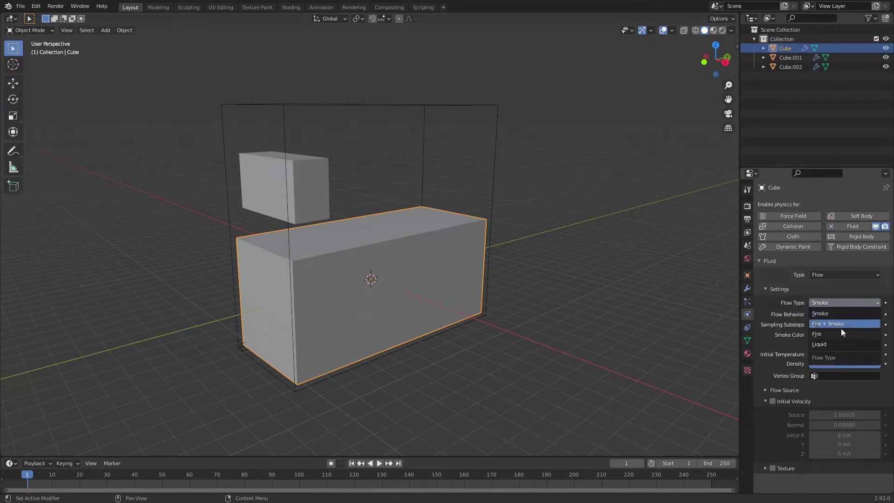
left_click(840, 343)
left_click(792, 350)
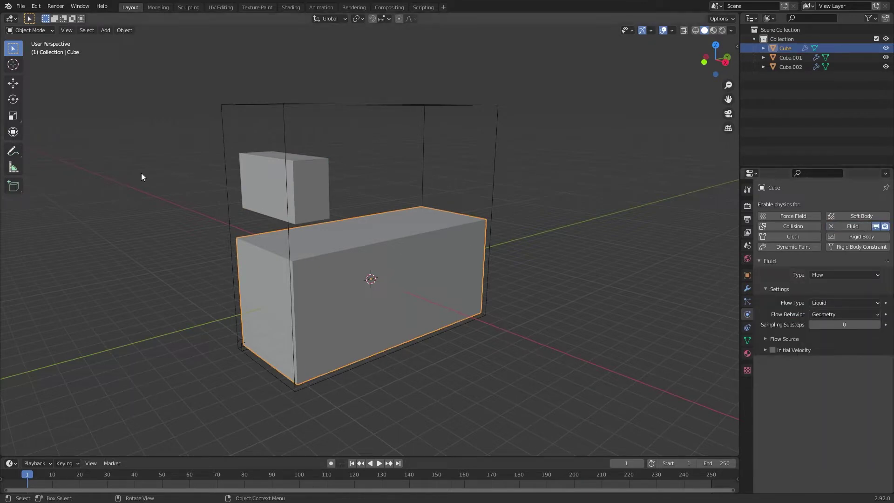
- Enable Initial Velocity on the small raised box with a Z value of -5 m/s and save the file
left_click(326, 192)
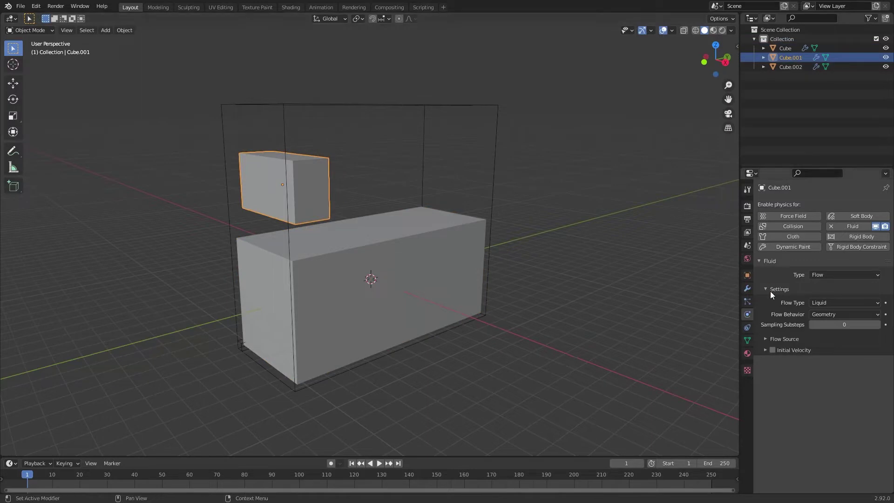
left_click(791, 350)
left_click(849, 403)
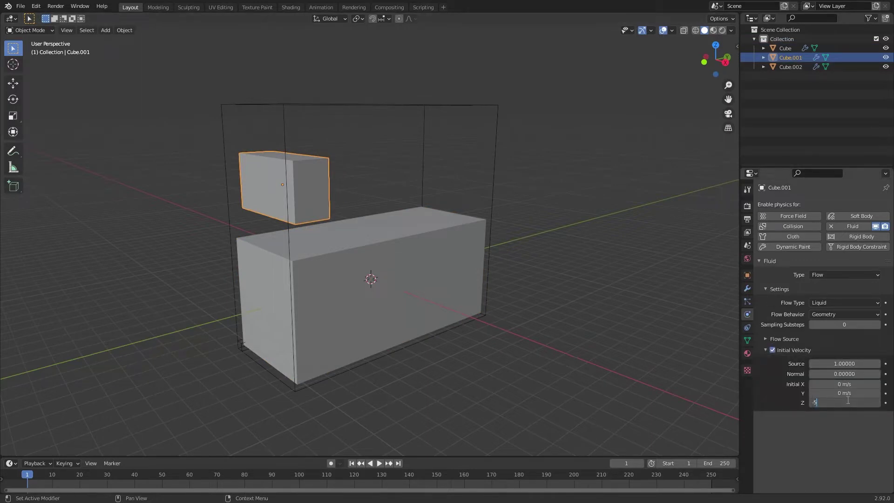
type("-5")
key("Return")
key("ctrl+s")
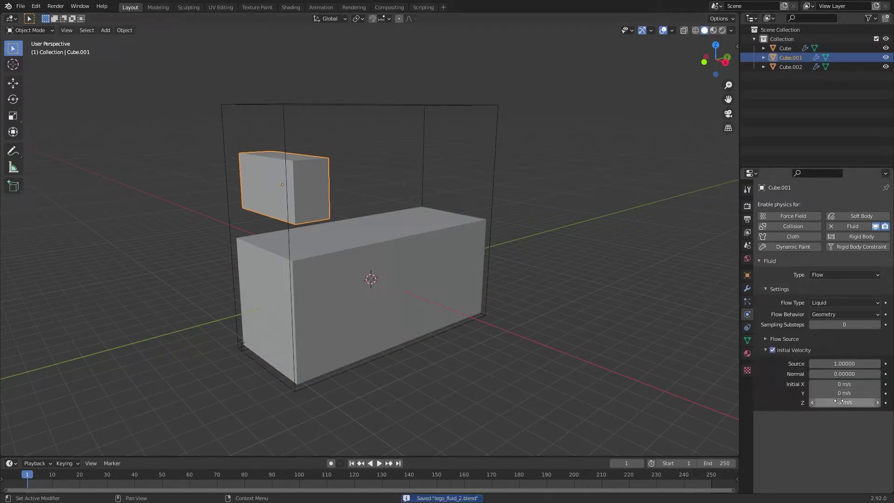
- Change the small raised box's initial Z velocity to -10 m/s
left_click(838, 402)
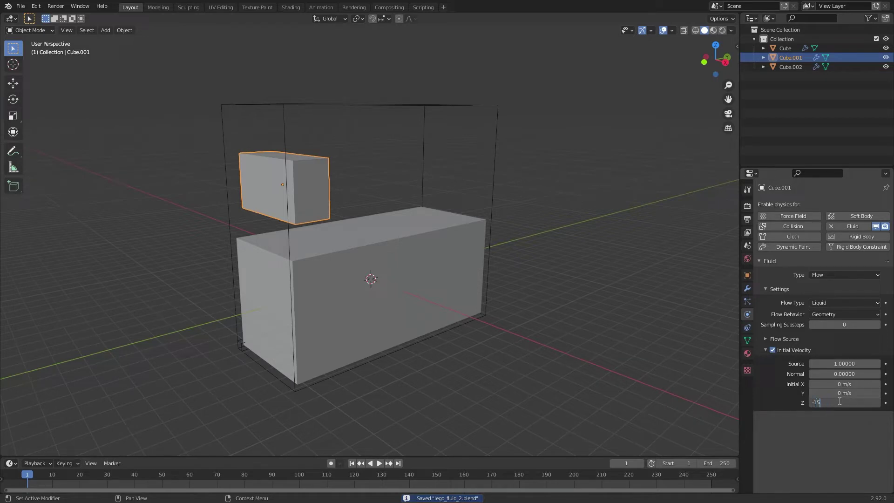
type("-15")
key("BackSpace")
type("0")
key("Return")
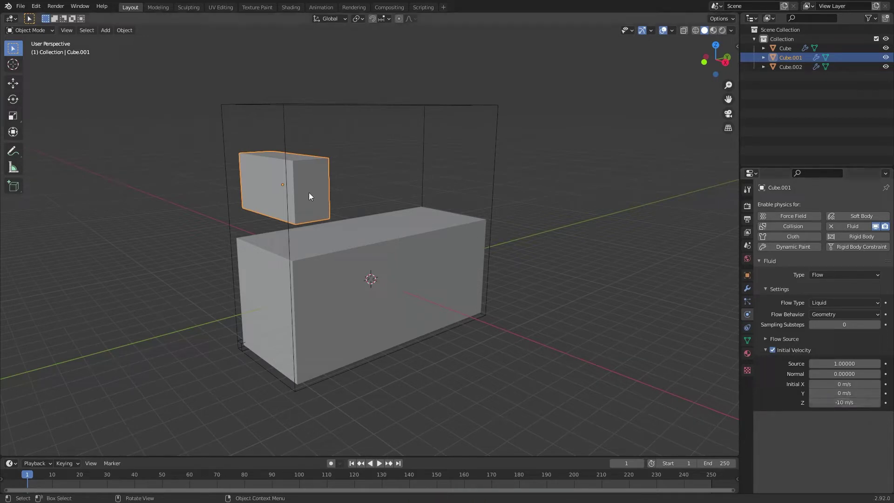
- In the right view, move the small box about 6 m along Y to centre it above the long box, and check its position from the front
left_click(725, 62)
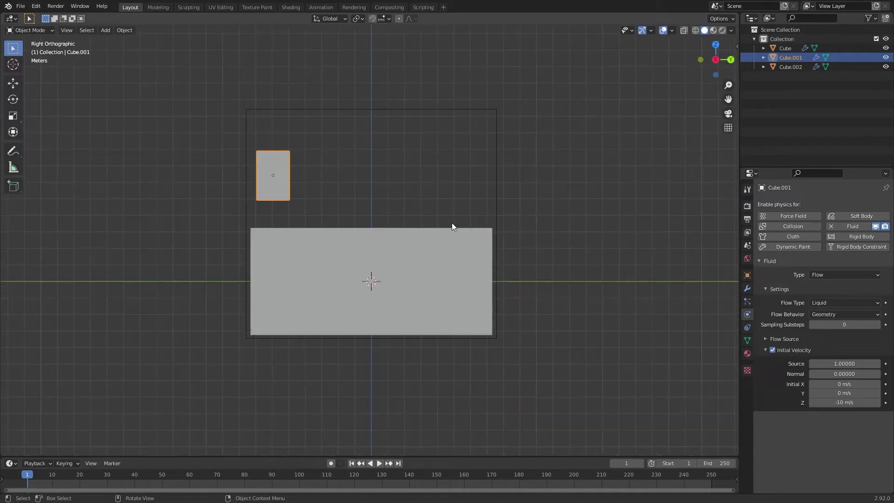
key("g")
key("y")
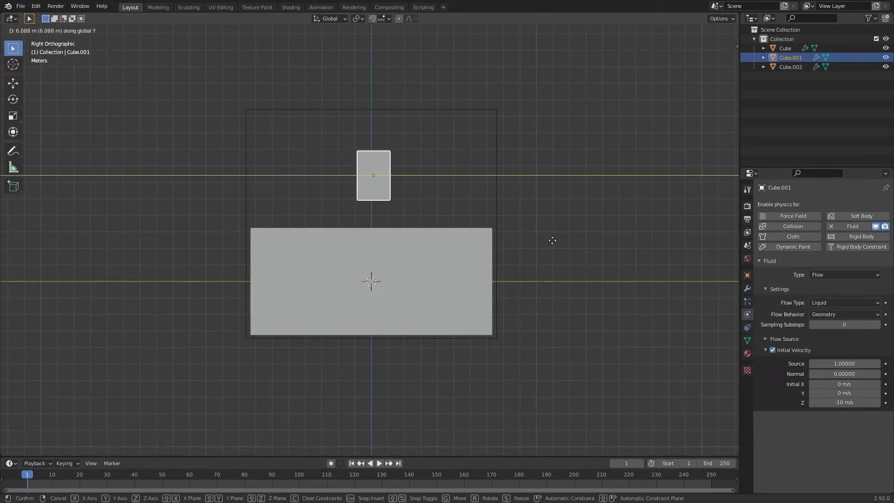
left_click(550, 241)
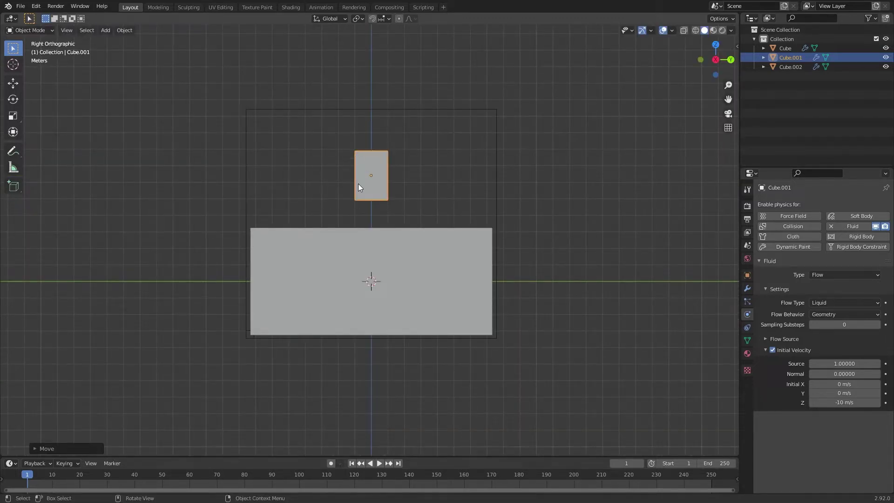
middle_click_drag(325, 285, 363, 306)
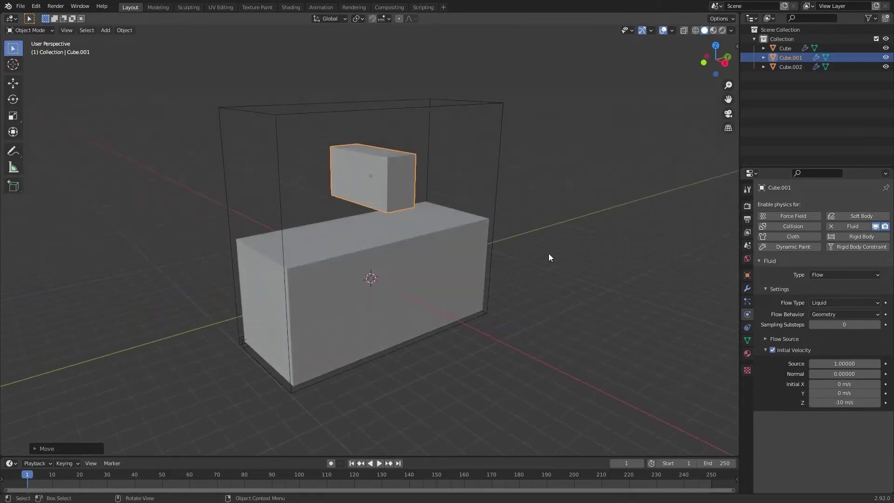
left_click(708, 65)
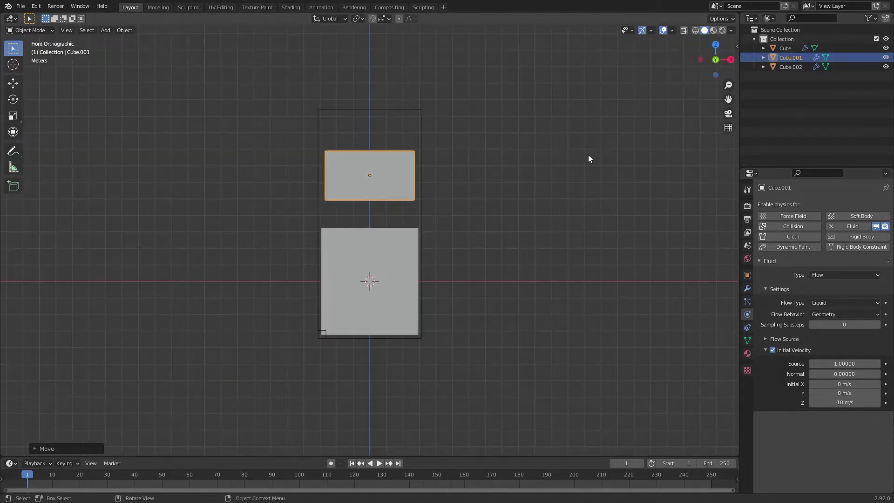
left_click(588, 155)
middle_click_drag(588, 154, 513, 192)
middle_click_drag(643, 326, 525, 167)
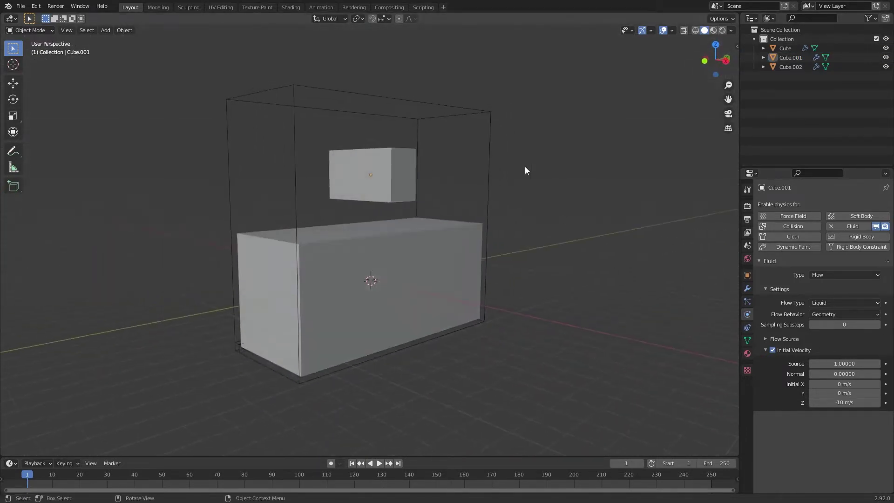
- Set the domain box's minimum timesteps to 2 and its cache type to Modular
left_click(477, 114)
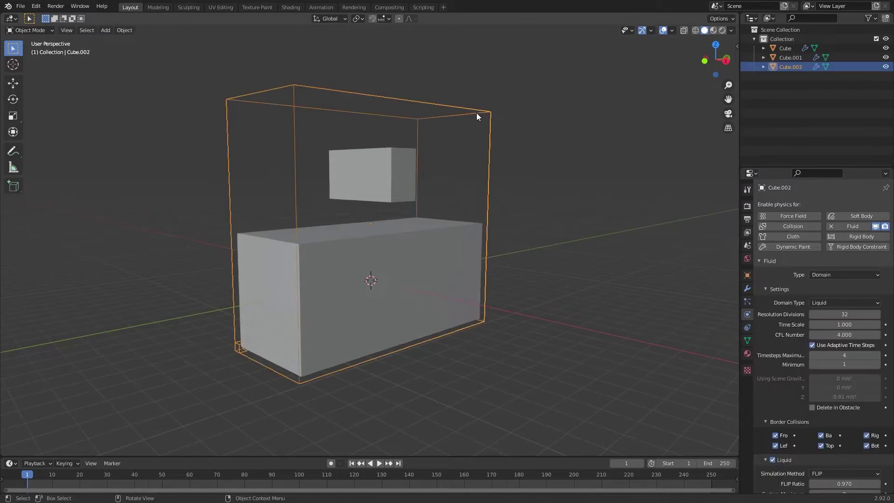
left_click(843, 364)
key("Return")
scroll(807, 353, "down", 10)
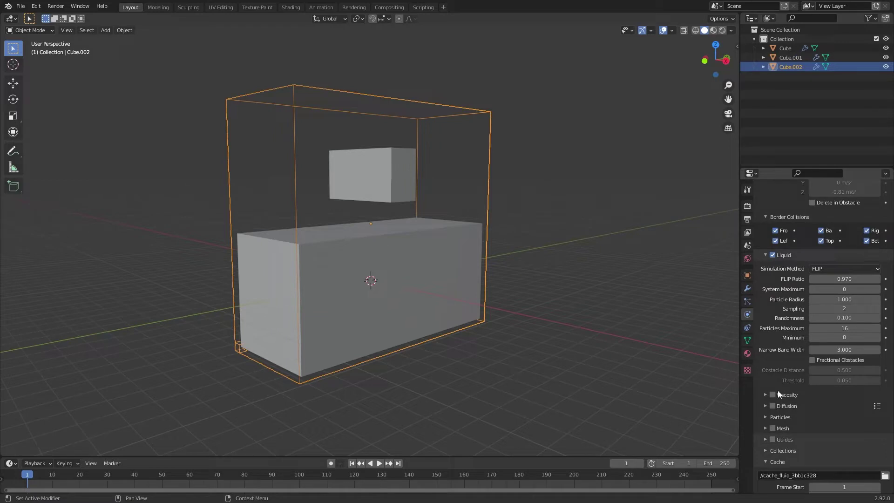
scroll(796, 347, "down", 5)
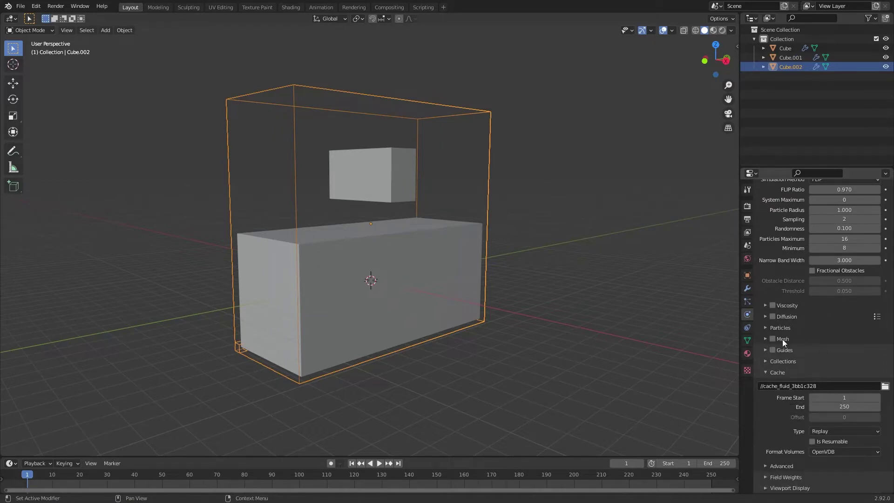
left_click(831, 431)
left_click(830, 451)
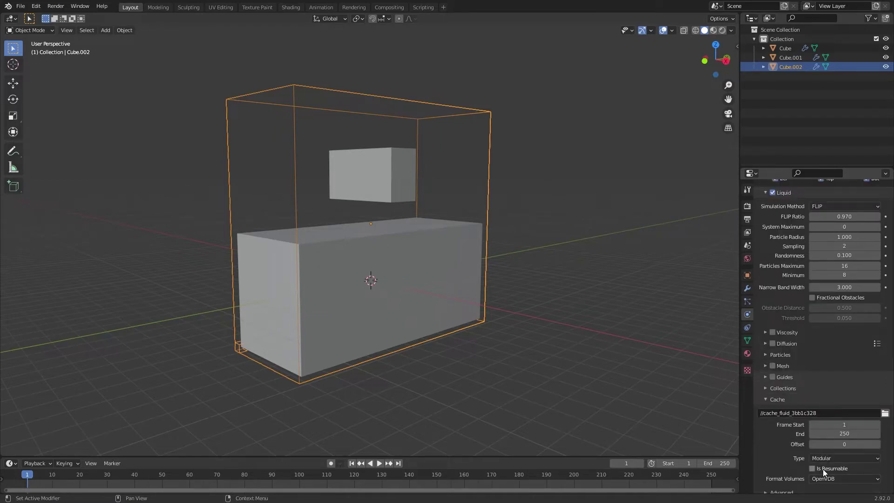
- Set the domain's Resolution Divisions to 64 and save the file
scroll(815, 420, "up", 15)
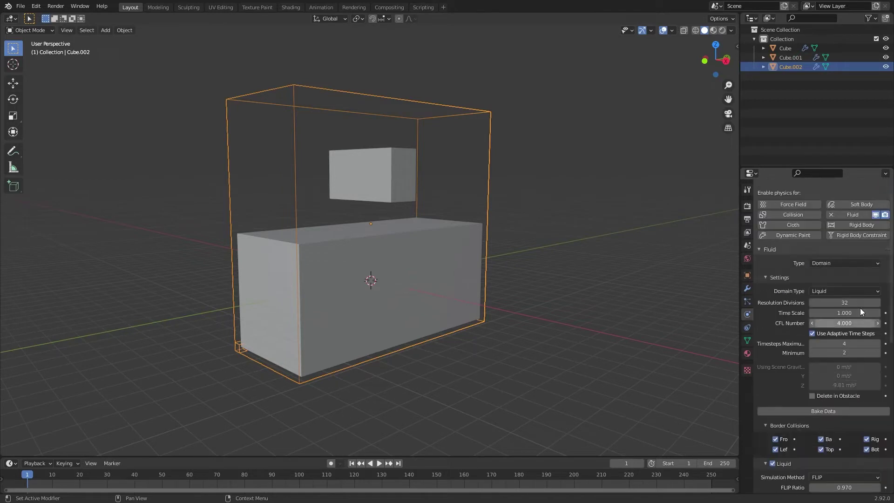
key("Return")
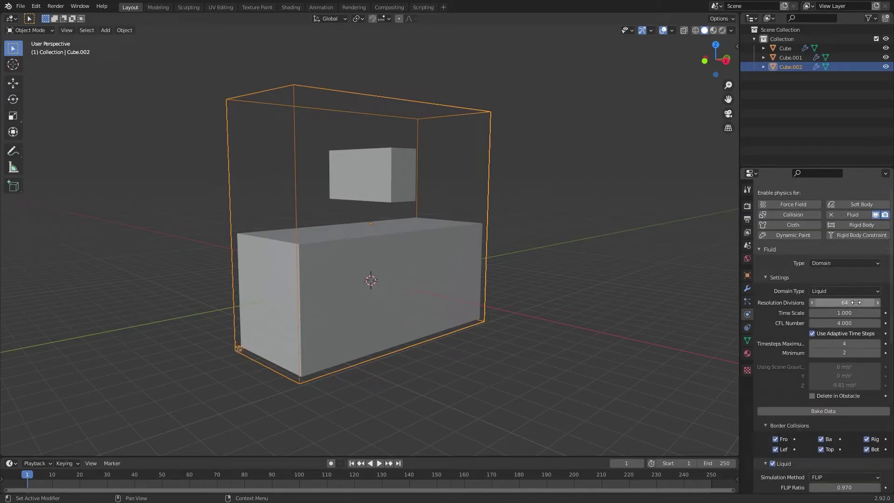
key("ctrl+s")
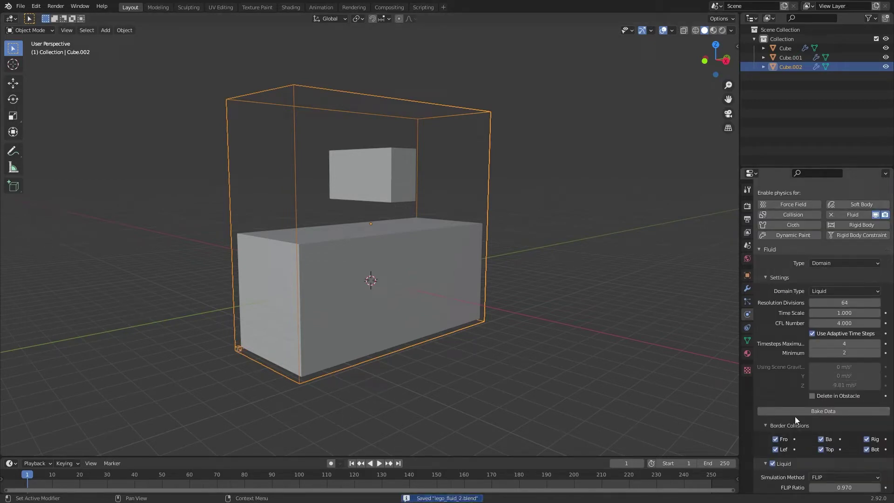
- Bake the domain's fluid simulation data
left_click(820, 410)
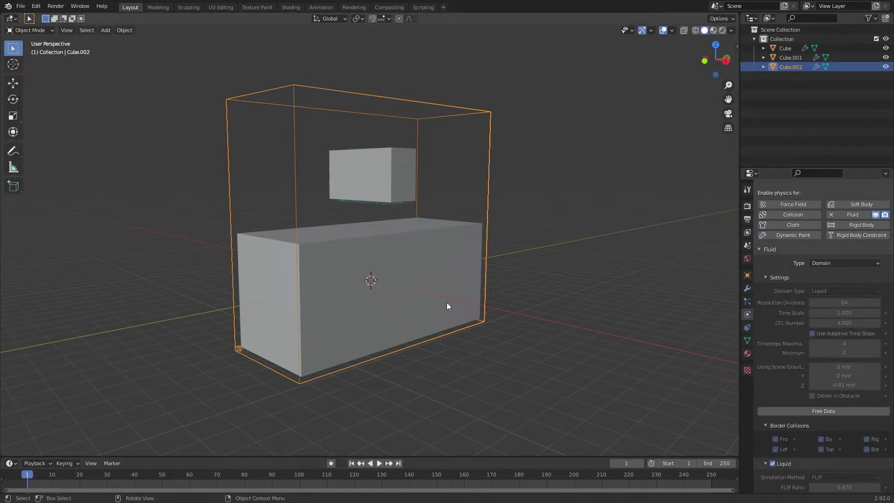
middle_click_drag(446, 303, 489, 304)
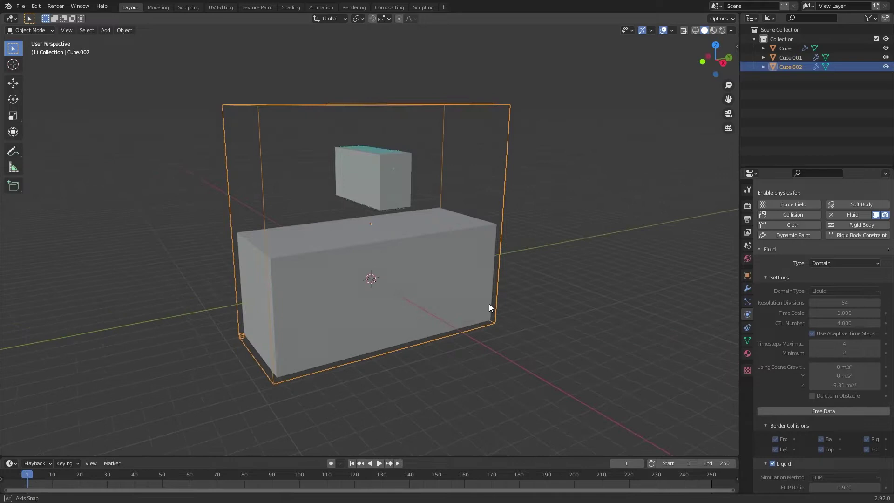
- Turn off render visibility for both the long liquid box and the small box above it
left_click(423, 254)
left_click(746, 274)
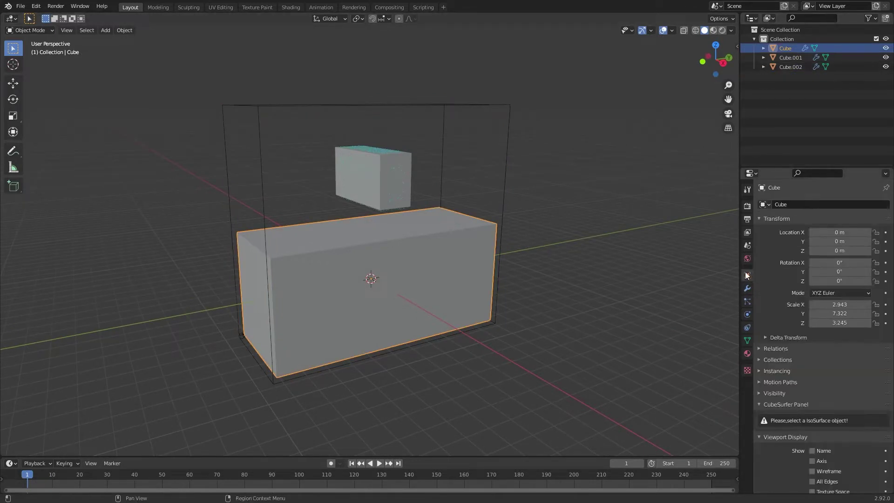
left_click(793, 393)
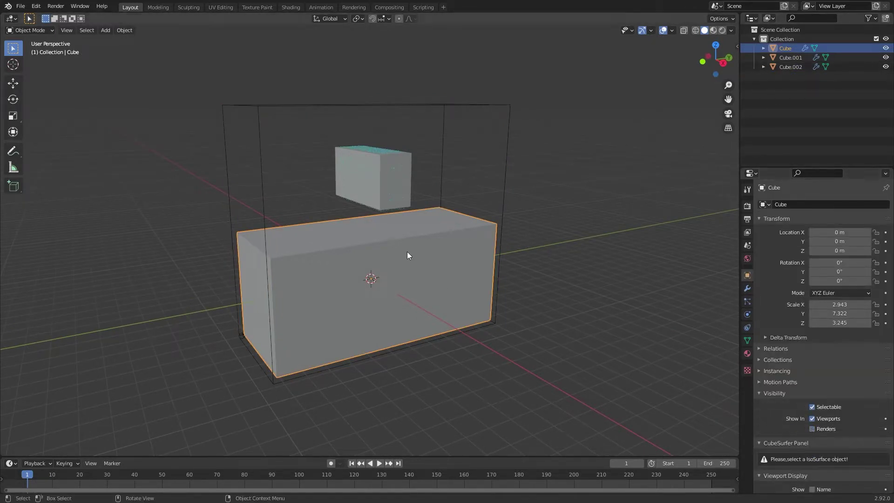
left_click(374, 162)
left_click(406, 169)
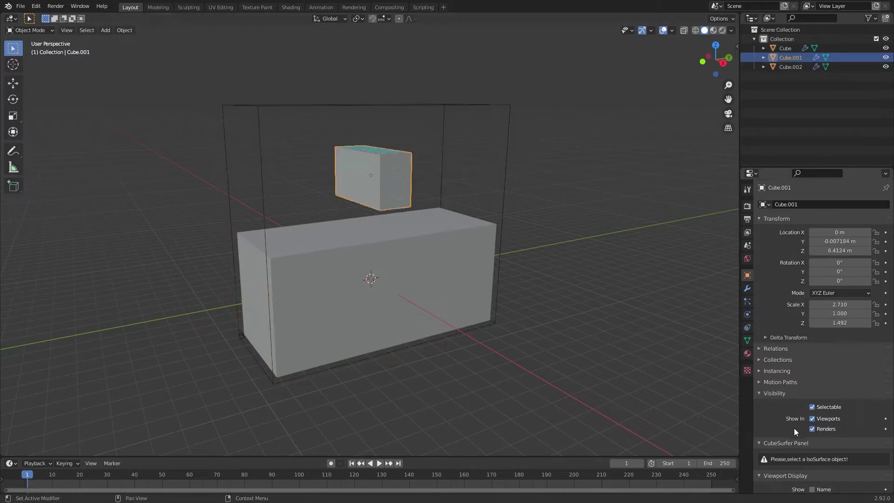
- Hide the long box and the small box, and play the animation to inspect the baked fluid particles from several angles
left_click(456, 230)
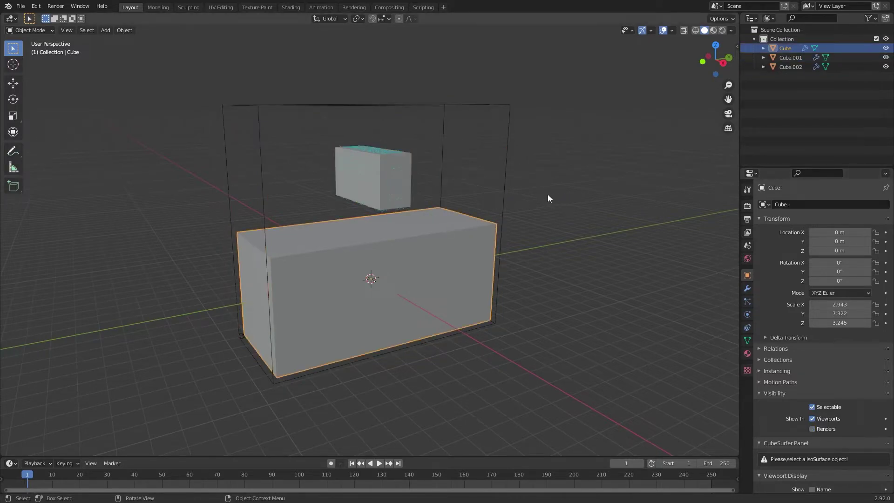
key("h")
left_click(385, 176)
key("h")
middle_click_drag(331, 287, 366, 280)
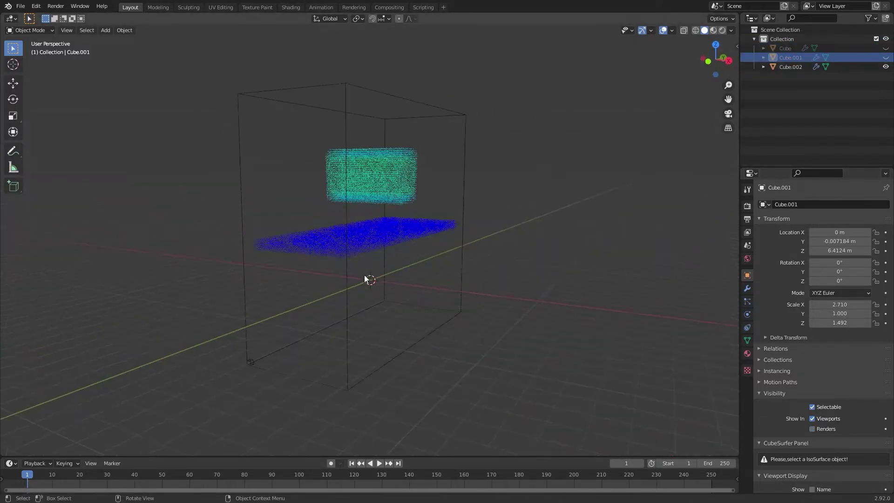
key("space")
scroll(444, 365, "up", 3)
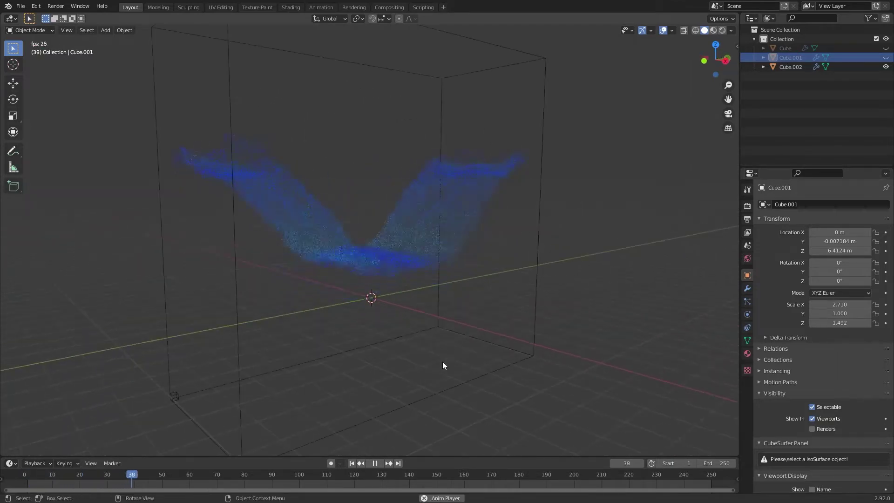
middle_click_drag(442, 361, 401, 317)
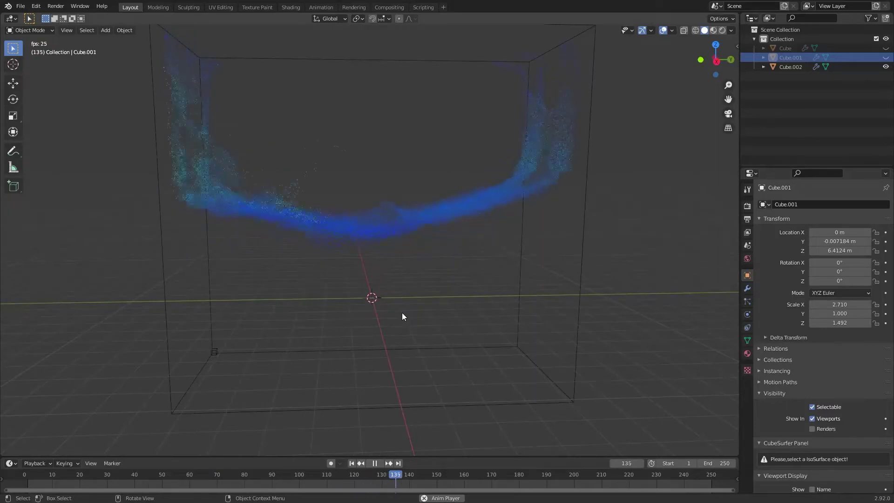
middle_click_drag(362, 169, 389, 173)
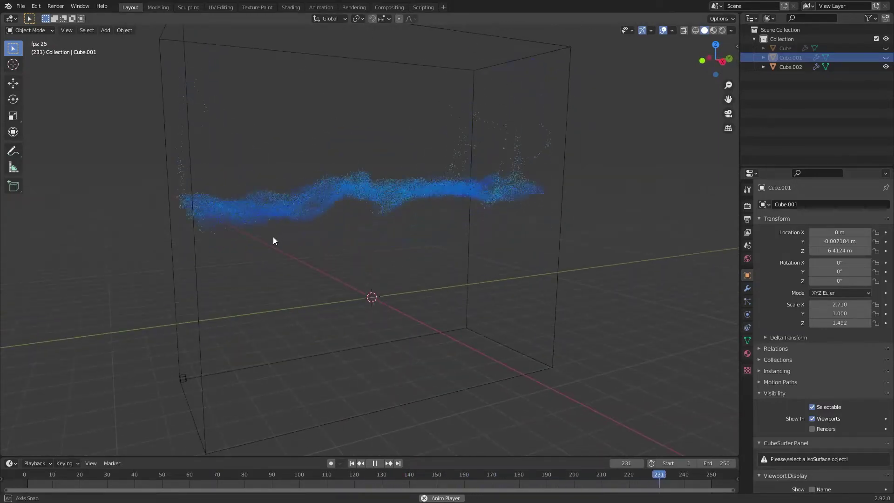
middle_click_drag(273, 240, 252, 240)
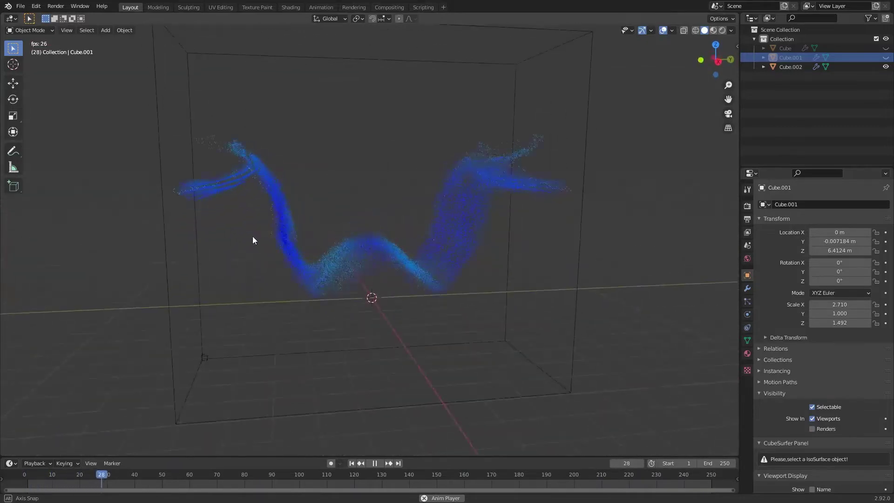
middle_click_drag(454, 83, 337, 202)
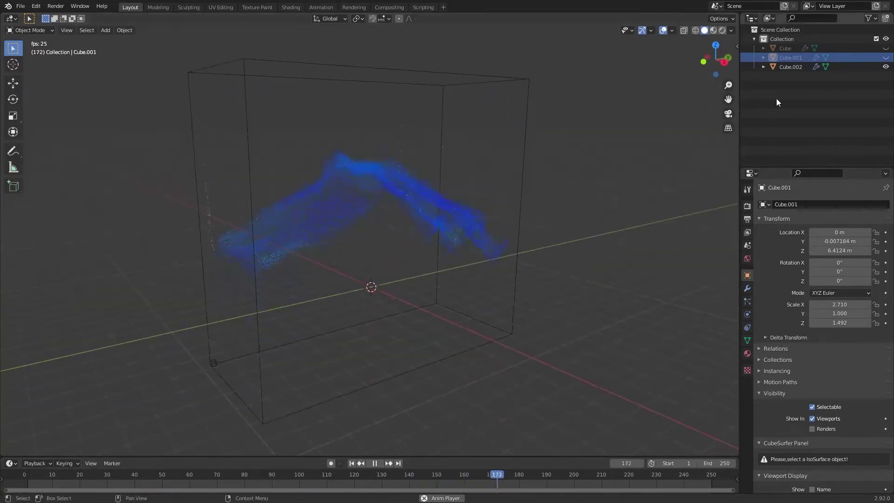
- Unhide the two liquid boxes, select the domain box, and stop playback back at frame 1
key("alt+h")
middle_click_drag(466, 224, 553, 308)
left_click(496, 145)
key("Escape")
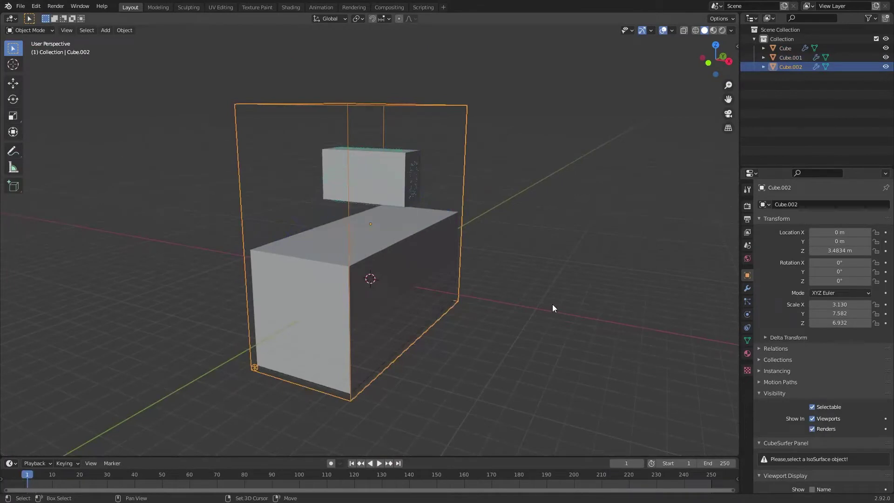
- Enable Mesh in the domain's fluid settings and bake the mesh, with the domain displayed as Solid
left_click(746, 314)
scroll(775, 372, "down", 2)
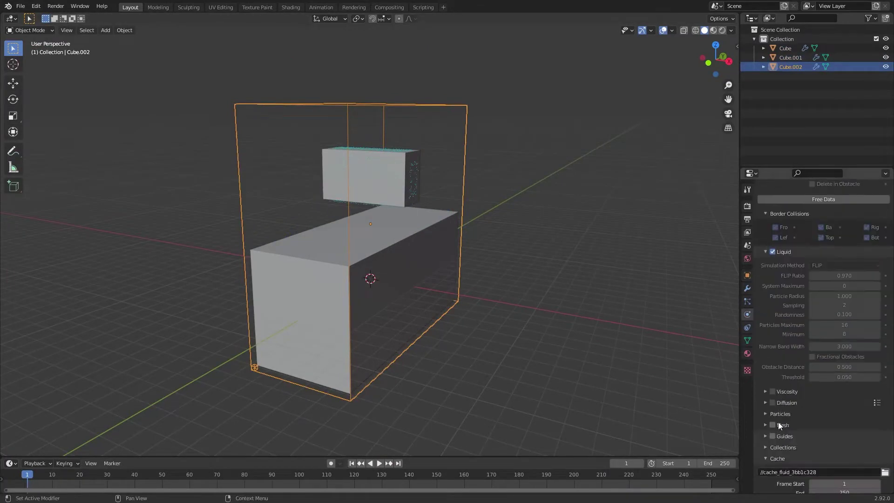
scroll(792, 326, "down", 15)
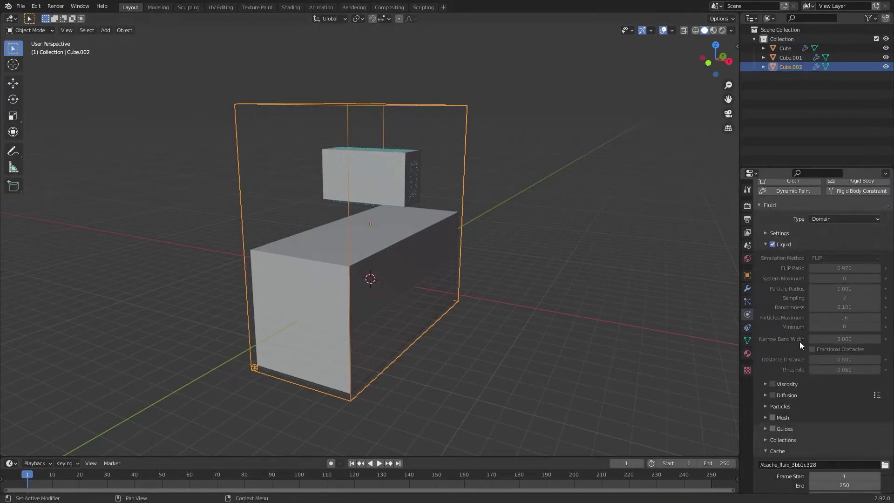
left_click(772, 339)
left_click(783, 339)
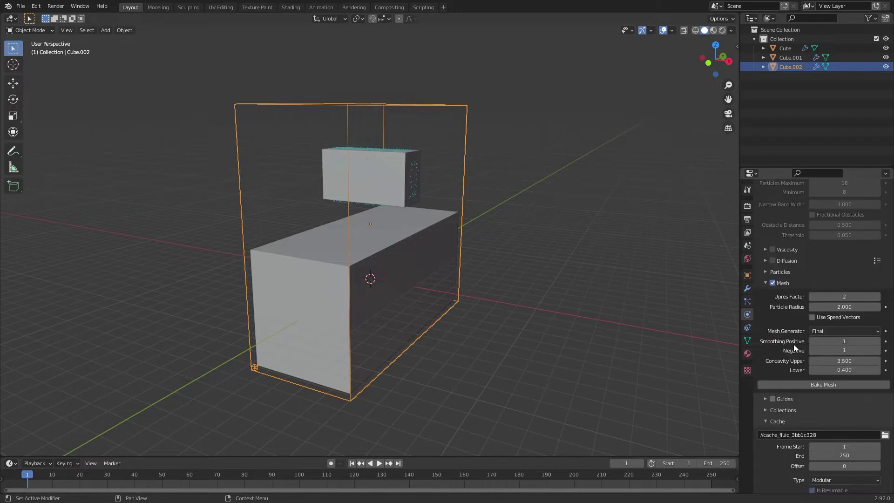
scroll(794, 345, "down", 6)
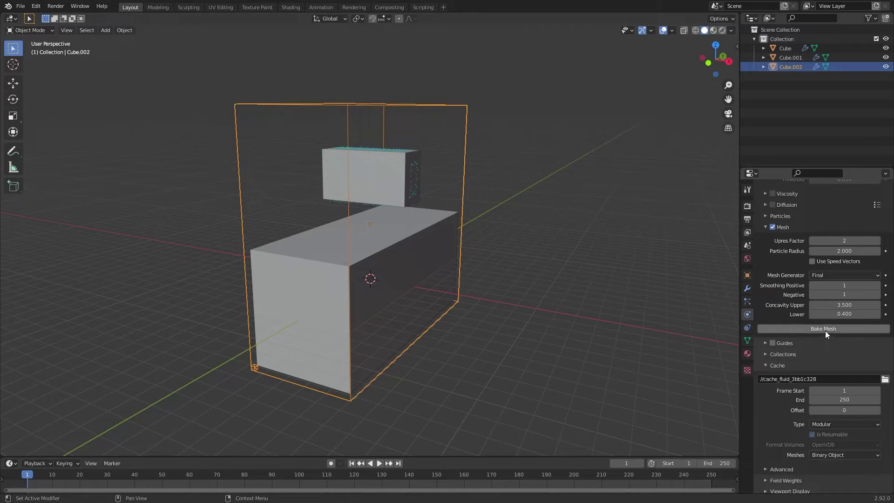
left_click(812, 329)
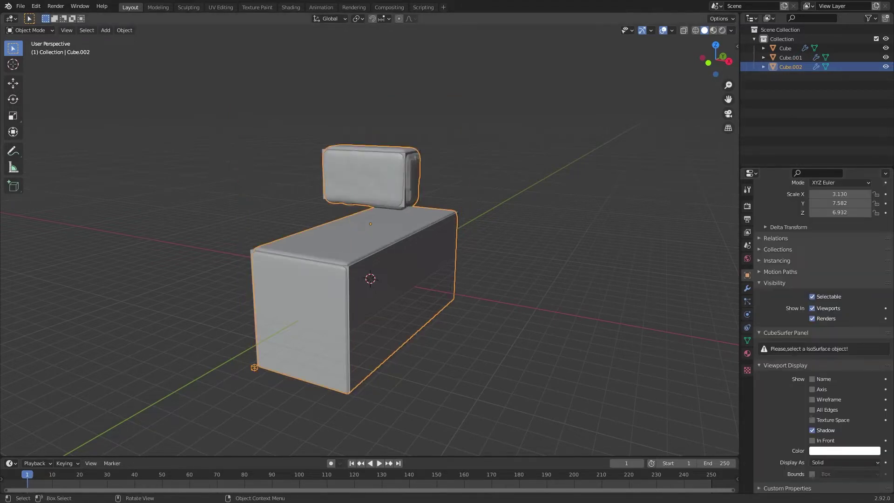
- Hide the small box and the long box so only the liquid mesh shows, and save the file
left_click(510, 270)
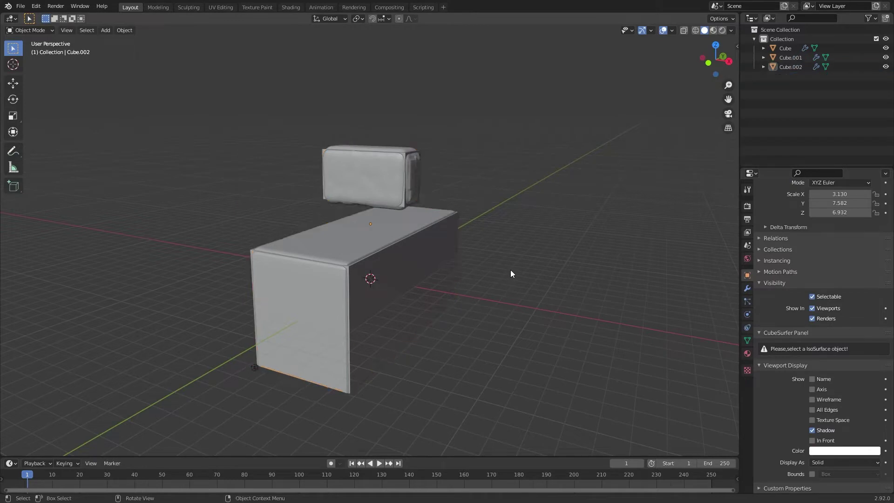
middle_click_drag(511, 270, 376, 136)
left_click(418, 165)
key("h")
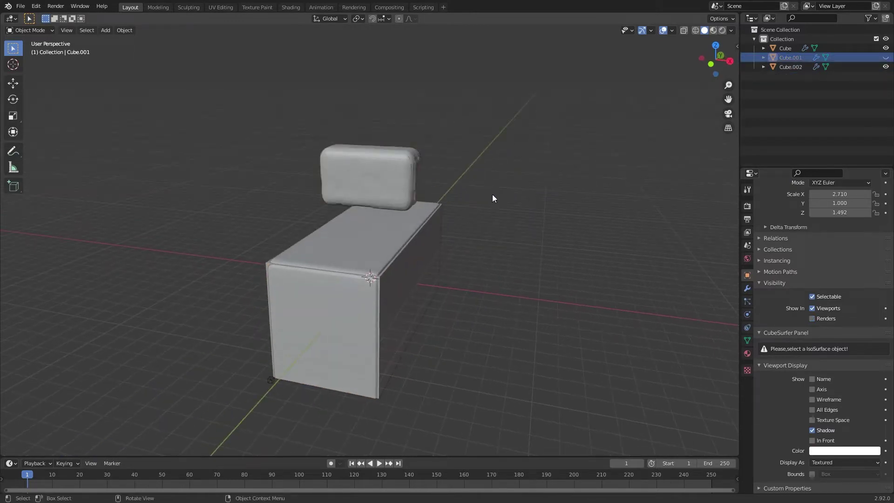
left_click(381, 278)
key("h")
middle_click_drag(516, 238, 285, 70)
key("ctrl+s")
- Check the liquid mesh in wireframe, return to solid shading, and play the animation to examine its motion
middle_click_drag(365, 254, 471, 219)
left_click(697, 30)
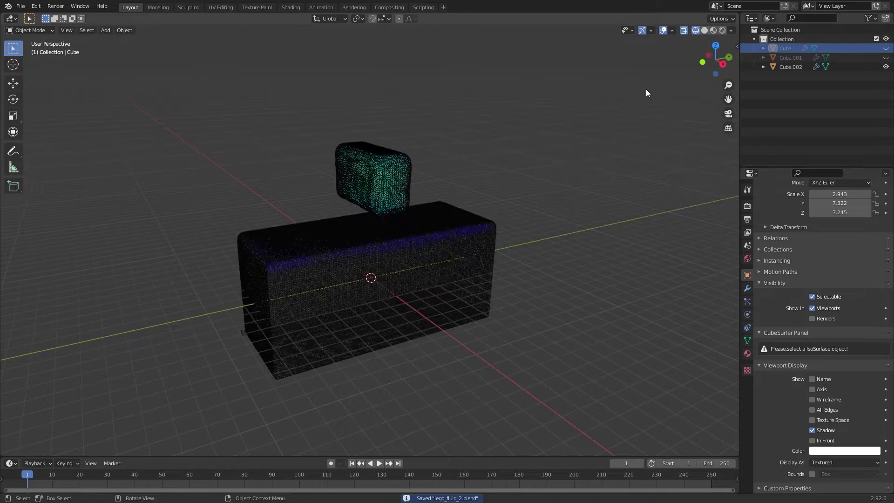
left_click(704, 29)
key("space")
middle_click_drag(480, 306, 477, 278)
scroll(515, 302, "down", 1)
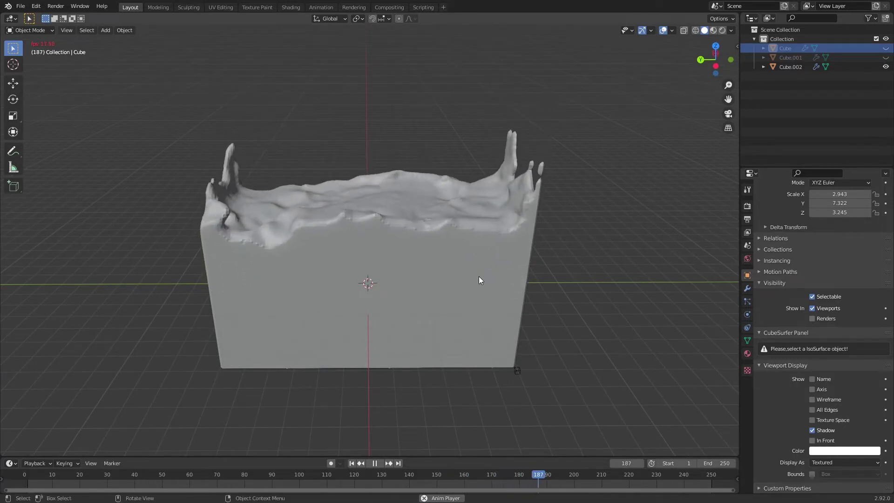
- Add a Remesh modifier to the hidden long box and stop the playback
left_click(746, 289)
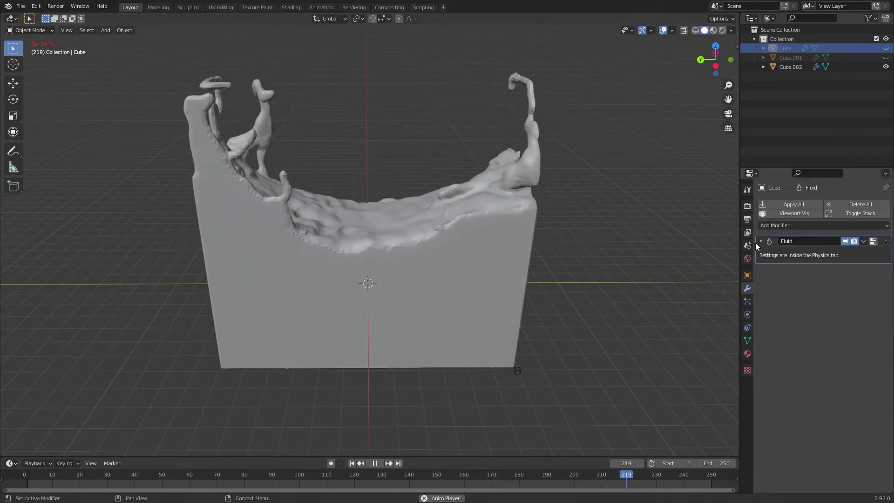
left_click(773, 225)
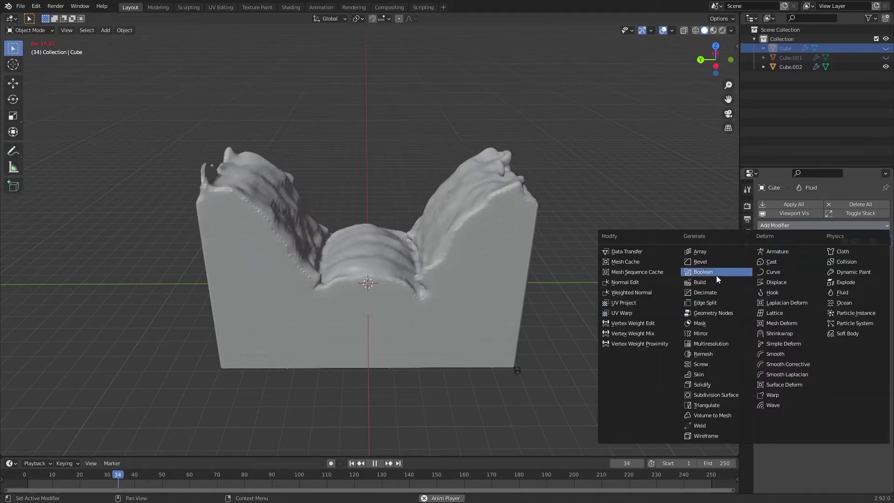
left_click(716, 355)
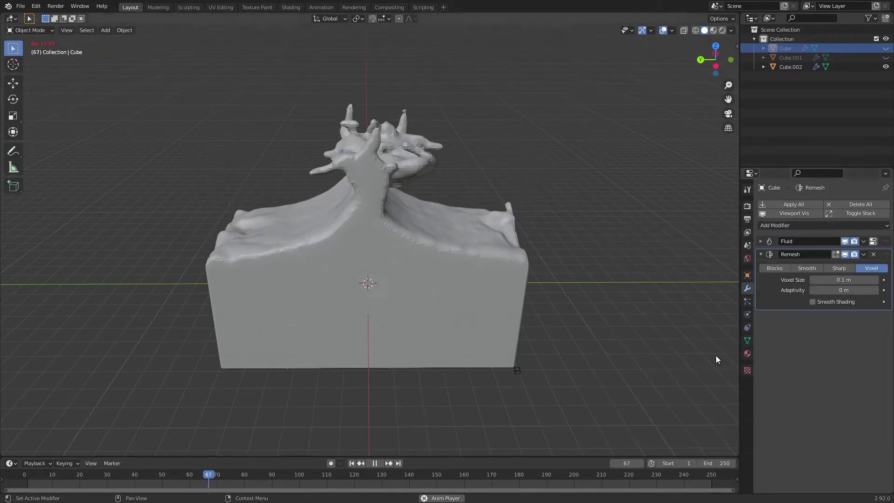
key("space")
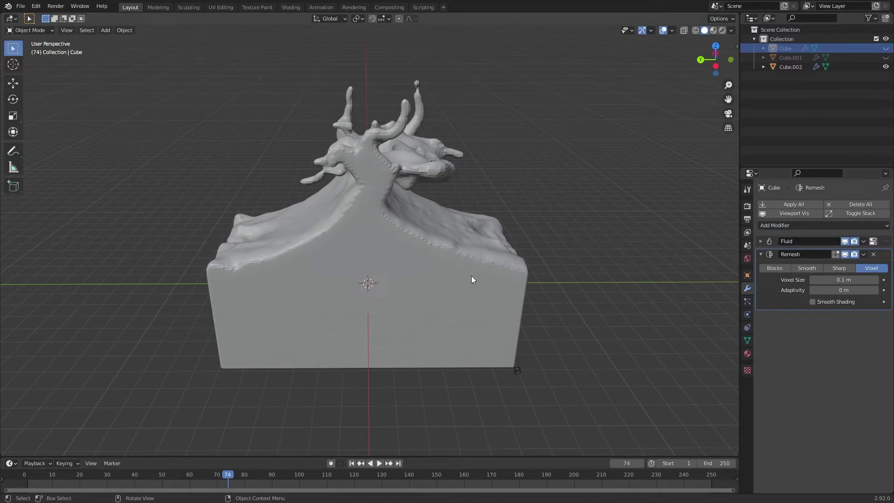
- Set the long box's Remesh modifier to Blocks with Octree Depth 6 and Remove Disconnected off
left_click(775, 268)
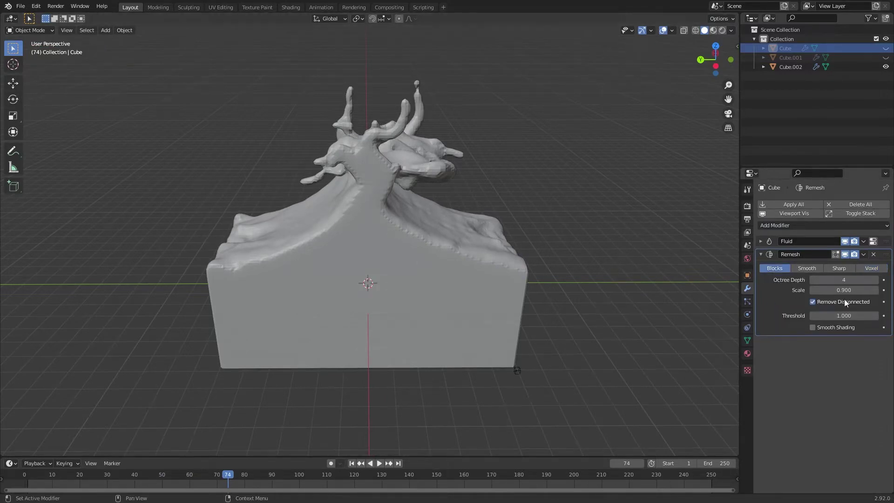
middle_click_drag(676, 275, 542, 288)
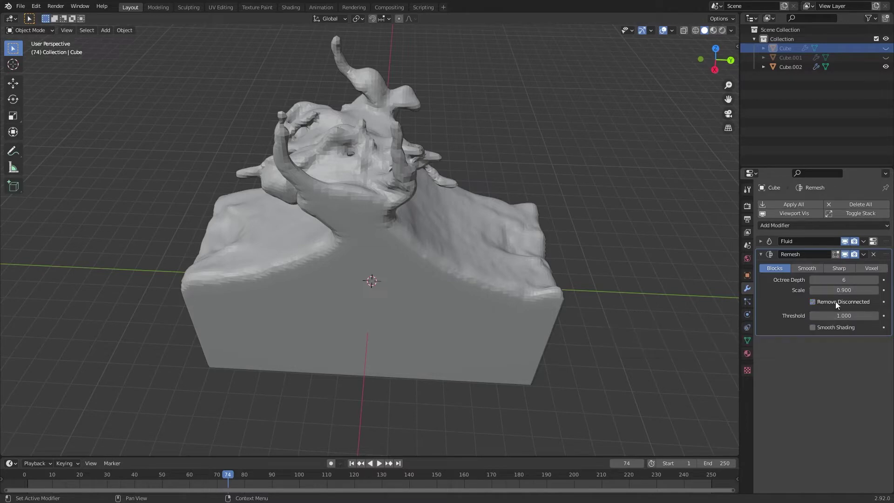
mouse_move(606, 236)
middle_mouse_down()
mouse_move(485, 228)
mouse_move(596, 237)
middle_mouse_up()
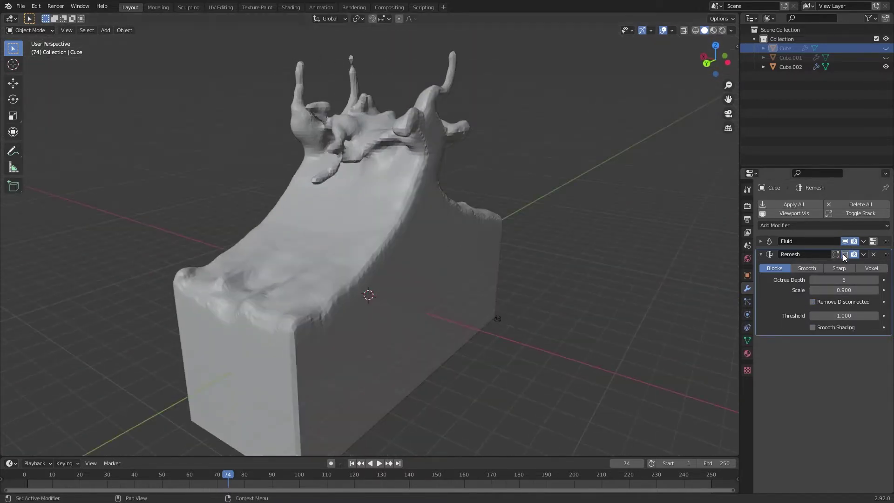
- Return to the first frame, save the file, and play the animation briefly to check the remesh effect
middle_click_drag(583, 186, 580, 270)
key("shift+Left")
key("ctrl+s")
key("space")
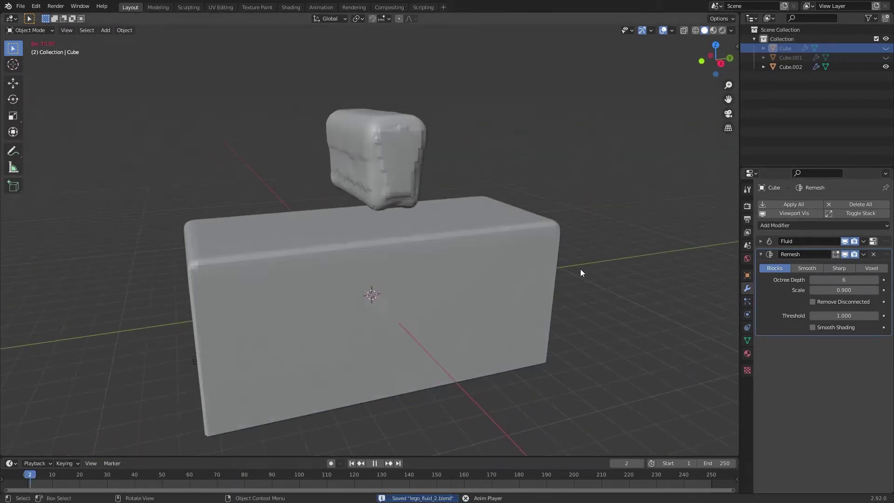
key("space")
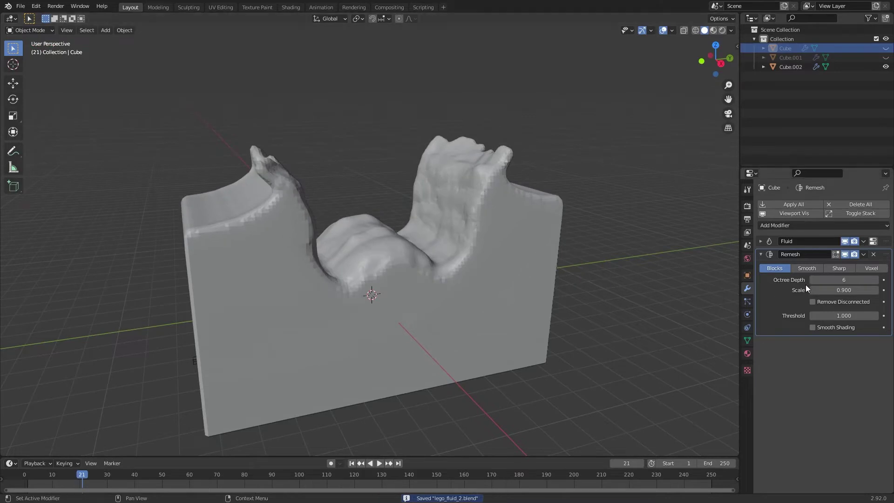
- Unhide and hide the two liquid boxes again, and remove the Remesh modifier from the long box
left_click(785, 268)
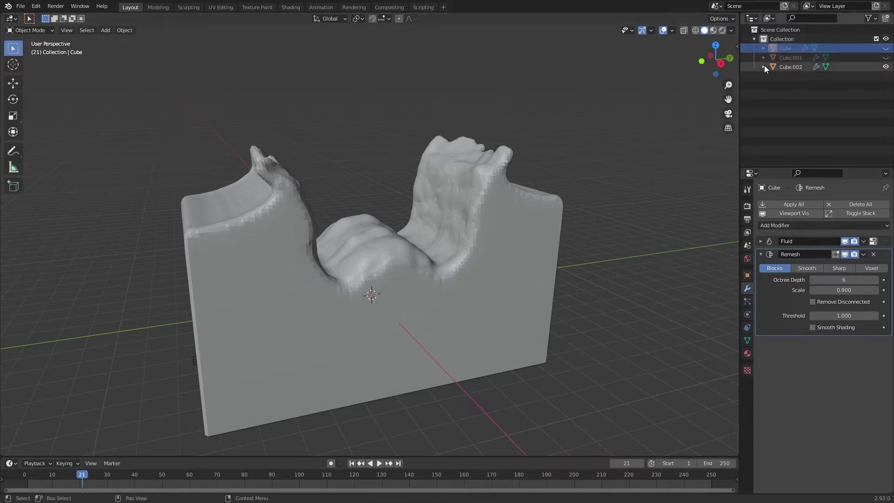
key("alt+h")
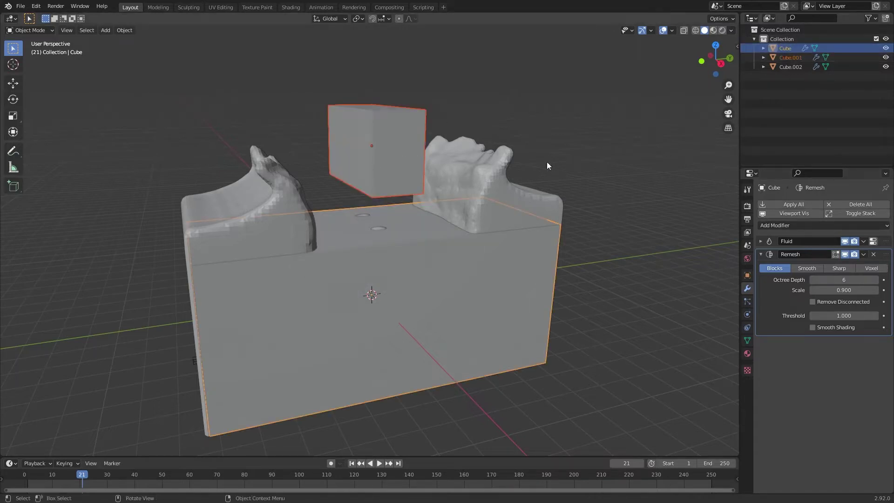
key("h")
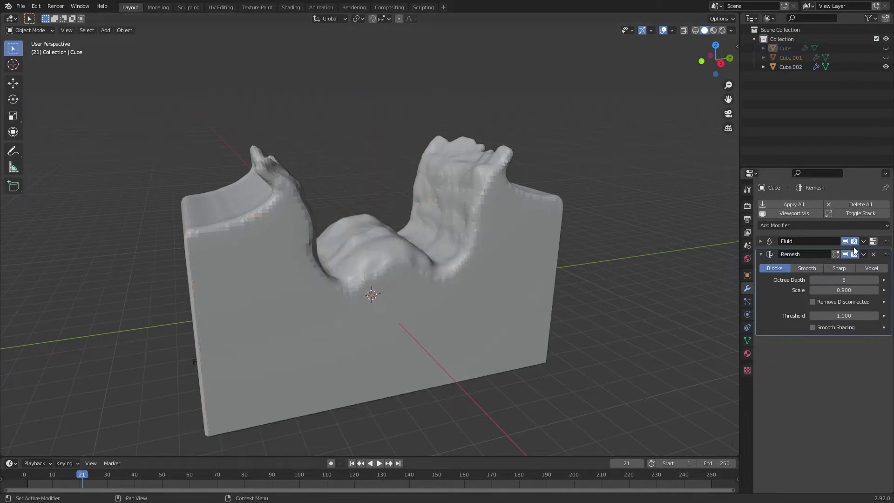
left_click(874, 254)
- Select the domain's liquid mesh and add a Remesh modifier to it
left_click(546, 303)
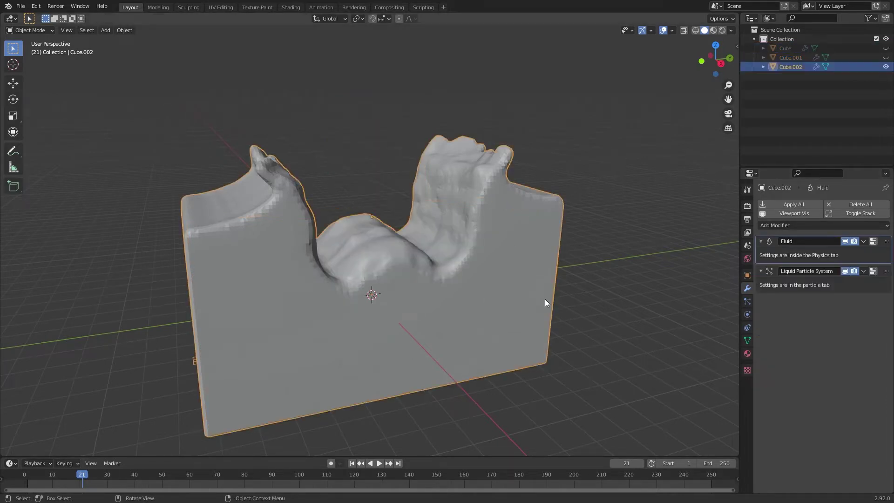
left_click(777, 225)
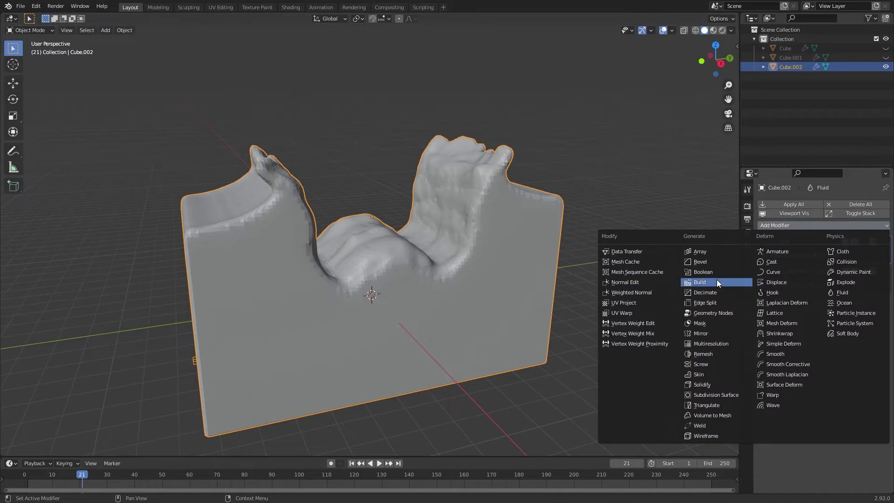
left_click(704, 354)
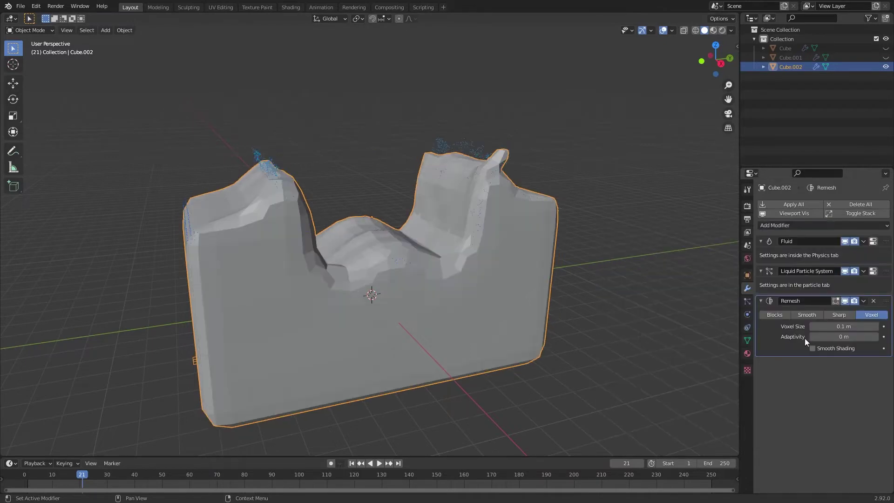
- Set the domain's Remesh modifier to Blocks with Octree Depth 6 and Remove Disconnected off, and save the file
left_click(778, 315)
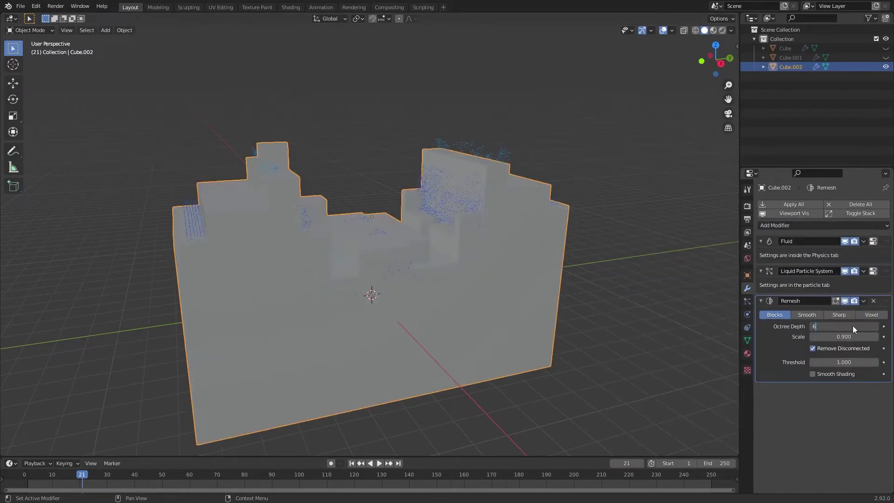
left_click(853, 326)
type("6")
key("Return")
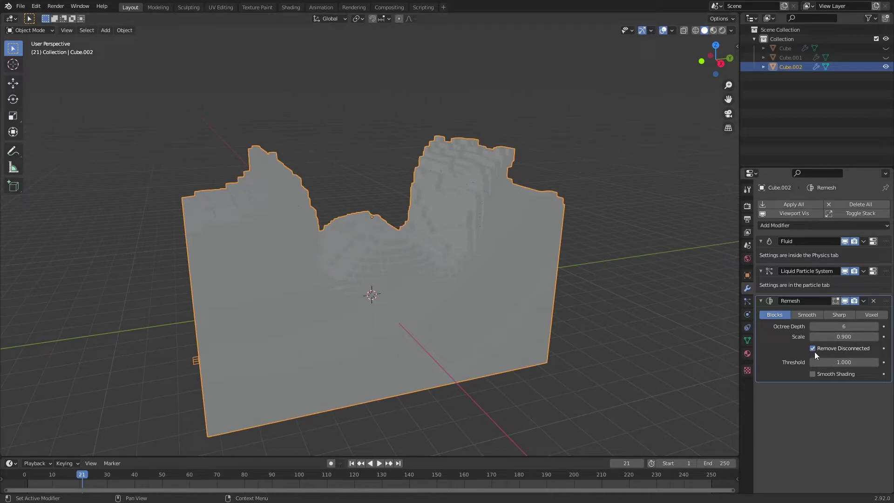
key("ctrl+s")
- Display the scene in wireframe and play the animation to examine how the blocks behave as the liquid moves
middle_click_drag(439, 185, 294, 242)
scroll(313, 260, "up", 3)
left_click(695, 30)
mouse_move(582, 116)
middle_mouse_down()
mouse_move(523, 134)
mouse_move(439, 79)
mouse_move(455, 114)
mouse_move(409, 144)
middle_mouse_up()
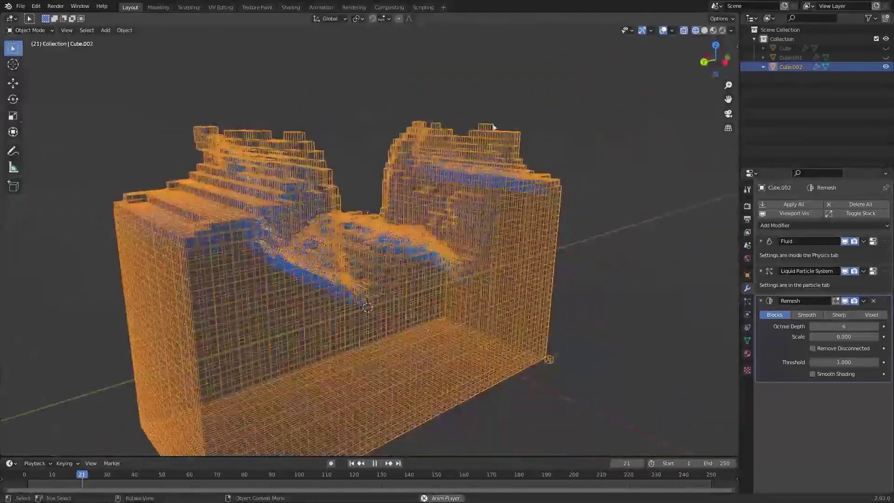
key("space")
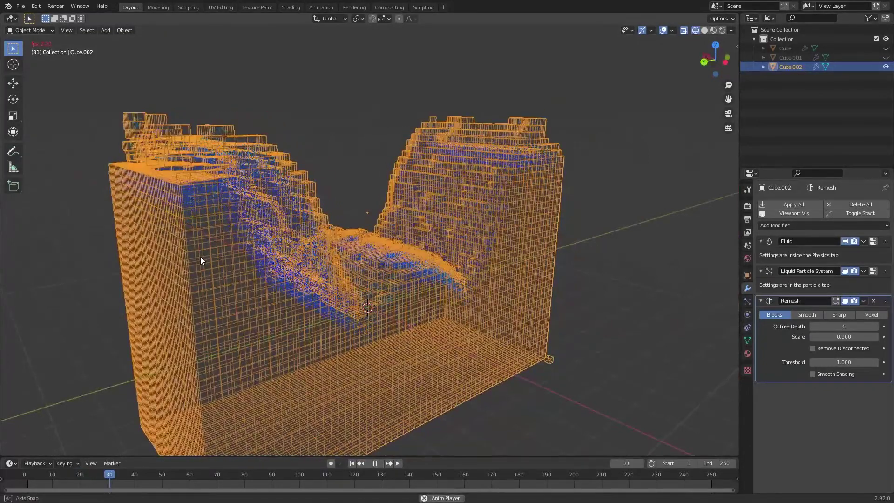
middle_click_drag(200, 256, 200, 241)
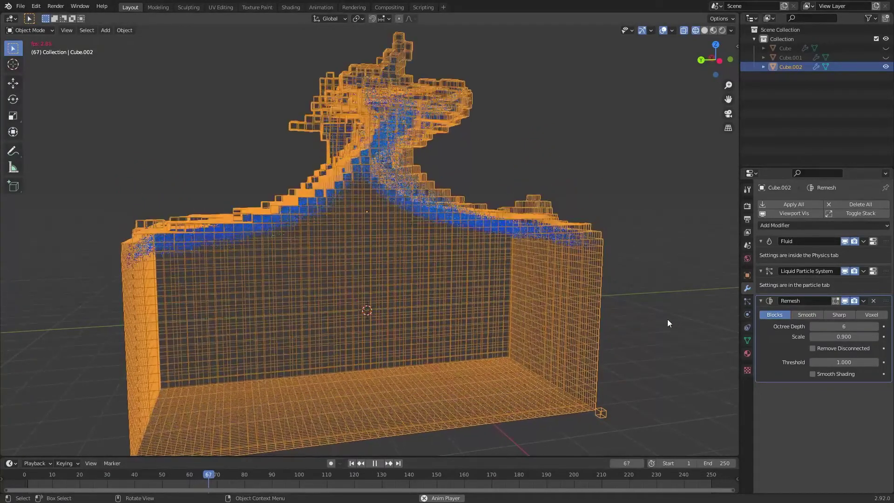
key("space")
- Set the domain's viewport display to Bounds and play a few frames with only the particles drawn
left_click(748, 275)
scroll(820, 411, "down", 5)
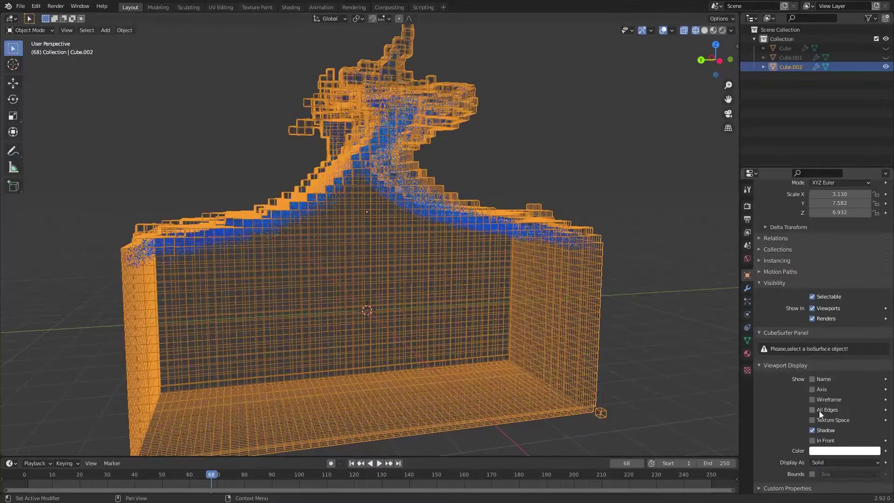
left_click(819, 461)
left_click(829, 453)
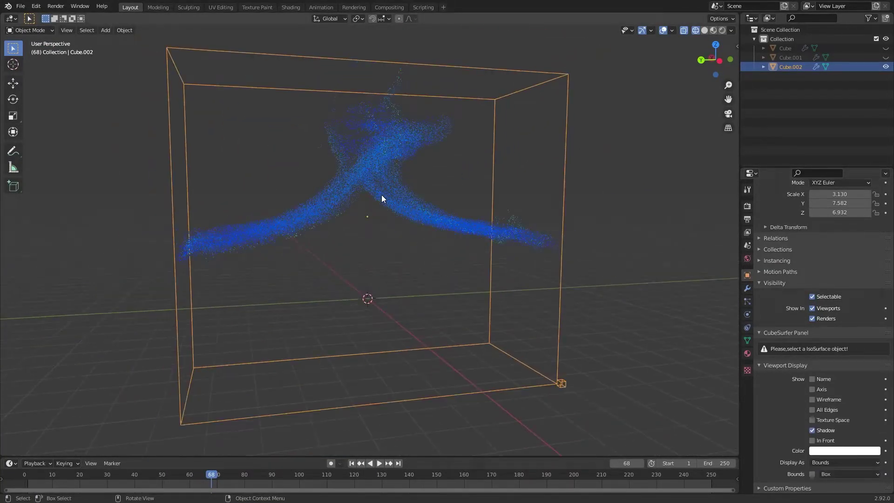
key("space")
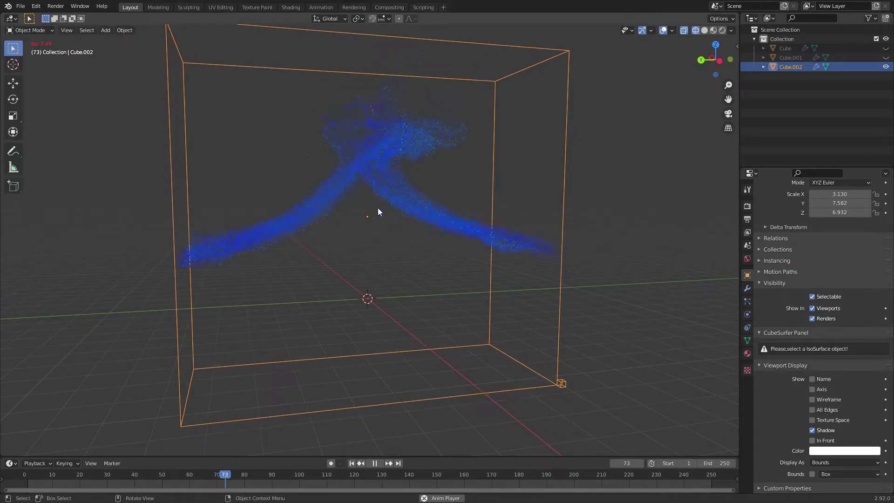
key("space")
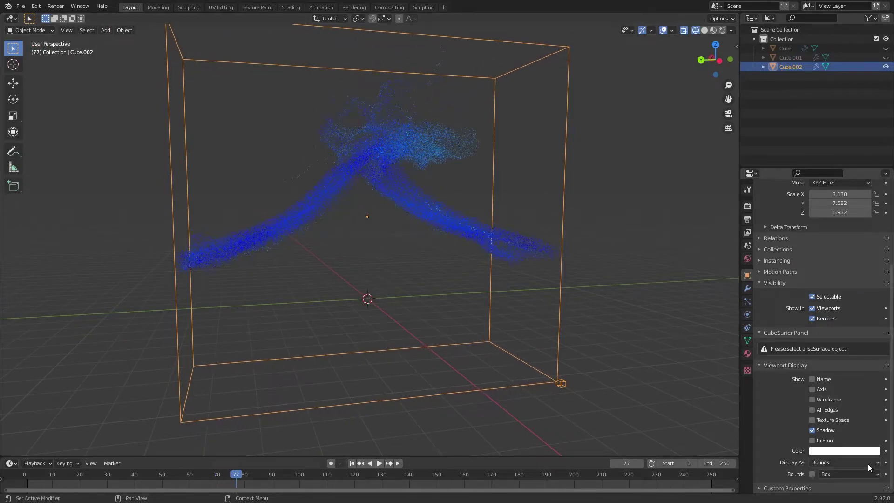
- Set the domain's viewport display to Solid and save the file
left_click(868, 464)
left_click(829, 431)
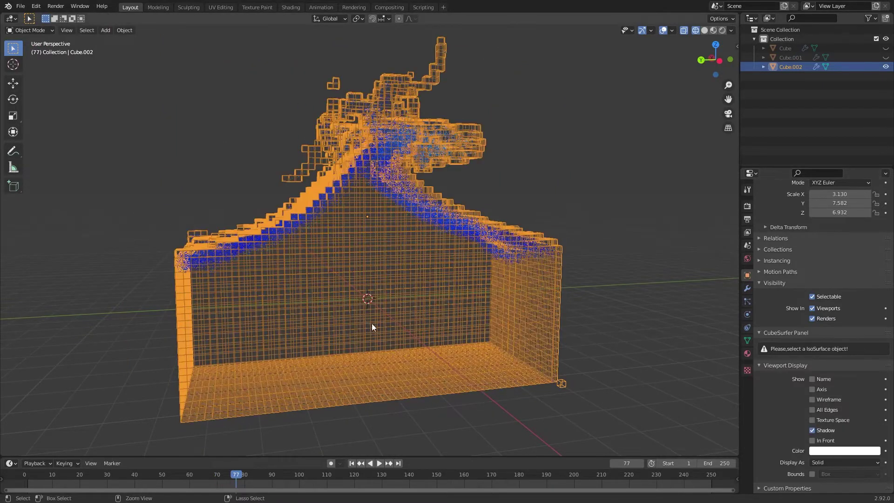
key("ctrl+s")
middle_click_drag(372, 323, 537, 269)
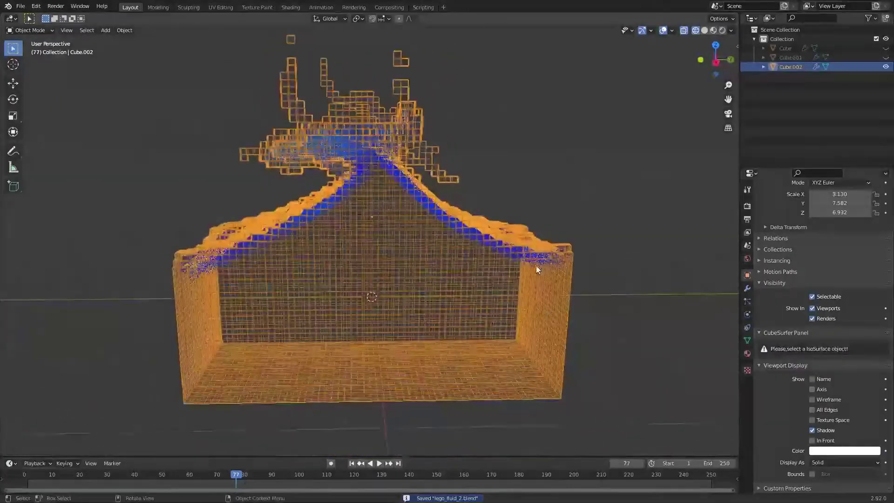
- Add a Boolean modifier to the domain, place it above Remesh in the stack, and set it to Union
left_click(749, 287)
left_click(781, 225)
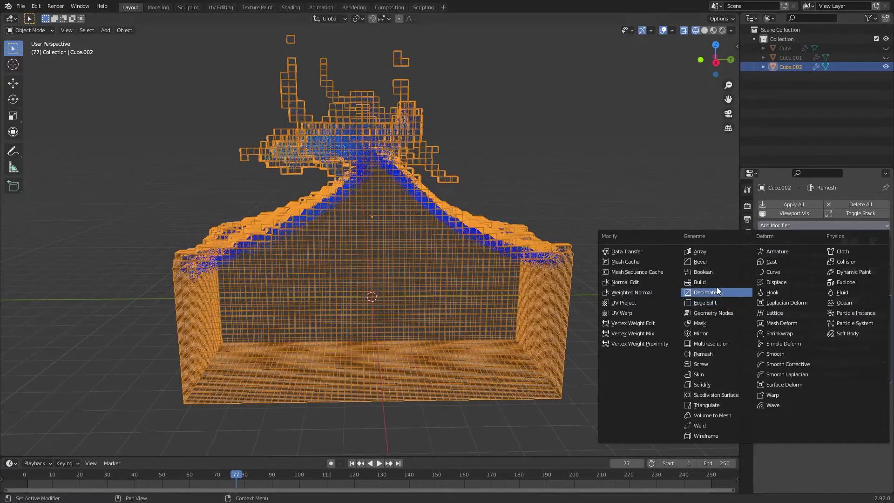
left_click(704, 274)
left_click_drag(887, 390, 888, 299)
left_click(822, 315)
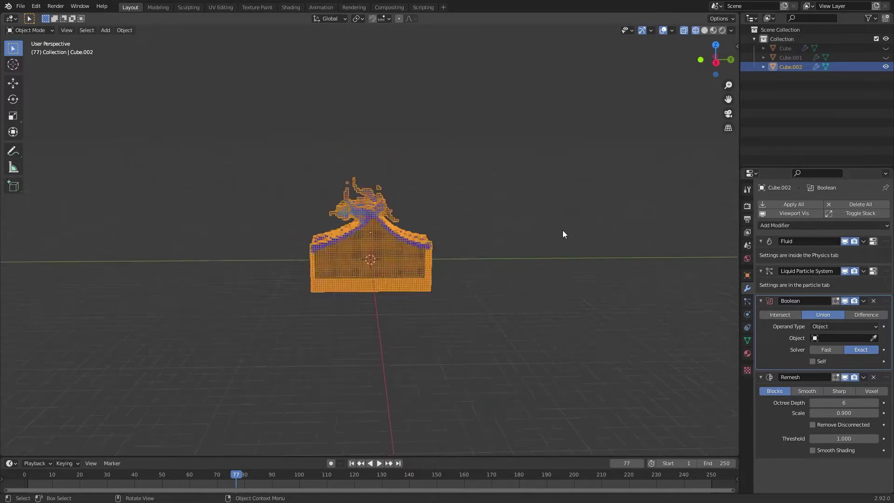
- Return to the first frame, switch the viewport to solid shading, and add a cube mesh
key("shift+Left")
key("shift+a")
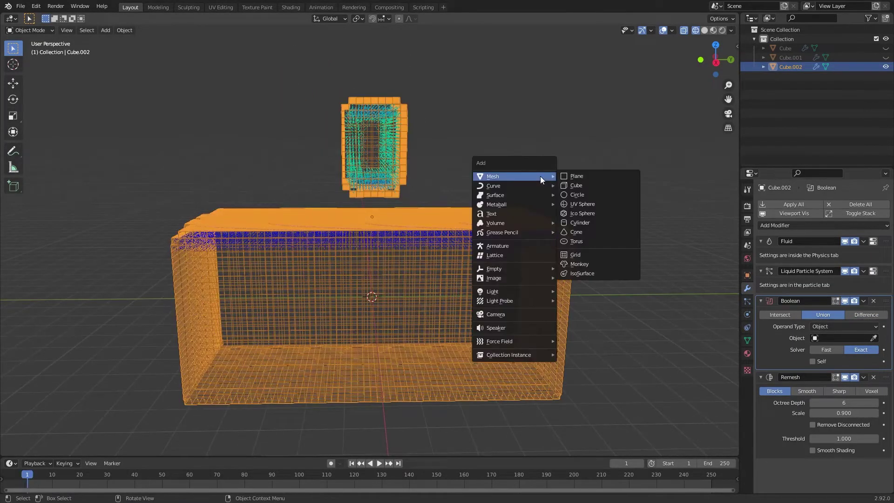
left_click(704, 29)
key("shift+a")
mouse_move(529, 154)
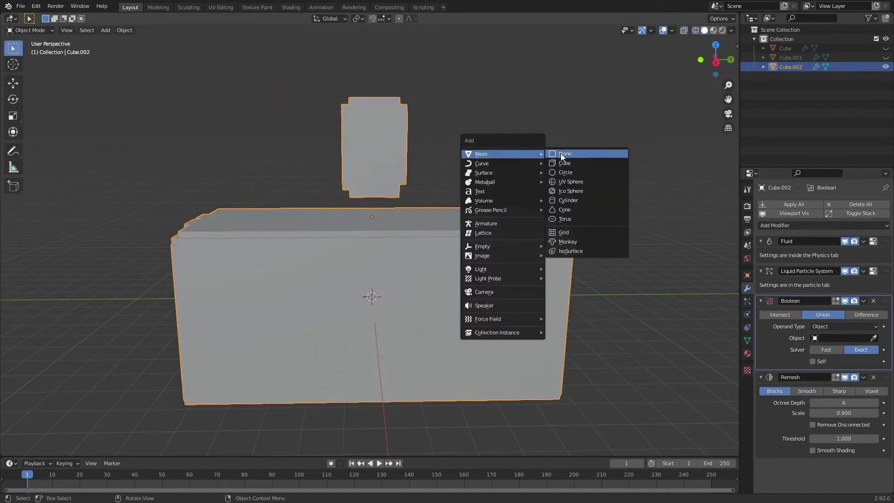
left_click(565, 162)
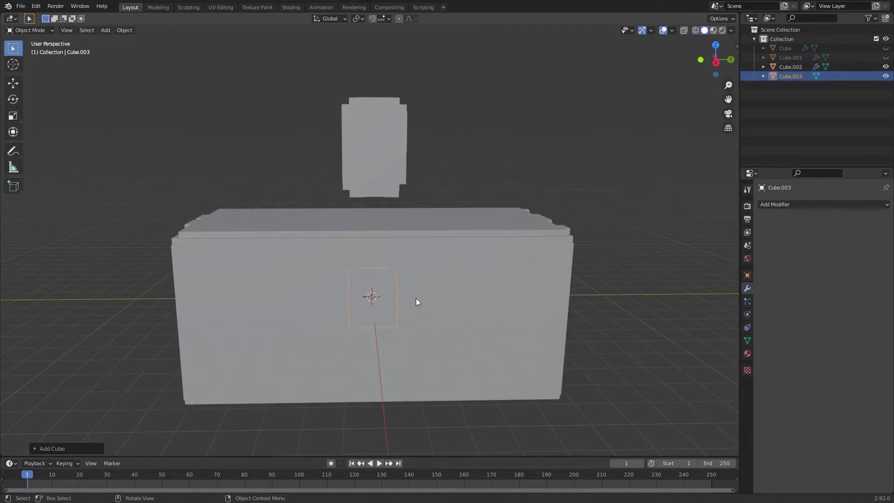
- In Edit Mode from the top view, move the cube diagonally outside one corner of the liquid and scale it down slightly
key("Tab")
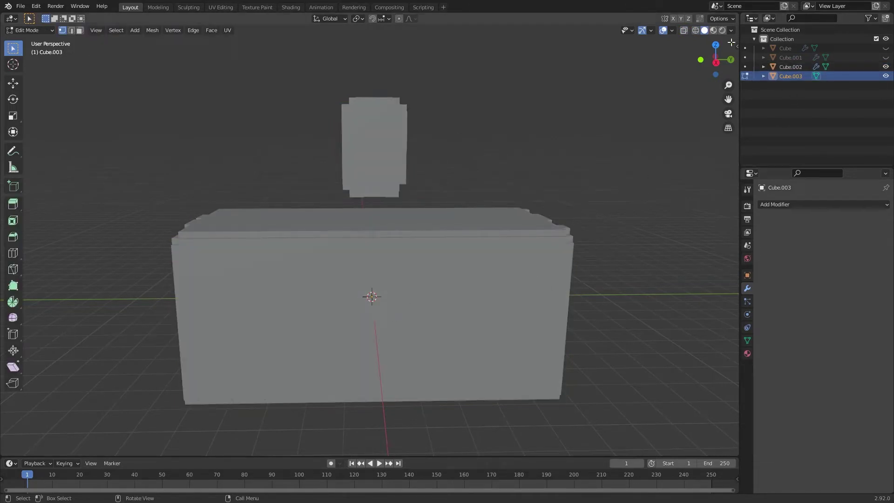
left_click(716, 45)
key("g")
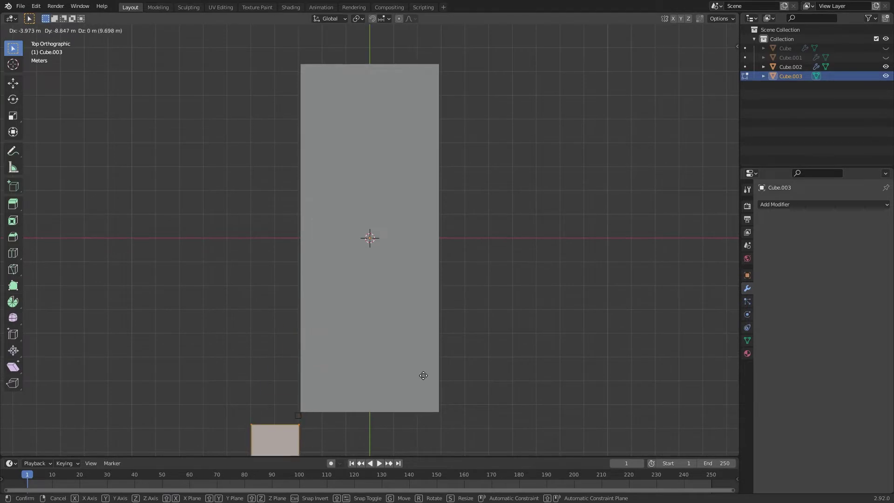
left_click(409, 377)
scroll(471, 279, "down", 3)
key("s")
left_click(495, 240)
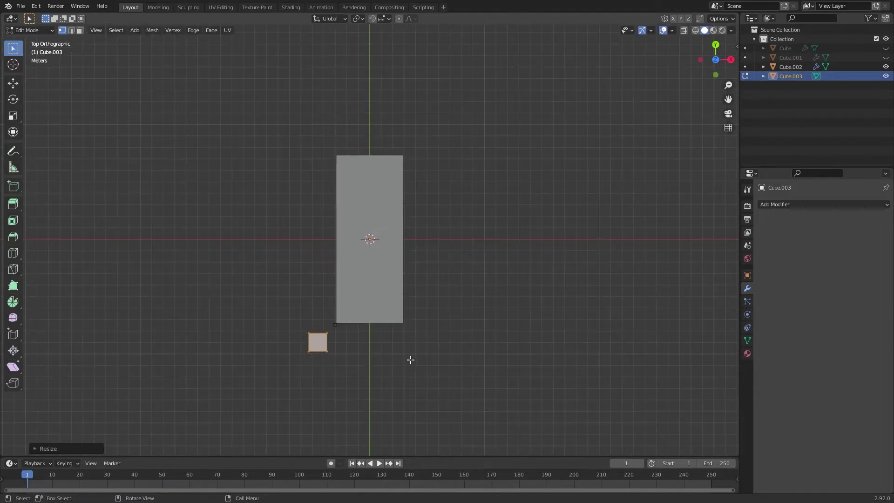
- Duplicate the small cube within the same mesh so one sits outside each of the liquid's four corners in top view
key("shift+d")
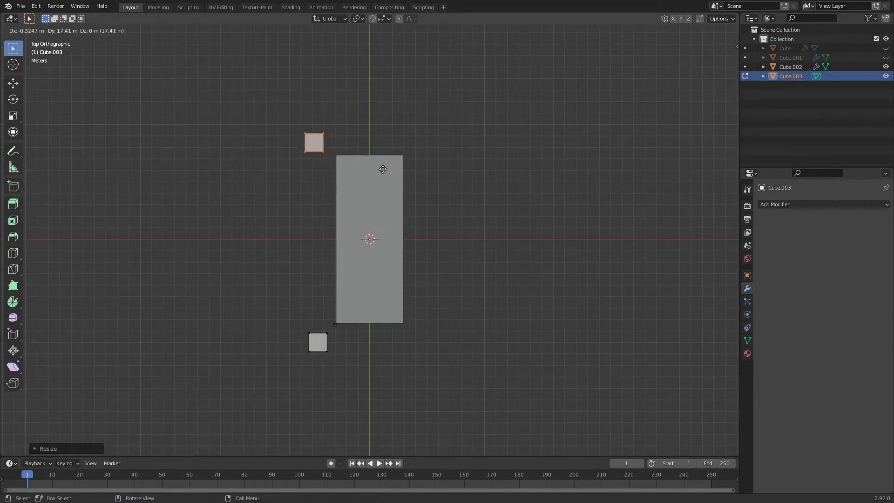
left_click(487, 166)
key("shift+d")
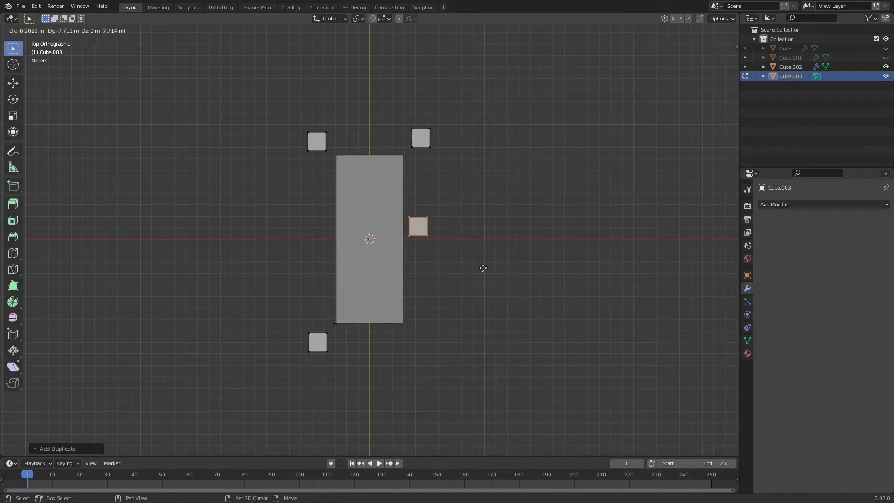
left_click(486, 373)
key("Tab")
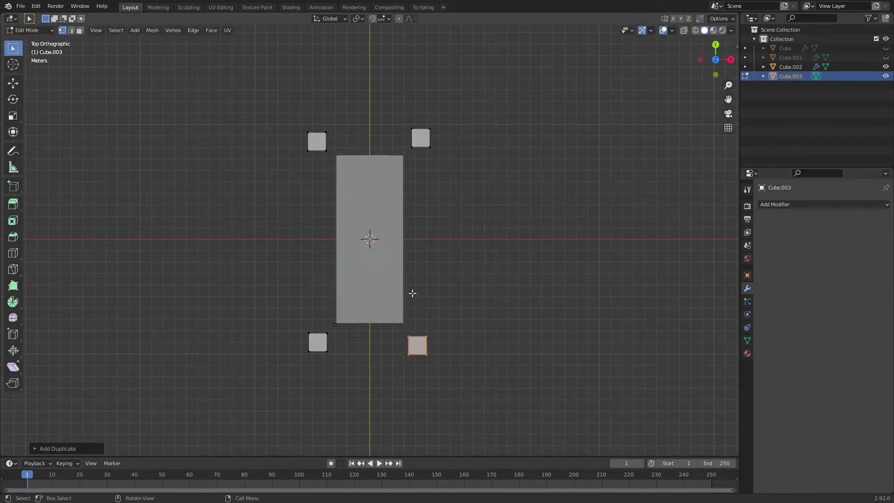
- From the right view, move all four cubes down along Z below the liquid and duplicate them about 18 m upward
left_click(730, 59)
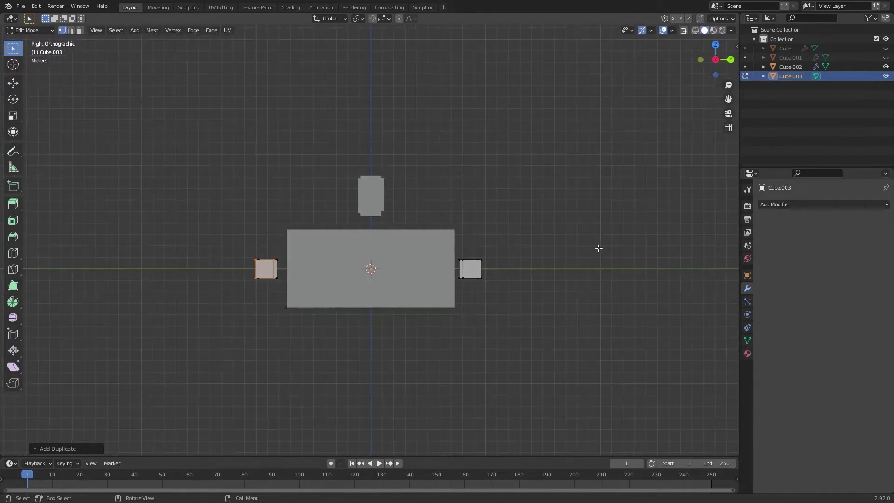
key("g")
key("z")
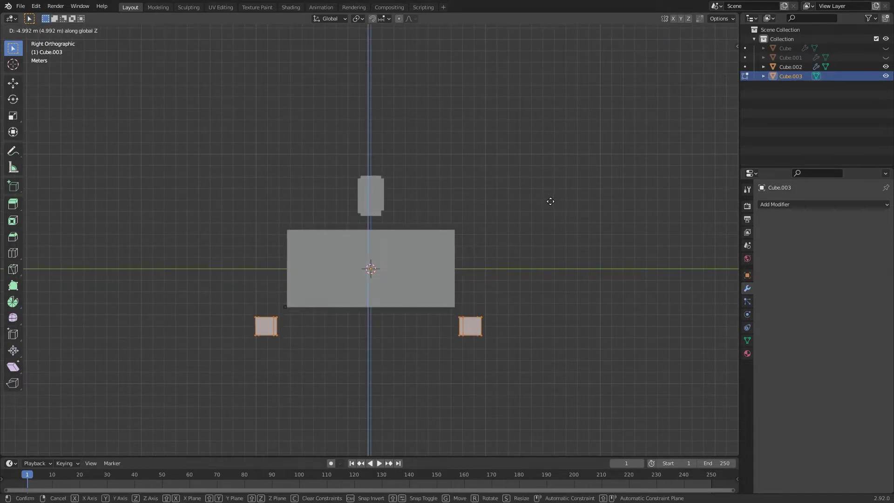
left_click(552, 207)
key("shift+d")
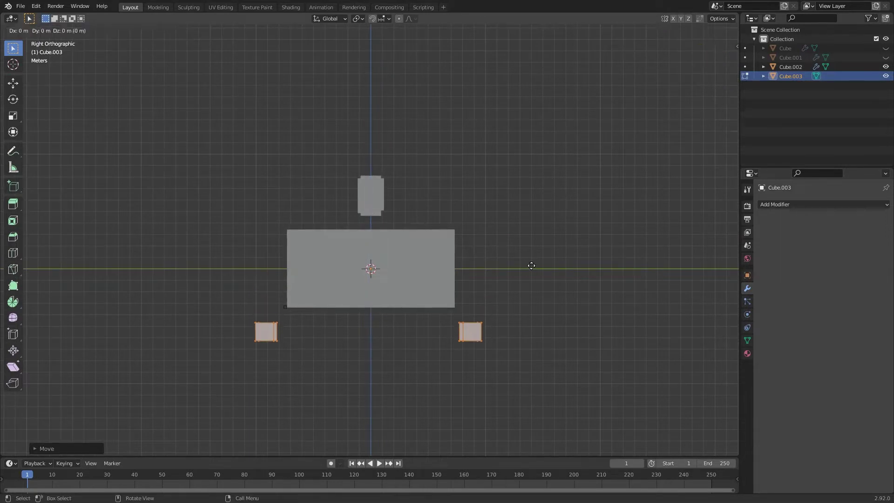
key("z")
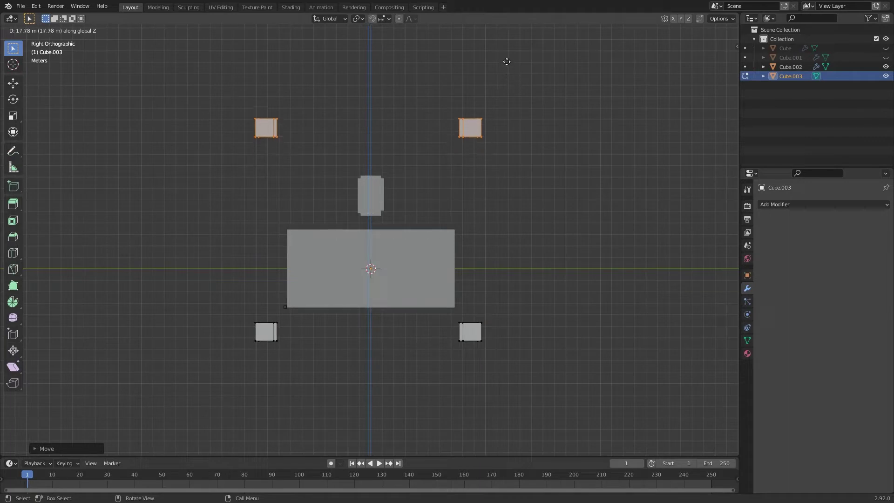
left_click(507, 58)
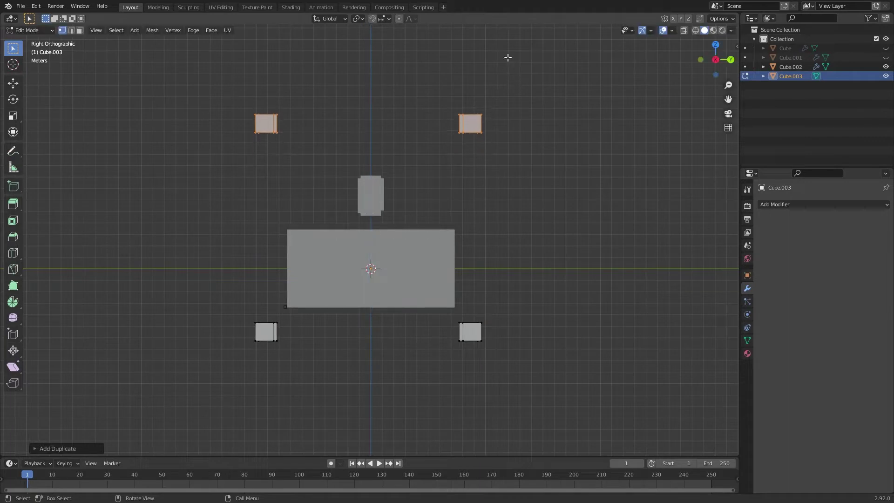
- Try displaying the corner cubes as Bounds, and set their viewport display to Solid again
left_click(797, 66)
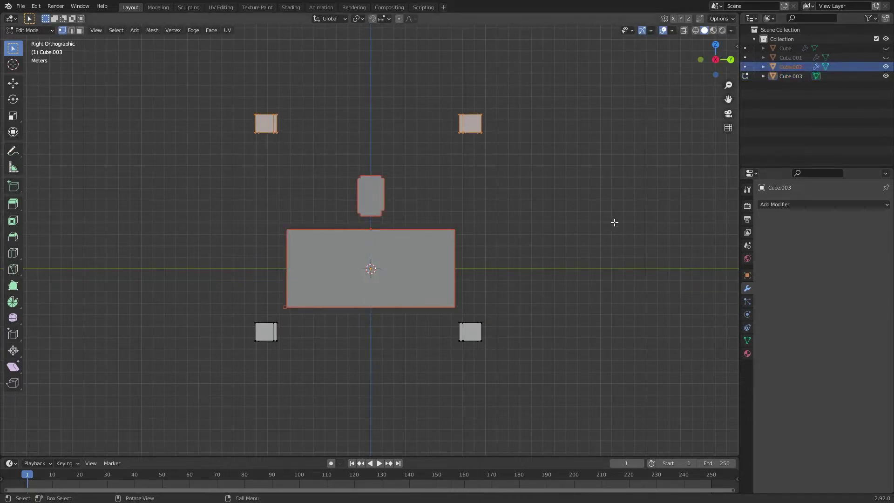
left_click(748, 276)
scroll(800, 420, "down", 6)
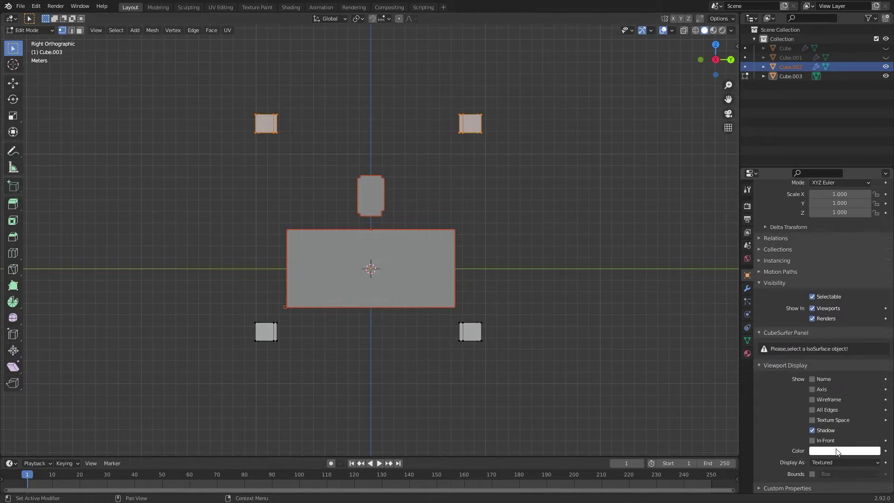
left_click(836, 462)
left_click(831, 451)
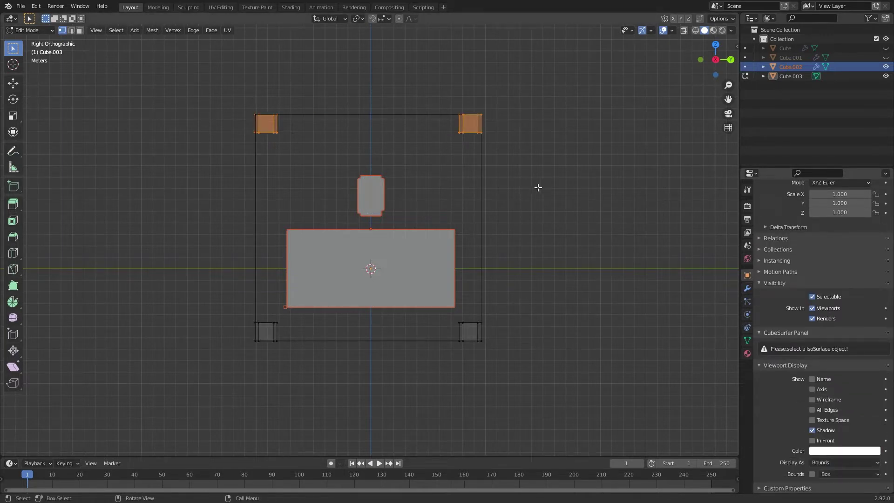
key("g")
right_click(540, 212)
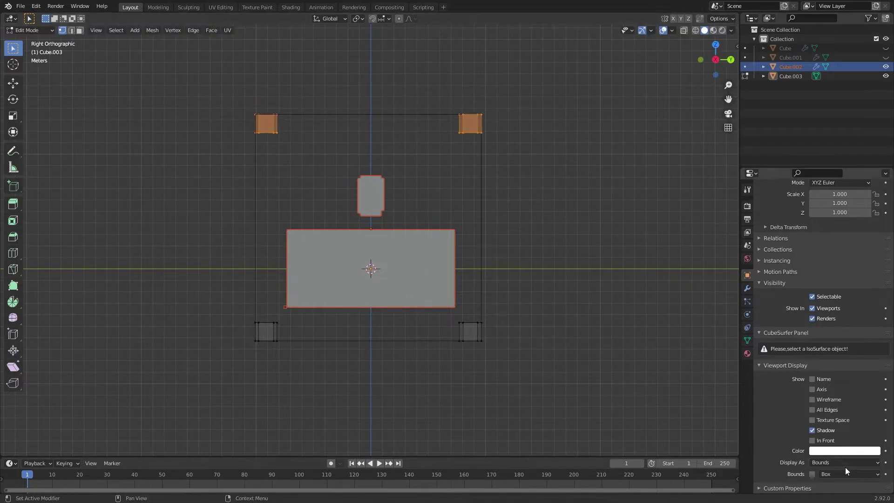
left_click(843, 463)
left_click(833, 431)
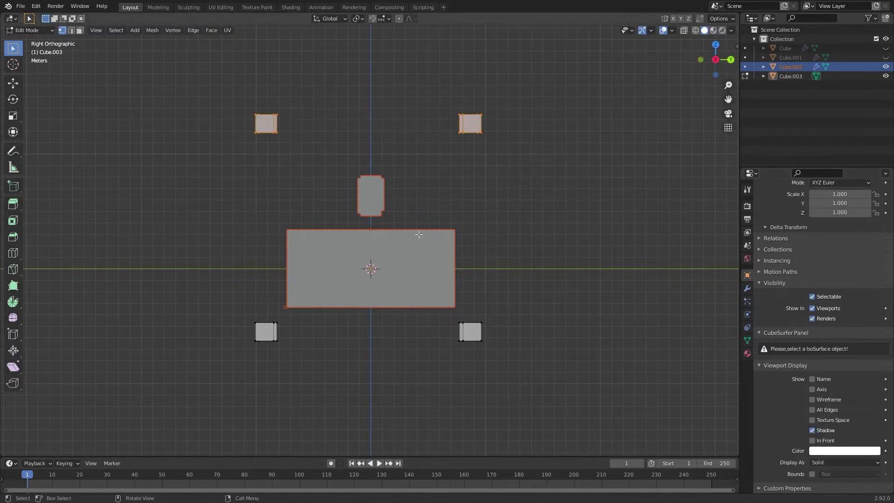
- Leave Edit Mode, set the liquid domain's viewport display to Bounds, and play the animation
key("Tab")
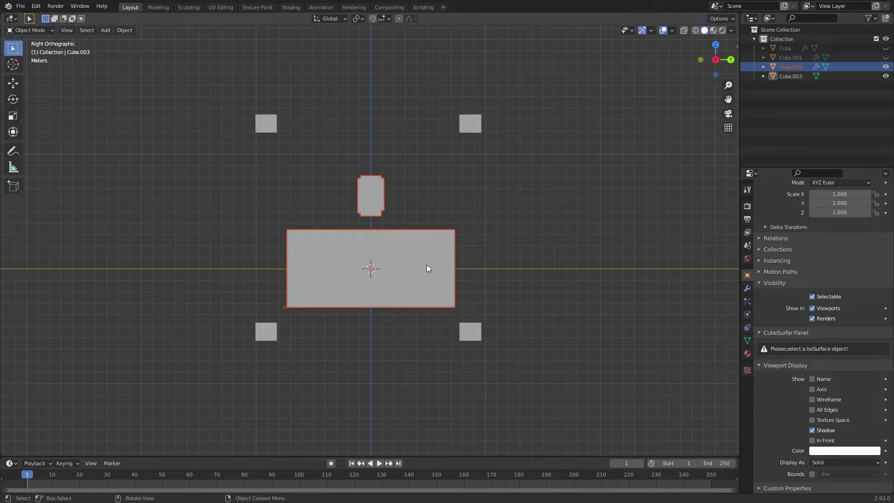
left_click(836, 462)
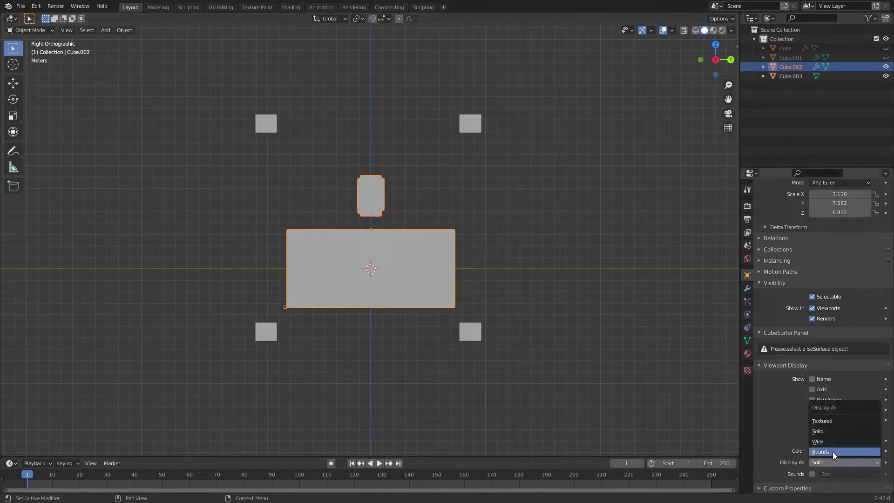
left_click(833, 452)
key("space")
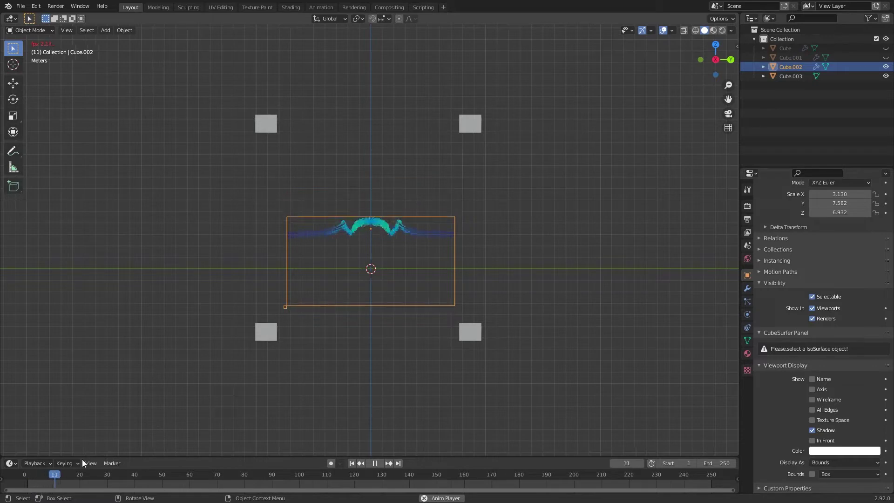
- Scrub the timeline to see how high the liquid splashes, return to frame 1, and set the domain's viewport display to Solid
left_click_drag(70, 472, 375, 228)
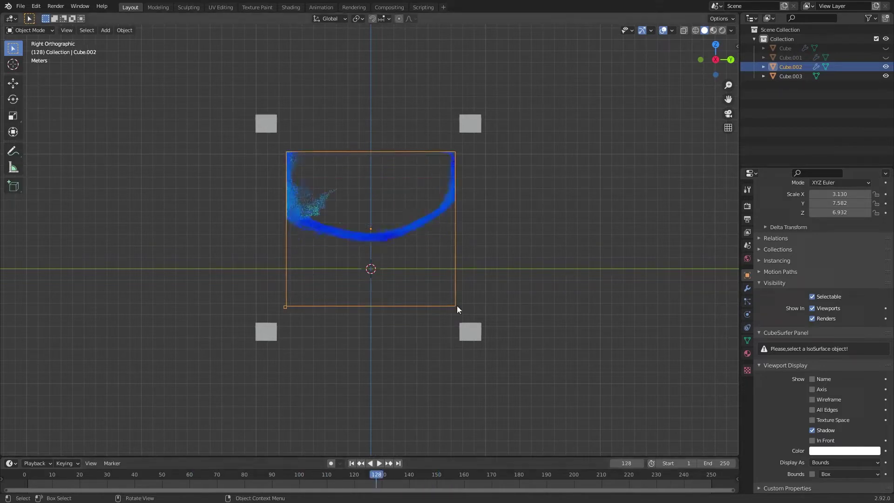
key("shift+Left")
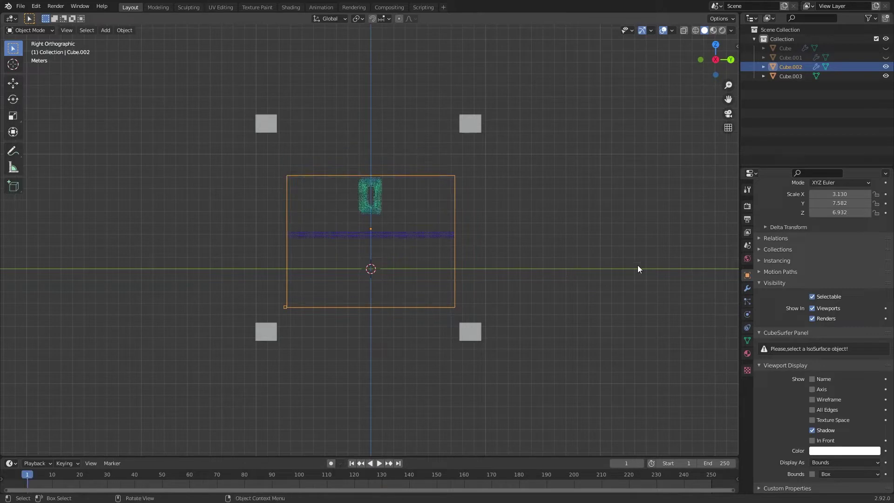
left_click(815, 460)
left_click(828, 430)
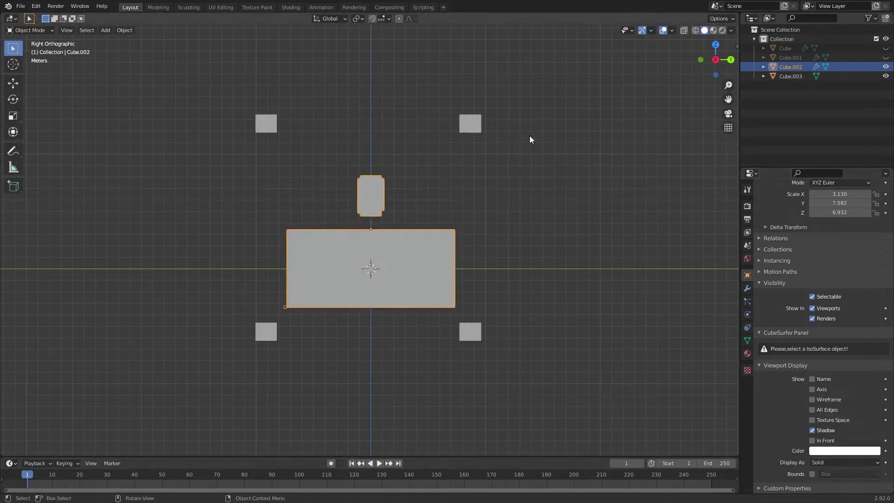
- Set the corner cubes (Cube.003) as the object of the liquid domain's Union Boolean modifier
left_click(473, 130)
middle_click_drag(472, 130, 585, 136)
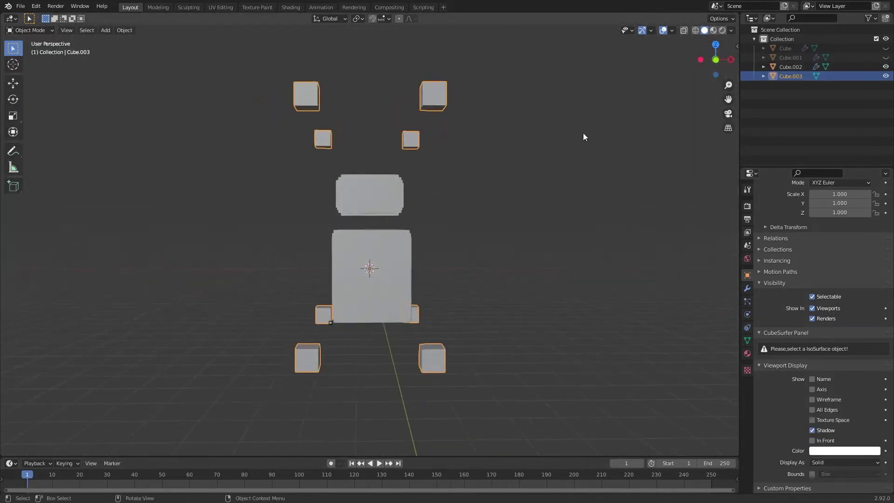
middle_click_drag(583, 102, 377, 276)
left_click(378, 276)
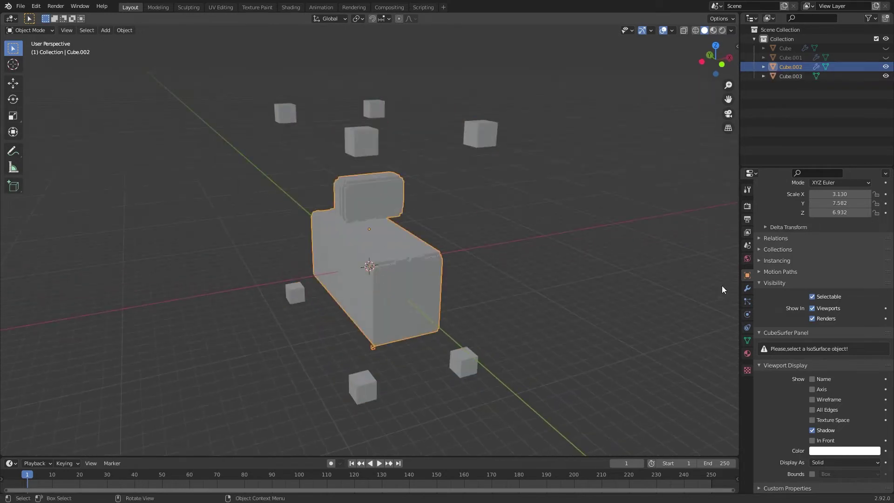
left_click(747, 289)
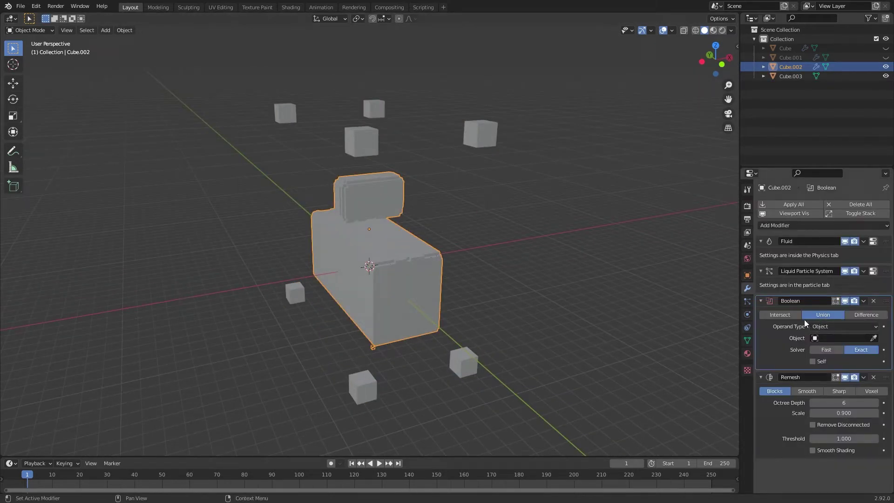
left_click(841, 338)
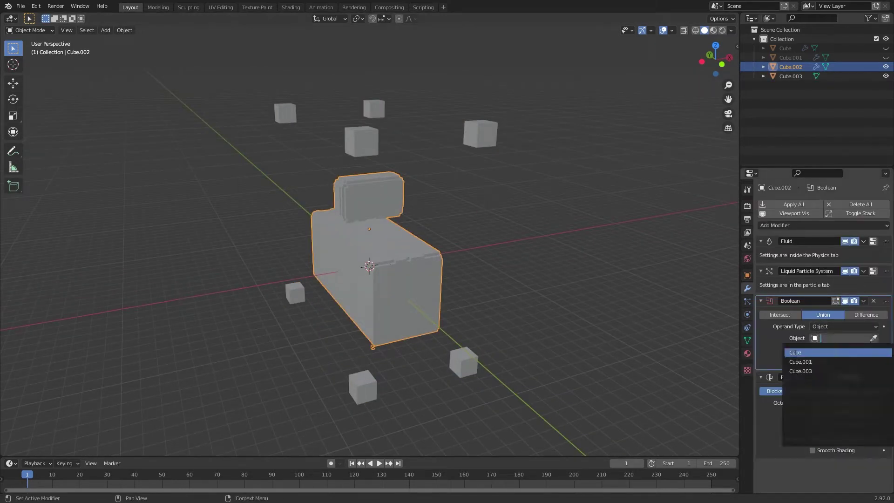
key("Down")
key("Down")
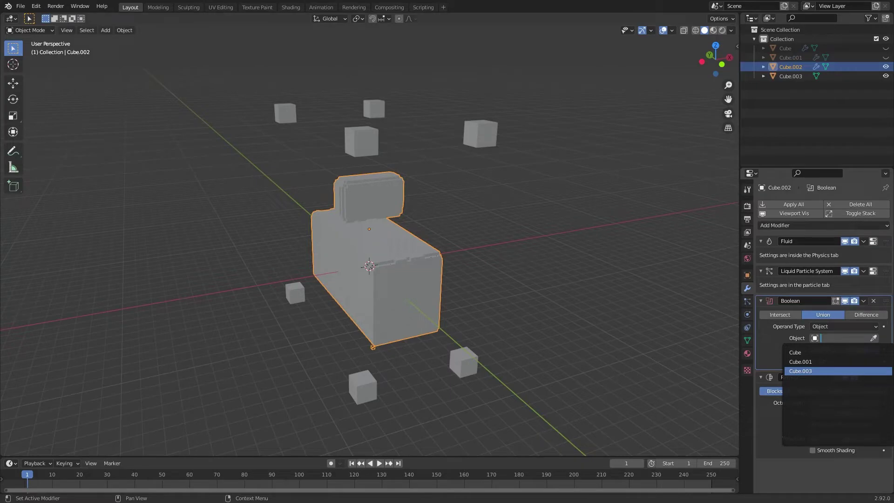
key("Return")
- Inspect the remeshed liquid and corner cubes from several sides, and collapse the Boolean and Remesh modifier settings
middle_click_drag(384, 300, 325, 214)
scroll(325, 214, "up", 3)
scroll(466, 233, "down", 4)
middle_click_drag(511, 260, 582, 270)
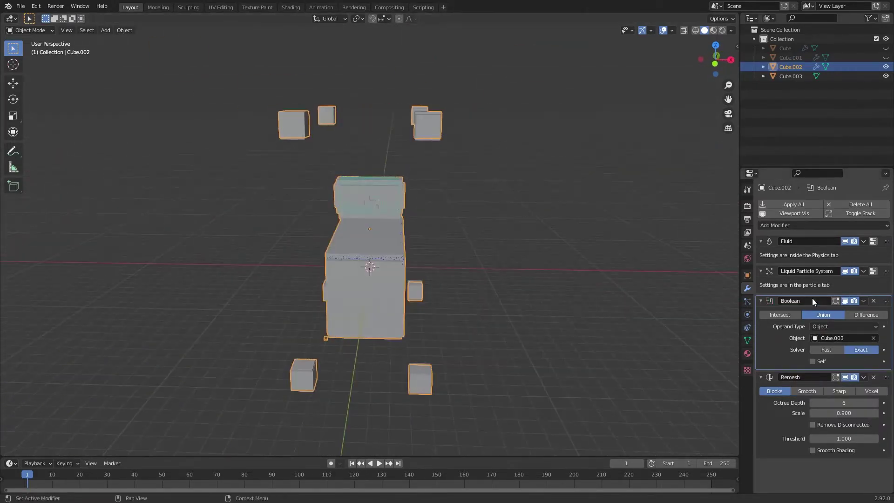
left_click(761, 301)
left_click(760, 314)
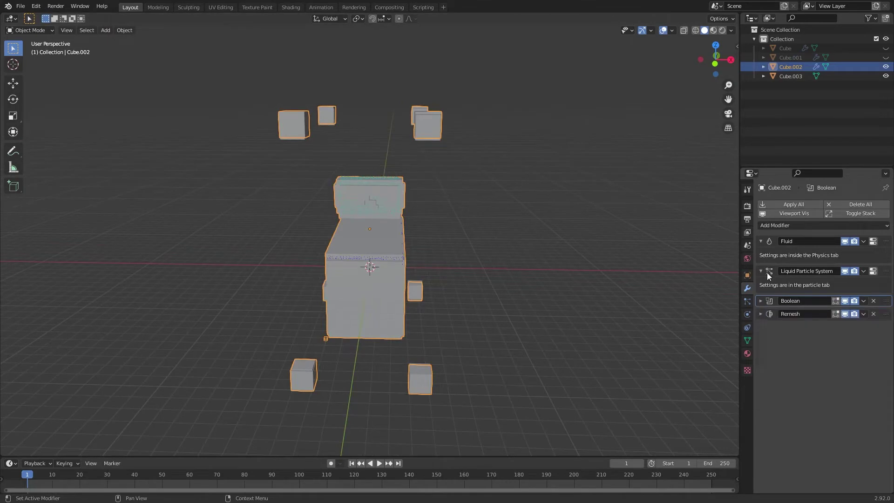
- Disable Cube.003 in renders, hide it in the viewport, and show the liquid domain's modifiers
left_click(791, 76)
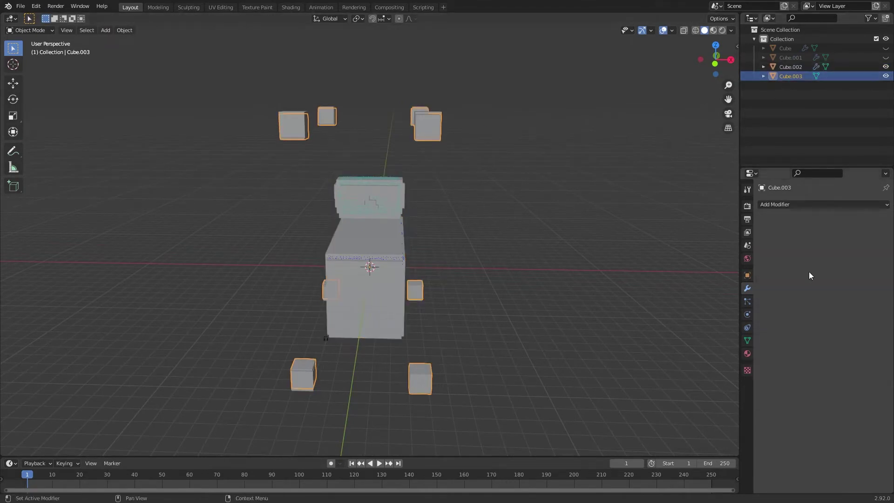
left_click(747, 276)
scroll(819, 302, "down", 5)
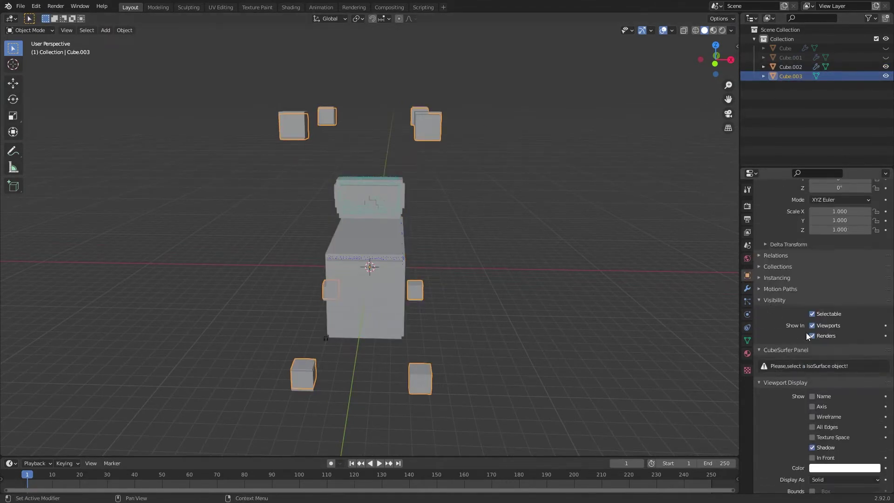
left_click(822, 336)
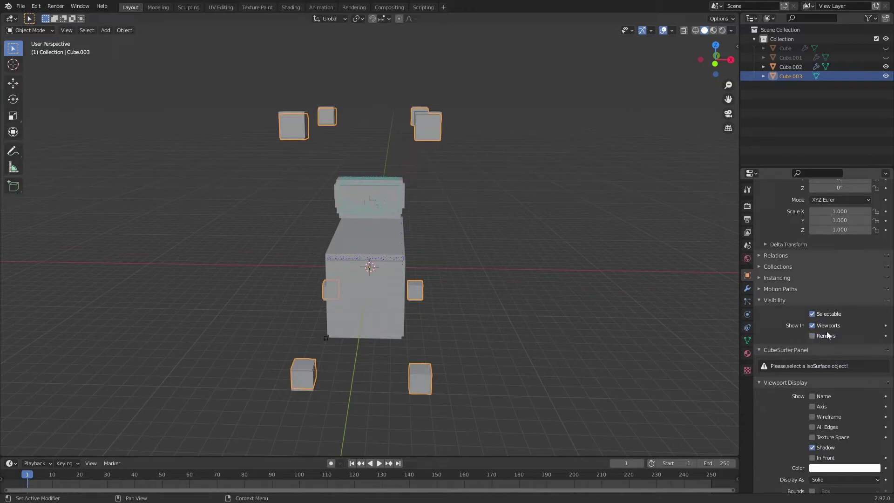
left_click(349, 285)
middle_click_drag(367, 198, 497, 139)
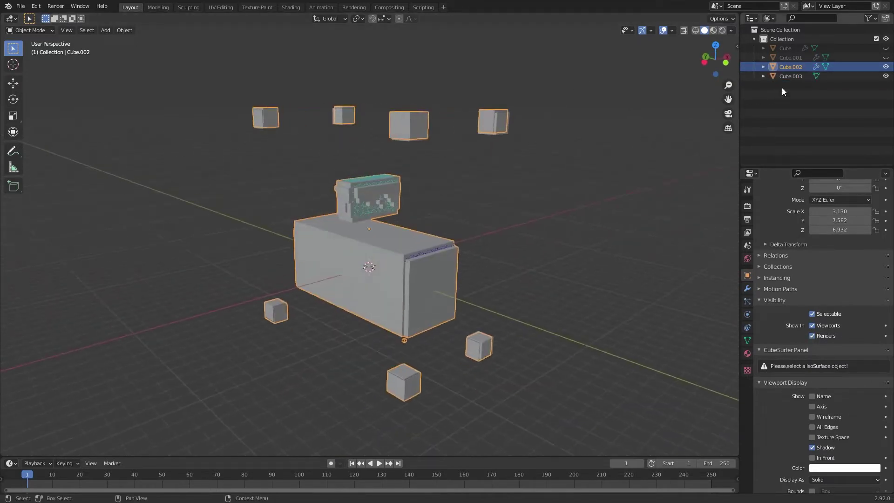
left_click(787, 76)
left_click(374, 262)
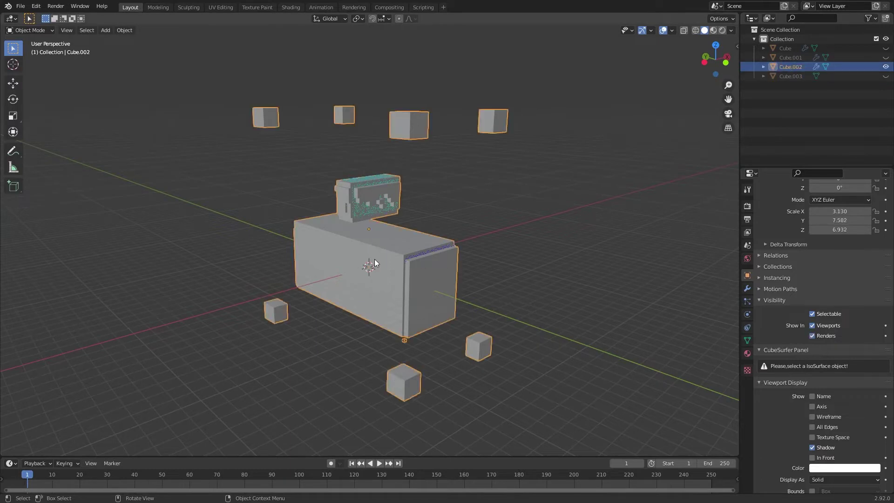
left_click(747, 288)
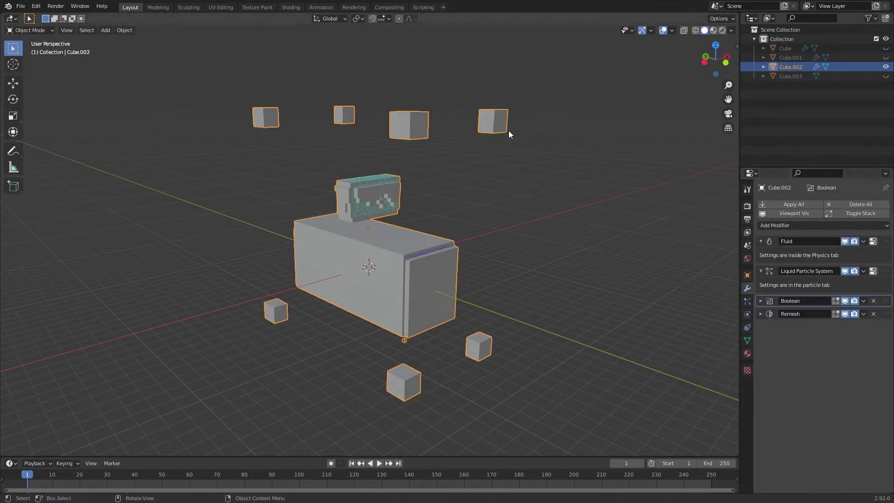
- Add a new cube and, in a side view, scale it along Y by about 7.94 to extend just beyond the liquid
middle_click_drag(383, 179, 405, 117)
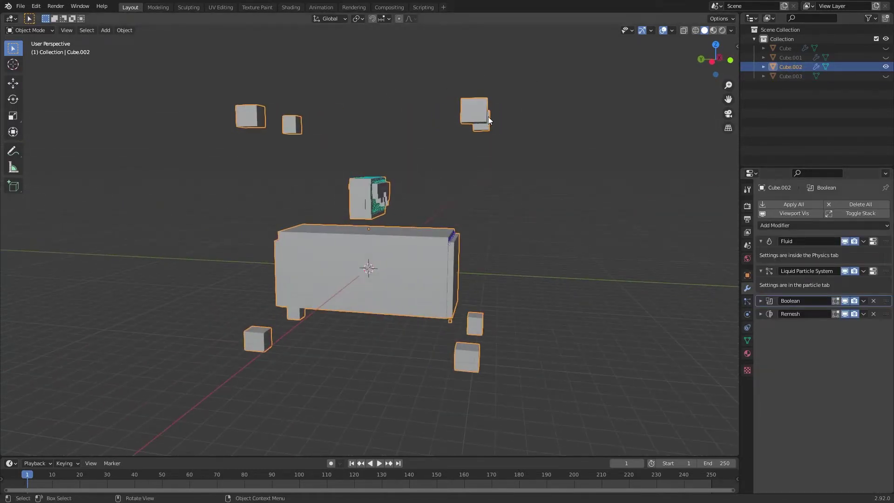
key("shift+a")
mouse_move(481, 177)
left_click(524, 184)
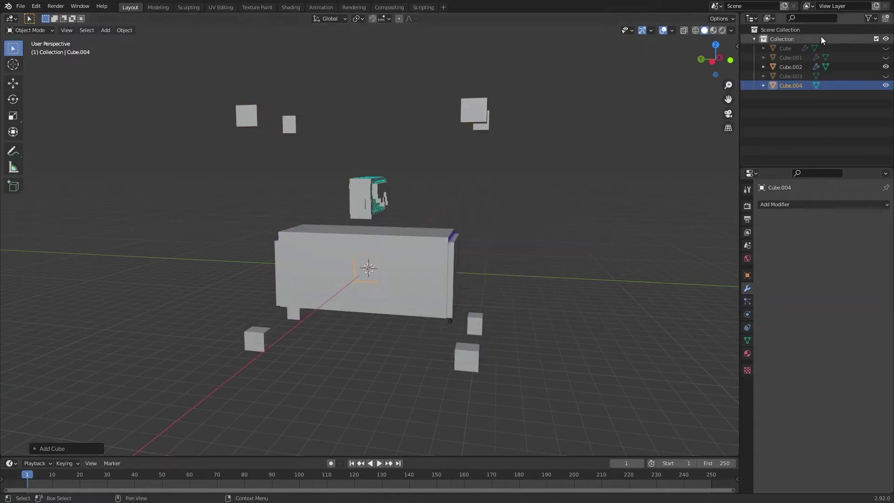
left_click(712, 62)
key("s")
key("y")
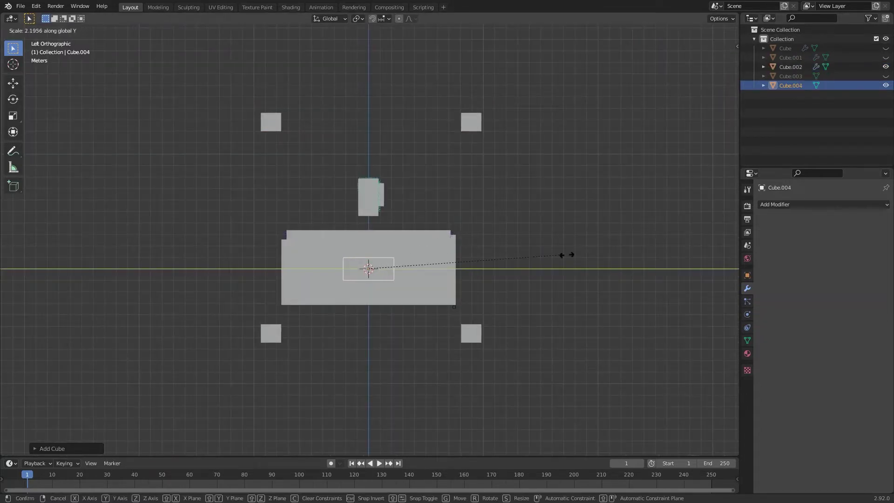
left_click(393, 293)
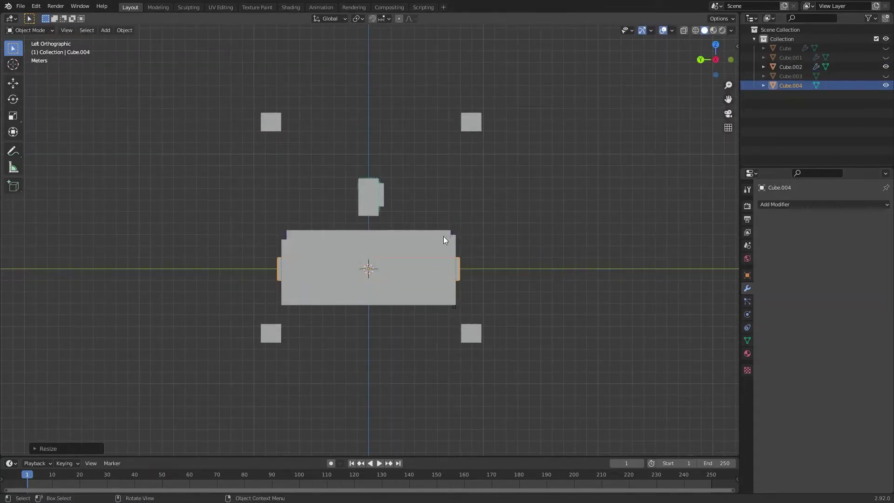
- Scale the new cube along Z by about 7.84 and move it up about 3.77 m to enclose the liquid's height
key("s")
key("z")
key("g")
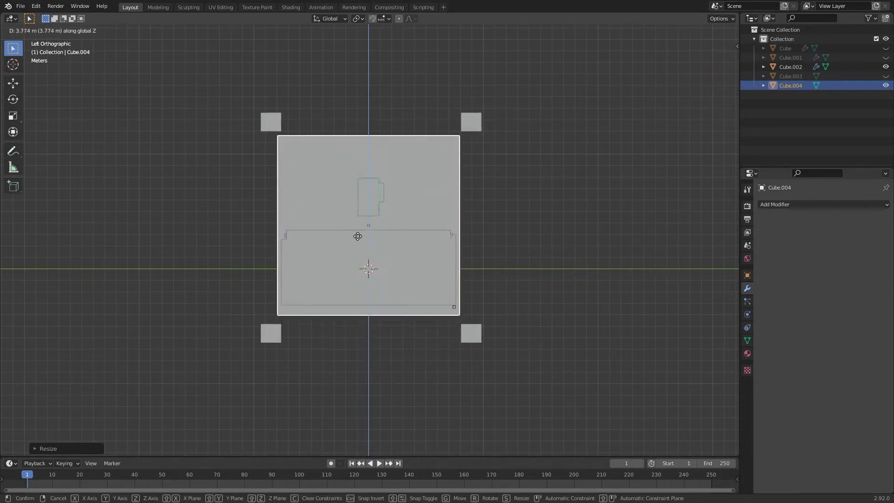
left_click(358, 236)
- From the front view, scale the new cube along X by about 3.78 to enclose the liquid without reaching the corner cubes
left_click(730, 60)
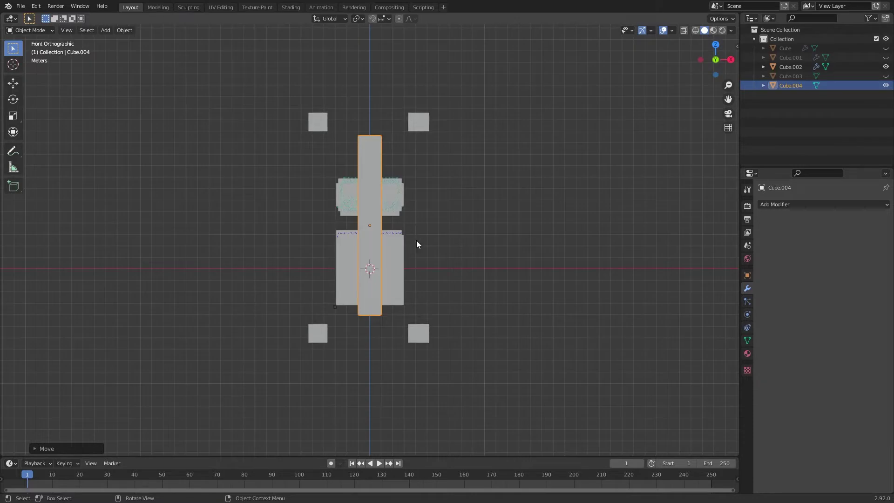
key("s")
key("x")
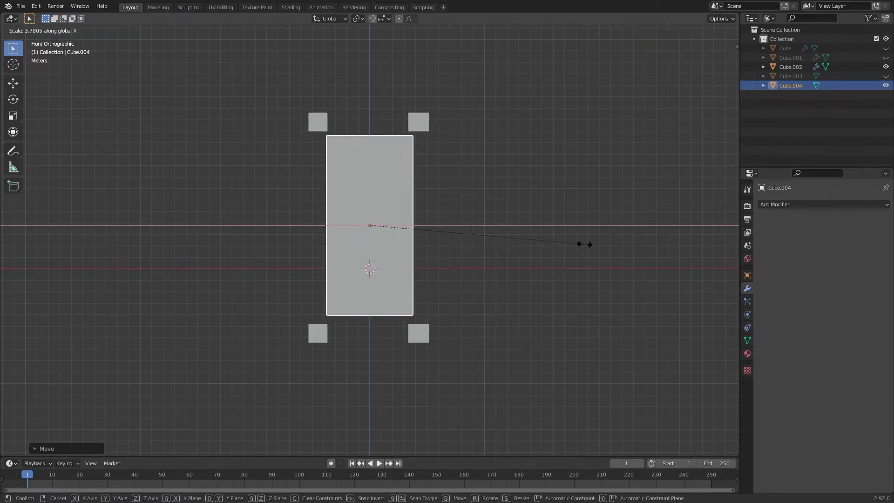
left_click(583, 246)
middle_click_drag(443, 144, 351, 184)
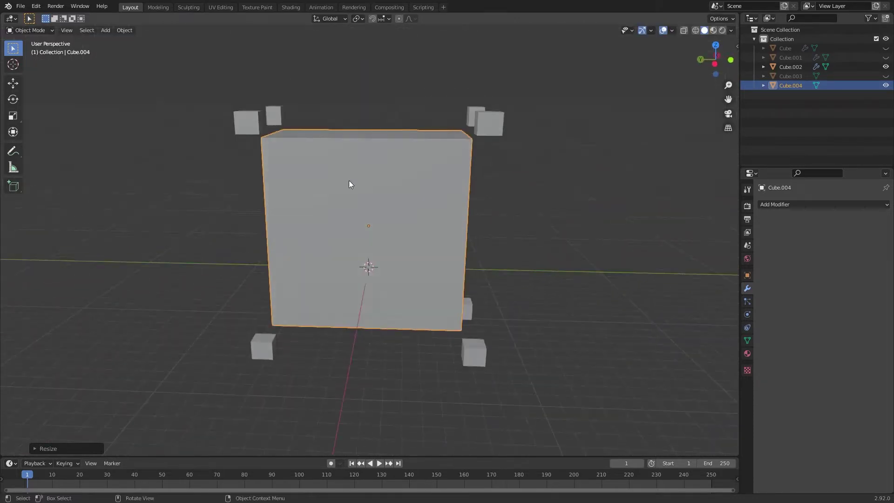
- Add a second Boolean modifier to the liquid domain, set it to Intersect, and pick Cube.004 as its object
left_click(364, 228)
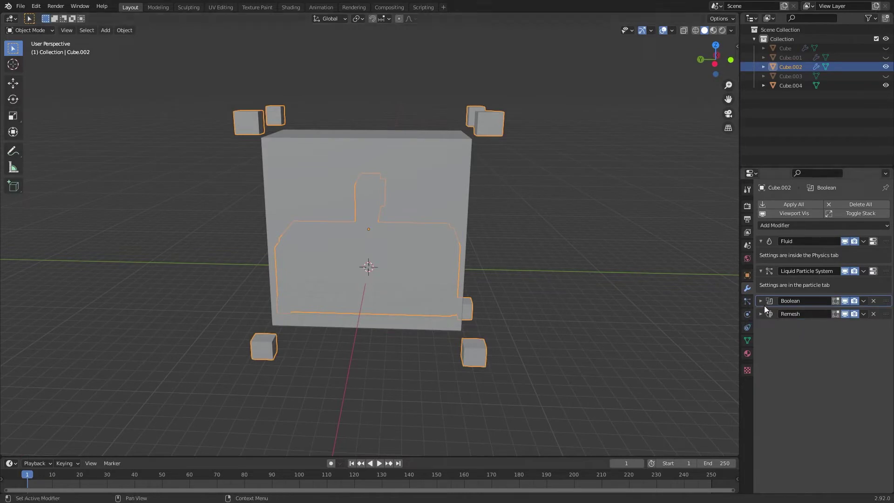
left_click(788, 226)
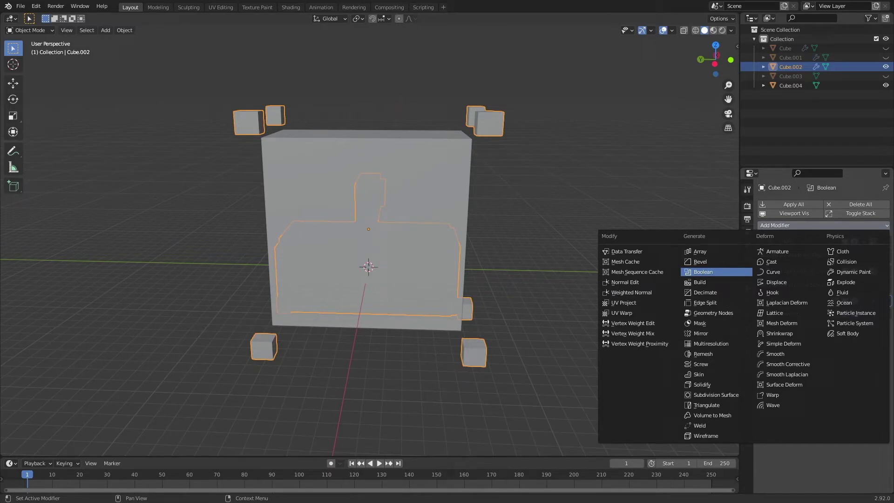
key("Return")
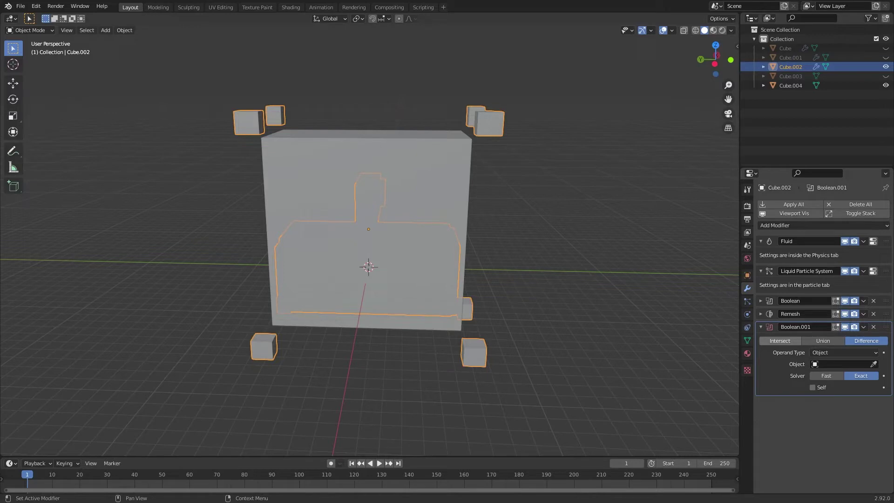
left_click(780, 340)
left_click(872, 364)
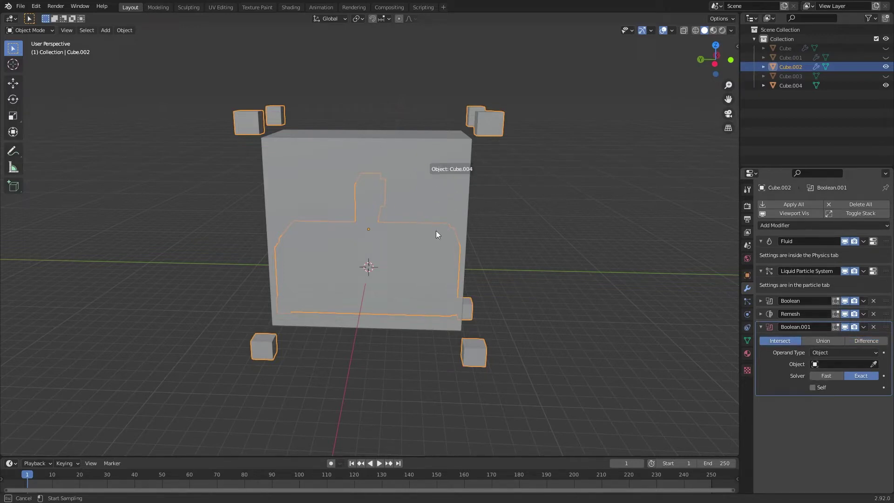
left_click(425, 163)
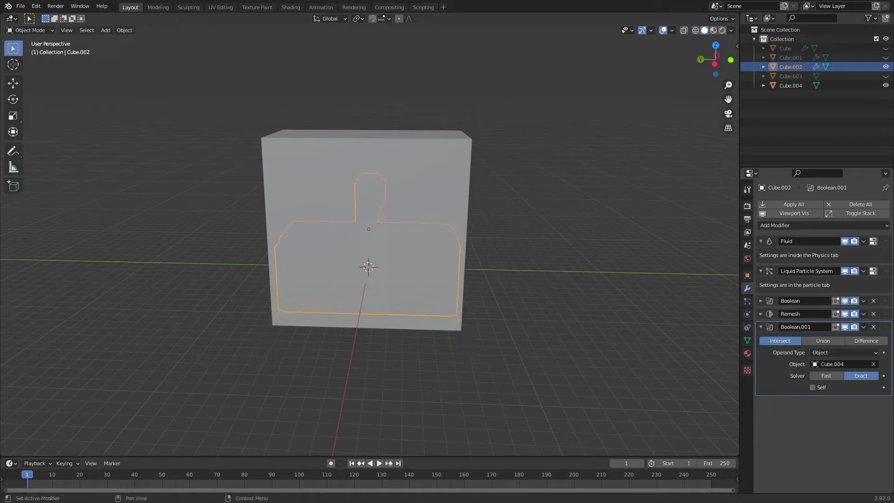
- Disable the enclosing box Cube.004 in renders, hide it in the viewport, and save the file
left_click(375, 158)
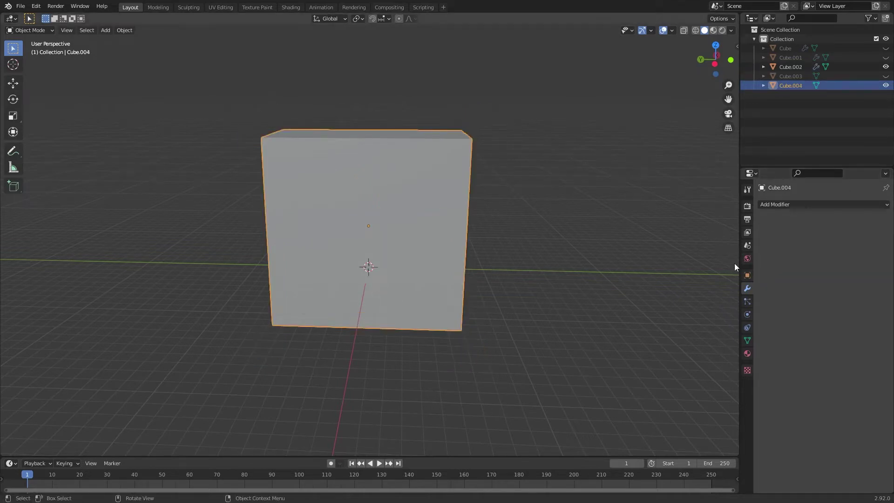
left_click(747, 275)
left_click(812, 429)
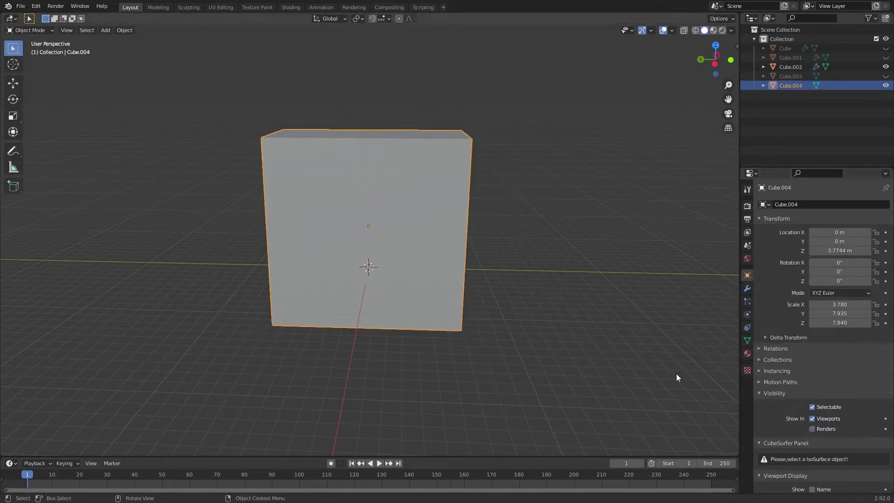
key("h")
middle_click_drag(432, 236, 410, 240)
key("ctrl+s")
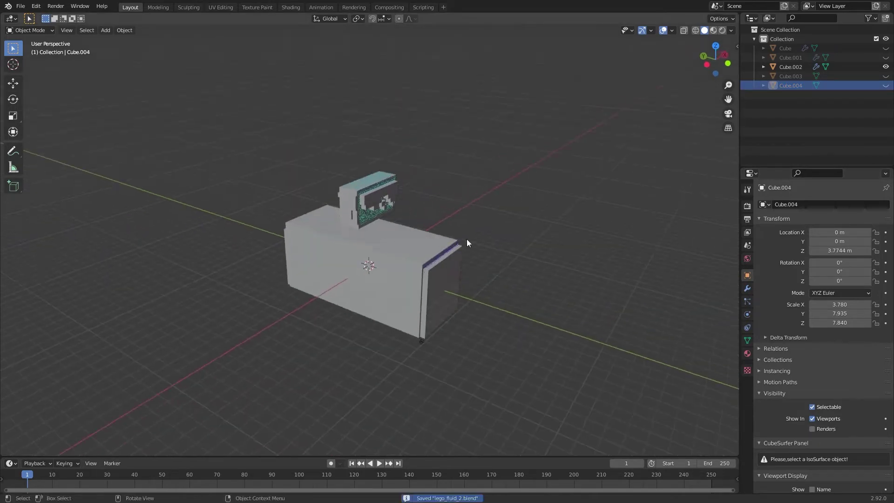
- Switch the viewport to wireframe shading, play the animation briefly, and return to frame 1
left_click(695, 30)
mouse_move(540, 154)
middle_mouse_down()
mouse_move(395, 287)
mouse_move(361, 283)
middle_mouse_up()
key("space")
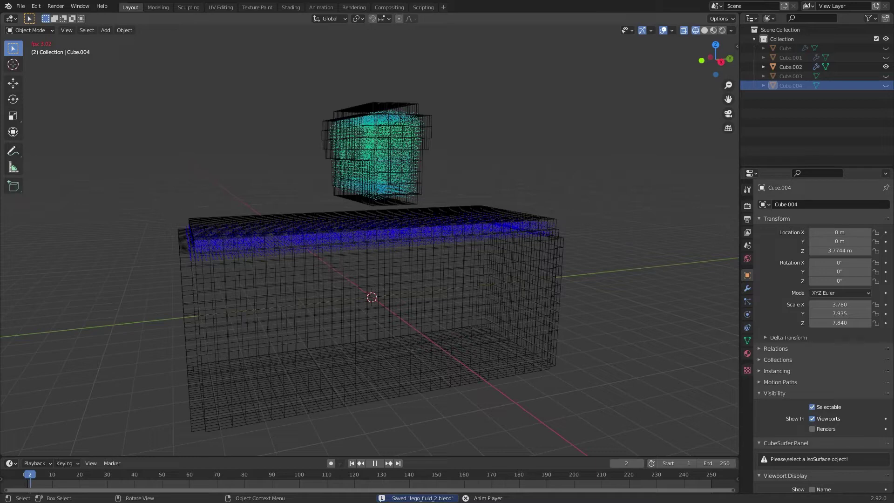
key("space")
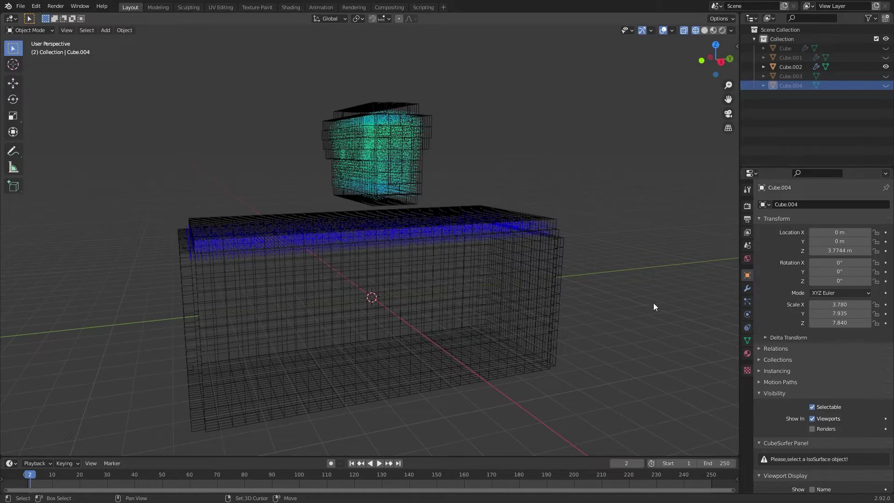
key("shift+Left")
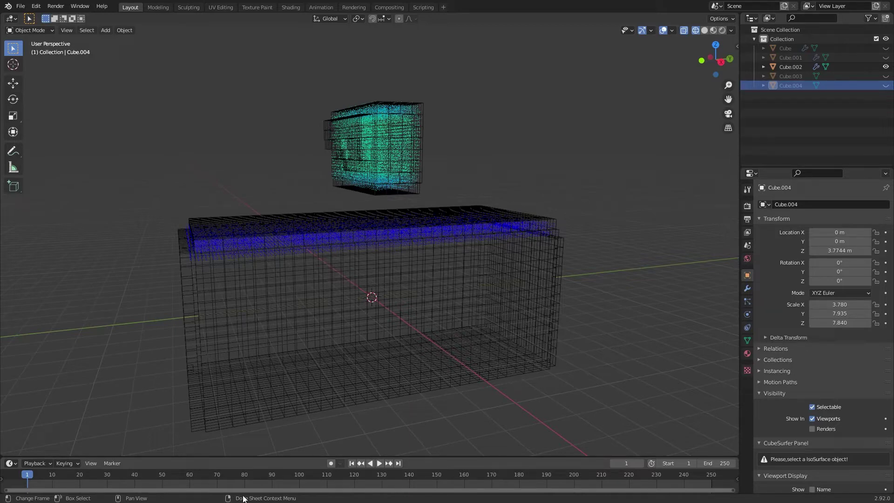
- Play the animation up to frame 120, stop it there, and inspect the blocky liquid in wireframe
key("space")
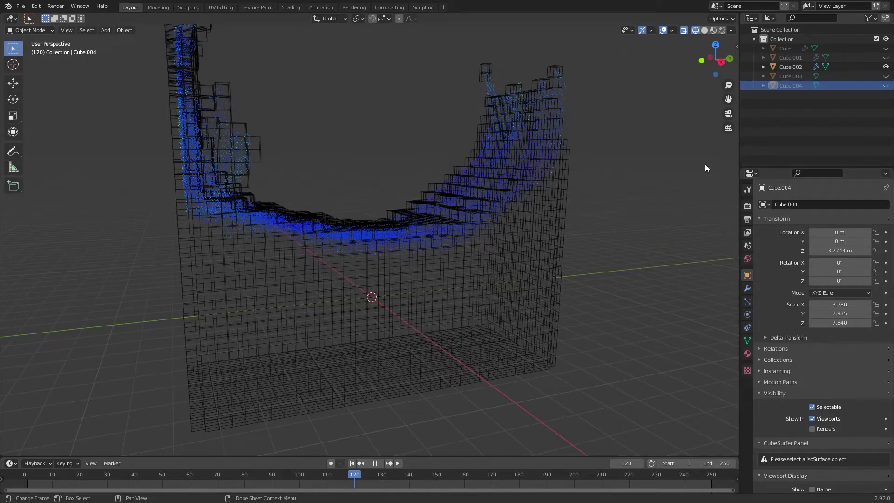
key("space")
scroll(351, 269, "down", 5)
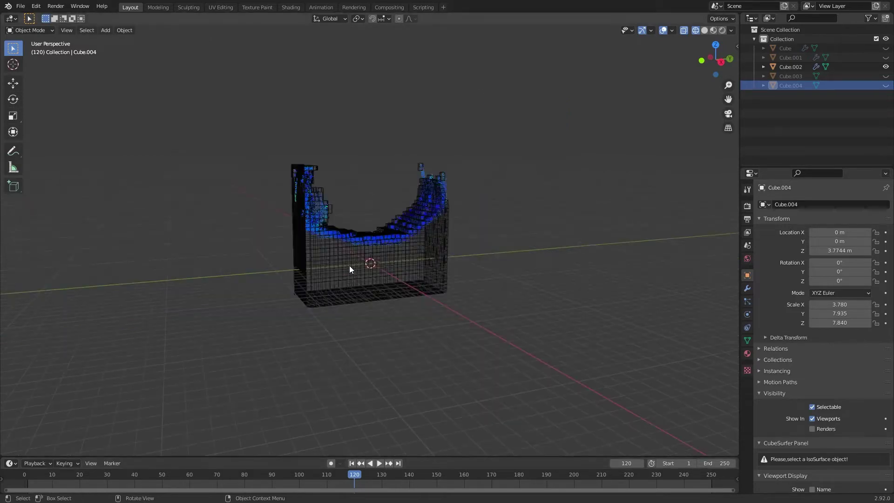
scroll(350, 269, "up", 8)
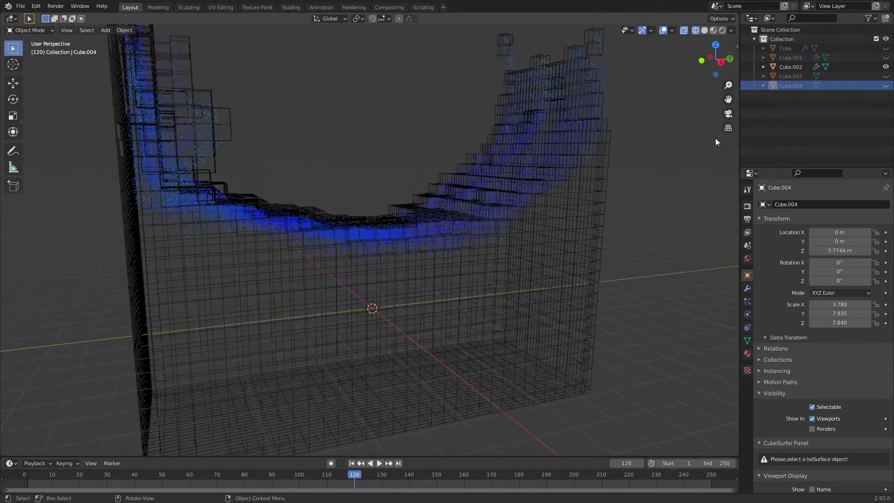
- Switch the viewport to solid shading and save the file
key("shift+z")
key("ctrl+s")
middle_click_drag(565, 303, 520, 357)
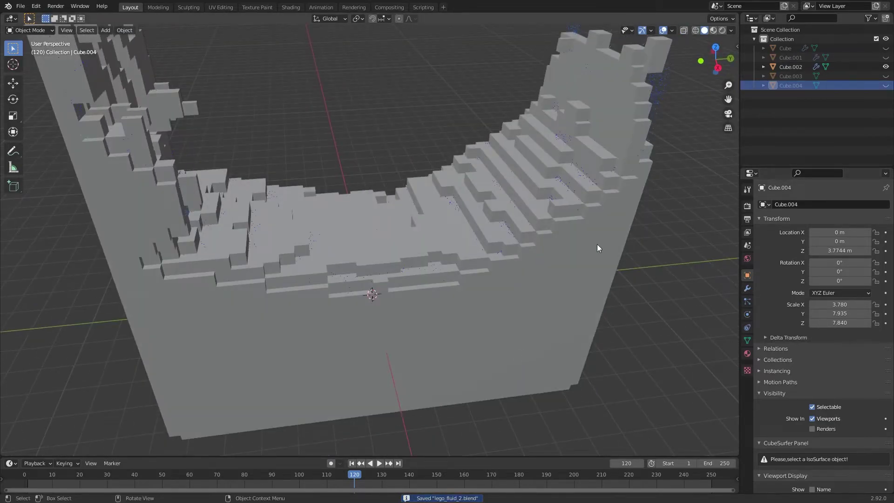
- Show the particle system settings of the liquid domain Cube.002
left_click(747, 301)
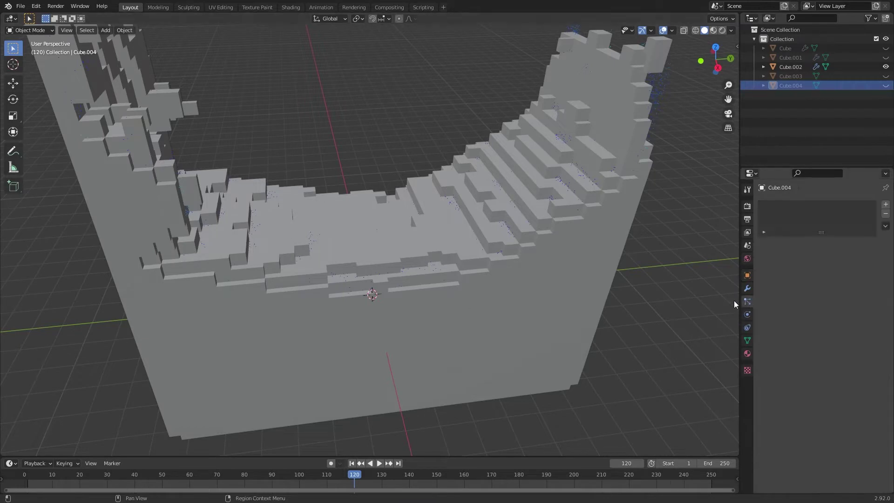
left_click(638, 210)
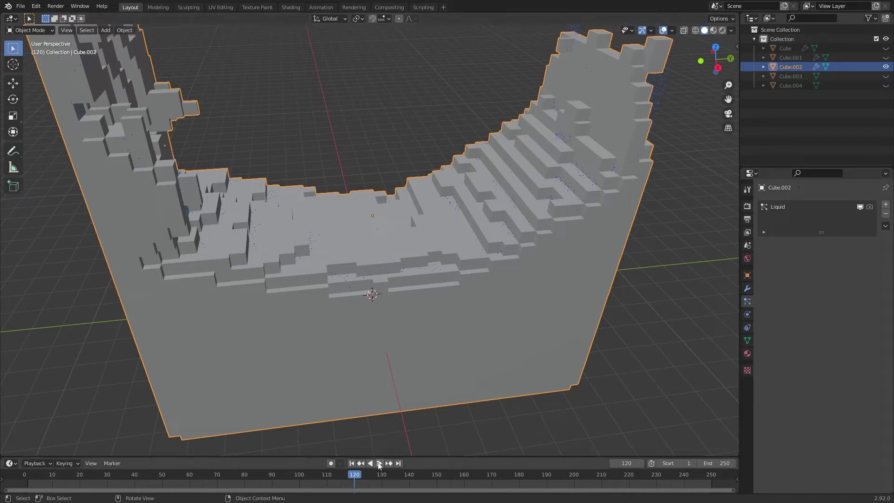
scroll(614, 234, "down", 3)
scroll(569, 201, "up", 2)
- Add a new mesh cube at the origin and hide the liquid domain Cube.002 in the viewport
key("shift+a")
mouse_move(438, 175)
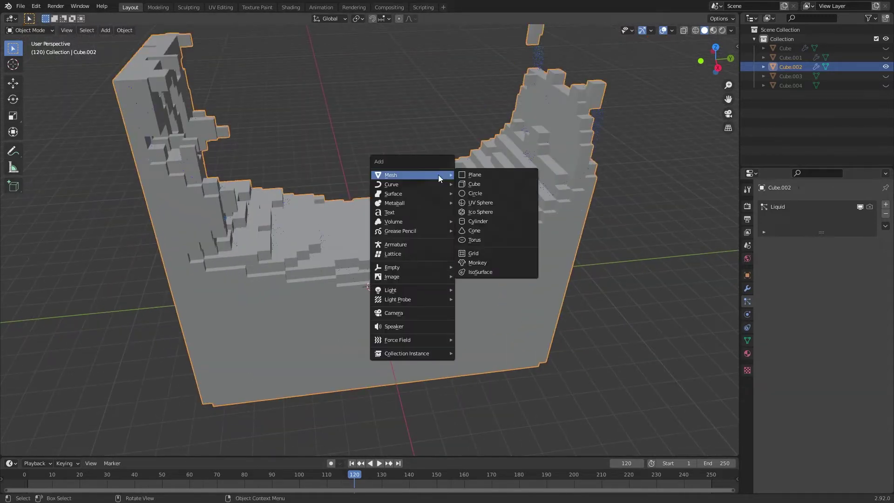
left_click(476, 184)
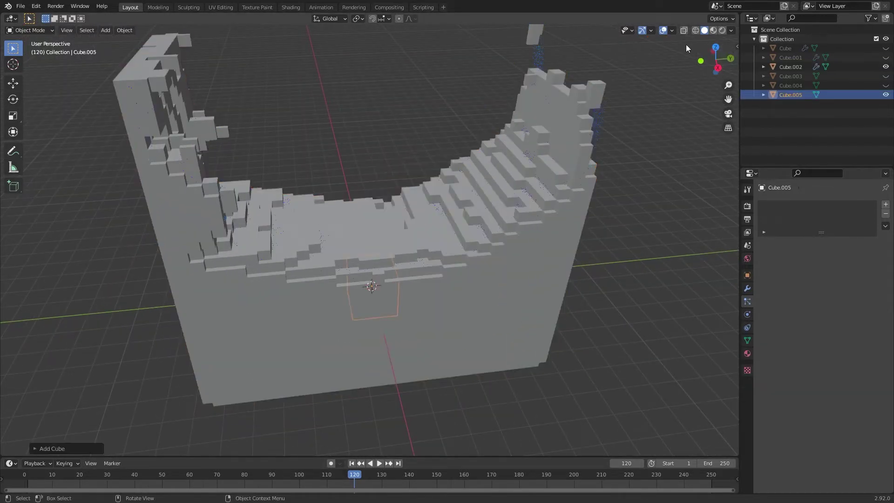
left_click(509, 158)
key("h")
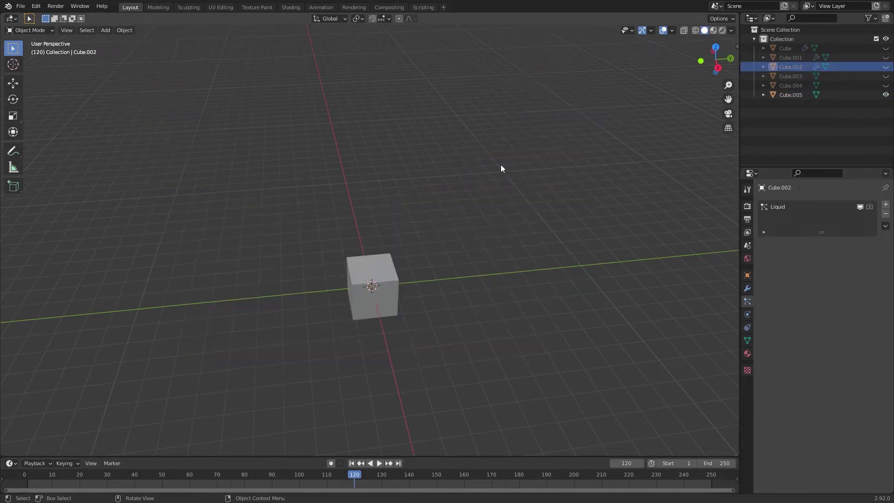
- Move the new cube Cube.005 straight up along the Z axis and frame it in the view
left_click(371, 300)
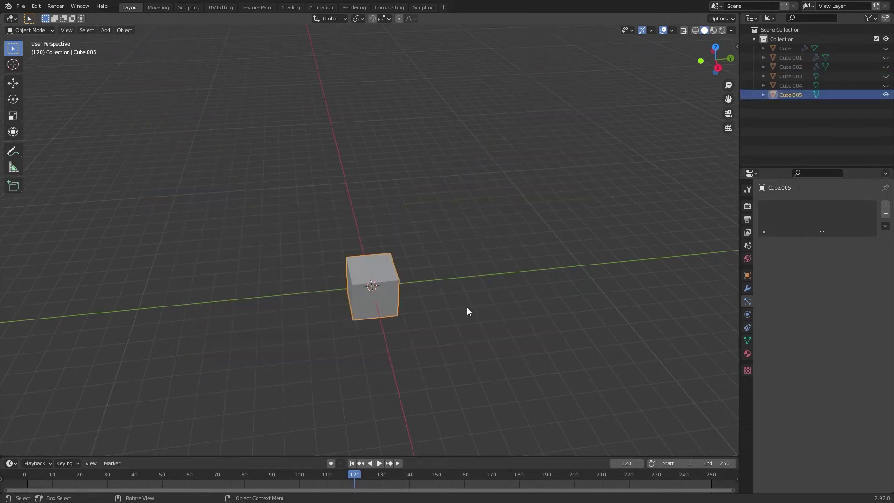
key("g")
key("z")
left_click(535, 187)
key("KP_Decimal")
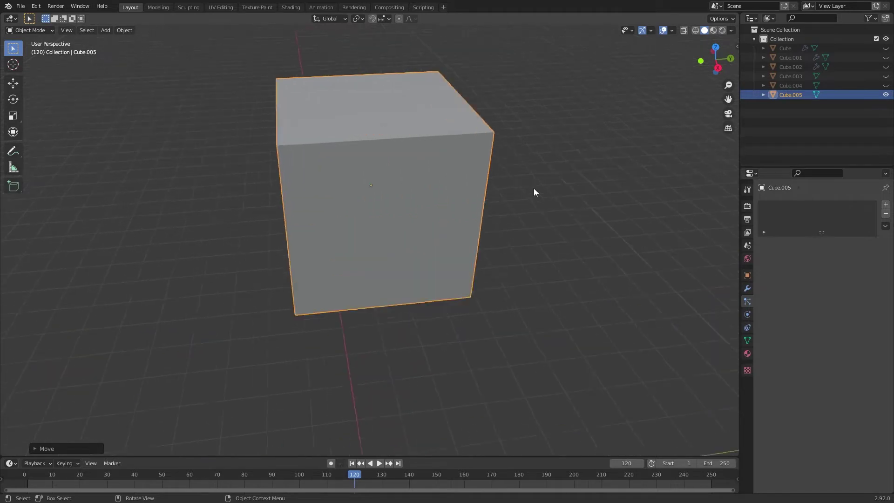
- From the right view, scale the cube down to a small upright block about 0.15 m wide and 0.21 m tall
left_click(717, 68)
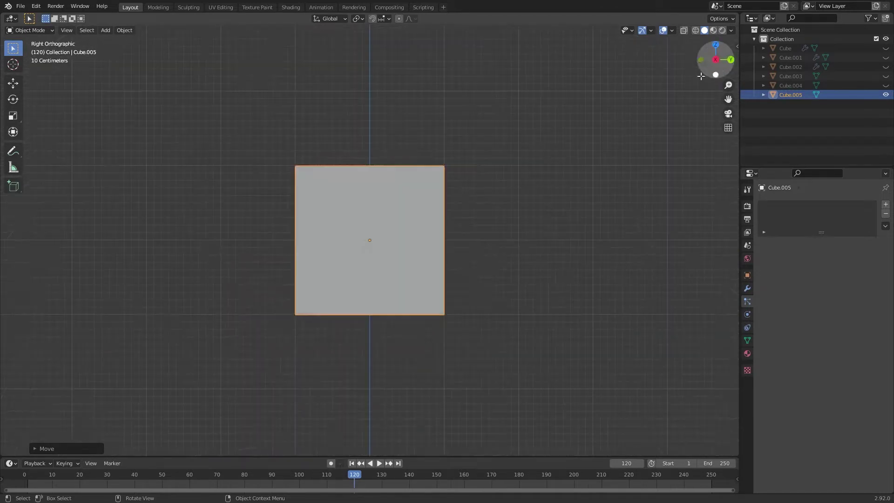
key("s")
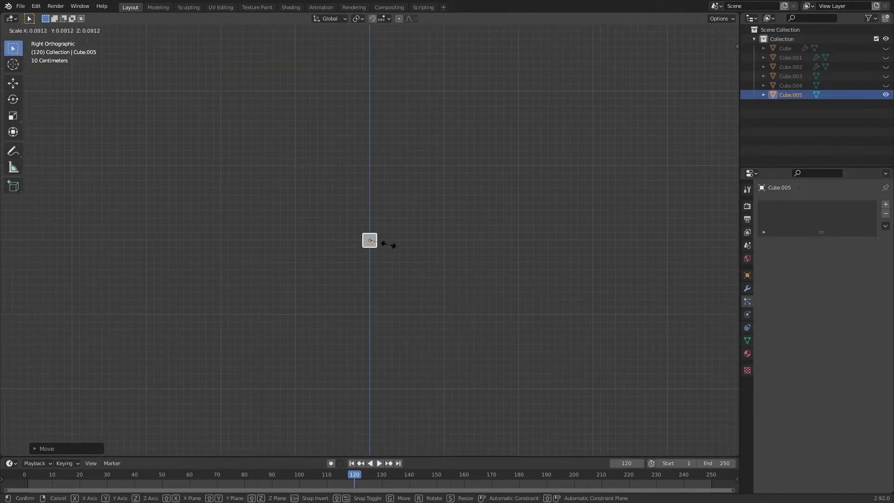
left_click(385, 243)
scroll(433, 259, "up", 10)
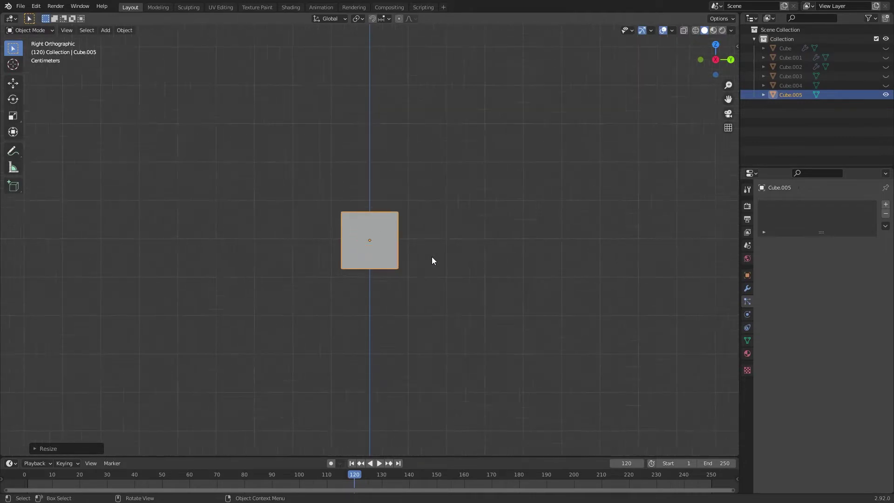
key("s")
left_click(540, 204)
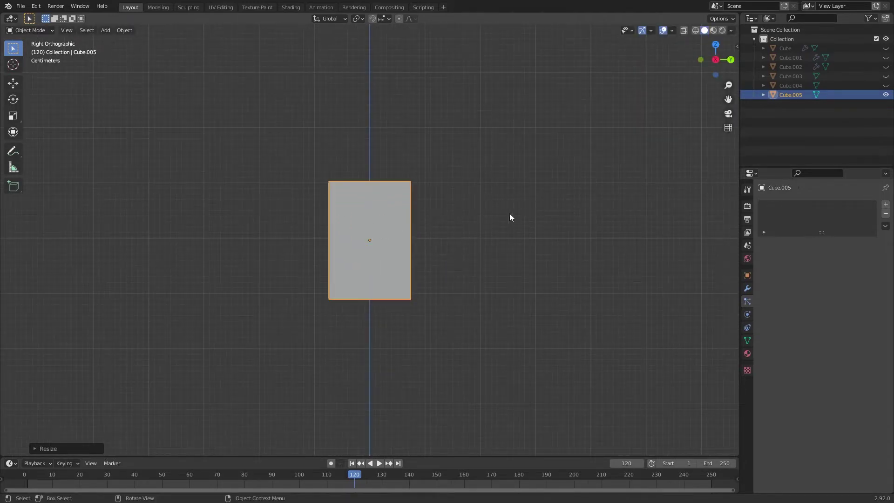
- In Edit Mode of the block, add a 32-vertex circle with a 1 m radius and N-Gon fill
middle_click_drag(509, 216, 451, 181)
key("Tab")
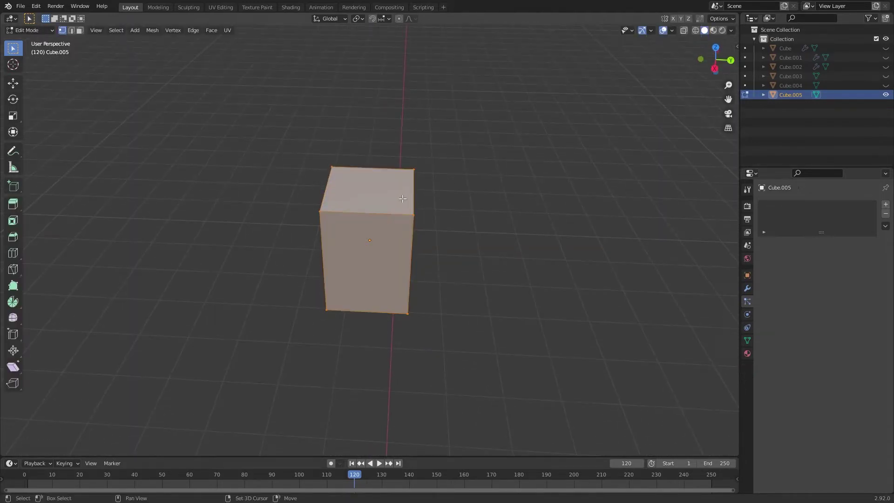
key("shift+a")
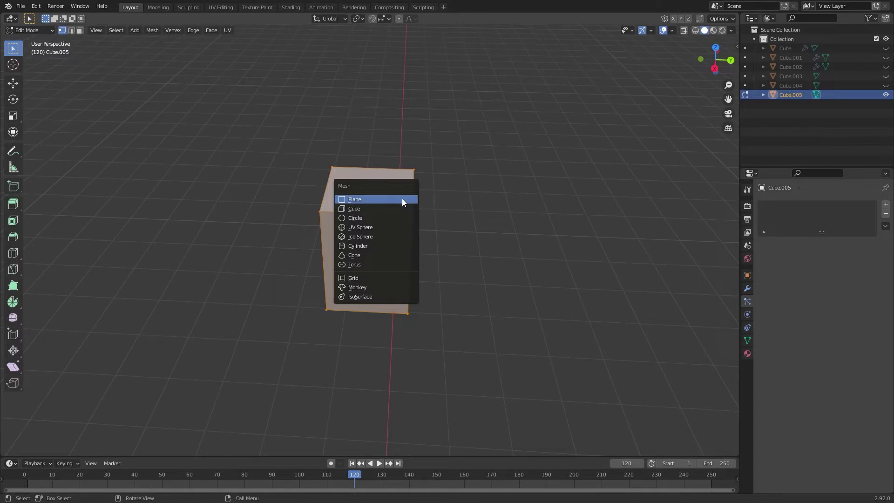
left_click(356, 218)
left_click(52, 449)
left_click(127, 365)
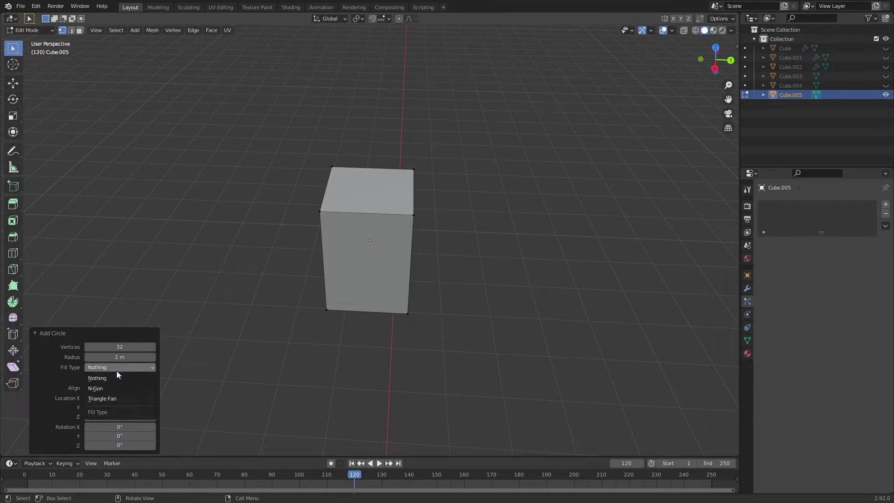
left_click(106, 389)
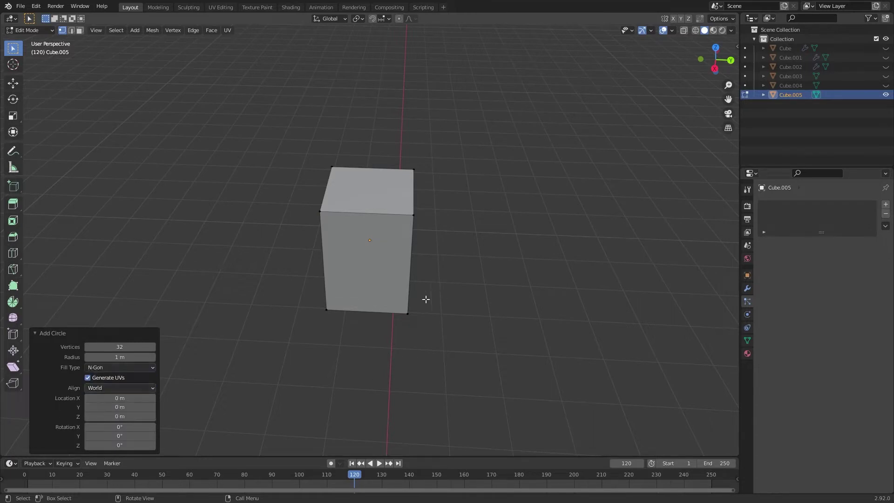
- Move the filled circle up along Z by about 7.08 m towards the top of the block
key("g")
key("z")
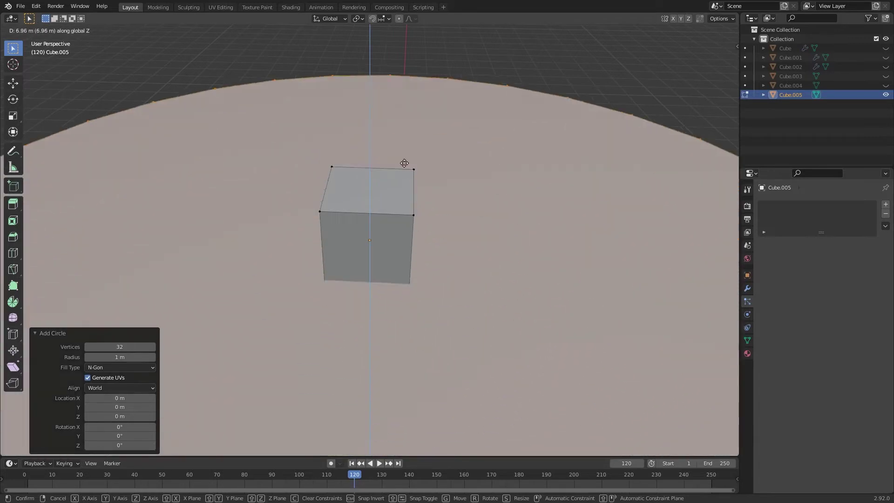
left_click(401, 114)
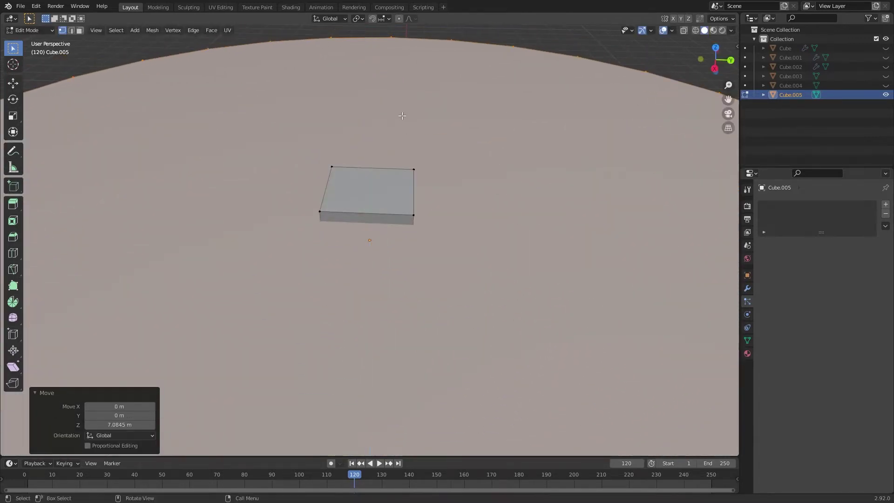
- From the top view, scale the circle by about -0.057 in X and Y only, so it fits within the block's outline
scroll(401, 207, "down", 3)
left_click(716, 47)
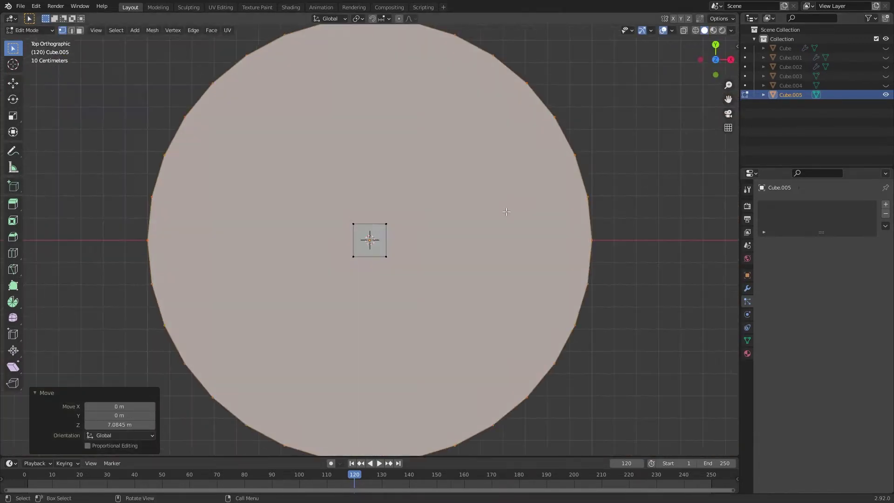
key("s")
key("shift+z")
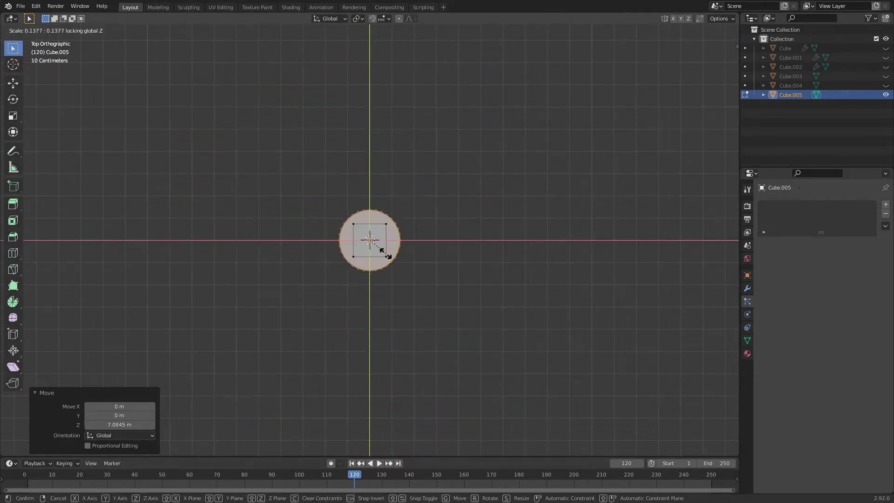
left_click(371, 243)
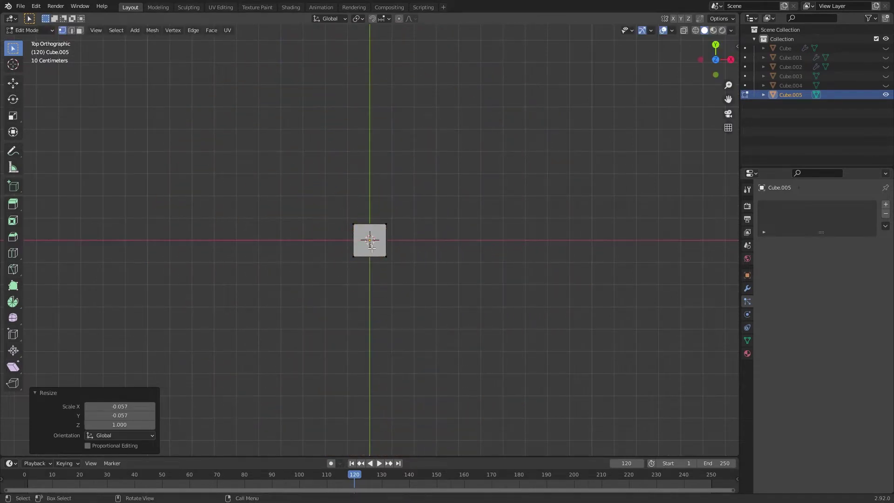
- Raise the disc about 0.046 m along Z above the block and extrude it down into the top face to form a stud
scroll(437, 245, "up", 2)
scroll(437, 245, "up", 2)
middle_click_drag(443, 295, 425, 211)
key("e")
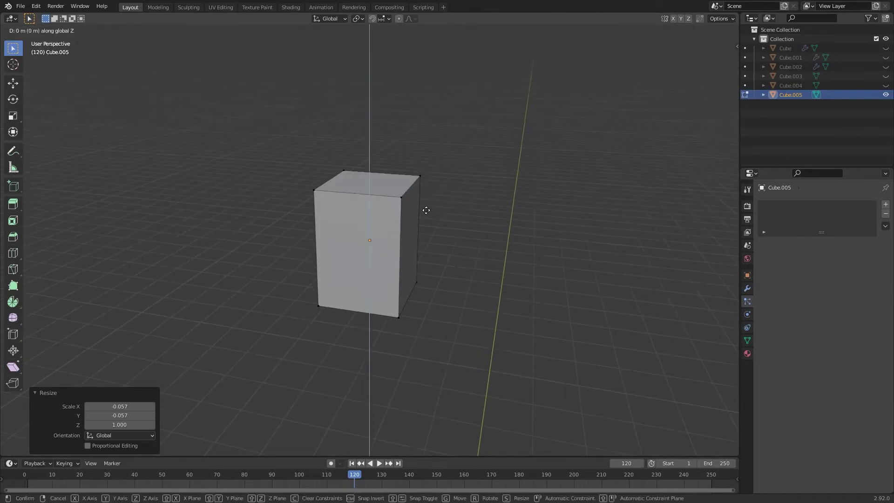
left_click(440, 184)
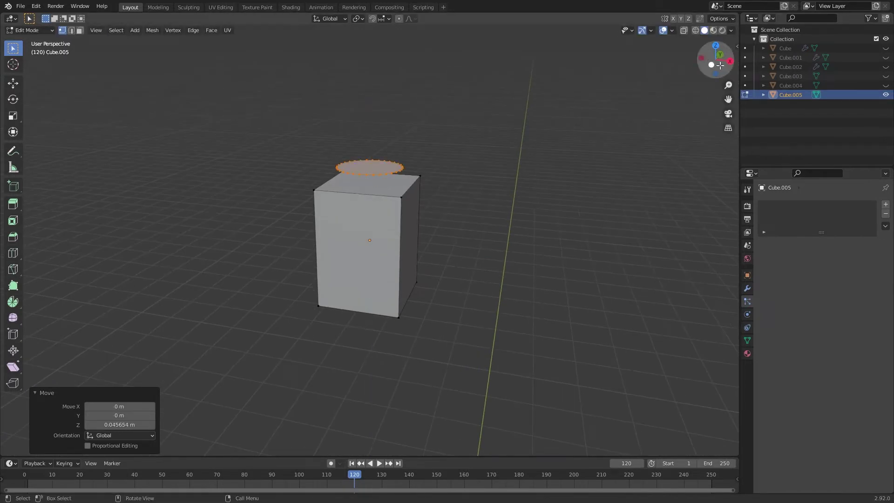
key("e")
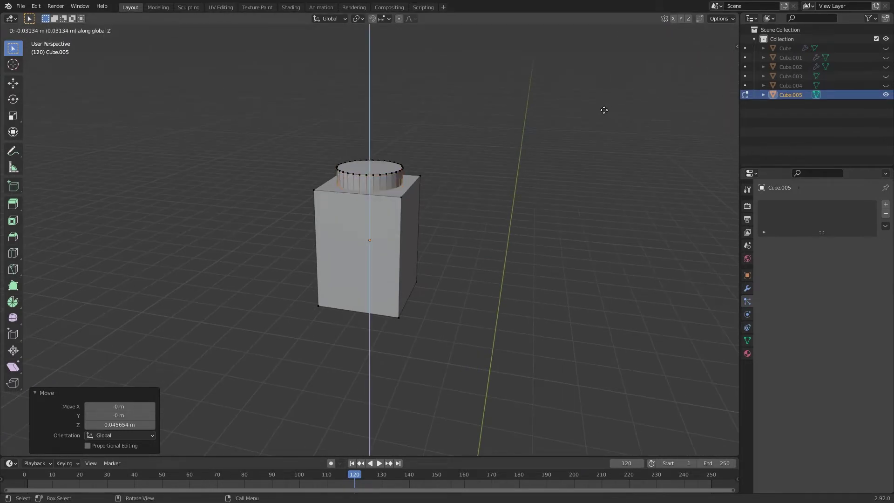
left_click(603, 114)
middle_click_drag(602, 113, 579, 252)
key("Tab")
scroll(433, 225, "up", 5)
scroll(421, 231, "down", 1)
key("Tab")
- In face select mode, inset the bottom face of the block with a thickness of about 0.1523 m
middle_click_drag(525, 292, 39, 78)
left_click(80, 31)
middle_click_drag(309, 76, 196, 51)
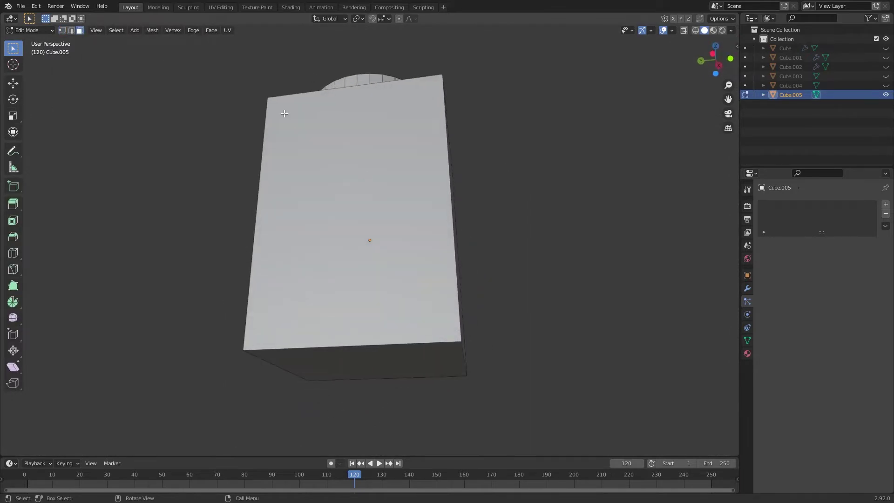
left_click(457, 378)
middle_click_drag(456, 381, 534, 364)
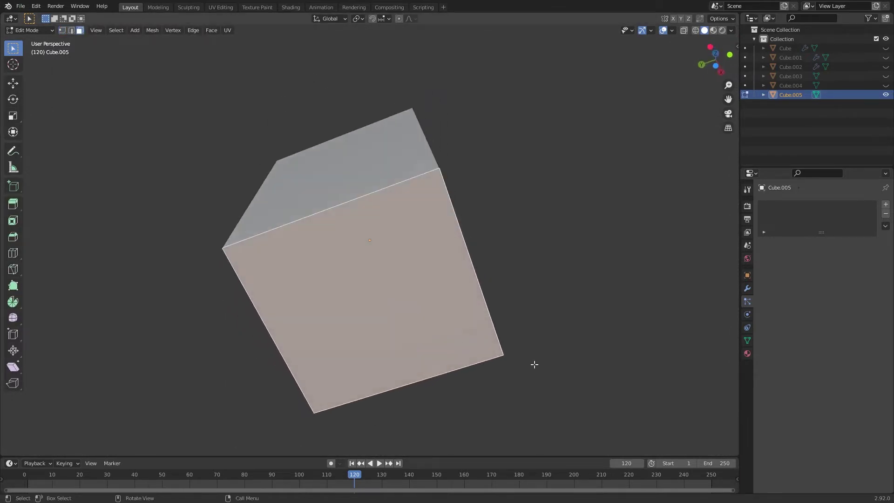
key("i")
left_click(580, 384)
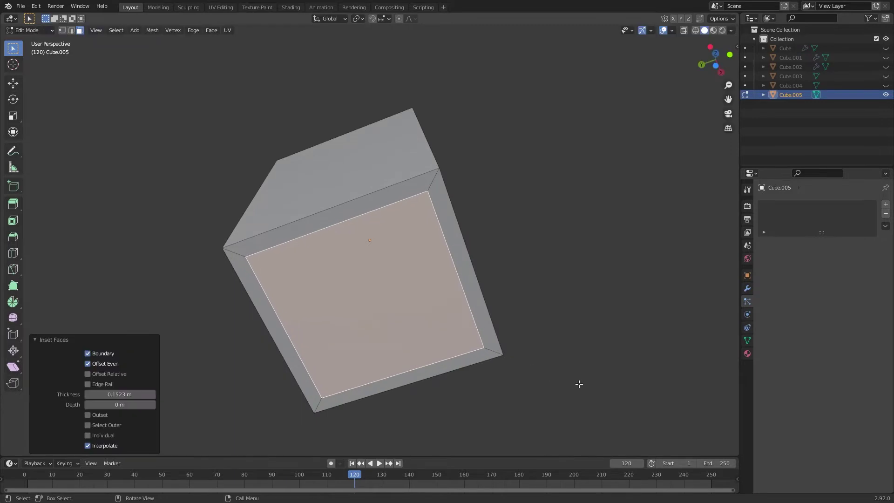
- From the back view in wireframe, extrude the inset bottom face up along Z by about 0.172 m to hollow out the brick
middle_click_drag(580, 383, 605, 233)
left_click(716, 59)
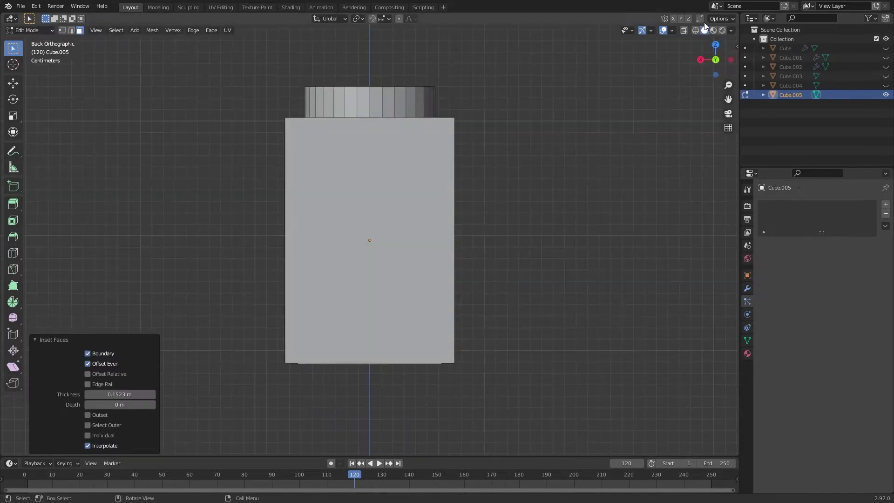
left_click(695, 30)
key("g")
key("z")
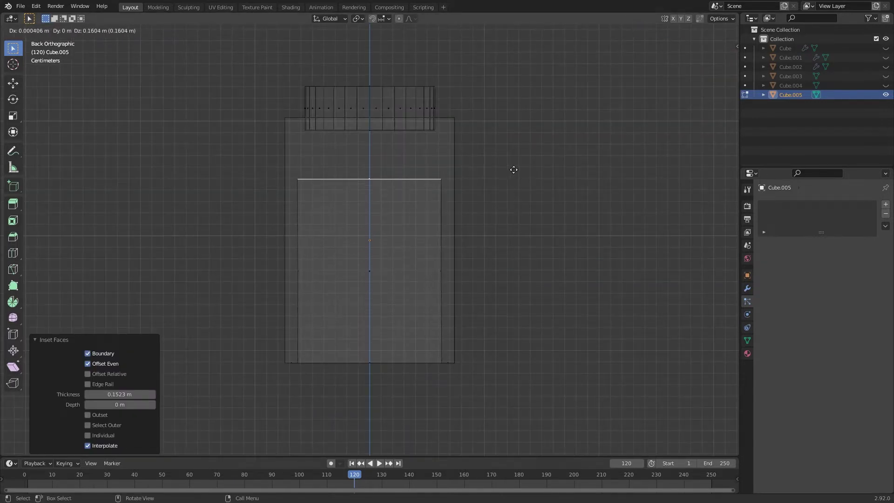
left_click(513, 157)
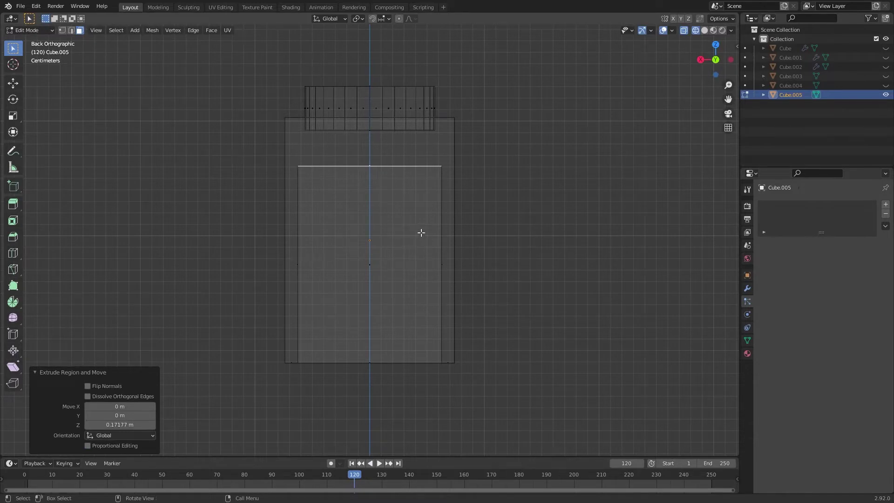
- Return to Object Mode with solid shading and inspect the finished brick from above
key("Tab")
scroll(449, 278, "down", 3)
left_click(705, 30)
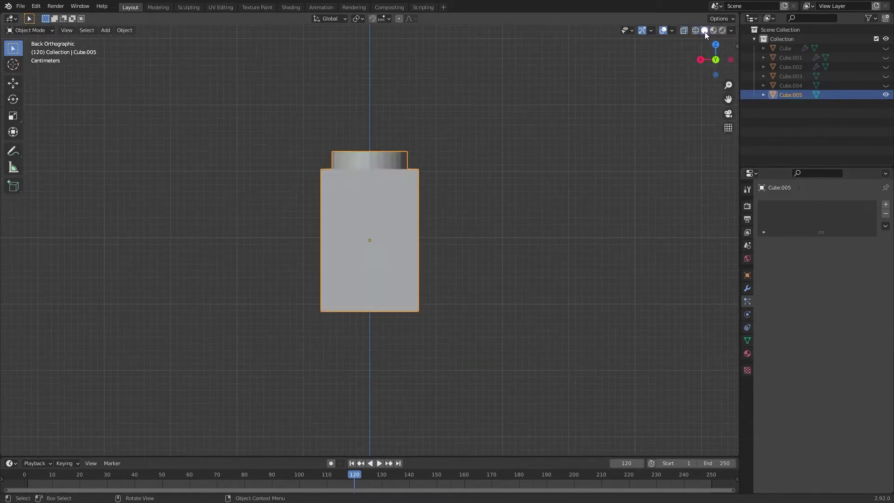
middle_click_drag(582, 153, 424, 275)
scroll(384, 138, "up", 5)
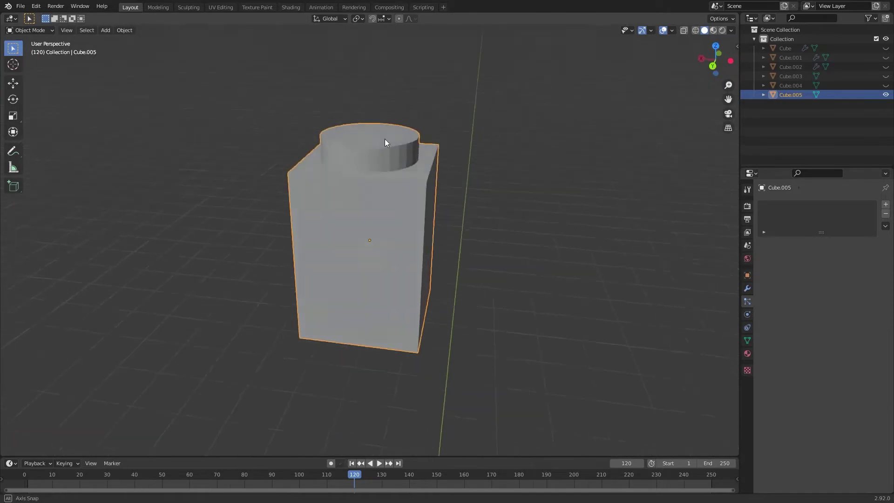
- Examine the studded brick's top and side faces up close from different angles
middle_click_drag(385, 139, 435, 267)
scroll(367, 182, "up", 5)
scroll(340, 187, "down", 4)
middle_click_drag(340, 187, 383, 179)
scroll(366, 178, "up", 2)
scroll(379, 198, "down", 3)
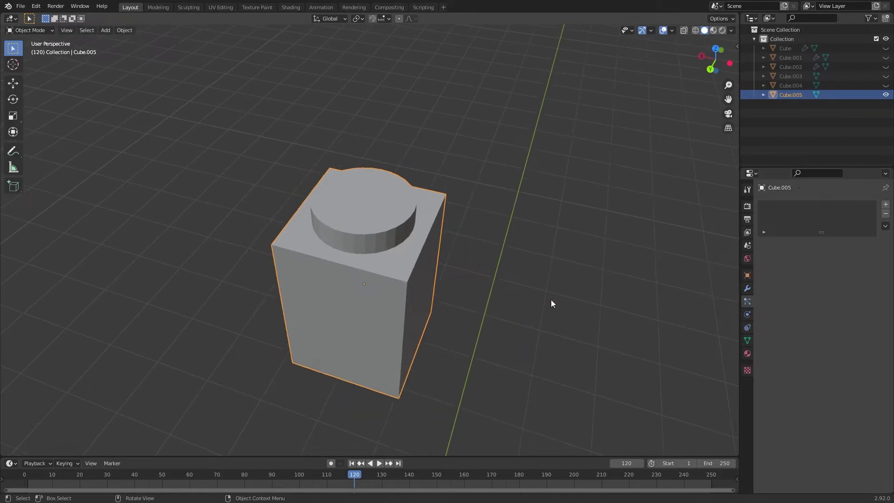
scroll(435, 300, "up", 3)
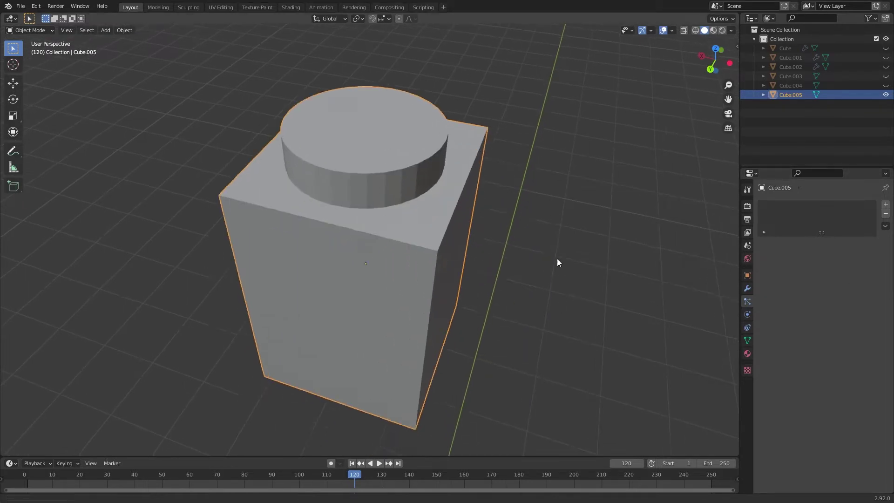
key("ctrl+z")
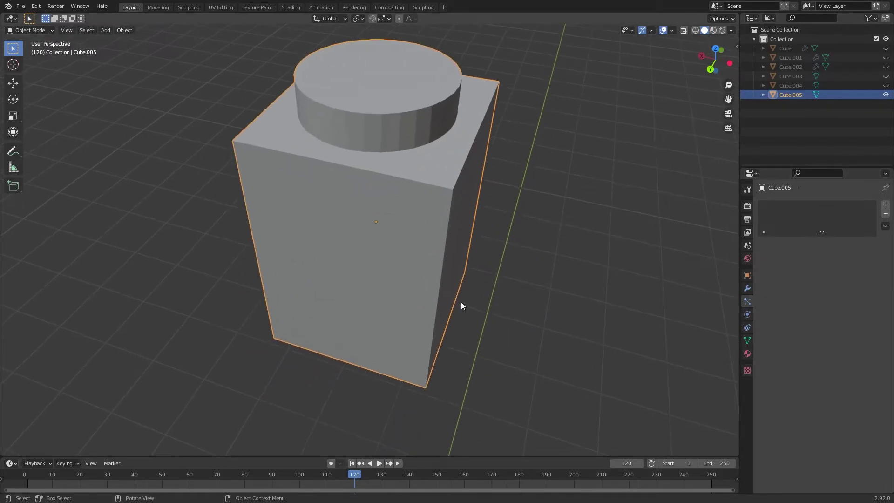
- Shade the brick smooth, enable Auto Smooth for its normals, and save the file
right_click(376, 148)
left_click(375, 148)
left_click(748, 340)
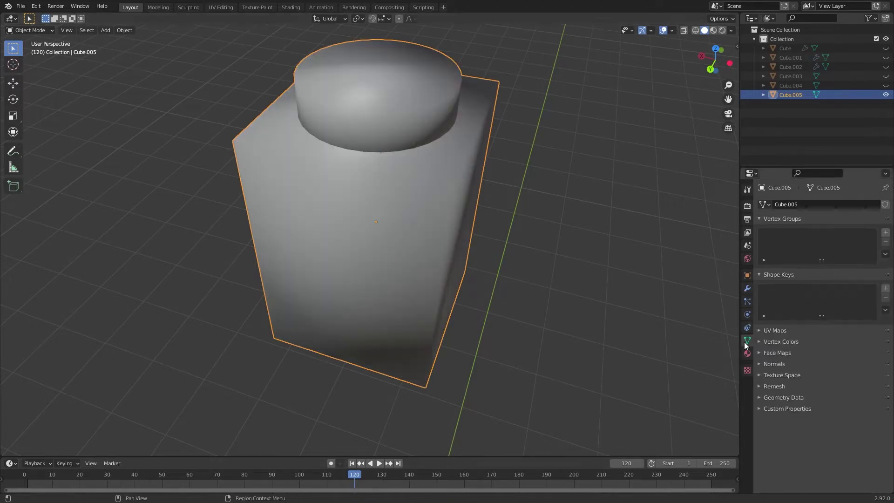
left_click(772, 363)
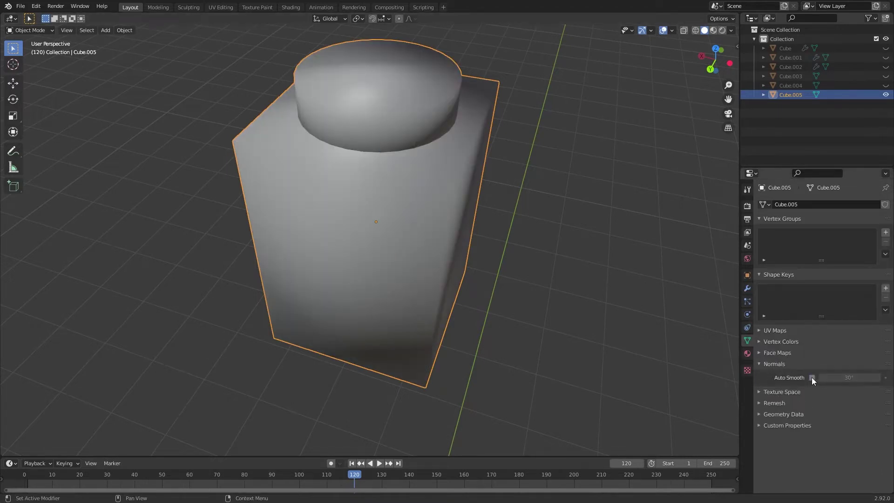
left_click(812, 378)
left_click(768, 363)
middle_click_drag(660, 274, 483, 177)
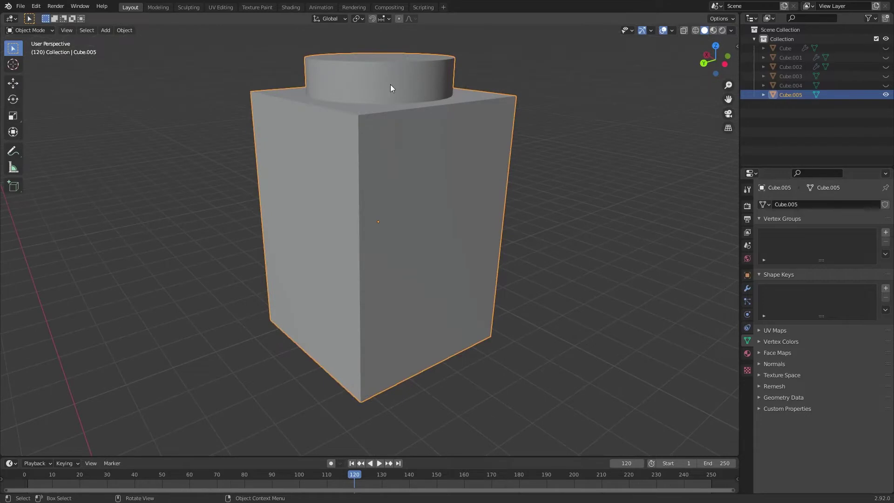
key("ctrl+s")
- Unhide the block-remeshed liquid object Cube.002 and rename it "fluid sim"
scroll(367, 203, "down", 10)
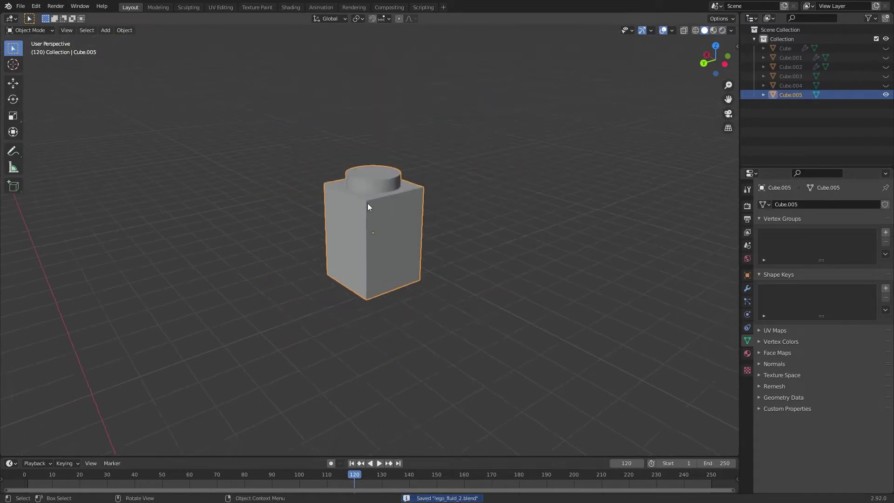
scroll(380, 278, "down", 3)
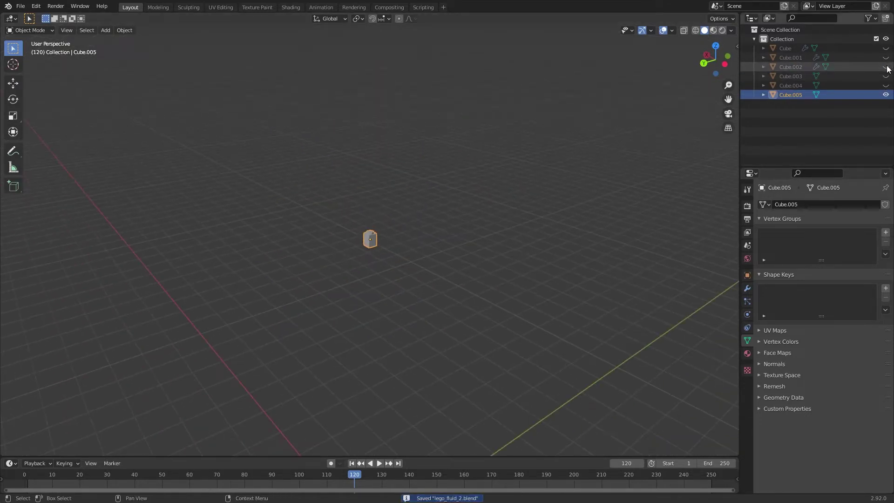
left_click(886, 67)
double_click(791, 68)
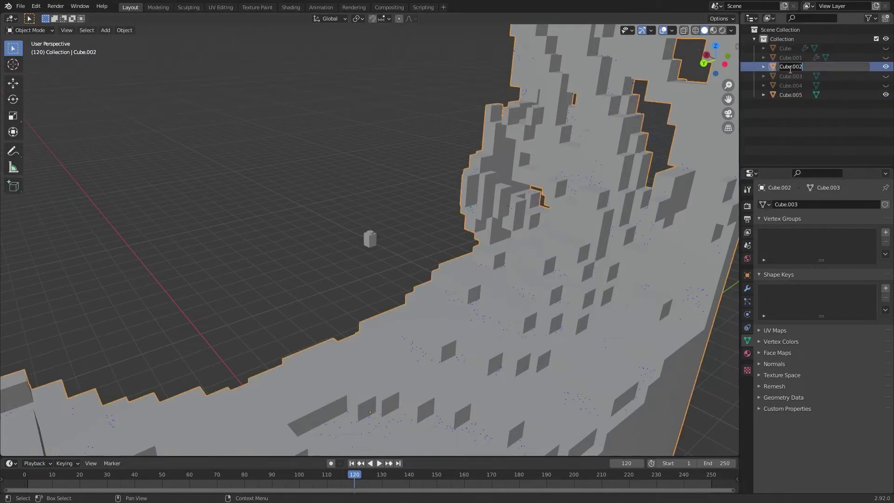
type("fluid sim")
key("Return")
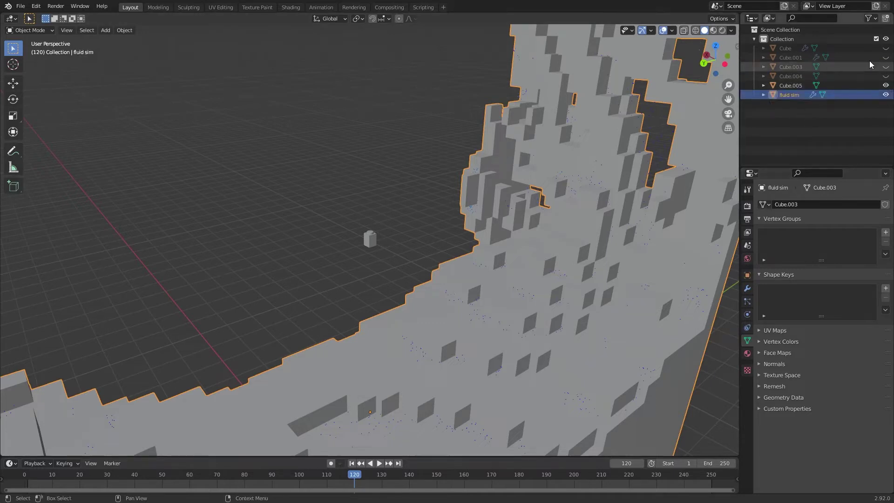
- Rename the brick object Cube.005 as "lego brick"
double_click(797, 86)
type("lego")
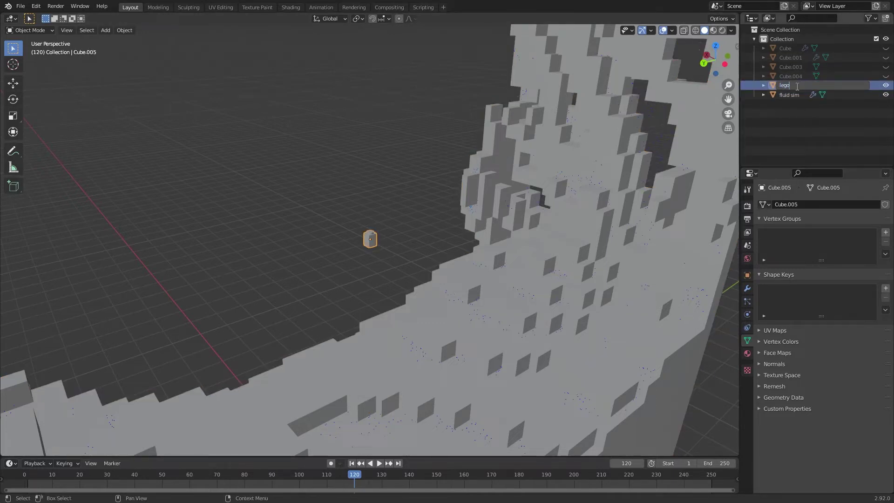
type(" brick")
key("Return")
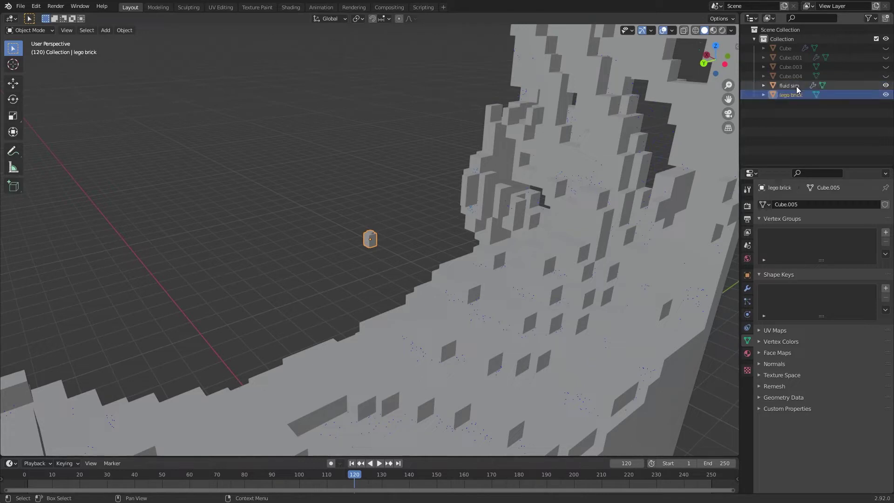
- Parent the lego brick to the fluid sim object in the scene hierarchy
mouse_move(787, 96)
left_mouse_down()
mouse_move(796, 88)
mouse_move(813, 98)
mouse_move(794, 102)
mouse_move(789, 84)
left_mouse_up()
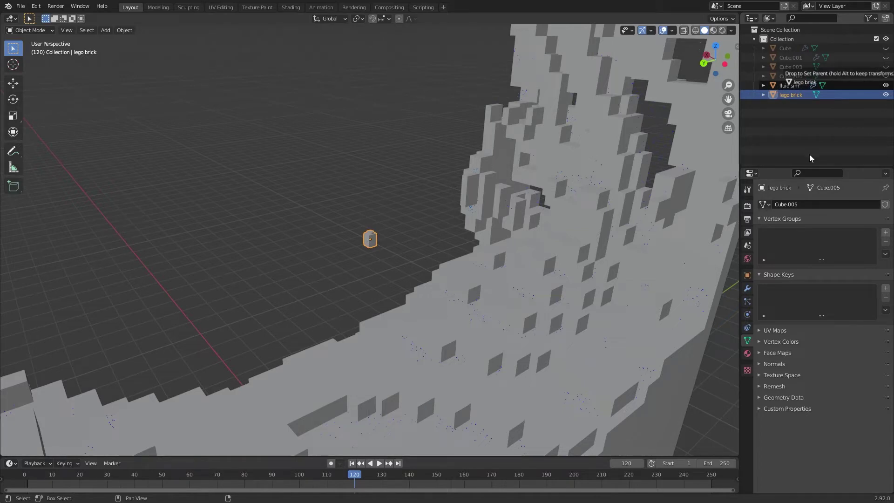
left_click_drag(809, 154, 791, 83)
left_click_drag(789, 82, 789, 83)
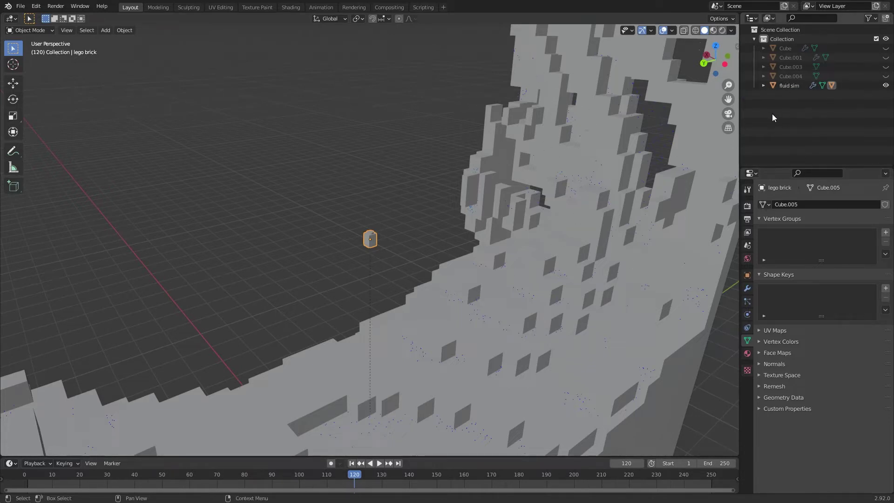
- Set the fluid sim's instancing to Vertices and select the lego brick nested beneath it
left_click(602, 153)
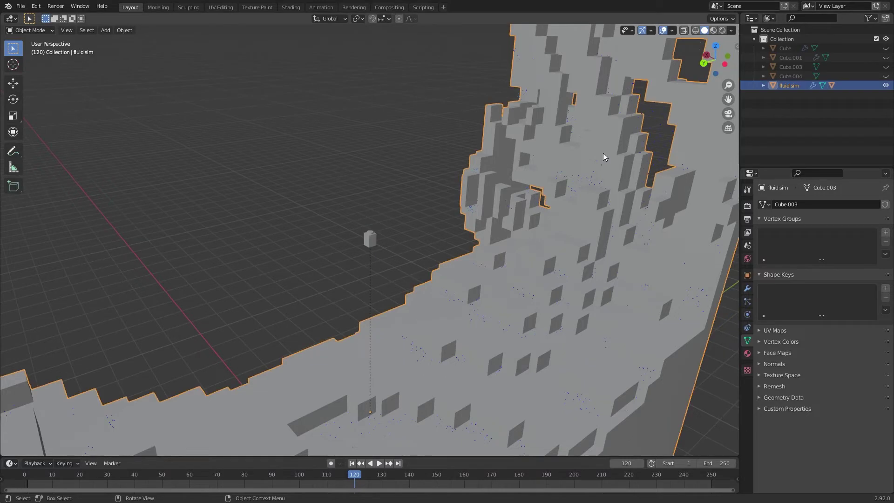
left_click(748, 275)
left_click(771, 393)
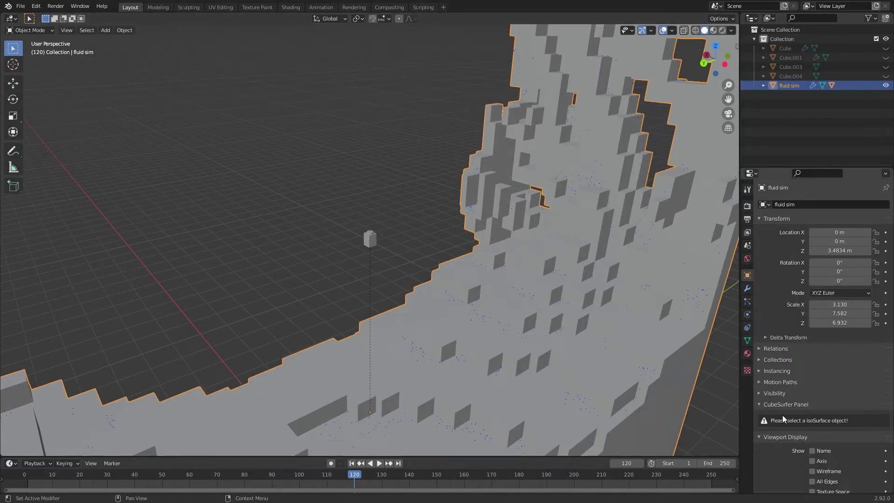
scroll(782, 415, "down", 1)
left_click(781, 352)
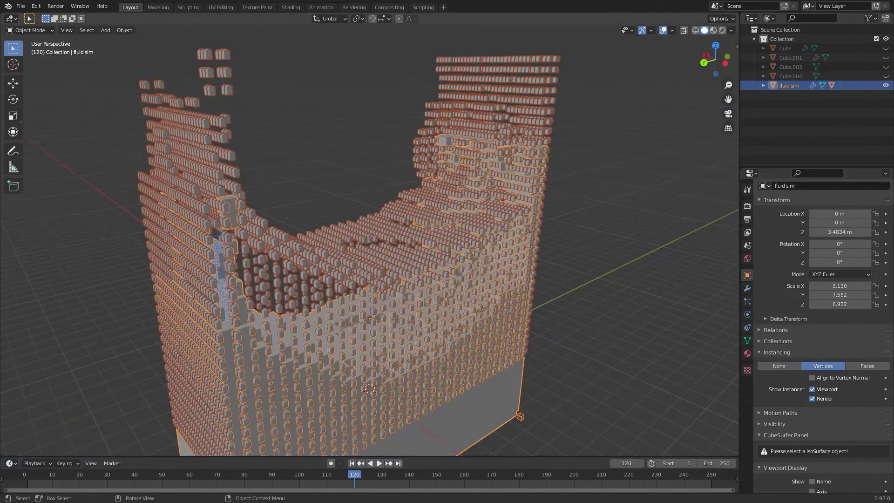
middle_click_drag(466, 326, 375, 261)
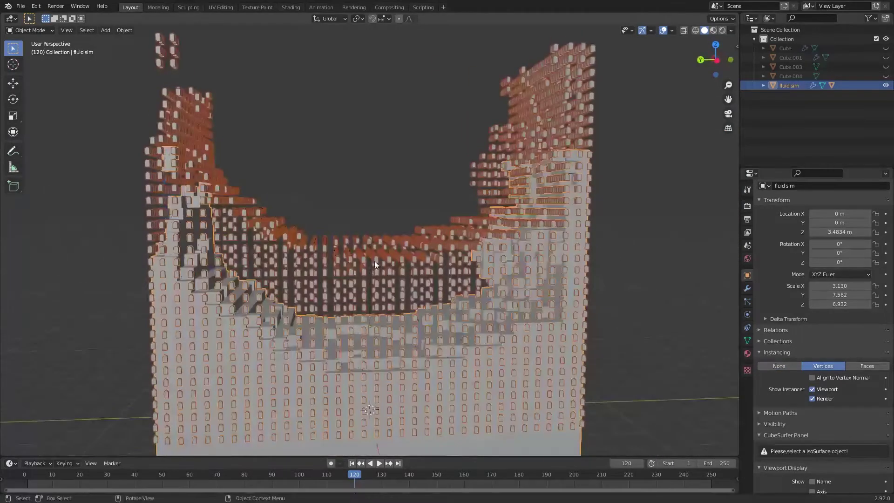
left_click(764, 85)
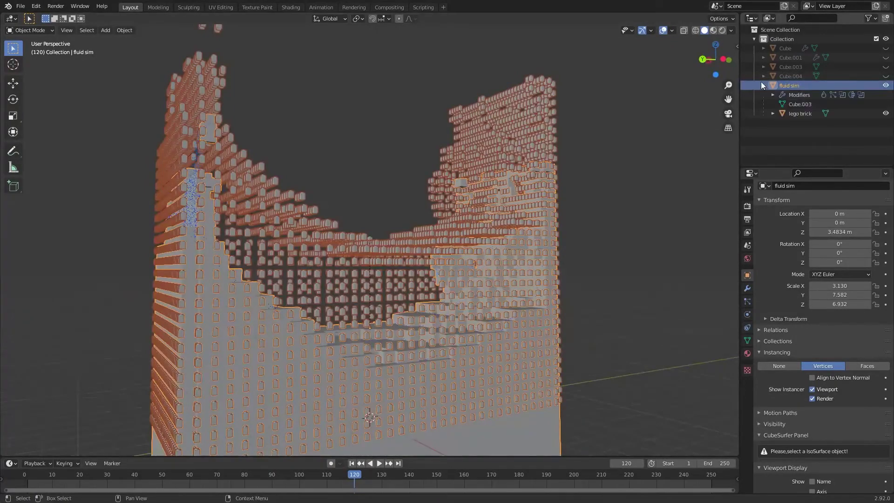
left_click(801, 114)
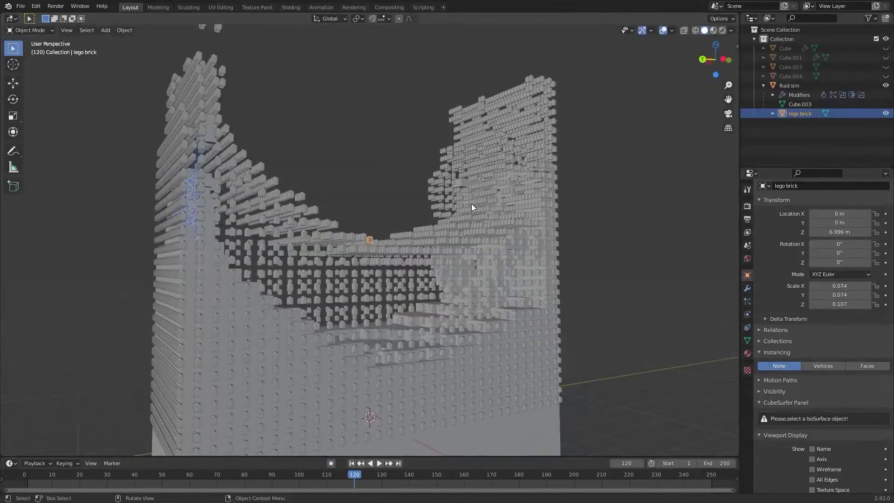
- Try applying the lego brick's location and clearing it, and undo both operations
key("ctrl+a")
left_click(468, 206)
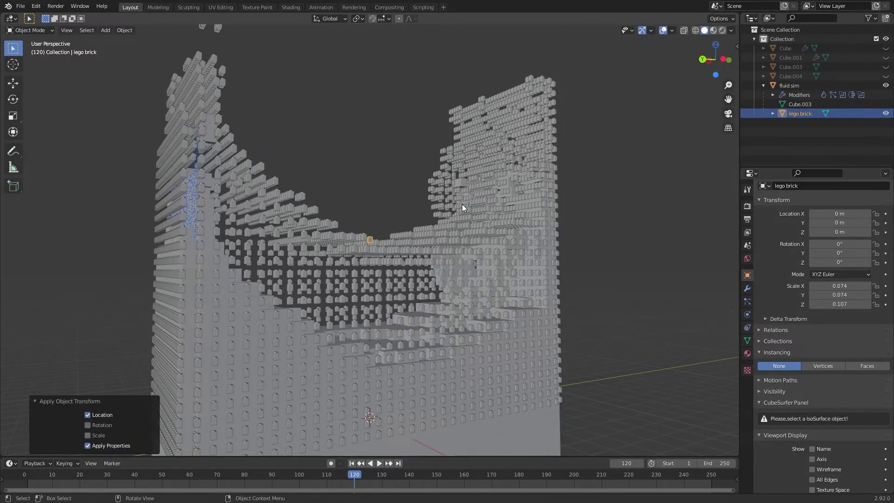
middle_click_drag(477, 236, 406, 303)
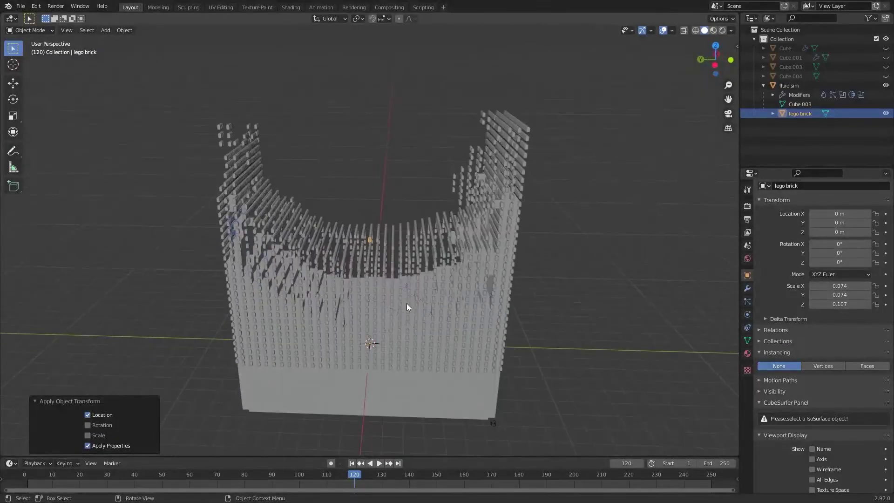
key("alt+g")
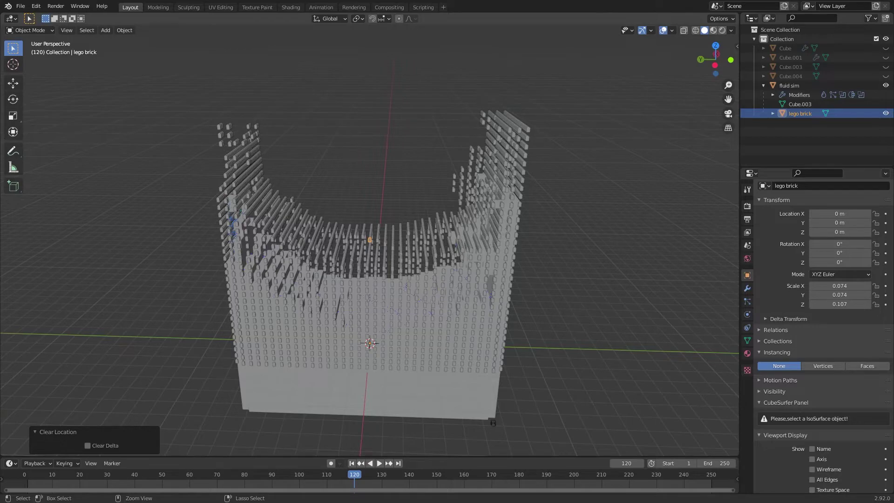
key("ctrl+z")
key("ctrl+z")
scroll(388, 253, "up", 5)
scroll(389, 253, "down", 5)
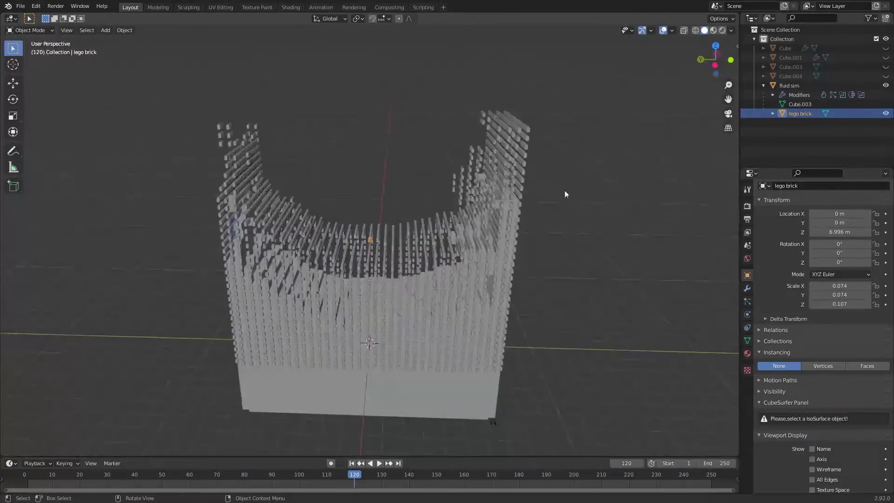
- From the left view, try lowering the lego brick about 3.5 m along Z
left_click(717, 73)
scroll(395, 326, "up", 6)
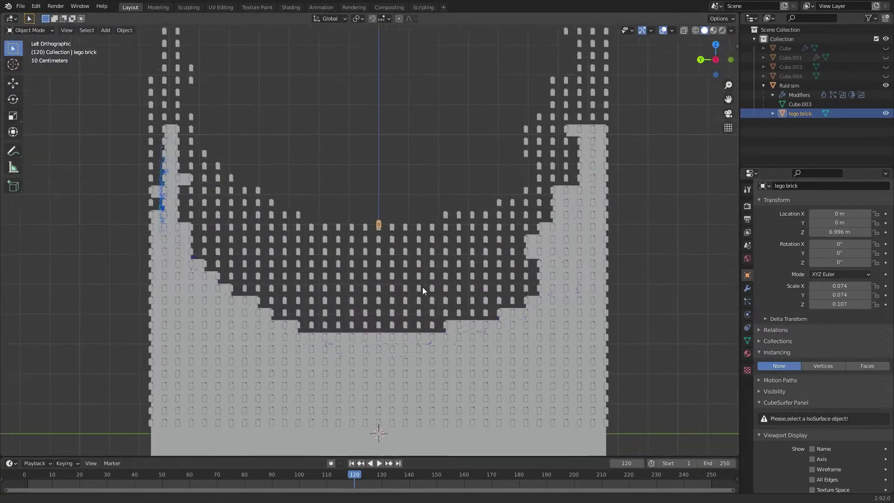
middle_click_drag(423, 287, 524, 110, "shift")
key("g")
key("z")
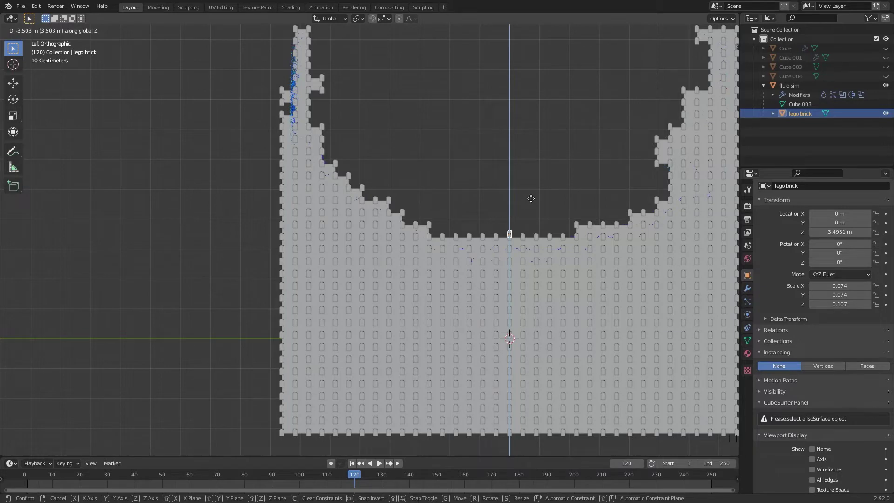
left_click(542, 171)
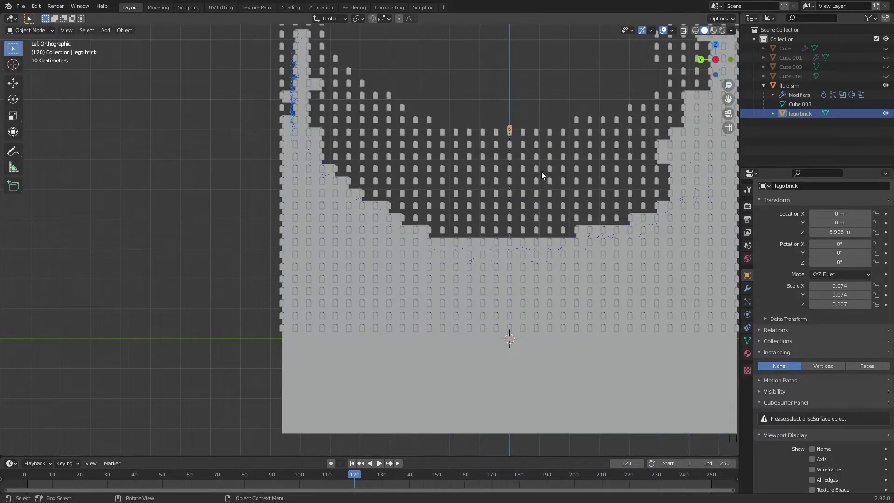
- Clear the lego brick's location and move it up about 3.4776 m along Z to line its instances up with the fluid
key("alt+g")
scroll(541, 168, "down", 3)
scroll(504, 268, "up", 6)
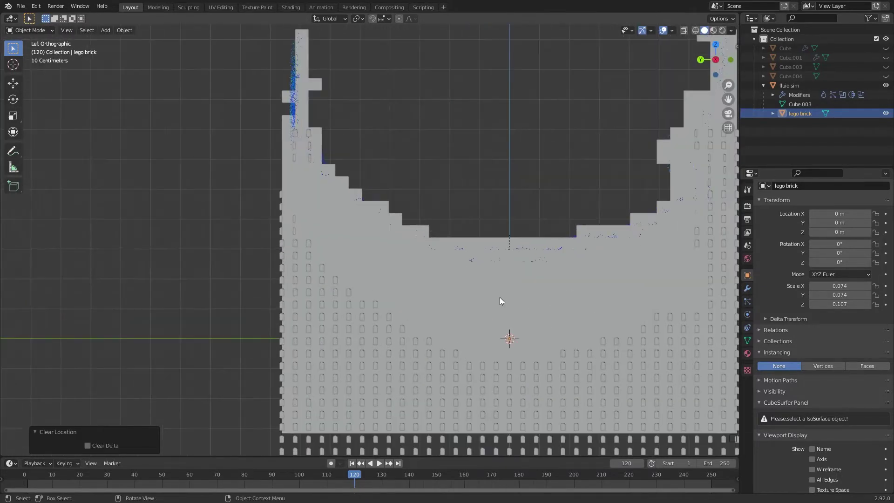
key("g")
key("z")
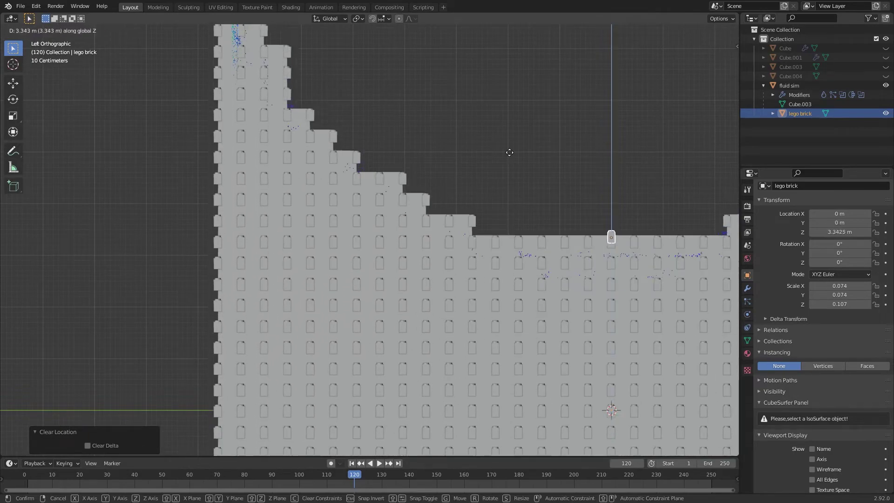
left_click(504, 152)
middle_click_drag(505, 152, 456, 244)
scroll(457, 244, "up", 4)
middle_click_drag(547, 186, 372, 241)
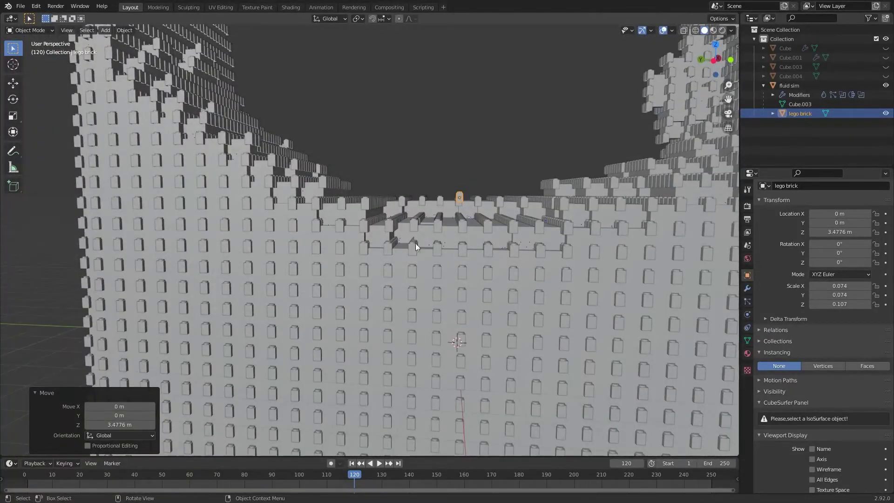
- From the left view, scale the lego brick uniformly by about 2.999 so neighbouring instances fill the gaps
left_click(716, 61)
scroll(429, 267, "up", 7)
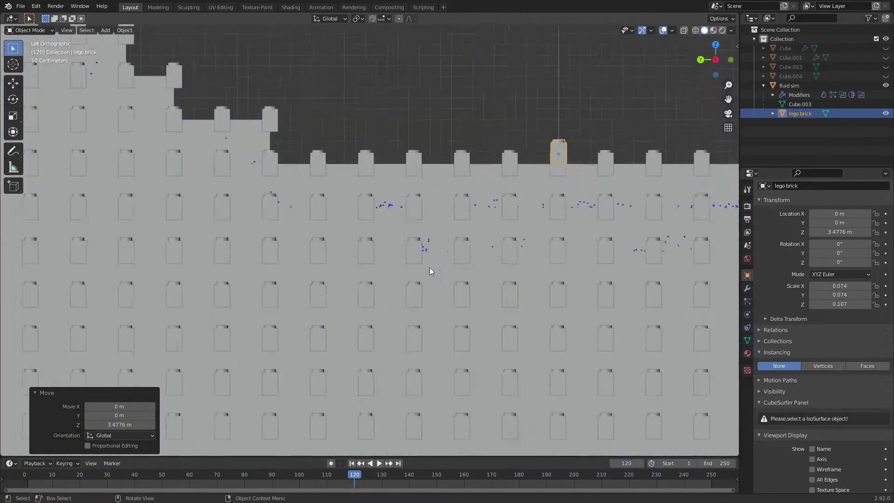
middle_click_drag(599, 215, 311, 302, "shift")
key("s")
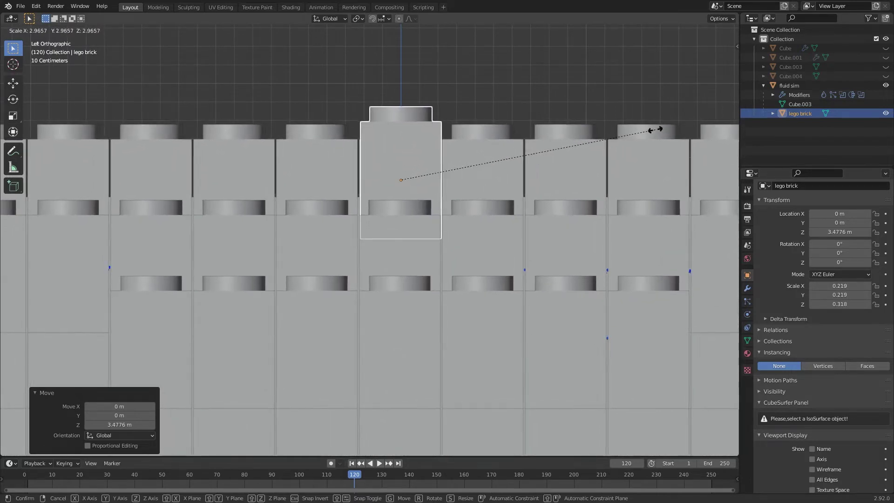
left_click(657, 130)
- Examine how the instanced bricks cover the fluid, both up close and as a whole
scroll(353, 188, "up", 7)
middle_click_drag(309, 84, 356, 319, "shift")
scroll(387, 166, "down", 1)
scroll(355, 92, "down", 4)
middle_click_drag(356, 92, 325, 406)
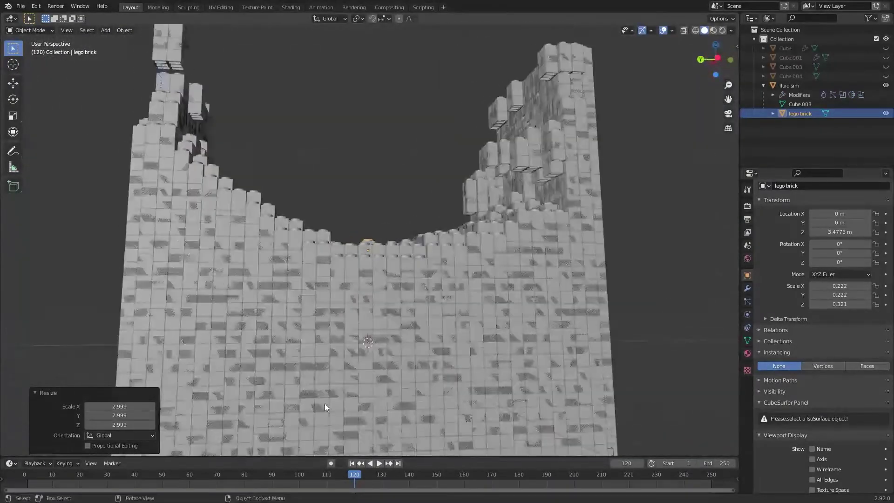
scroll(322, 216, "down", 3)
mouse_move(315, 265)
middle_mouse_down()
mouse_move(373, 253)
mouse_move(454, 287)
mouse_move(536, 283)
mouse_move(468, 243)
mouse_move(321, 279)
middle_mouse_up()
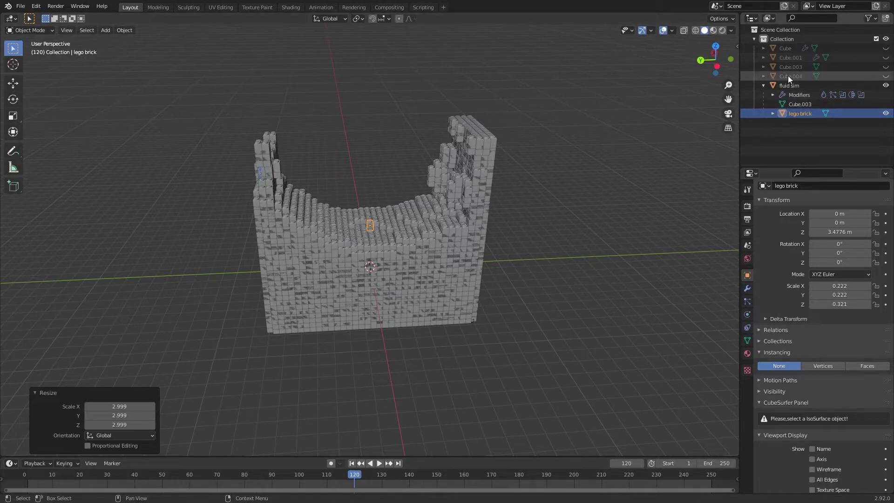
scroll(287, 177, "up", 5)
middle_click_drag(280, 185, 328, 183)
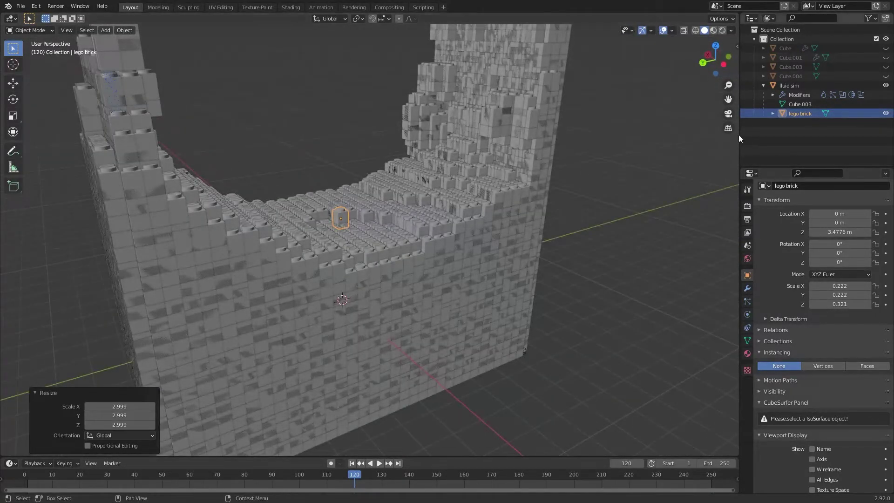
- Add a Lattice modifier to the fluid sim object below its Boolean.001 modifier
left_click(763, 85)
left_click(538, 241)
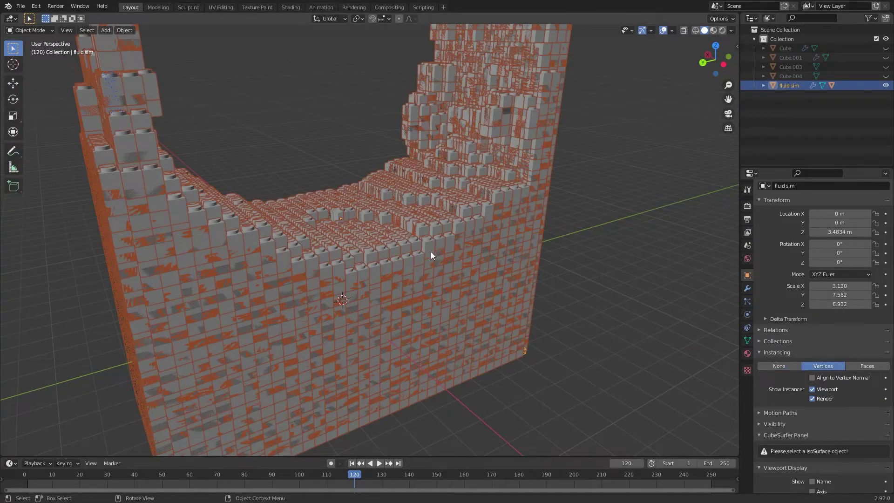
left_click(747, 288)
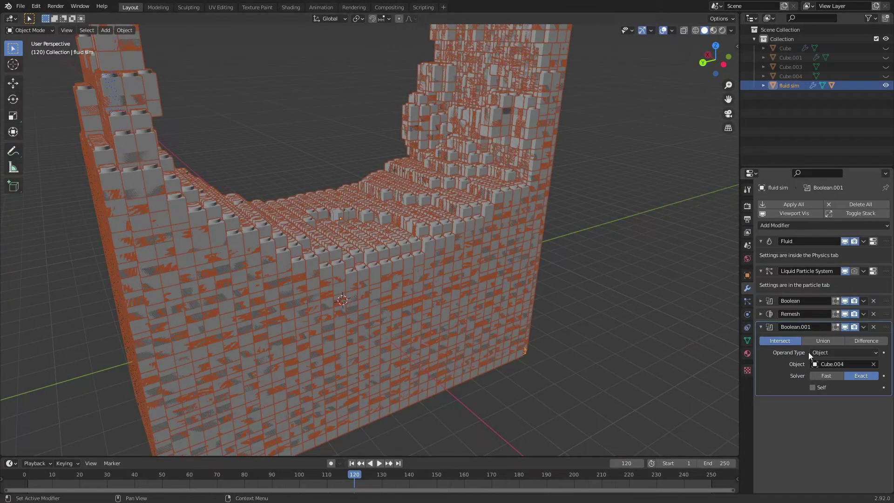
left_click(762, 326)
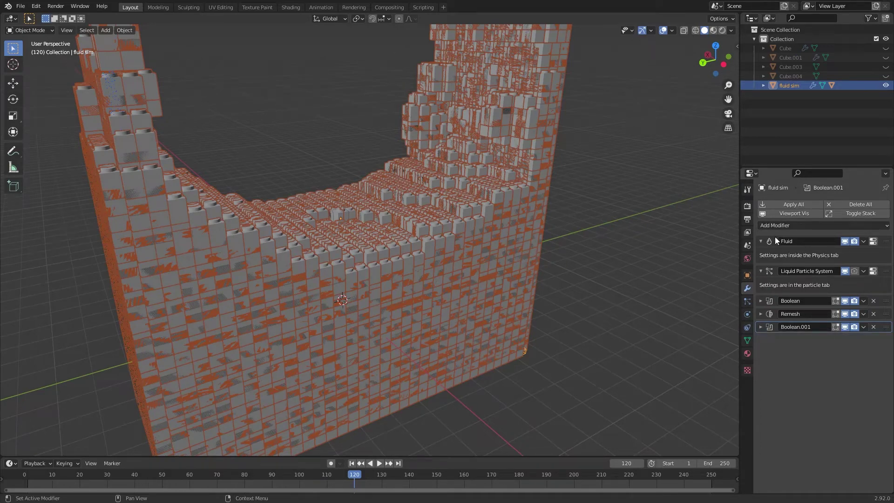
left_click(777, 225)
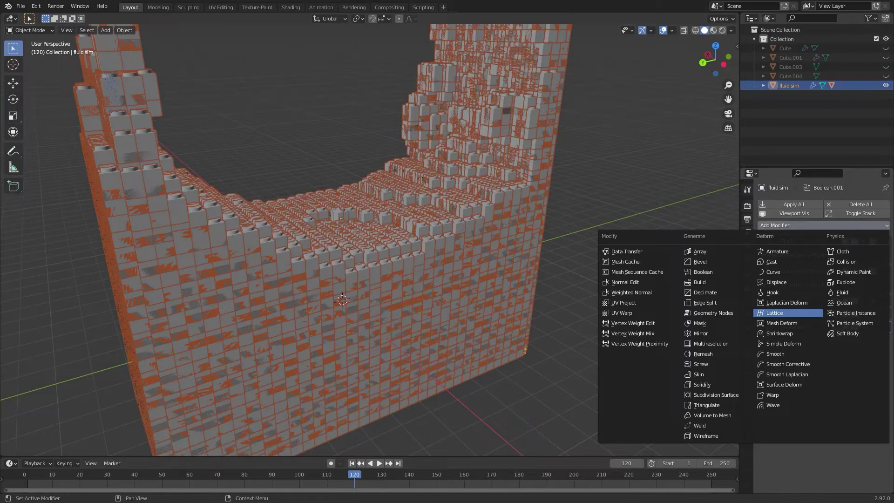
left_click(775, 313)
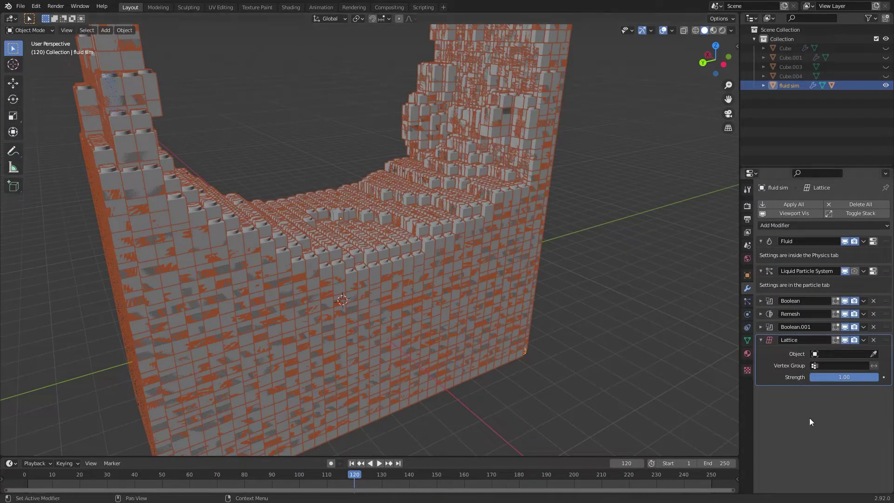
- Add a lattice object at the 3D cursor and try scaling it uniformly
key("shift+a")
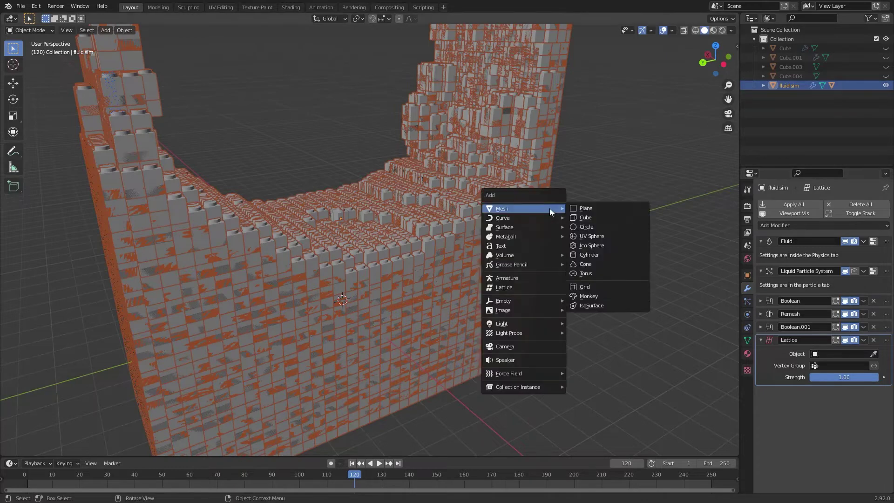
left_click(528, 294)
middle_click_drag(638, 189, 615, 263)
scroll(473, 256, "down", 3)
key("s")
right_click(636, 235)
- Set the new lattice as the target object of the fluid sim's Lattice modifier
left_click(423, 302)
left_click(834, 354)
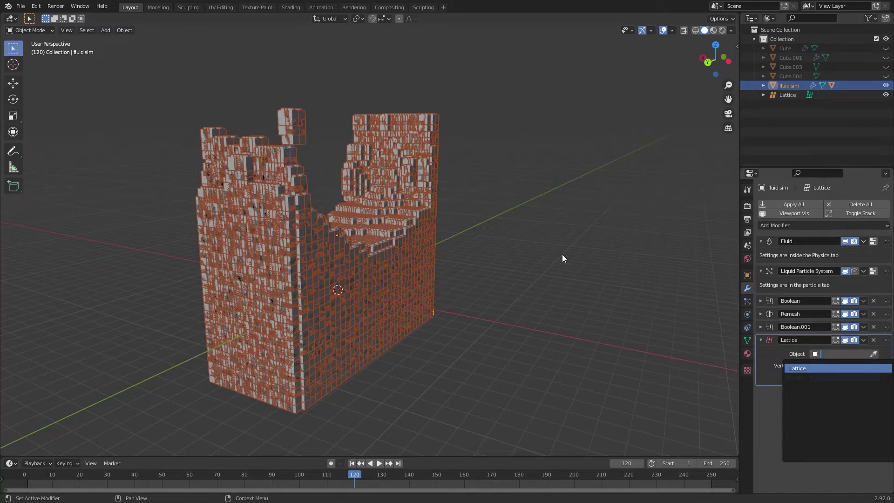
key("Return")
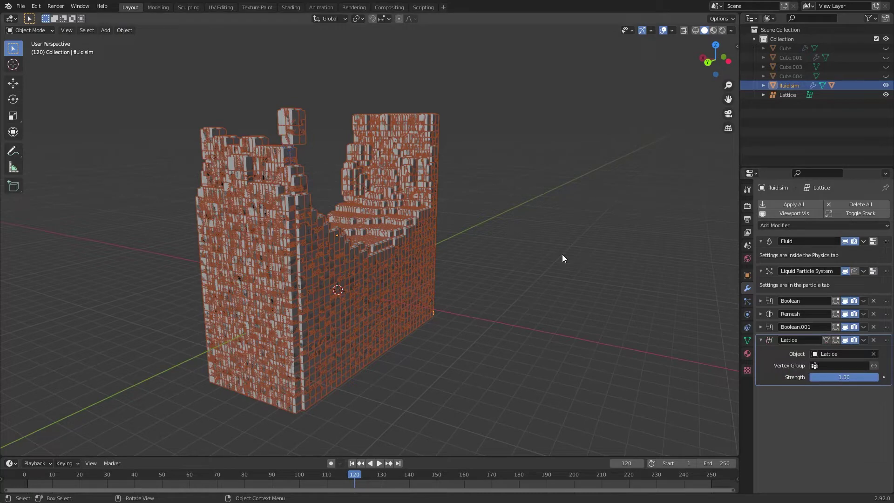
- Set the lattice object's W resolution to 6
left_click(788, 94)
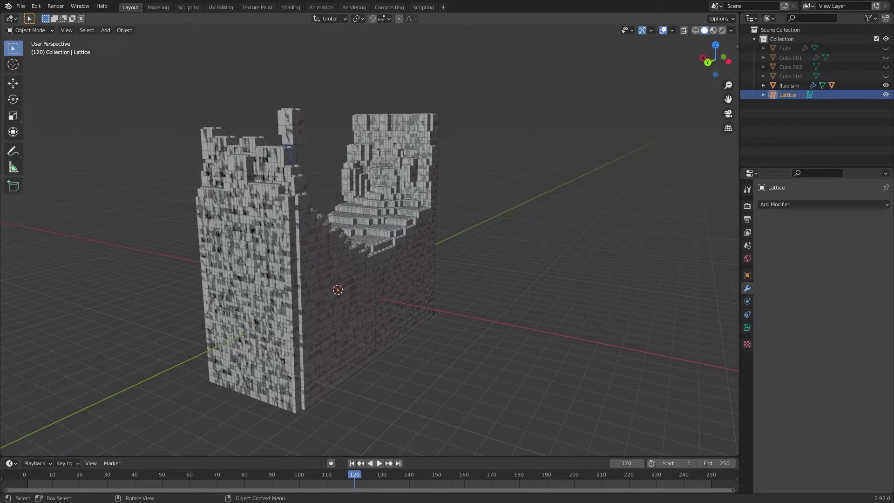
left_click(748, 328)
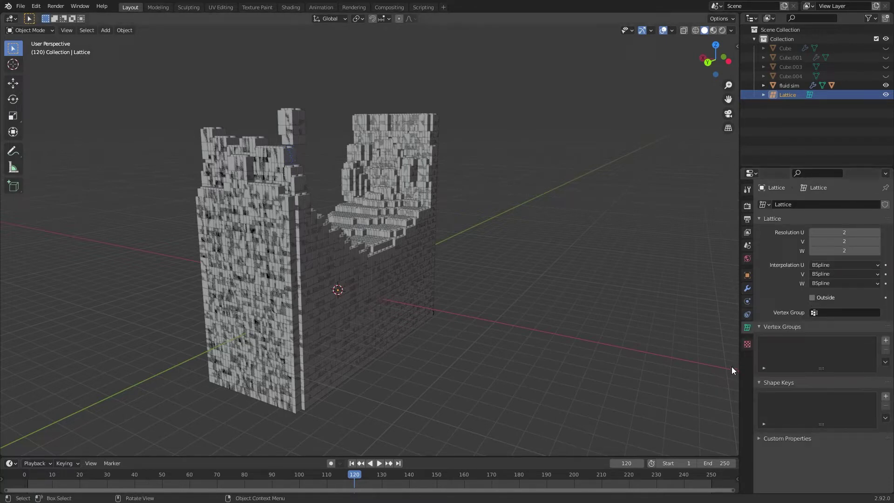
left_click(763, 95)
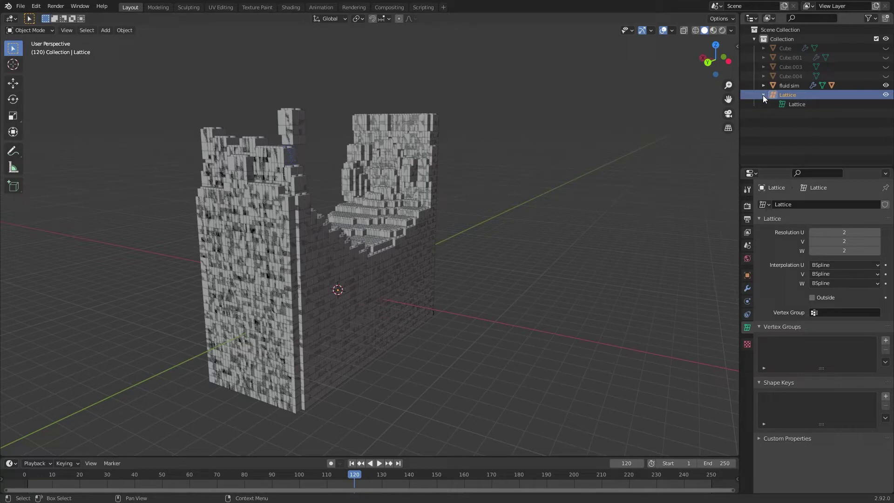
left_click(763, 95)
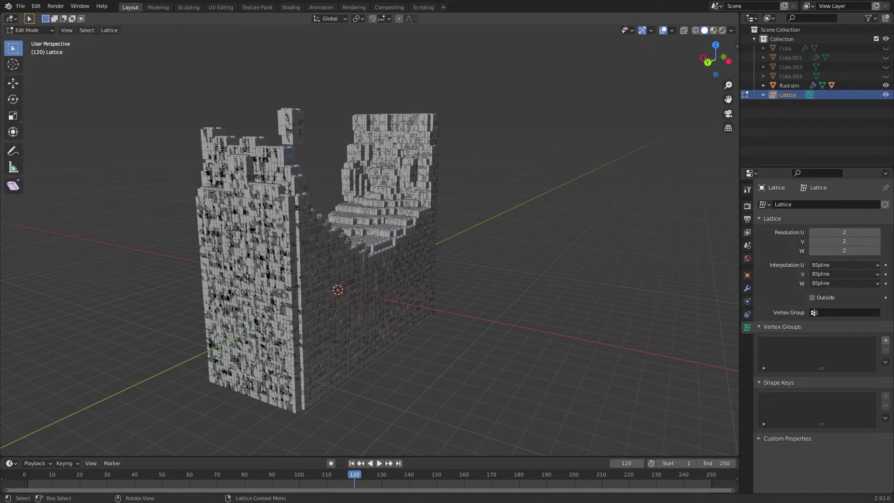
left_click(855, 251)
type("6")
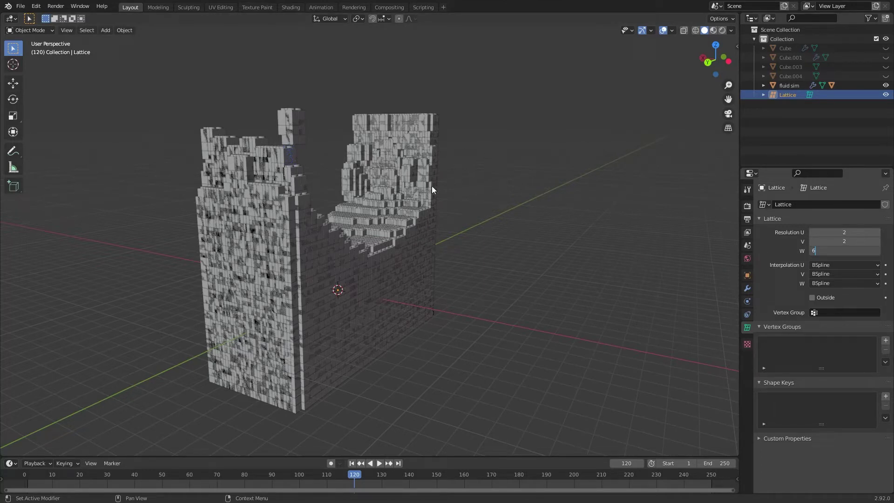
key("Return")
- Hide the fluid sim to reach the lattice inside it and try scaling the lattice uniformly
left_click(358, 279)
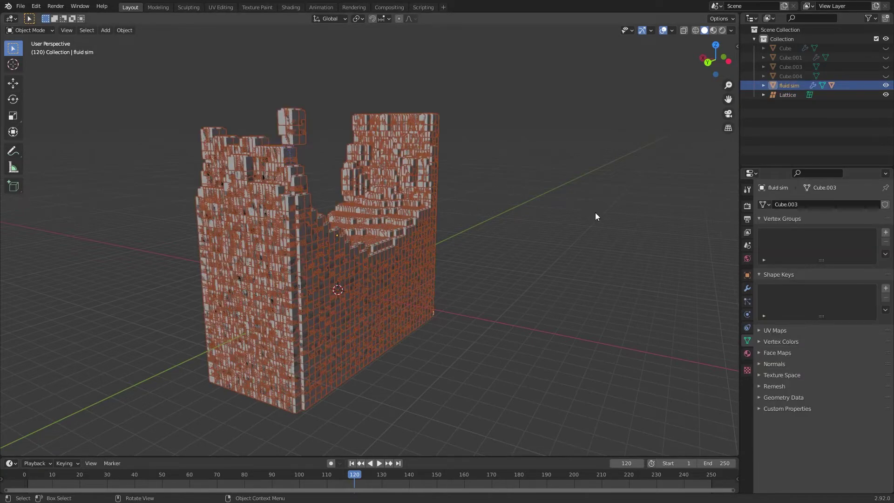
key("h")
left_click(346, 294)
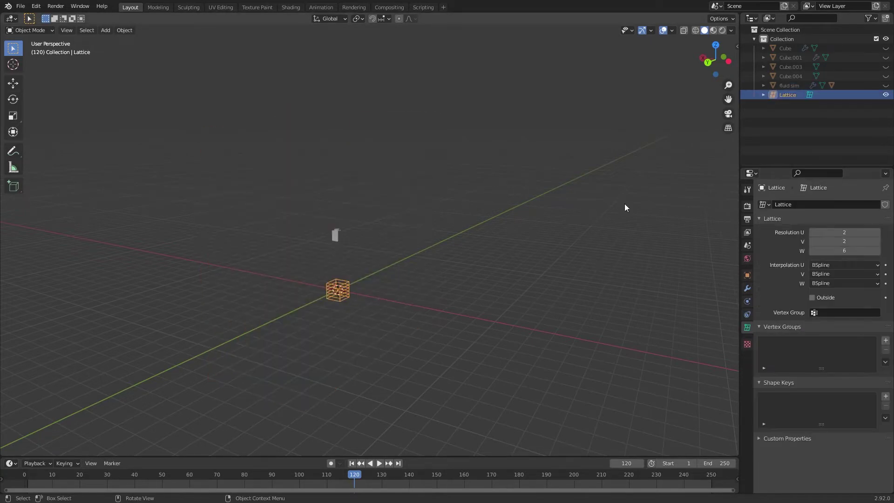
key("s")
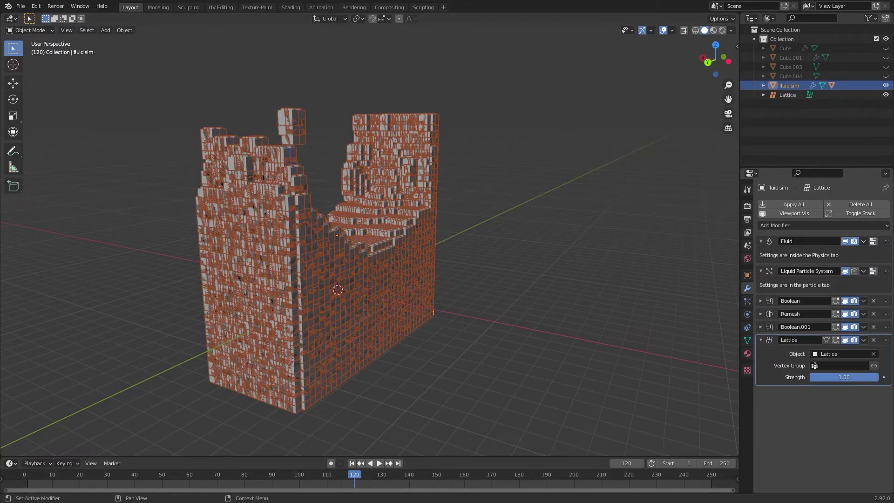
- Turn off the viewport display of the fluid sim's Lattice modifier and hide everything except the lattice
left_click(845, 340)
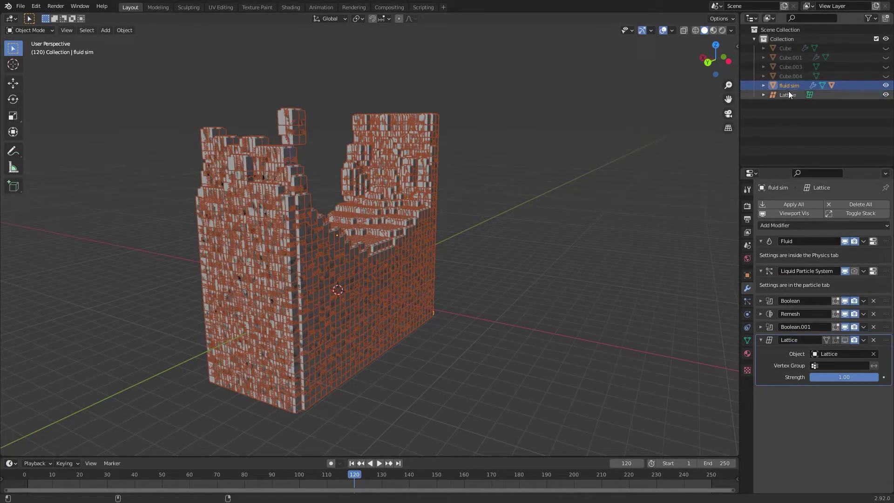
left_click(845, 340)
key("alt+h")
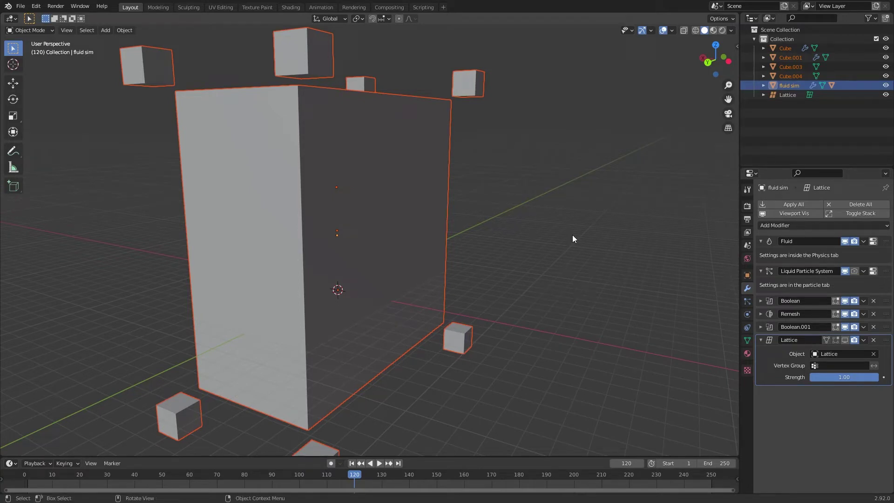
key("h")
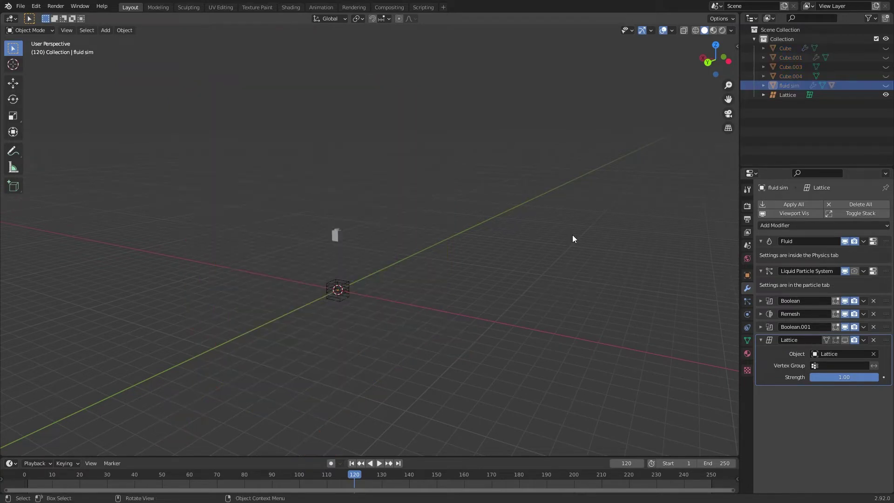
- From the left view, try scaling the lattice uniformly by about 9.7
mouse_move(412, 231)
middle_mouse_down()
mouse_move(431, 333)
mouse_move(419, 334)
mouse_move(515, 201)
mouse_move(479, 252)
mouse_move(450, 253)
mouse_move(420, 236)
middle_mouse_up()
left_click(420, 236)
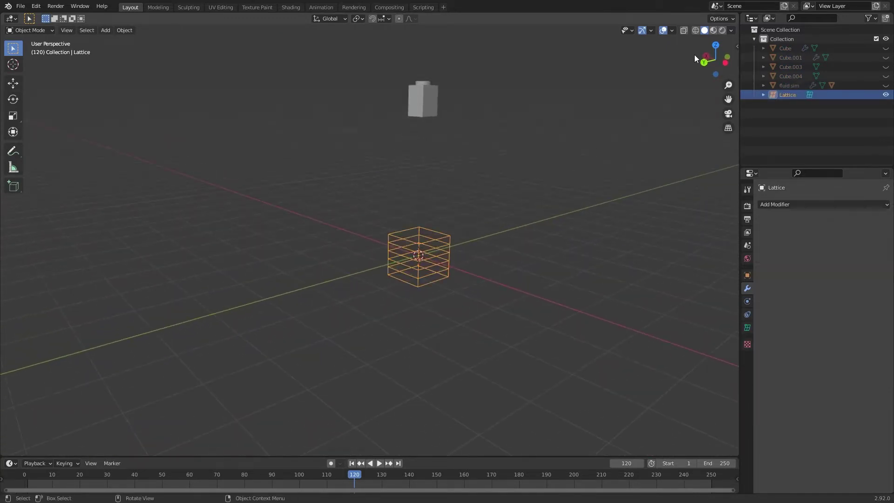
left_click(725, 63)
key("s")
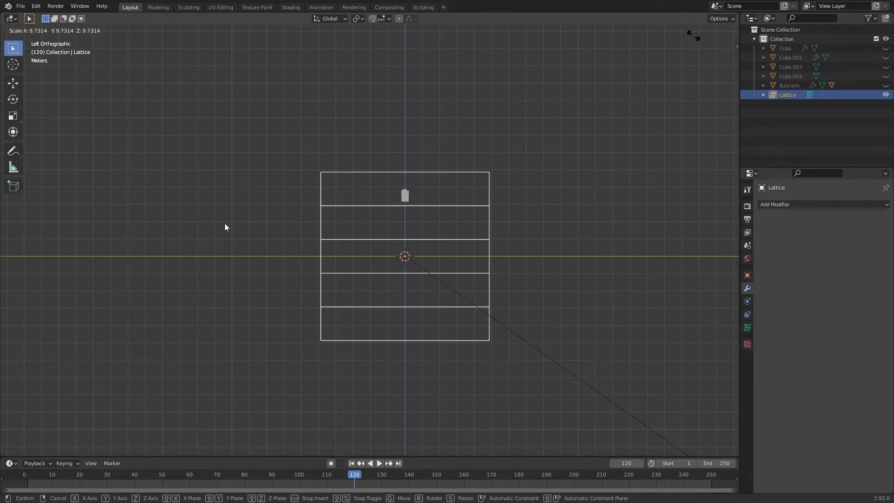
right_click(677, 343)
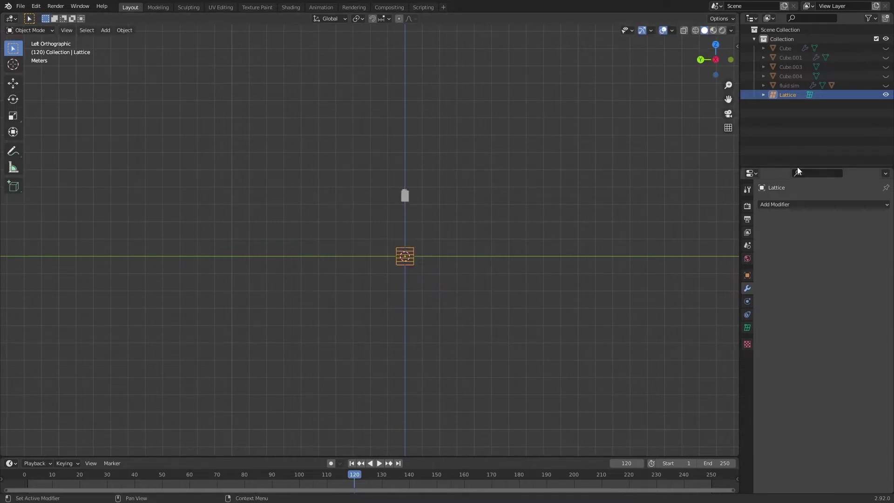
- Show the fluid sim for reference and try scaling the lattice along Y by about 17.19
left_click(885, 85)
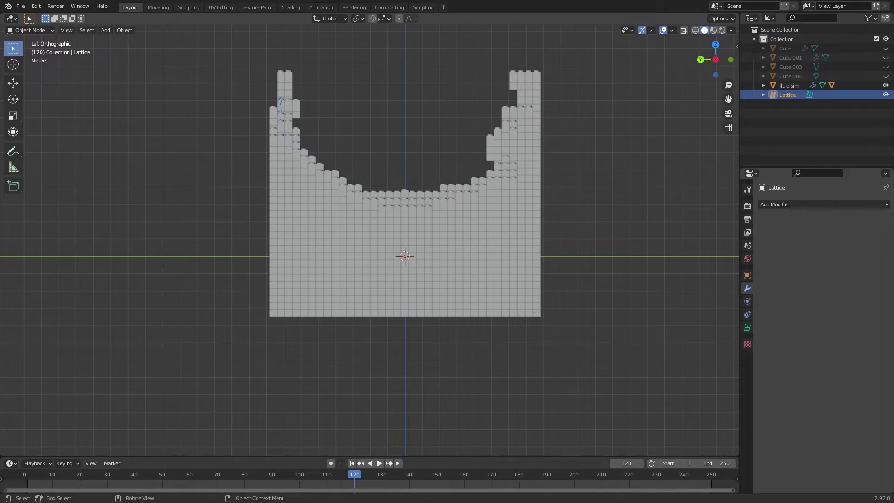
key("s")
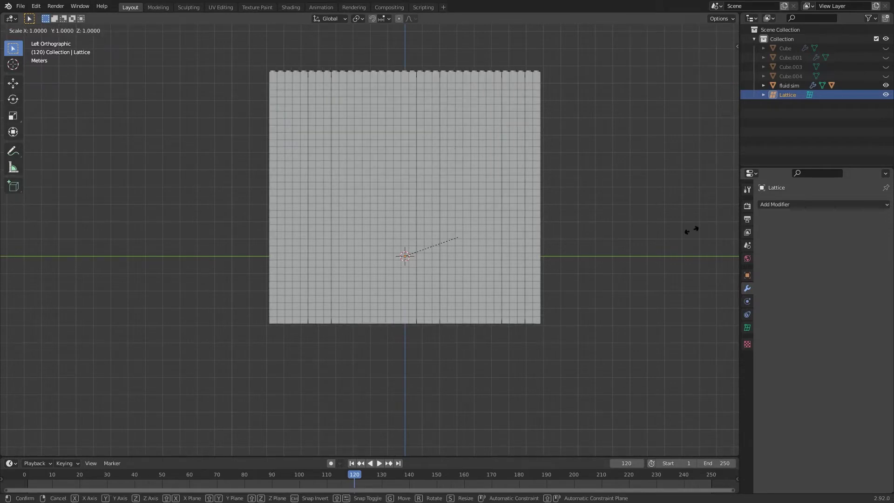
key("y")
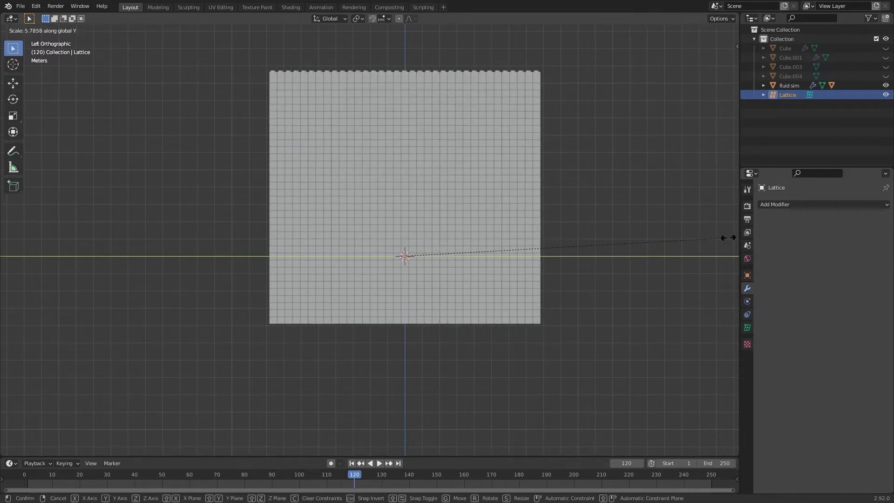
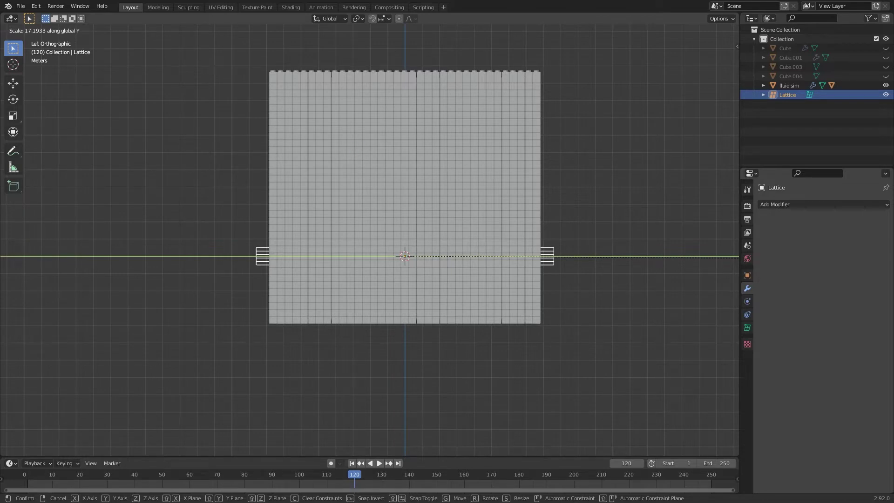
key("Return")
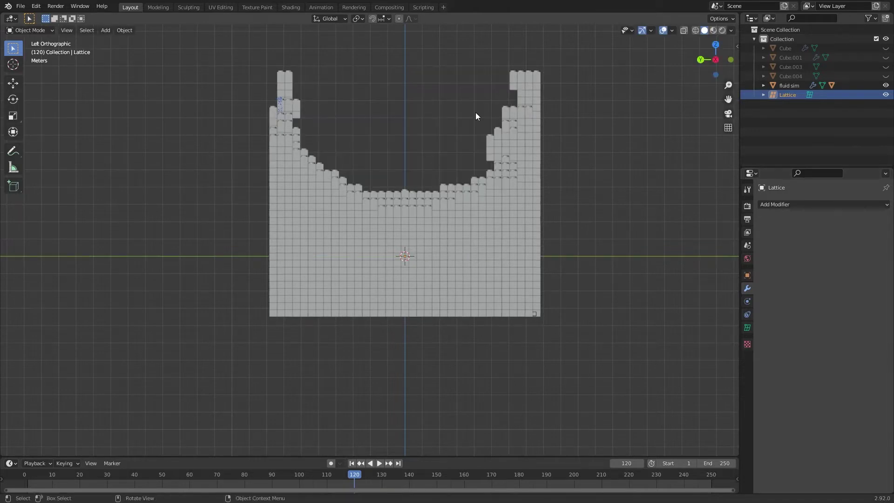
- Remove the Lattice modifier from the fluid sim
left_click(519, 239)
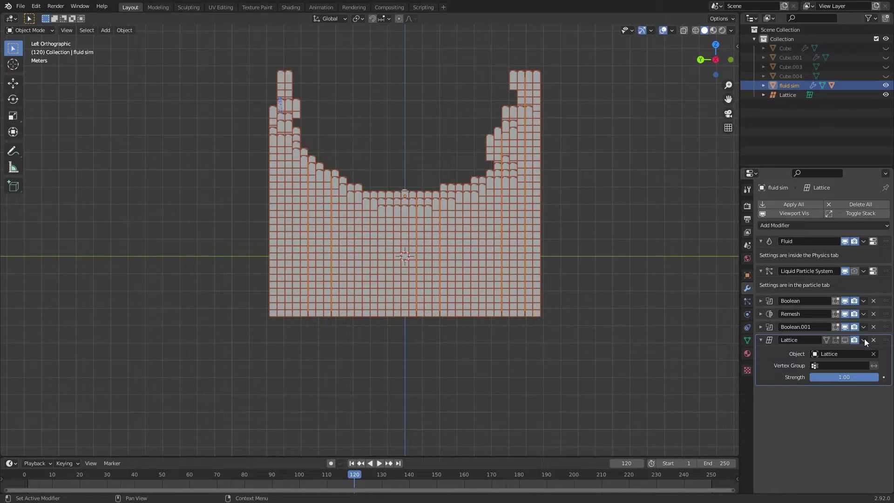
left_click(873, 340)
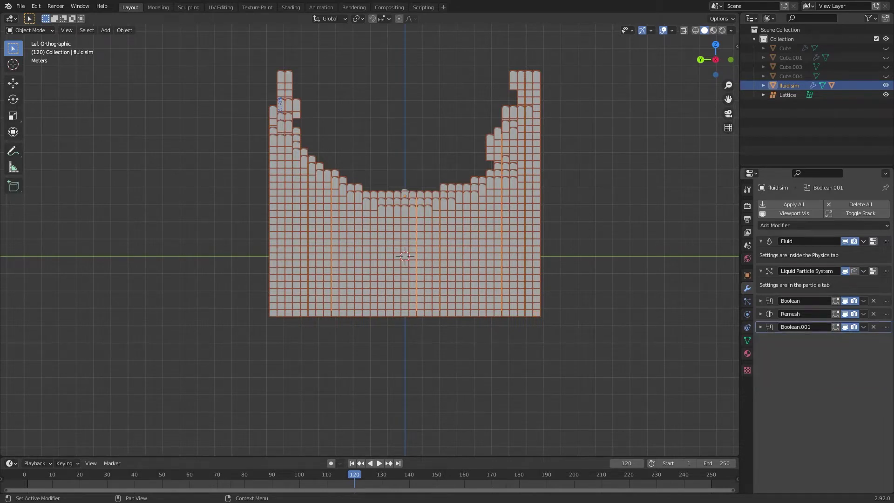
- Select the lattice with the fluid sim briefly hidden, then scale it along Y by about -16.156 to span the fluid's width
key("h")
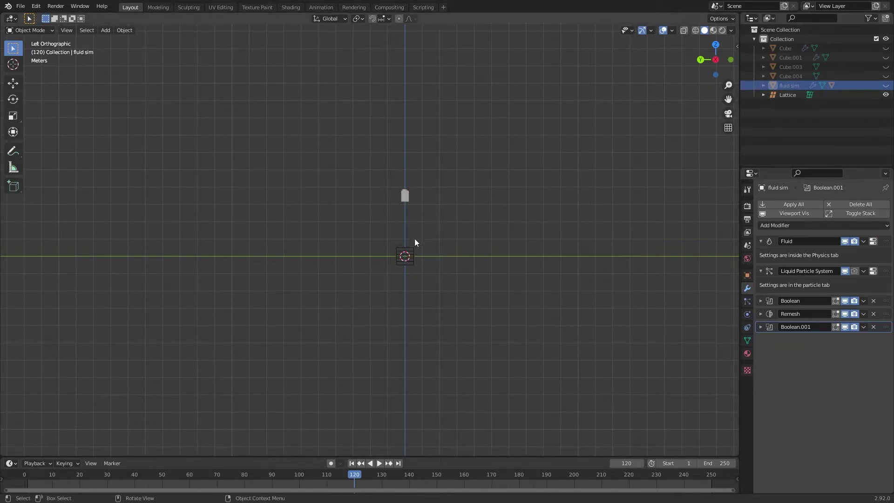
left_click(406, 259)
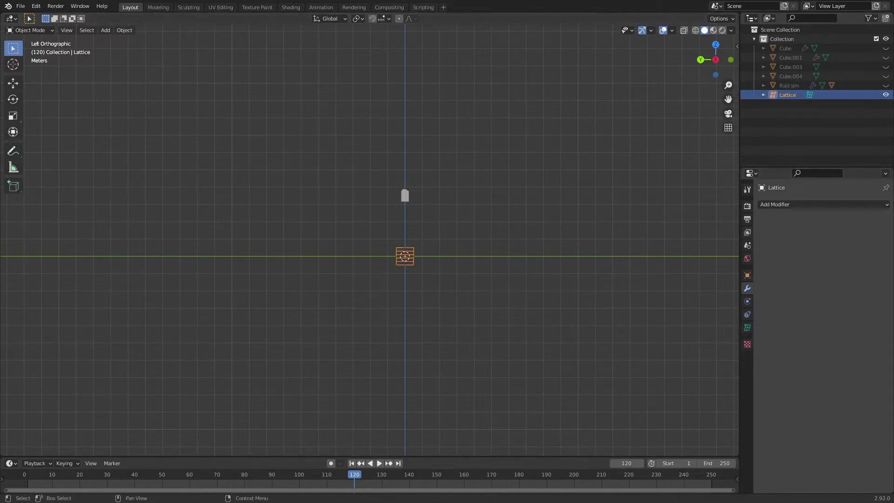
left_click(886, 85)
key("s")
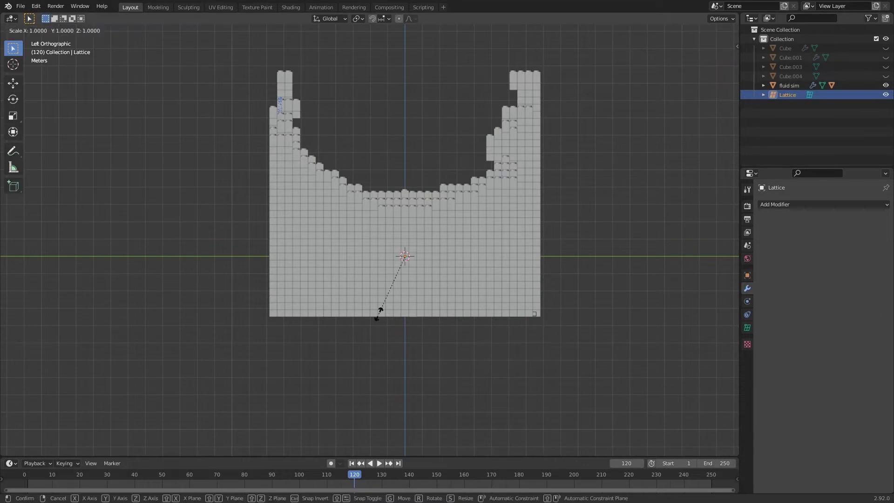
key("y")
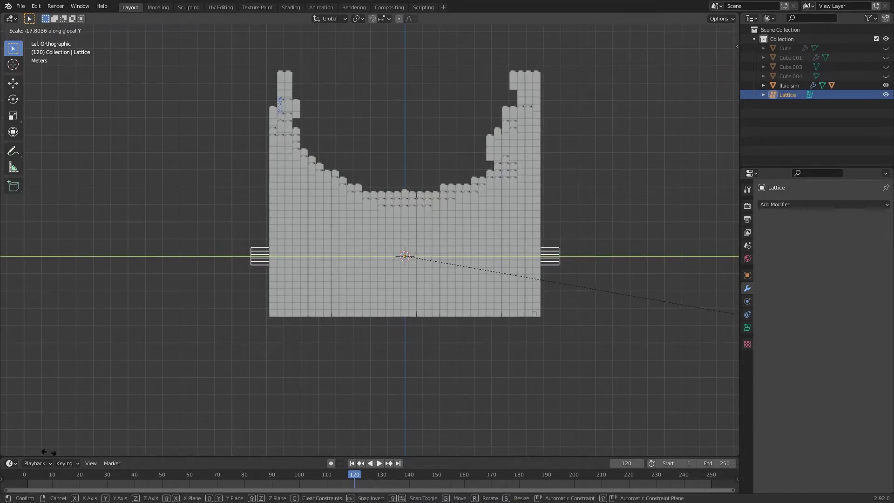
left_click(683, 391)
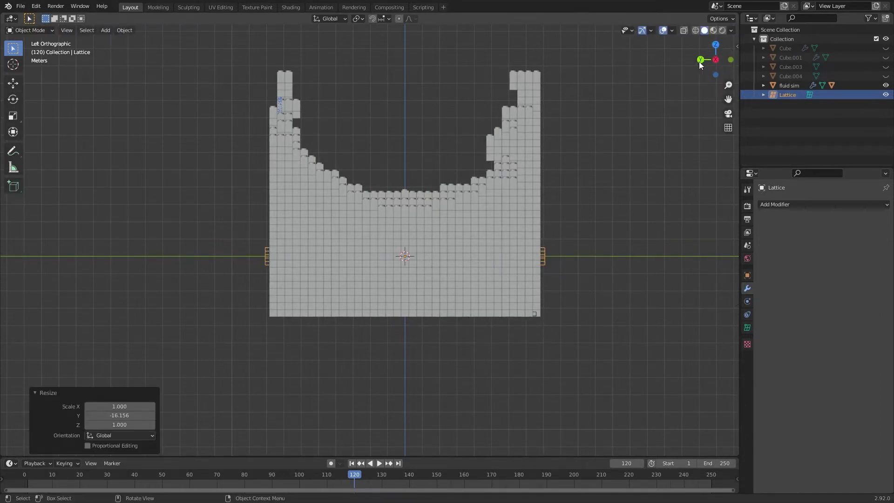
- From the back view, scale the lattice along X by about 6.916 to extend just past the fluid's sides
left_click(732, 58)
key("s")
key("x")
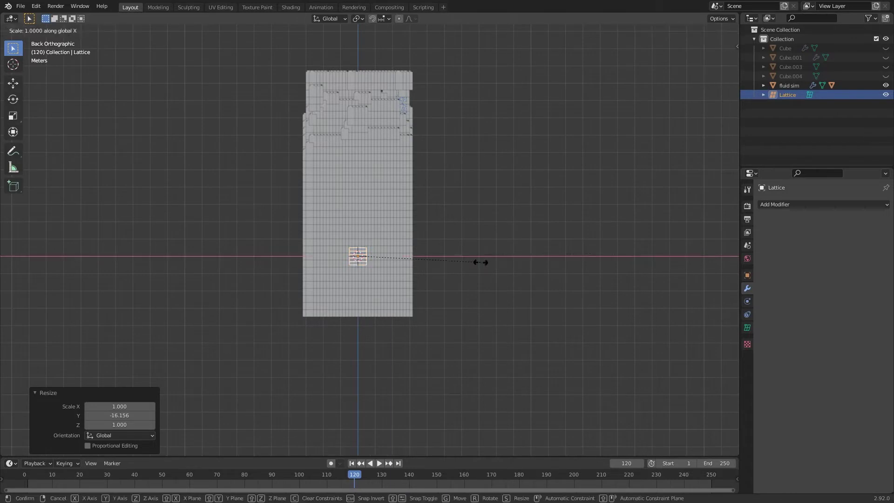
left_click(470, 274)
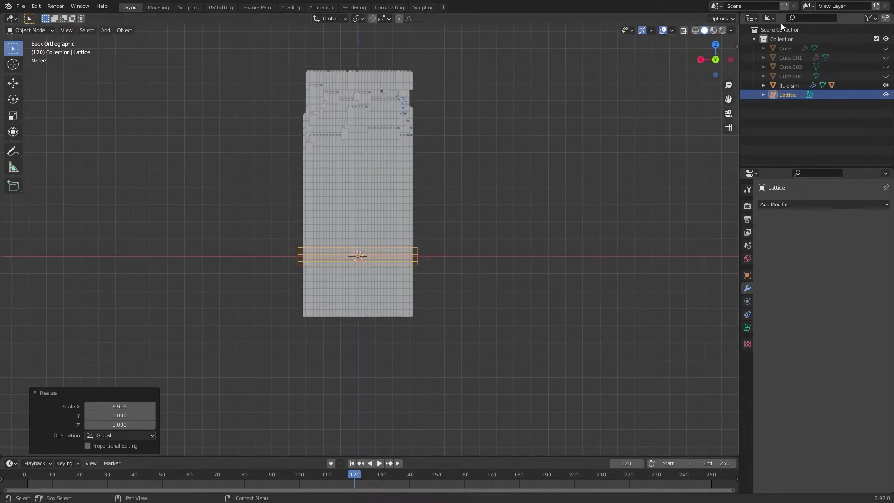
- Scale the lattice along Z towards the fluid's height
key("s")
key("z")
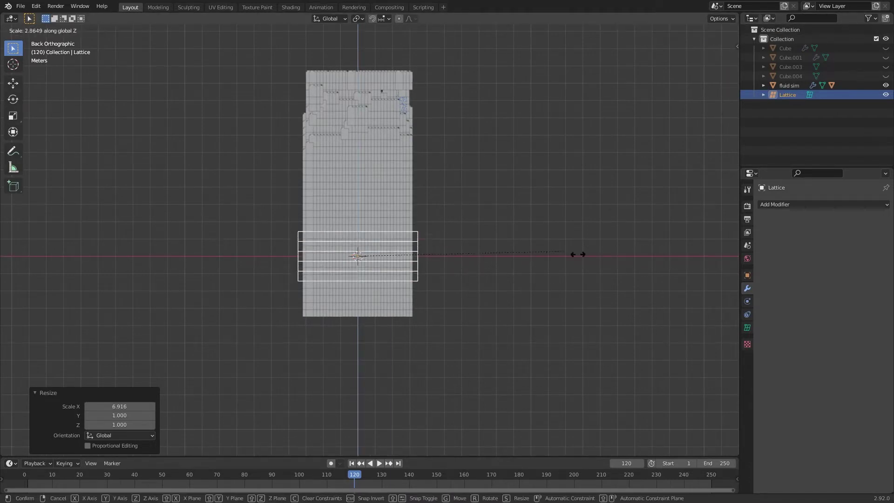
- Scale the lattice along Z by about 12.55, move it up about 4.79 m, and lower it about 0.70 m
left_click(531, 251)
key("g")
key("z")
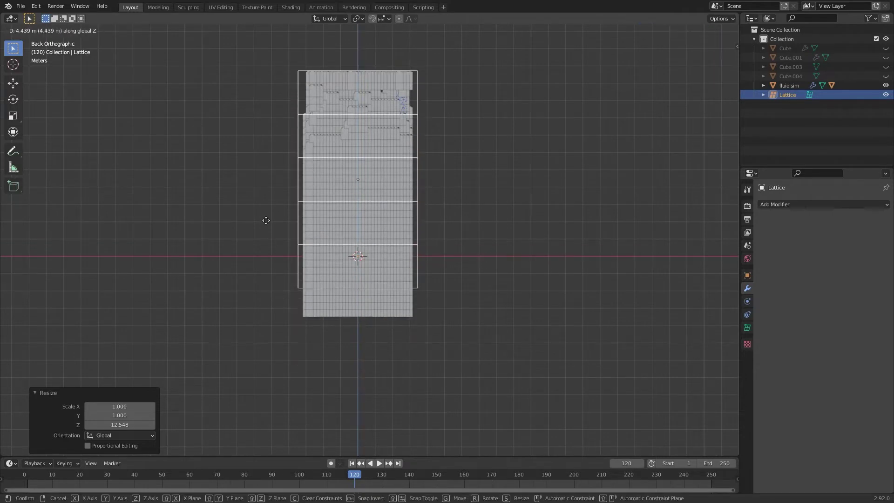
left_click(266, 214)
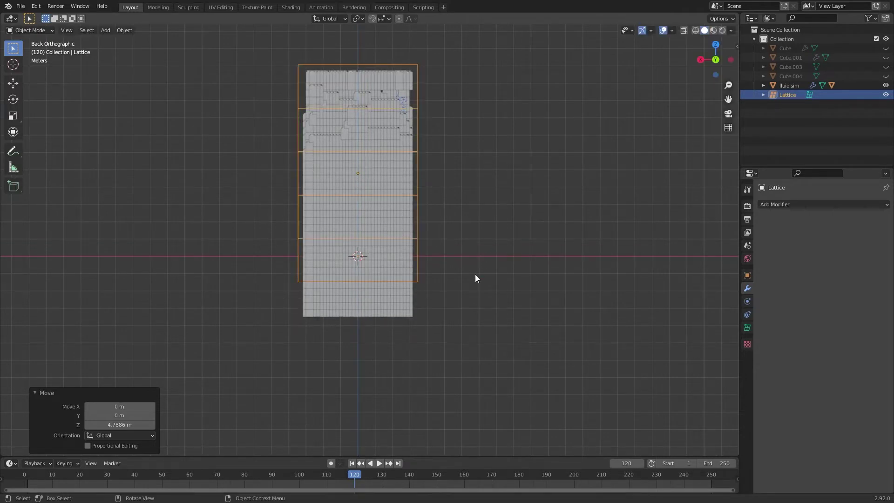
key("g")
key("z")
left_click(487, 235)
- Fit the lattice's height around the fluid mesh, scaling it along Z by about 1.32 and again by about 0.94
key("s")
key("z")
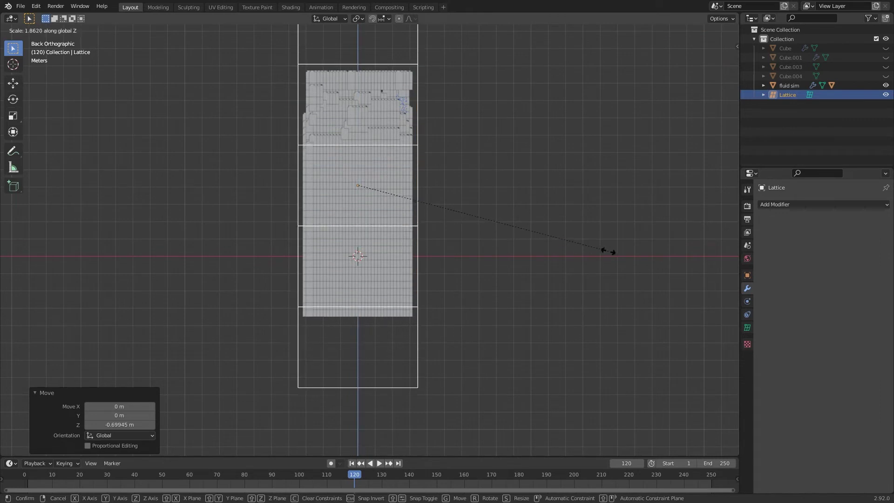
left_click(524, 257)
key("s")
key("z")
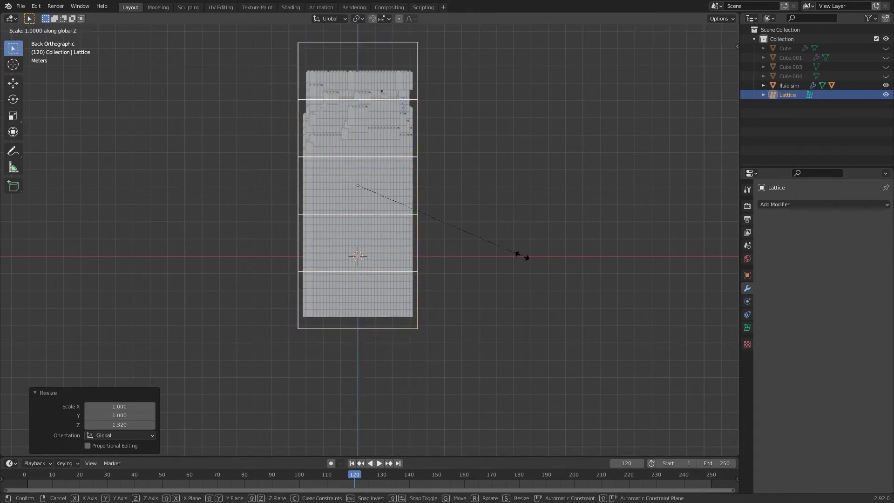
left_click(511, 256)
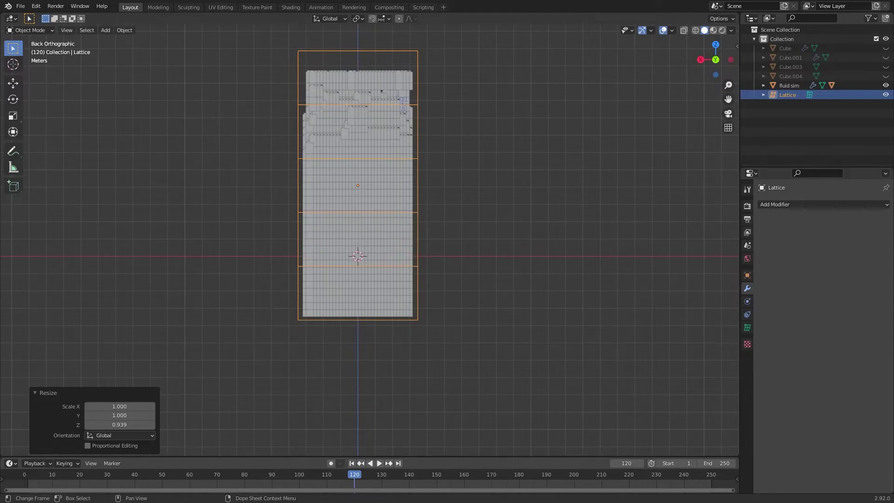
- Play the simulation to frame 112 to check the lattice's fit, and apply the lattice's scale
key("shift+ctrl+space")
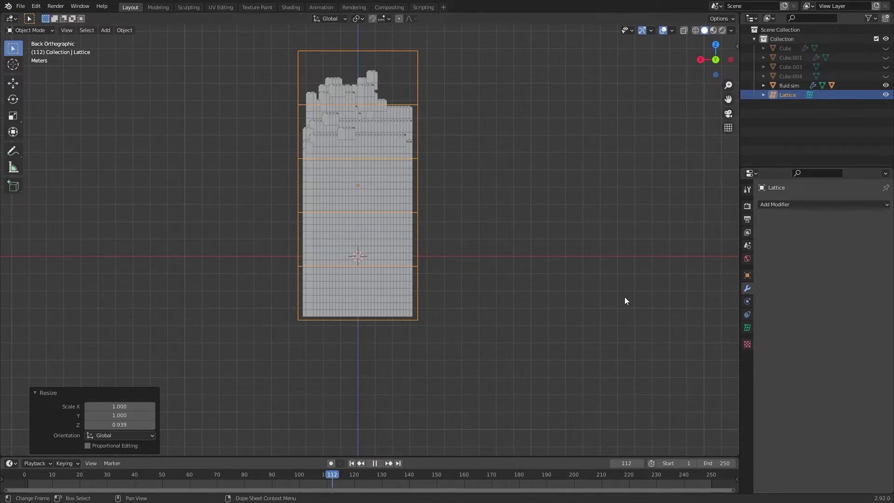
key("space")
key("ctrl+KP_3")
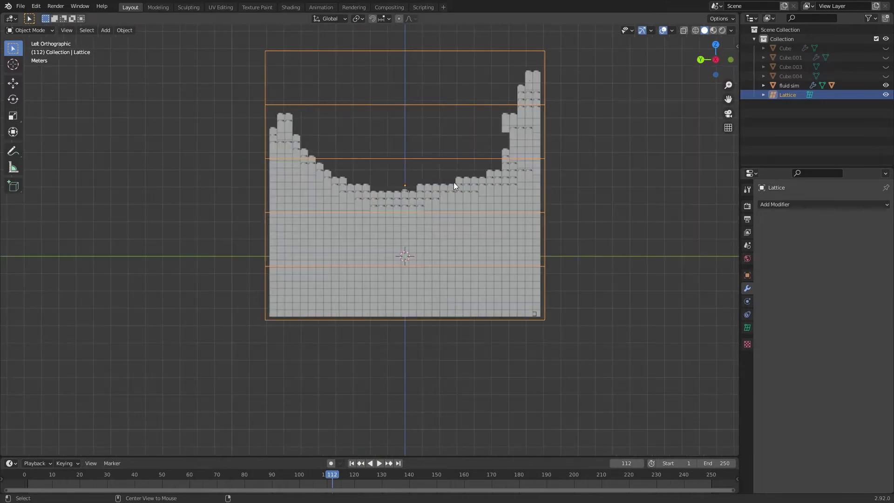
key("KP_1")
middle_click_drag(498, 184, 308, 211)
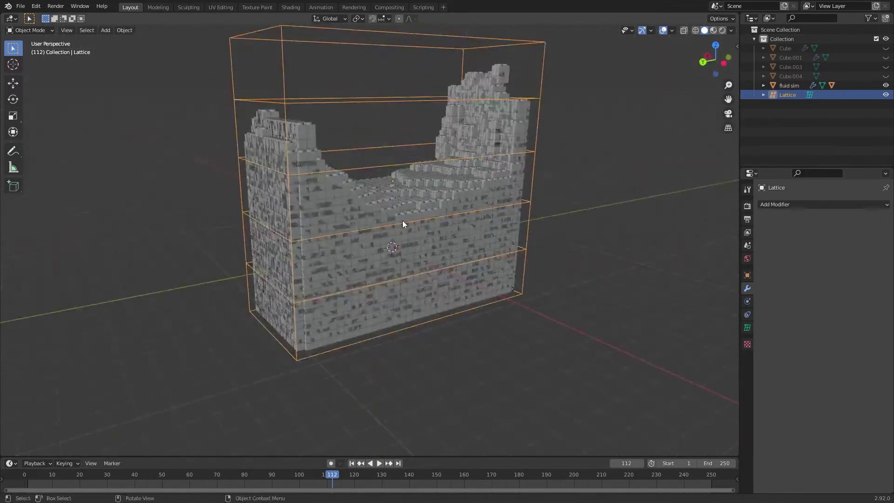
key("ctrl+a")
left_click(365, 241)
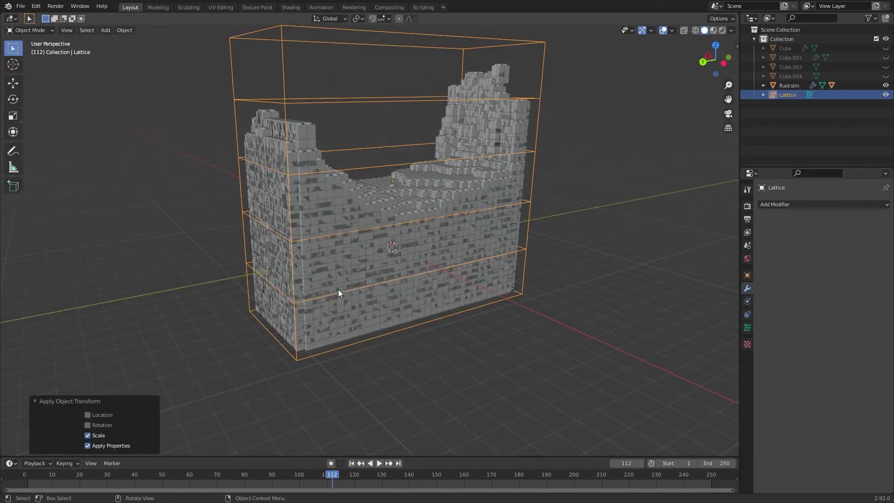
- Add a Lattice modifier to the fluid sim mesh and choose the Lattice as its object
left_click(496, 137)
left_click(811, 227)
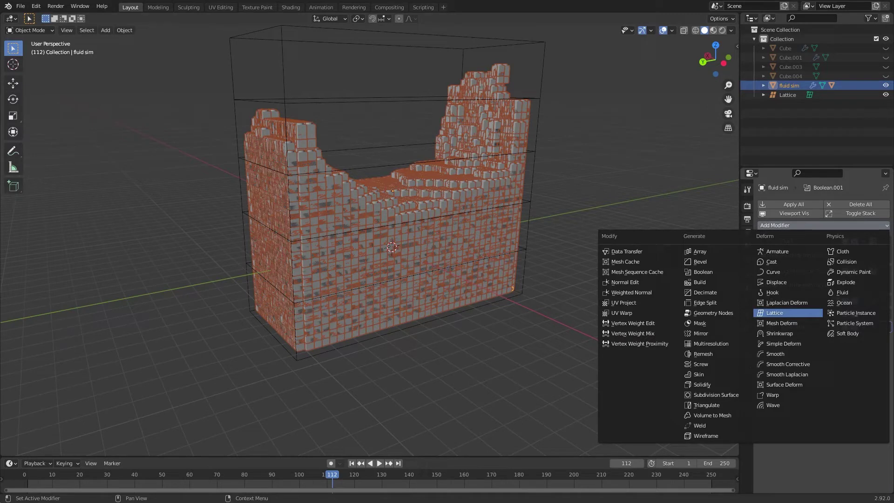
left_click(775, 313)
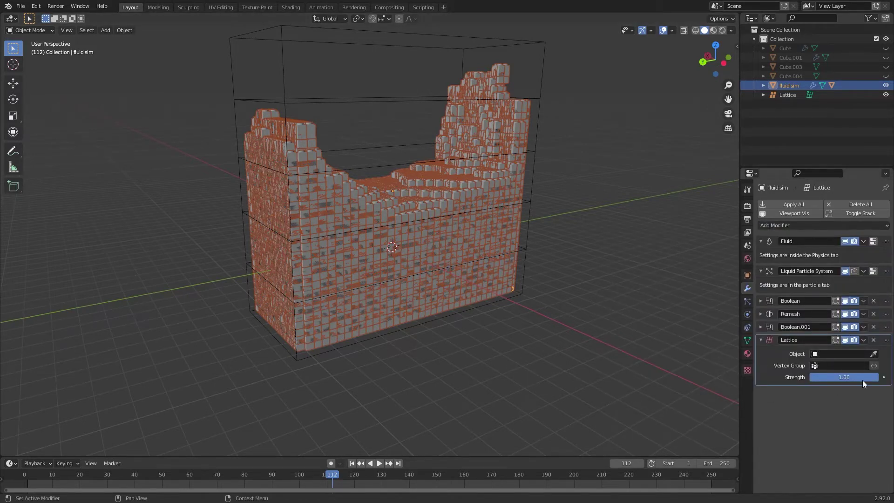
left_click(819, 357)
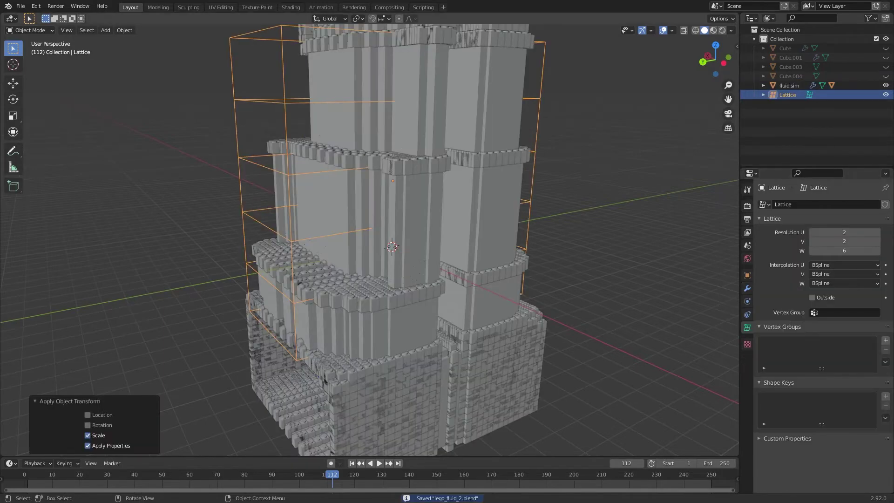
- Return to frame 1 and examine the deformed fluid mesh, its modifier stack and the lattice around it
middle_click_drag(285, 94, 431, 237)
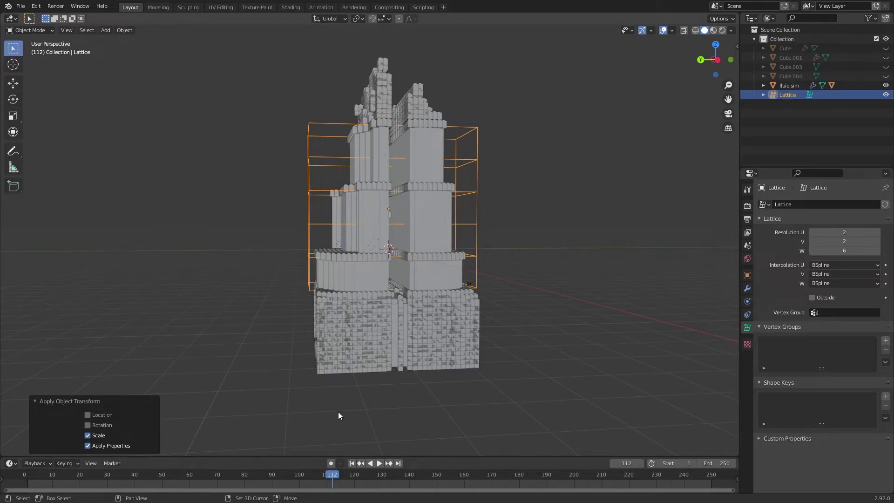
key("shift+Left")
middle_click_drag(381, 306, 480, 321)
scroll(379, 258, "up", 6)
left_click(483, 328)
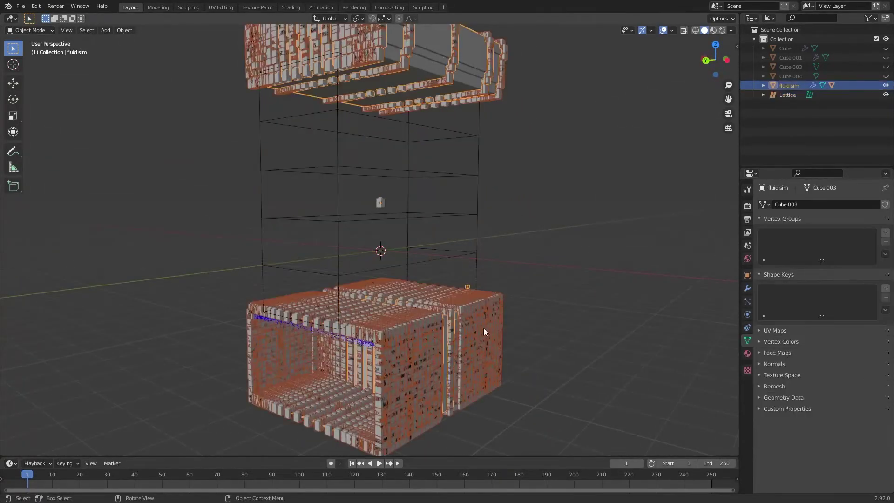
left_click(747, 289)
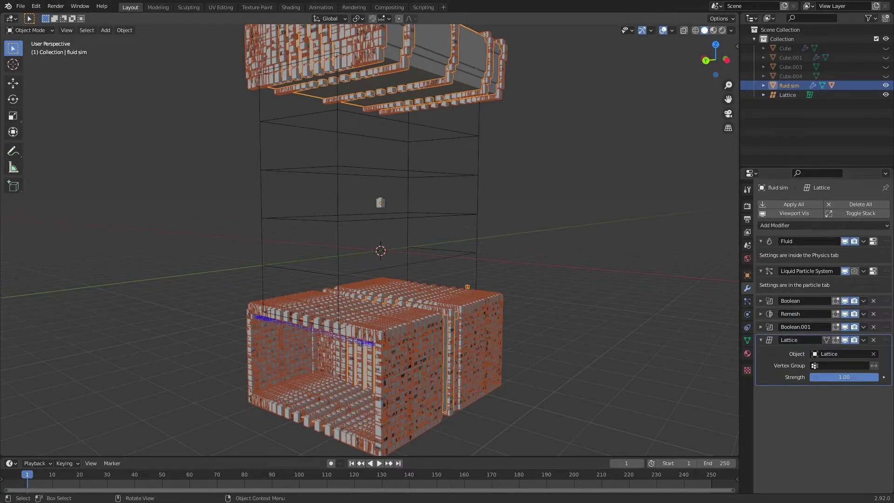
scroll(337, 275, "down", 3)
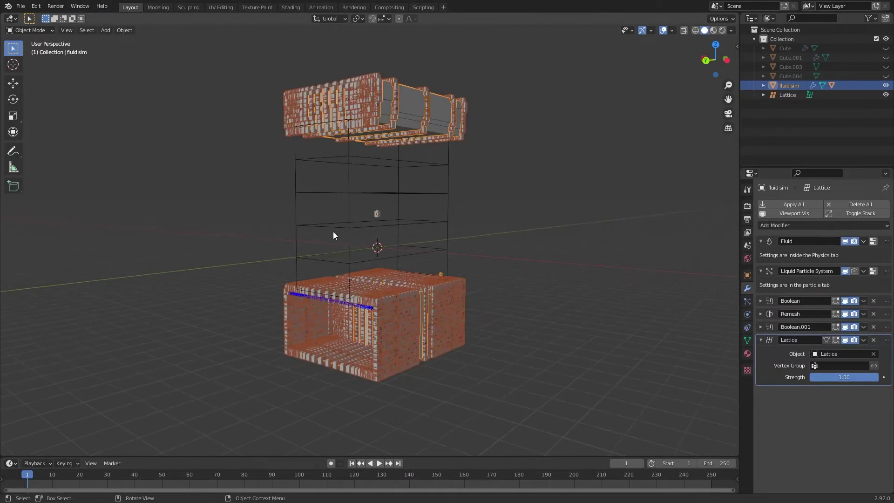
left_click(328, 220)
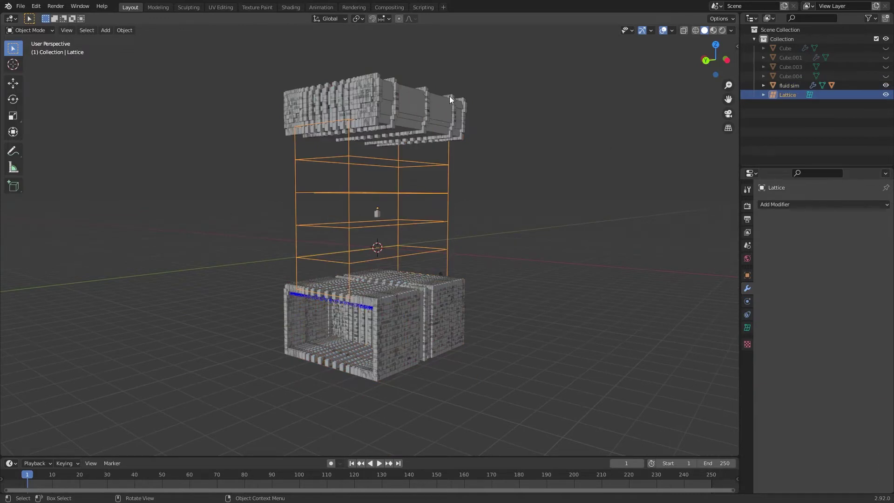
left_click(392, 167)
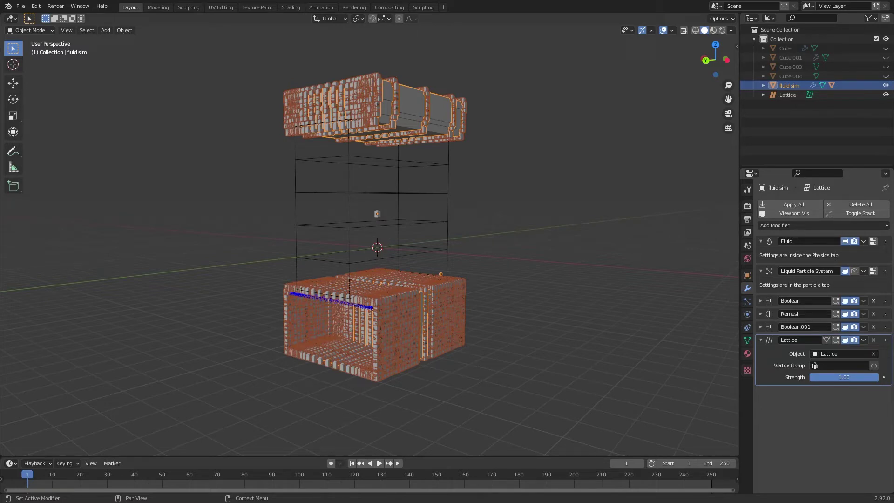
- Undo the Lattice modifier on the fluid sim mesh and delete the existing lattice
key("ctrl+z")
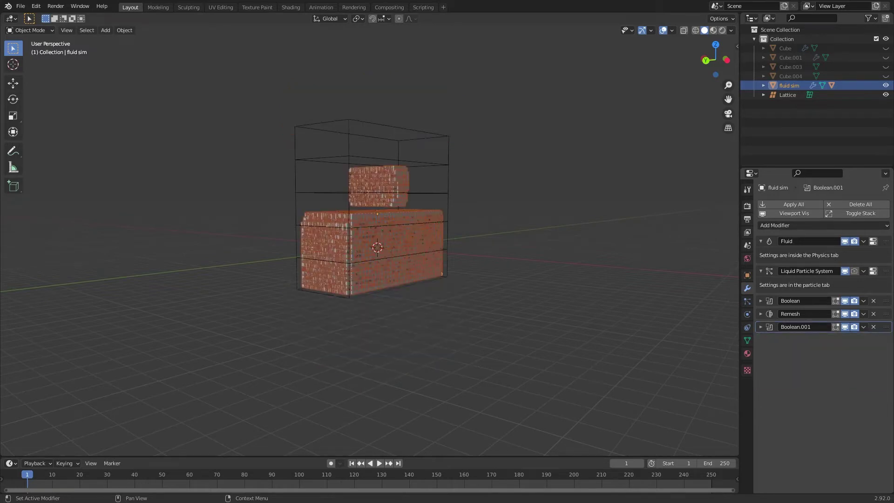
left_click(422, 220)
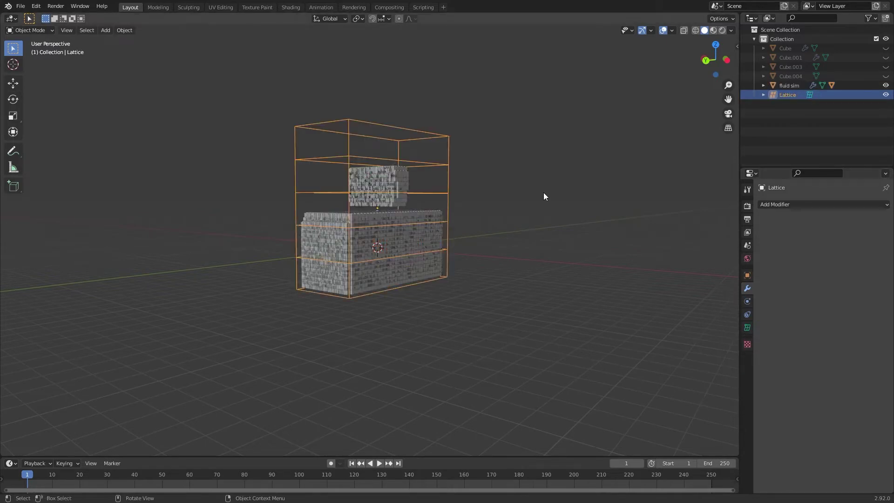
key("Delete")
- Add a new lattice and, in Edit Mode, scale its points along Y by about 16.4 to span the fluid mesh
key("shift+a")
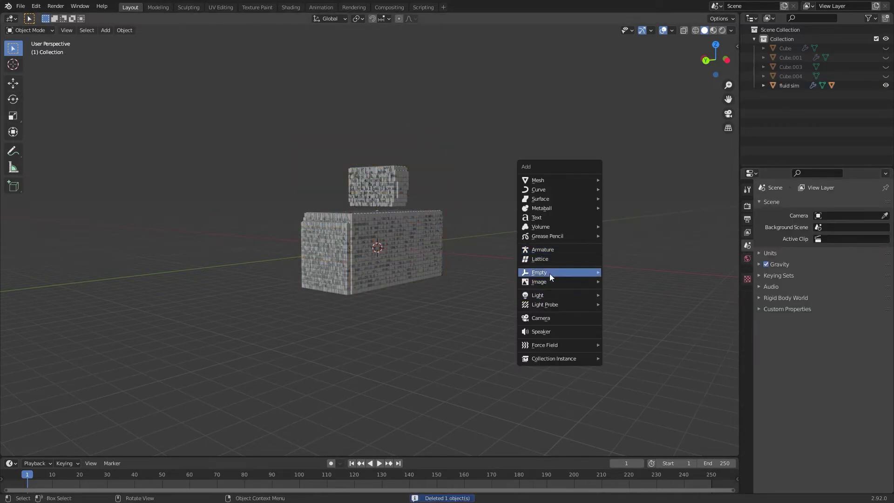
left_click(539, 260)
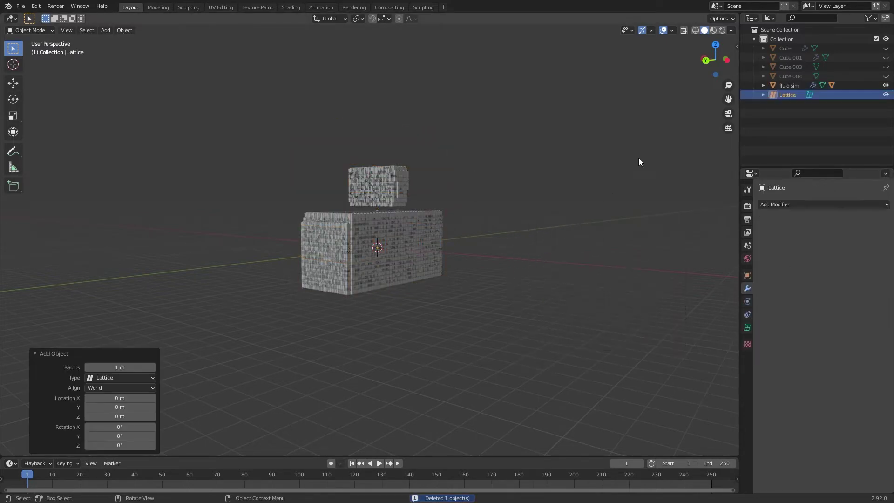
left_click(724, 61)
key("Tab")
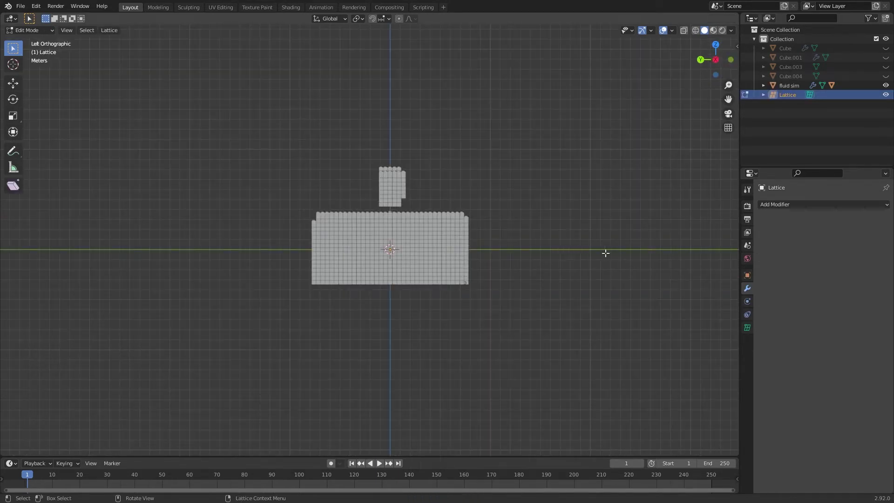
key("s")
key("y")
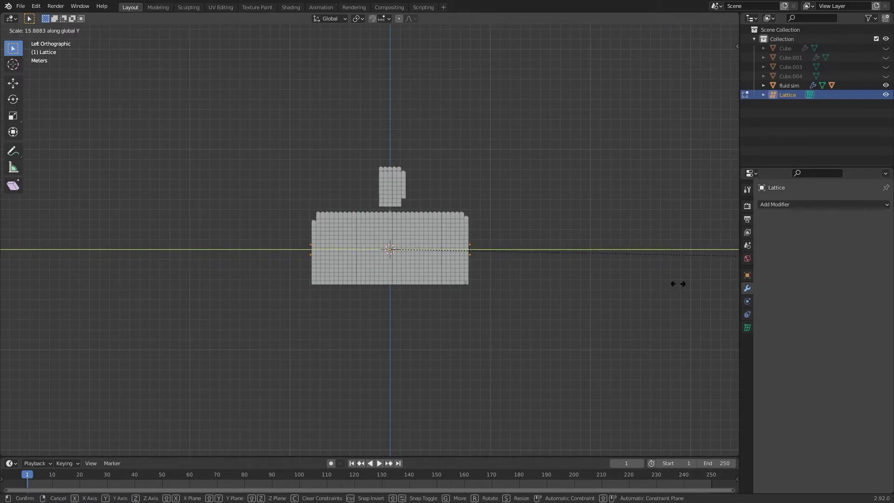
left_click(730, 276)
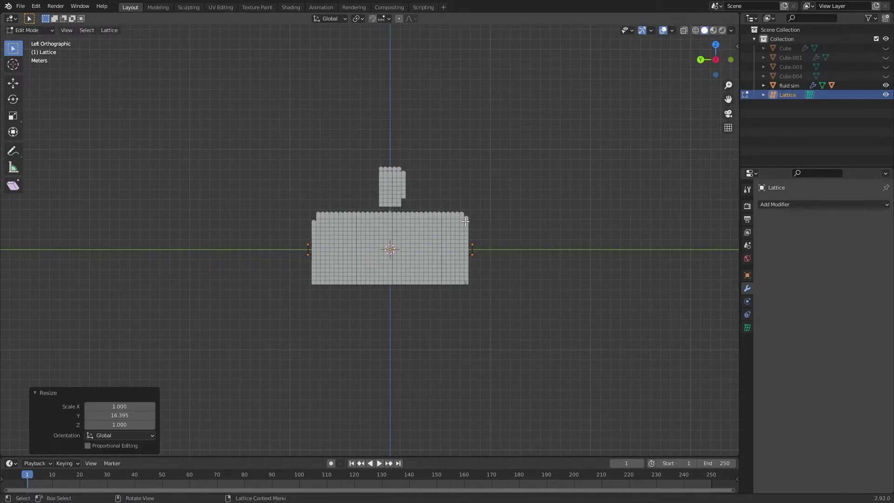
- Scale the lattice's points along Z by about 9.69 and move them up about 4.74 m
key("s")
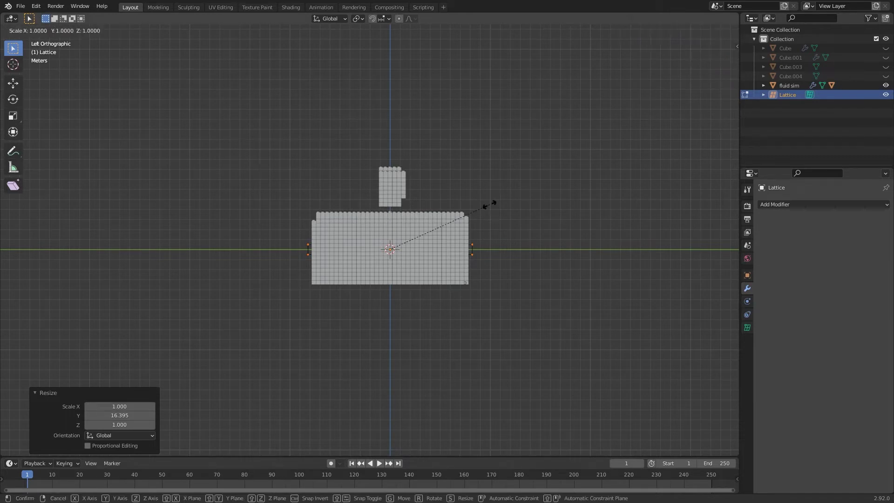
key("z")
left_click(506, 277)
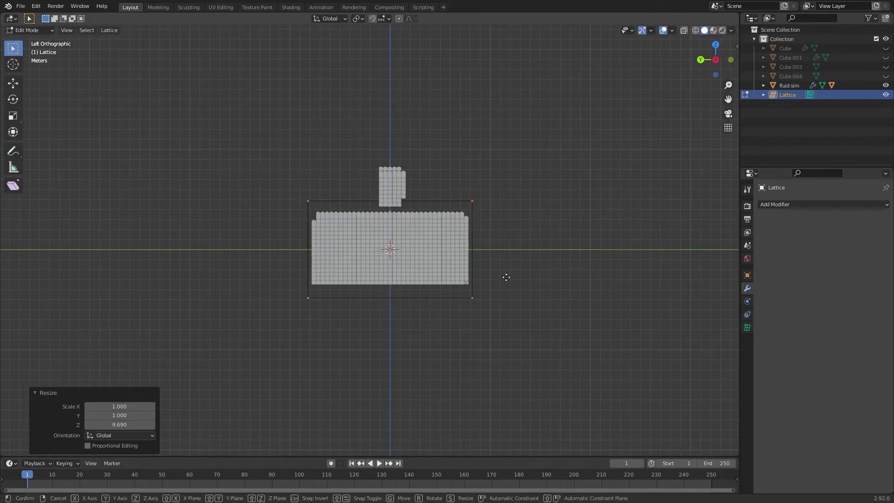
key("g")
key("z")
left_click(501, 233)
- Enclose the fluid mesh by scaling the lattice's points about 1.86 along Z and 7.41 along X, and return to Object Mode
key("s")
key("z")
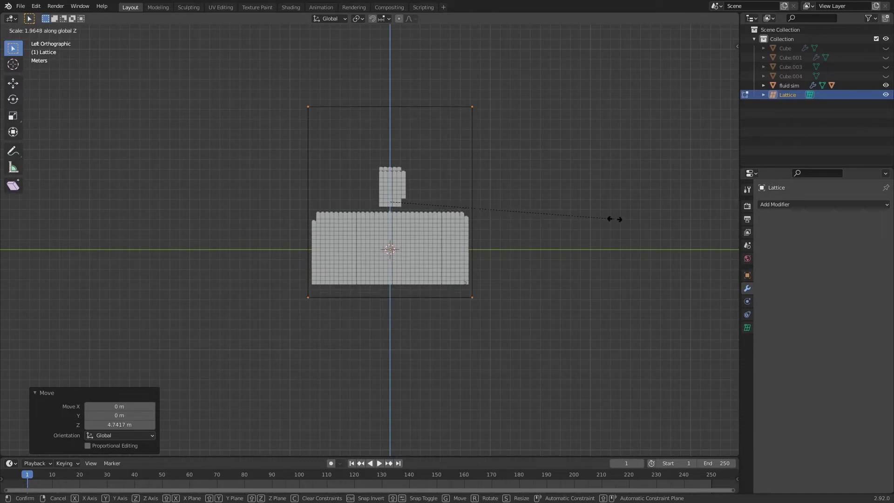
left_click(596, 222)
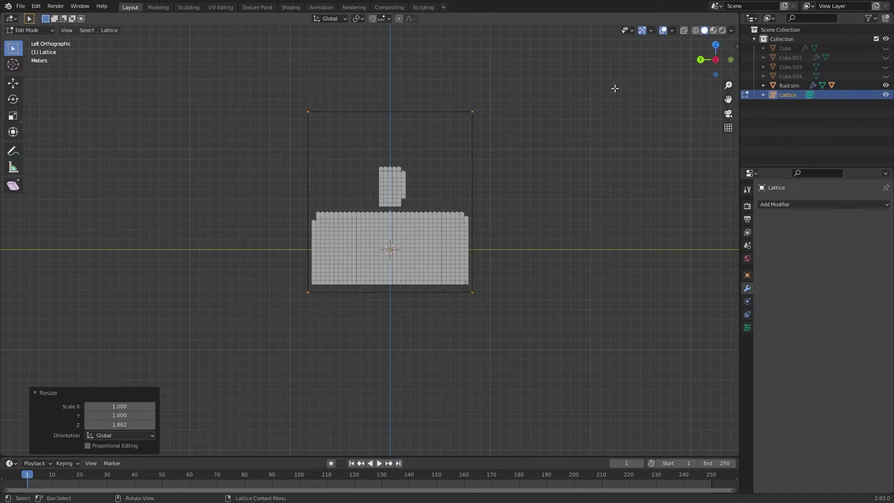
left_click(701, 60)
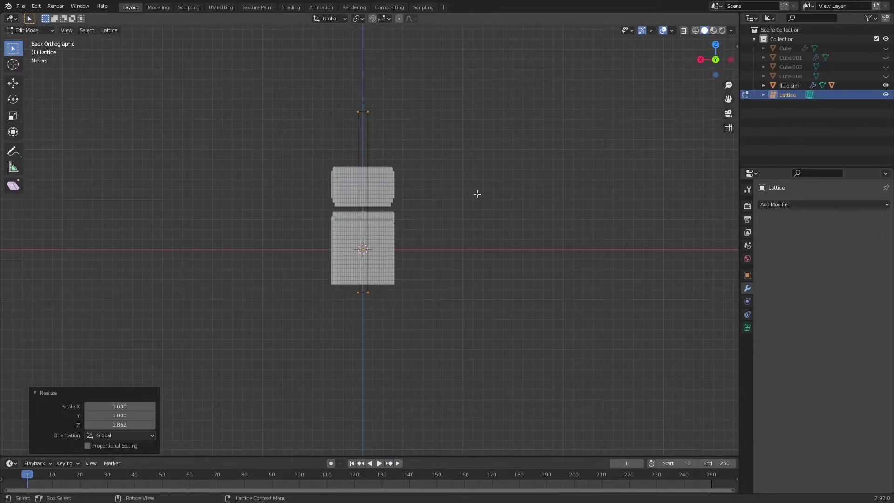
key("s")
key("x")
left_click(469, 279)
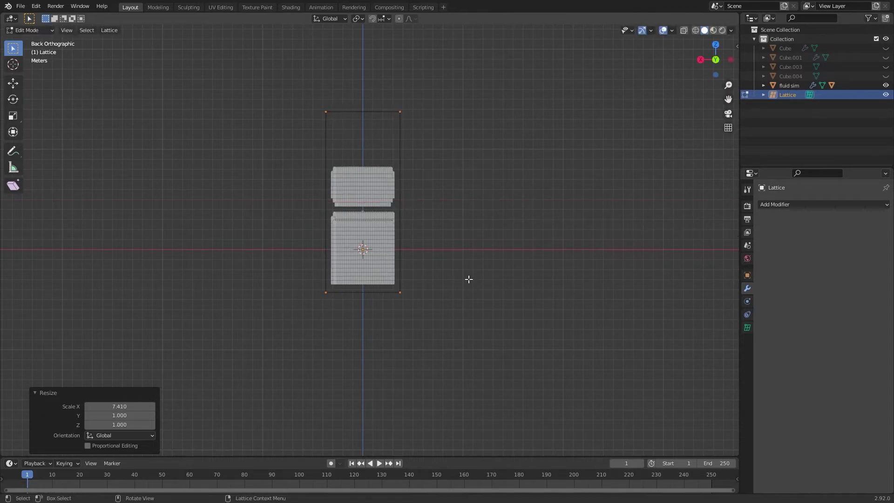
key("Tab")
middle_click_drag(407, 285, 447, 317)
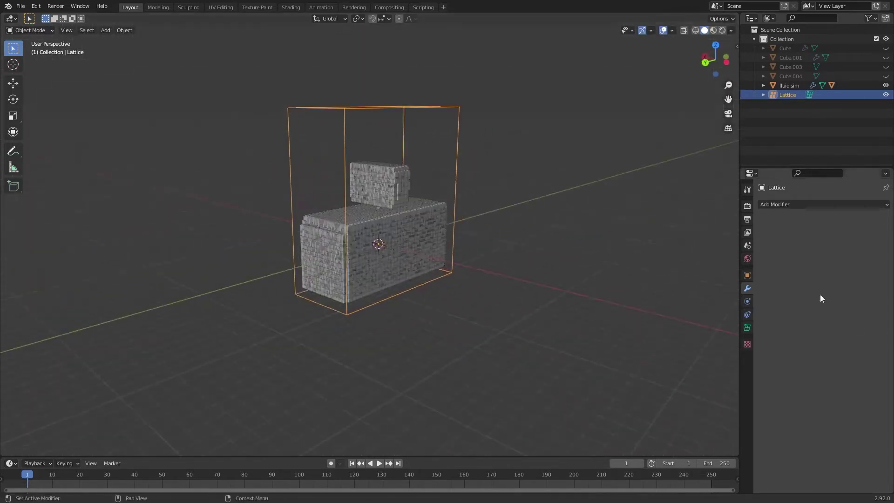
- Set the lattice's W resolution to 6
left_click(748, 326)
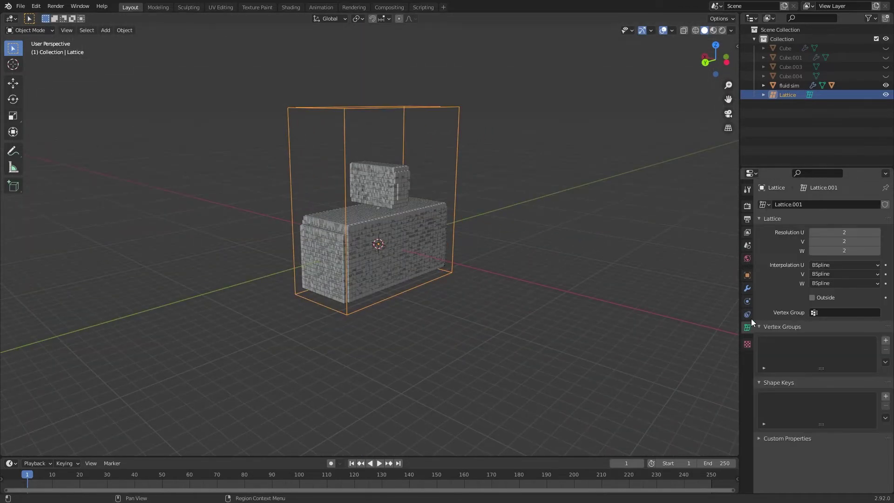
left_click(854, 252)
type("6")
key("Return")
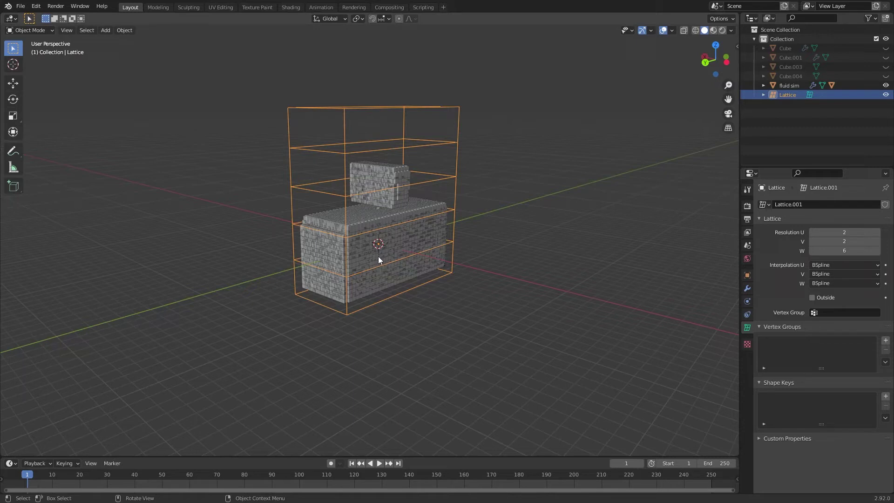
left_click(879, 252)
left_click(814, 252)
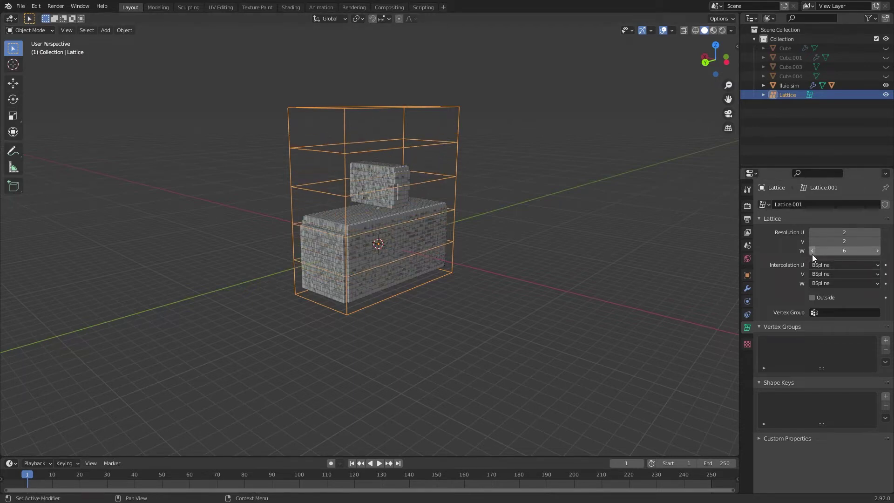
- Save the file and scale the lattice along Z so it extends below the fluid mesh
key("ctrl+s")
middle_click_drag(654, 276, 591, 272)
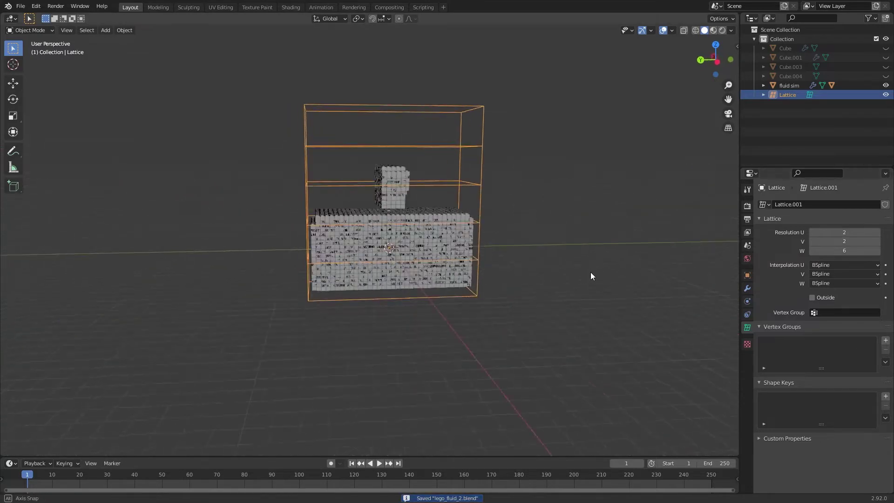
scroll(588, 272, "up", 4)
middle_click_drag(536, 276, 423, 236)
key("s")
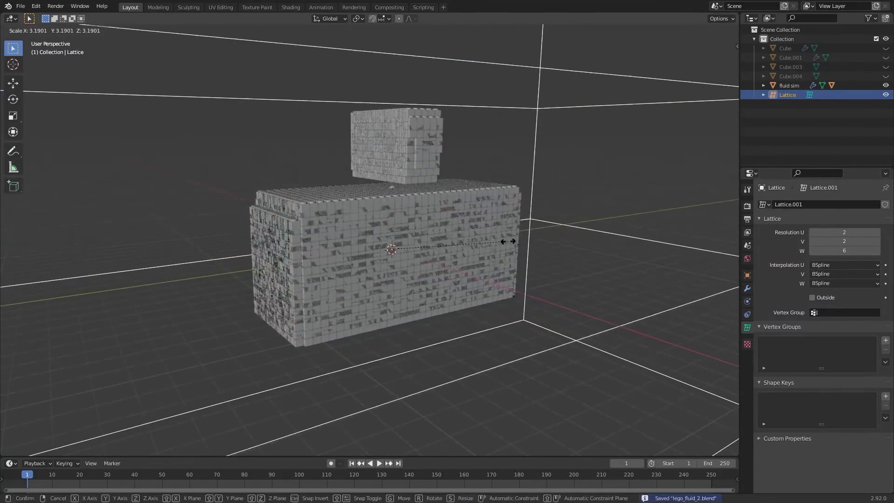
key("z")
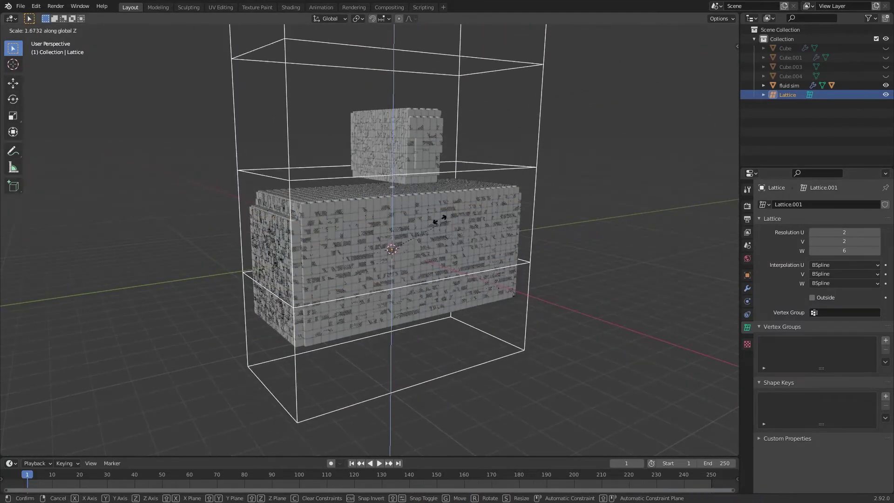
left_click(377, 220)
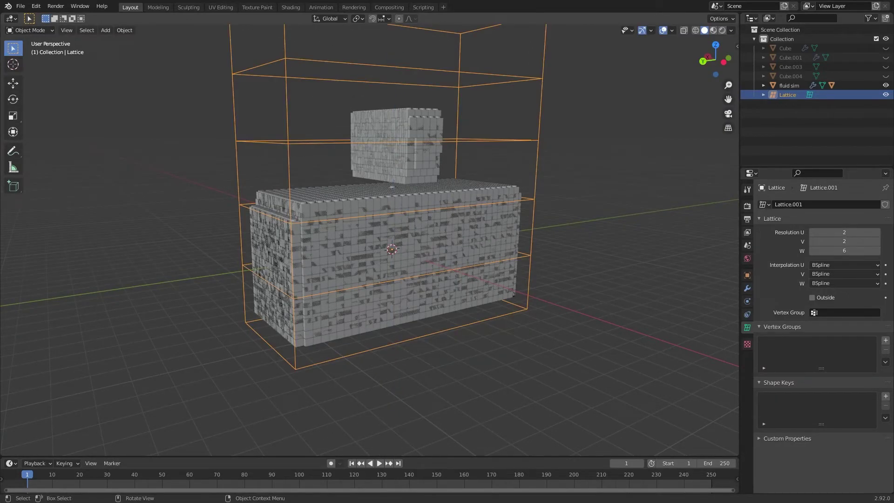
- Add a Lattice modifier to the fluid sim mesh and choose Lattice as its object
left_click(435, 229)
left_click(748, 288)
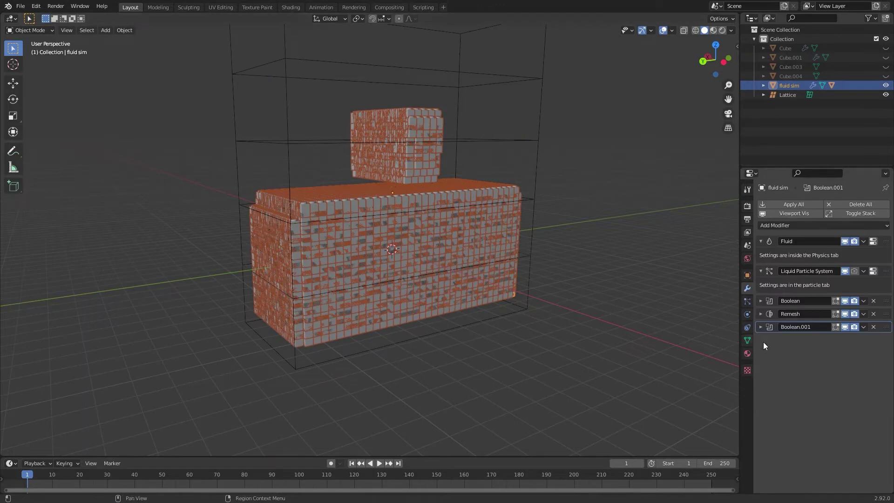
left_click(806, 225)
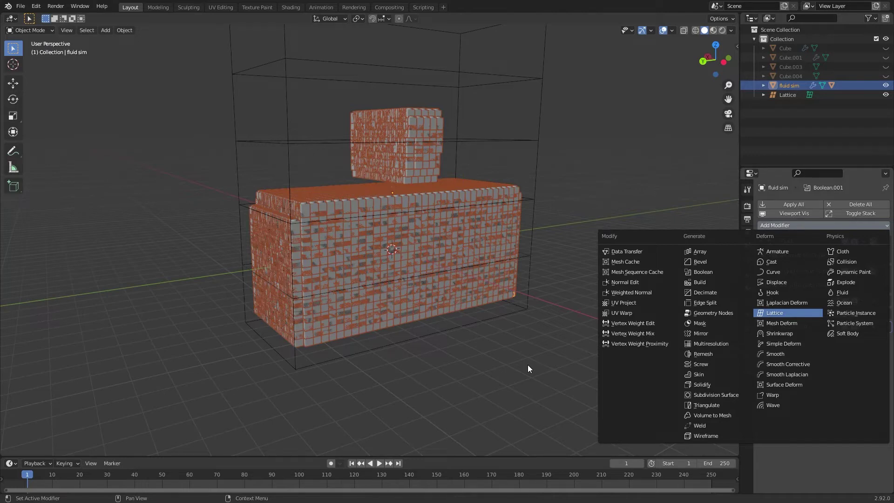
key("Return")
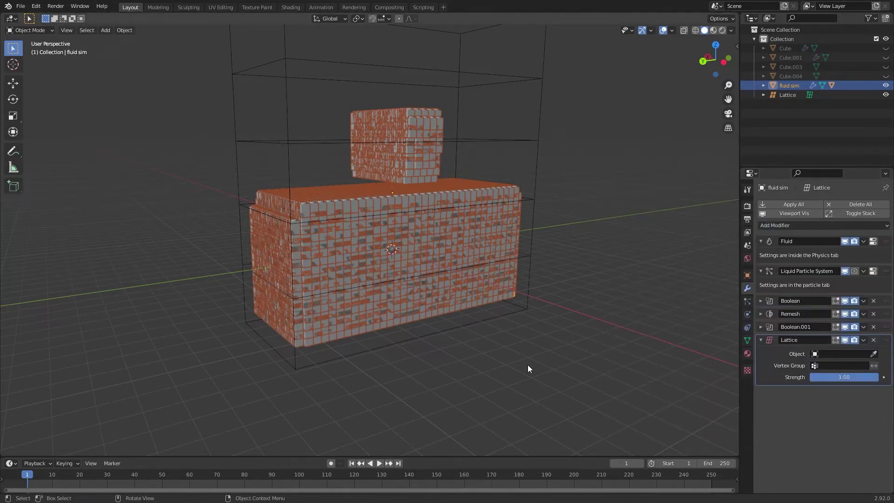
left_click(817, 355)
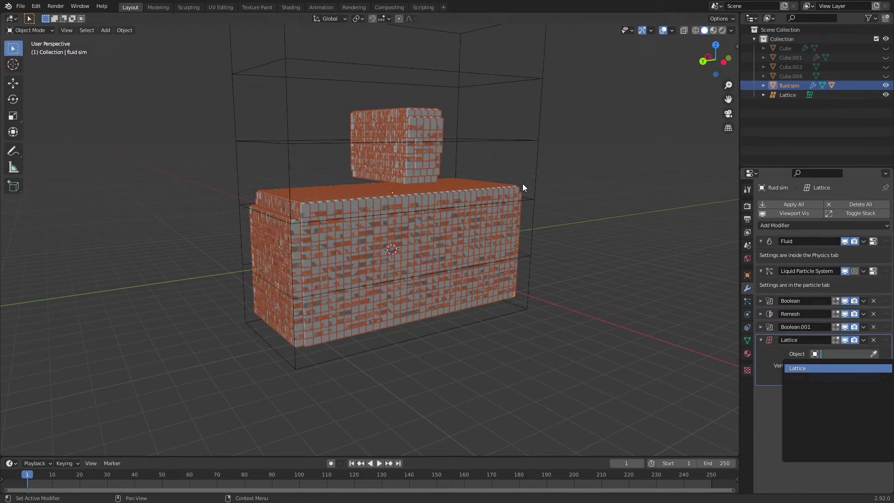
key("Return")
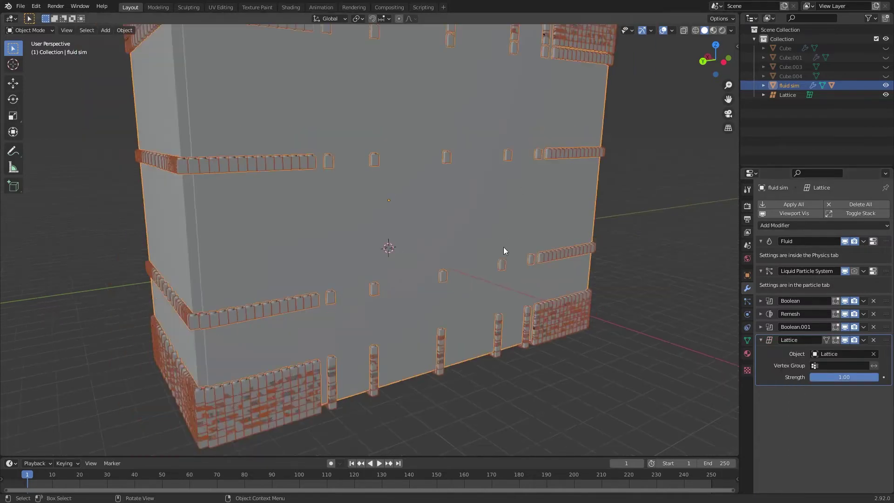
left_click(788, 95)
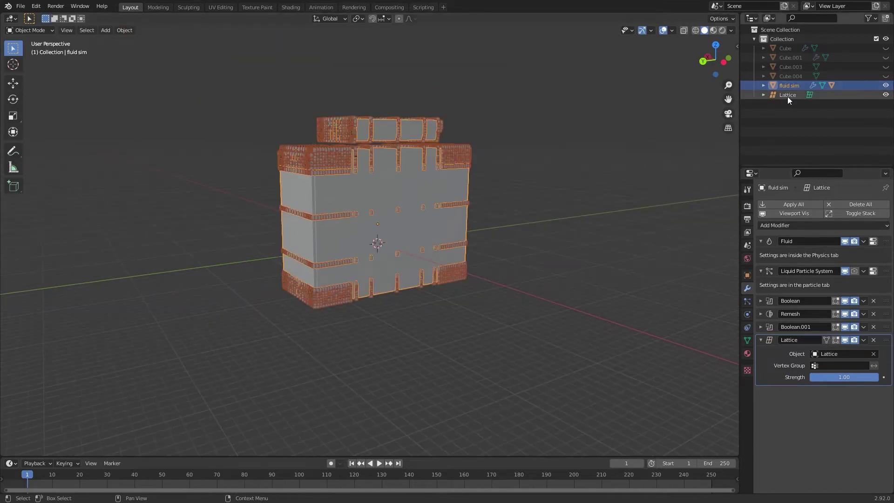
scroll(593, 243, "up", 4)
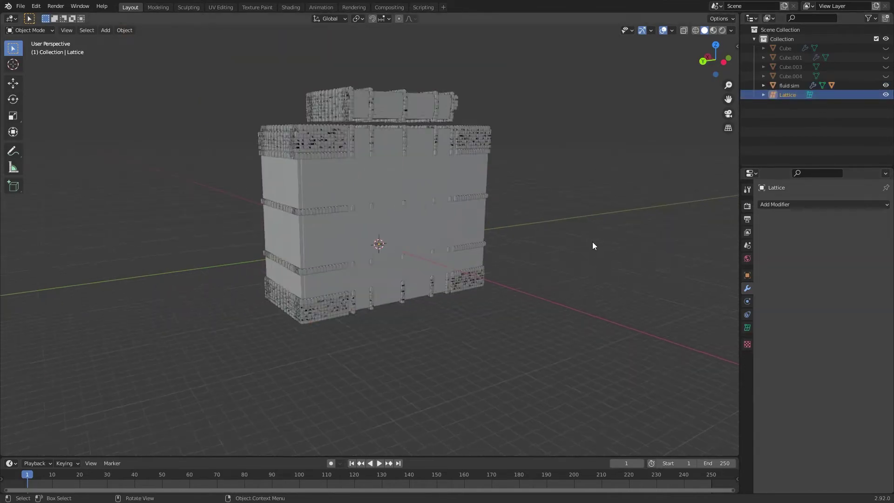
key("s")
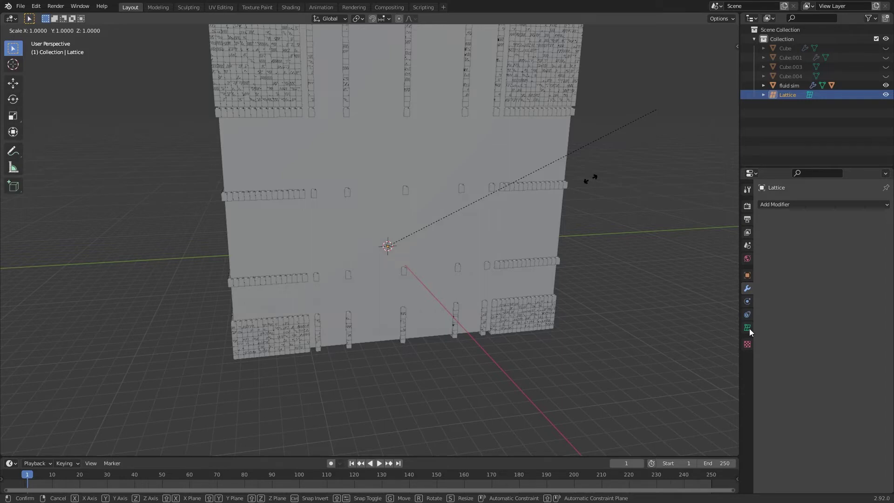
right_click(590, 180)
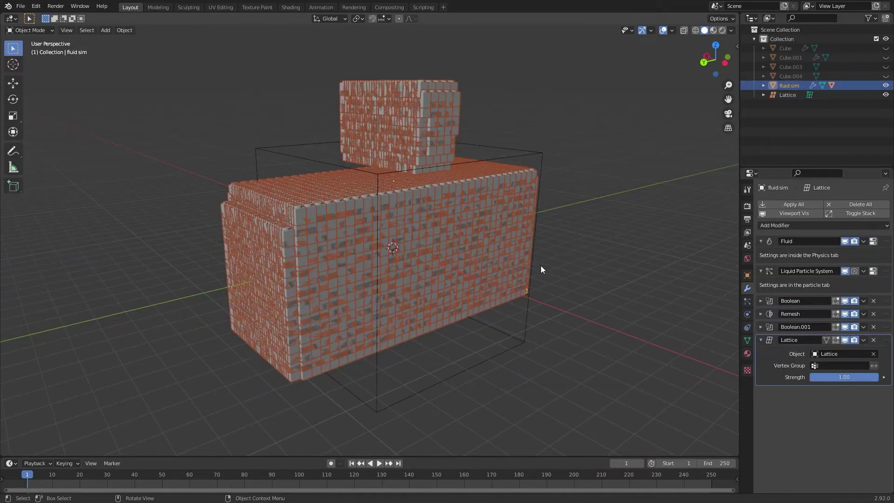
- Delete the existing lattice and add a new one with a 10 m radius at the world origin
left_click(350, 169)
key("x")
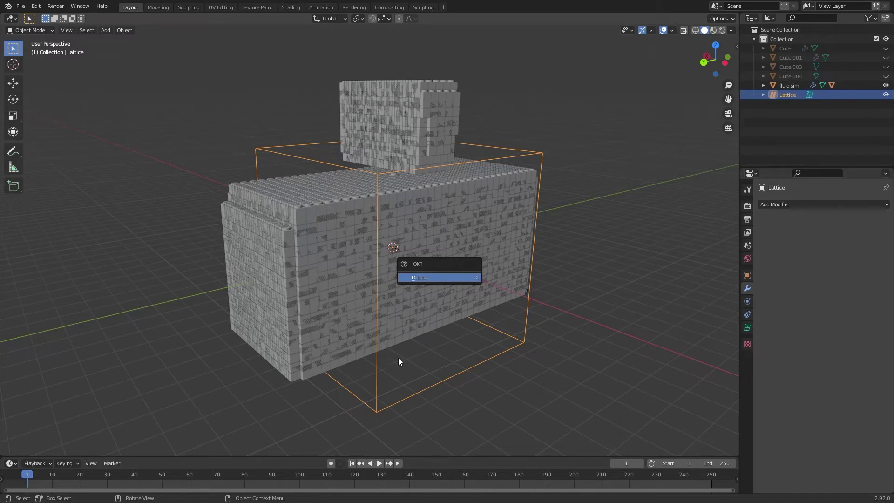
key("Return")
key("shift+a")
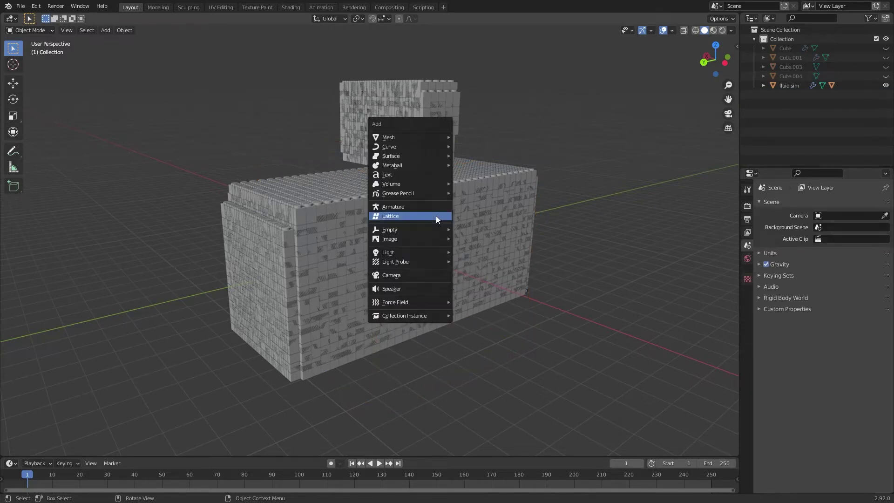
left_click(437, 220)
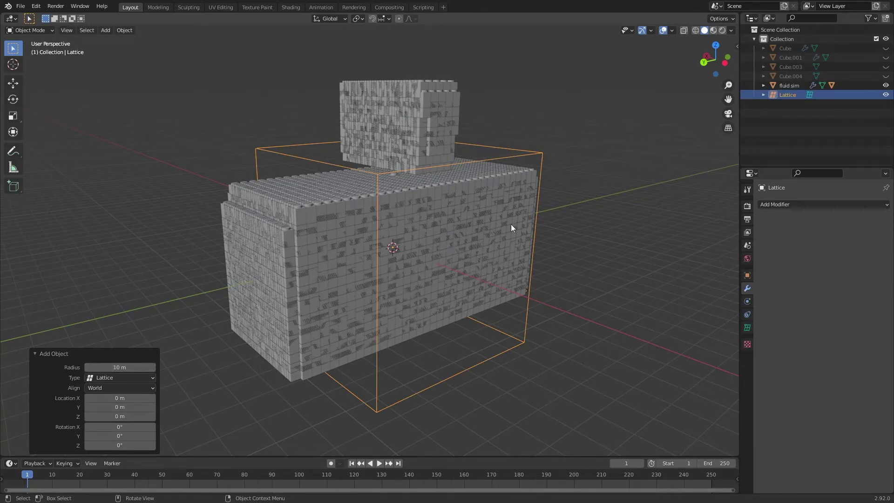
- Assign the new lattice as the object of the fluid sim mesh's Lattice modifier
left_click(447, 242)
left_click(838, 354)
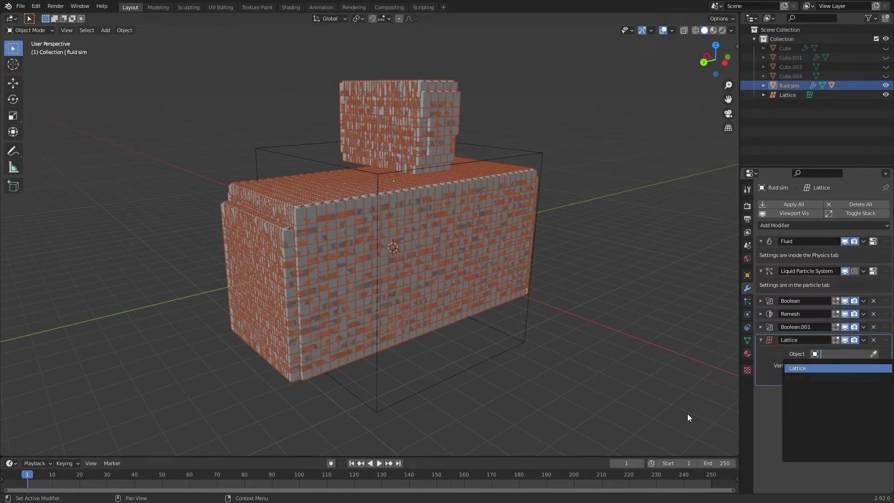
key("Return")
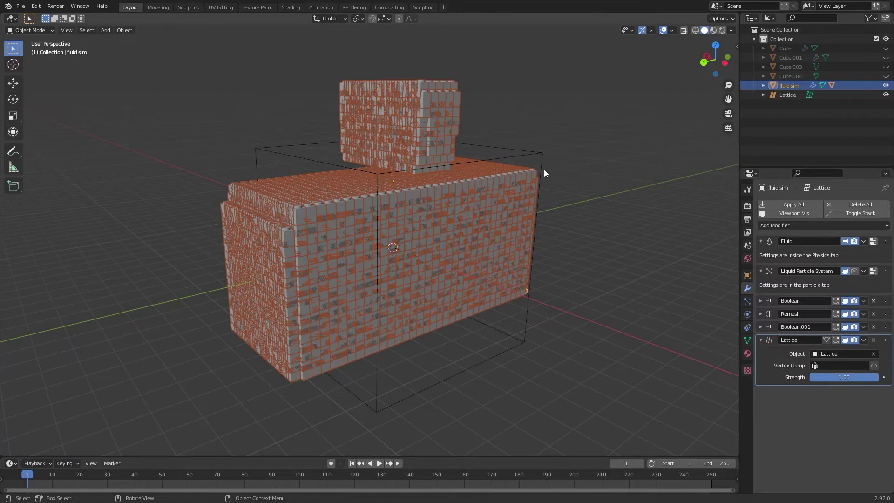
- Select the new lattice and look at it against the fluid mesh in the left orthographic view
left_click(536, 155)
left_click(725, 63)
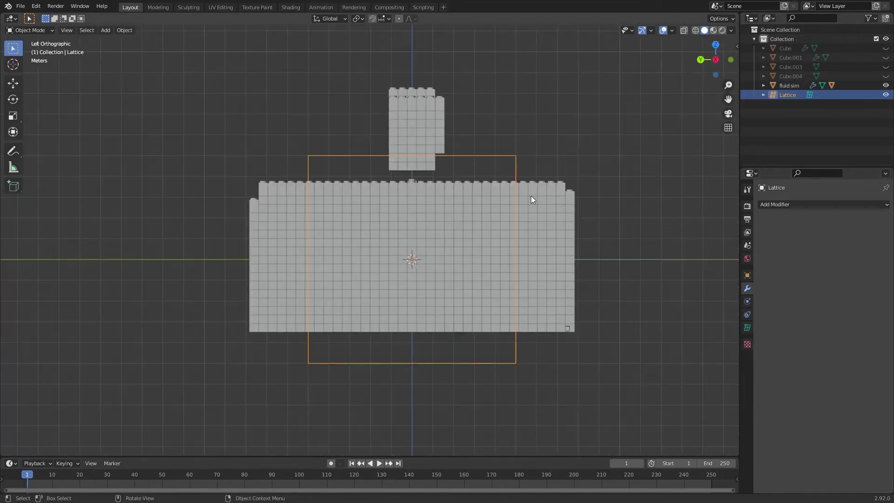
scroll(283, 223, "up", 9)
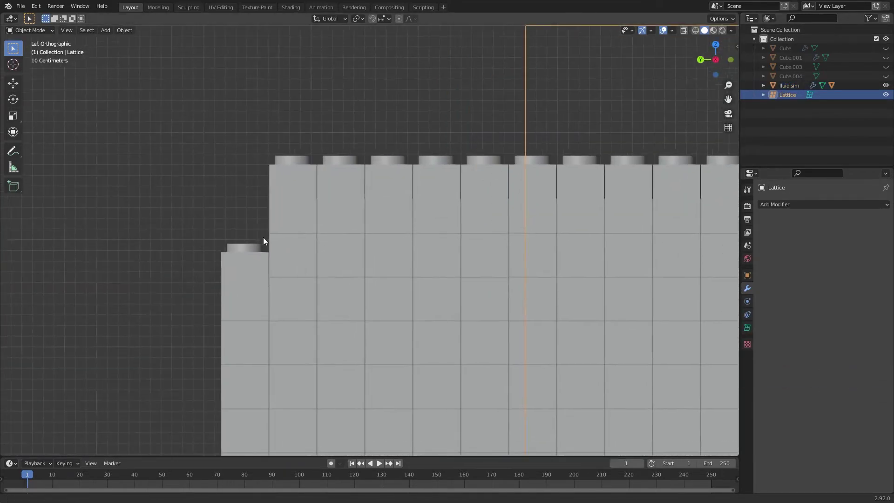
scroll(451, 248, "up", 2, "ctrl")
key("r")
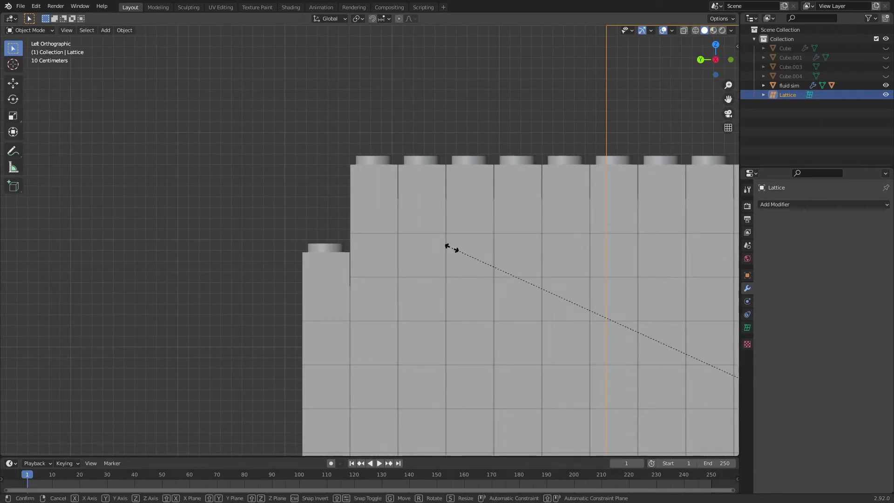
key("s")
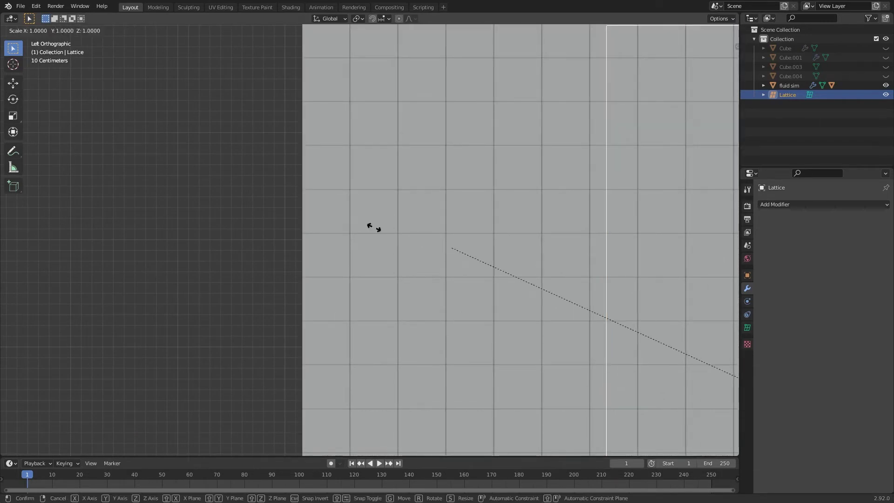
key("z")
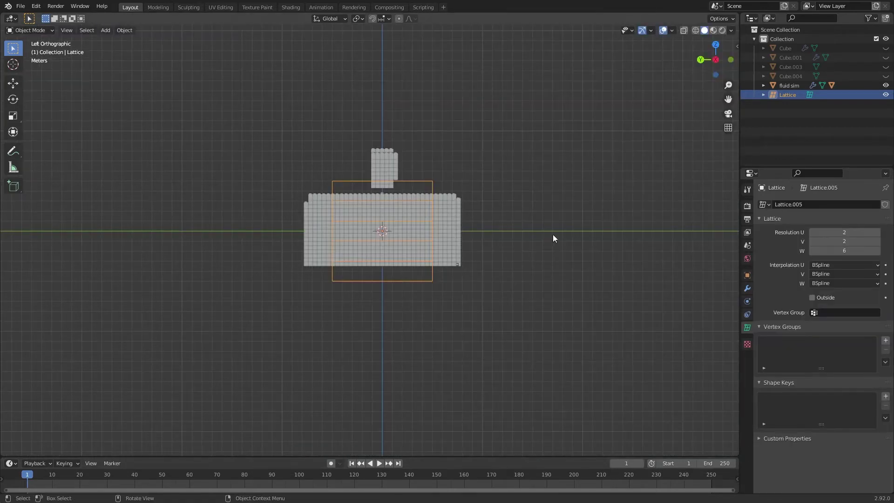
- Fit the lattice's footprint to the fluid mesh by scaling it about 1.617 along Y and 0.672 along X
scroll(553, 238, "up", 1)
key("s")
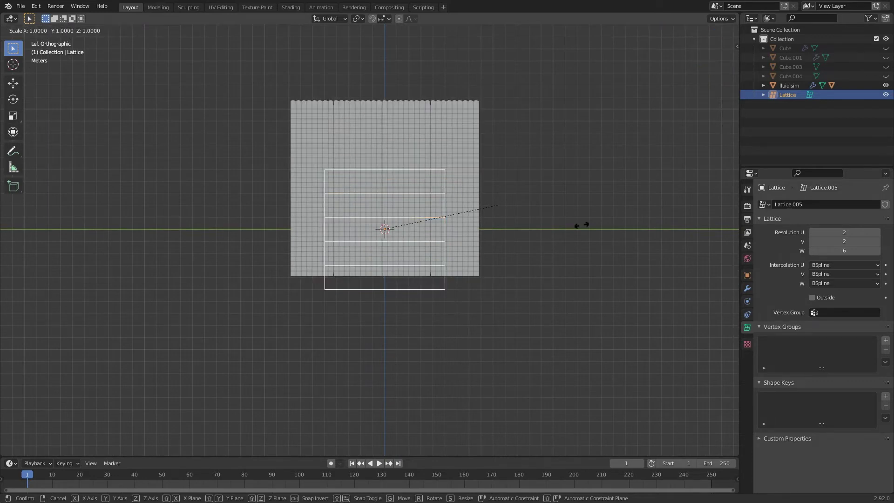
key("y")
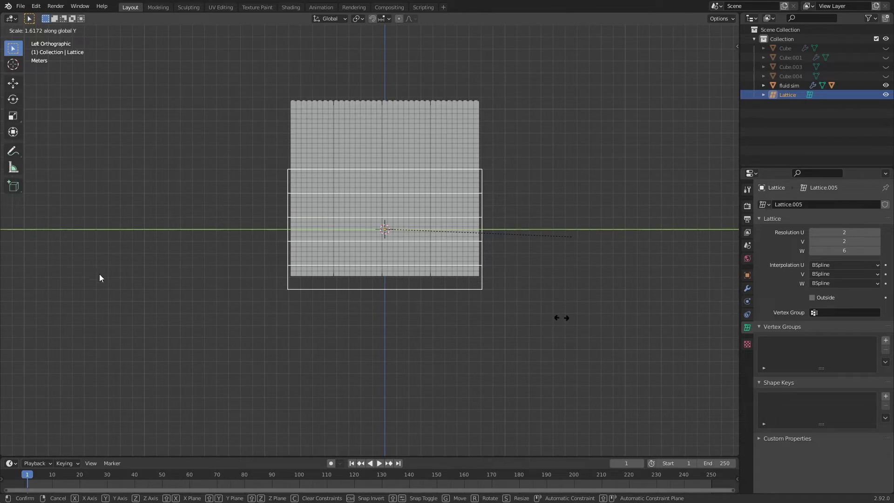
left_click(299, 279)
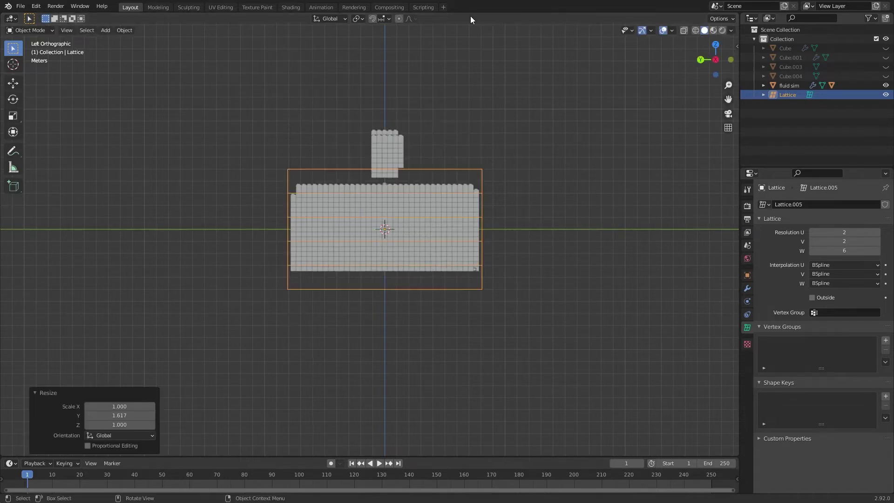
left_click(701, 59)
key("s")
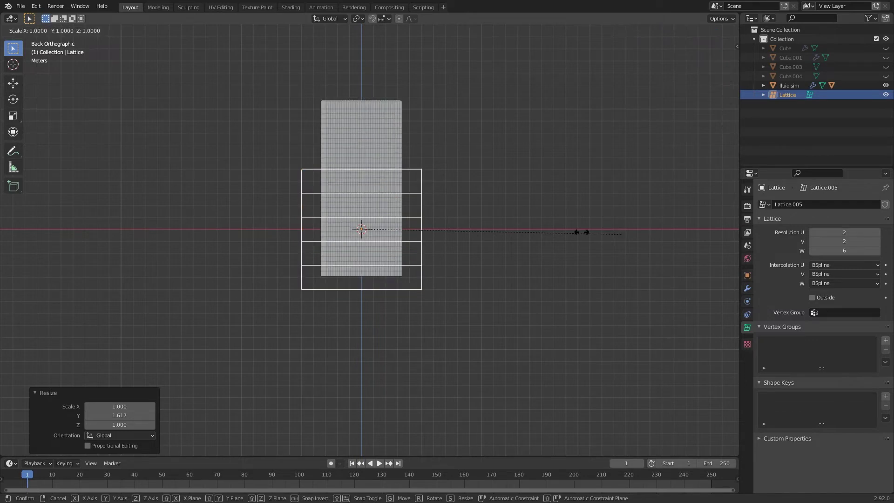
key("x")
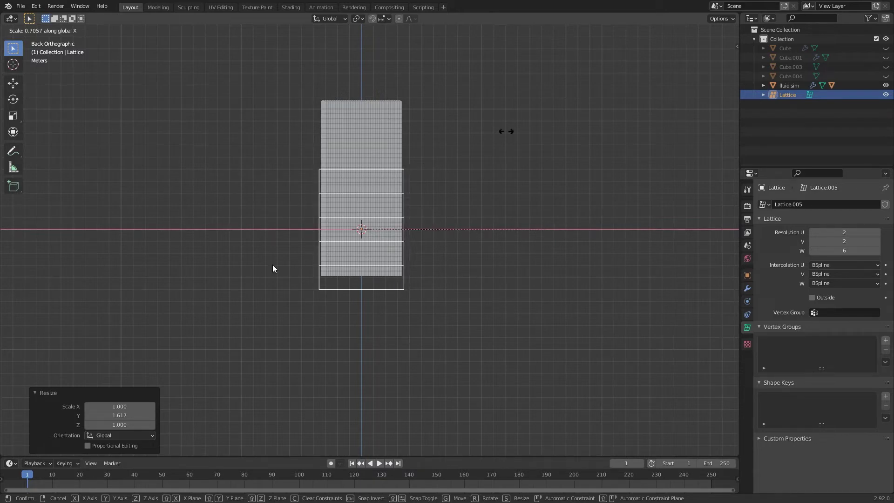
left_click(300, 238)
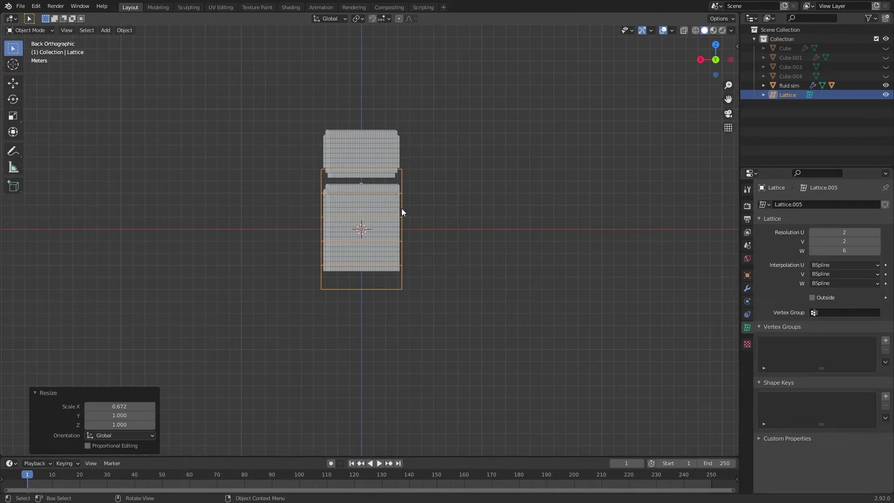
- Move the lattice up about 4.08 m and scale it about 1.597 along Z to enclose the fluid mesh's height
scroll(402, 208, "up", 3)
key("g")
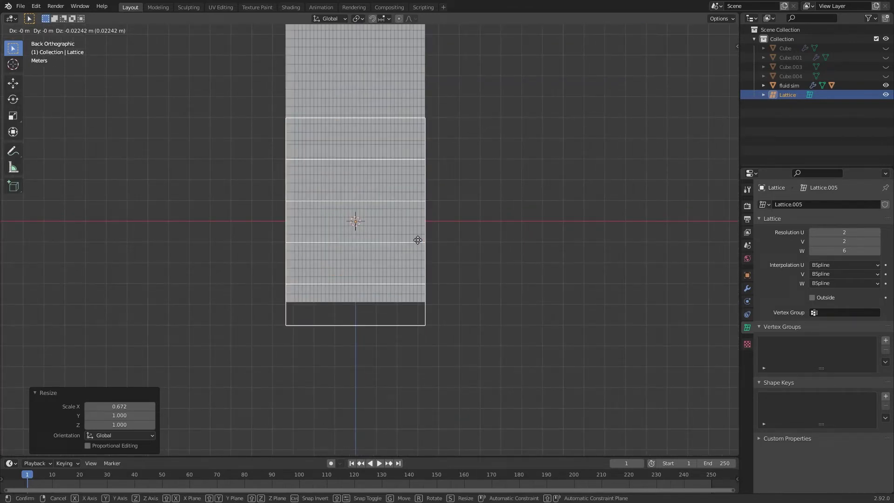
key("z")
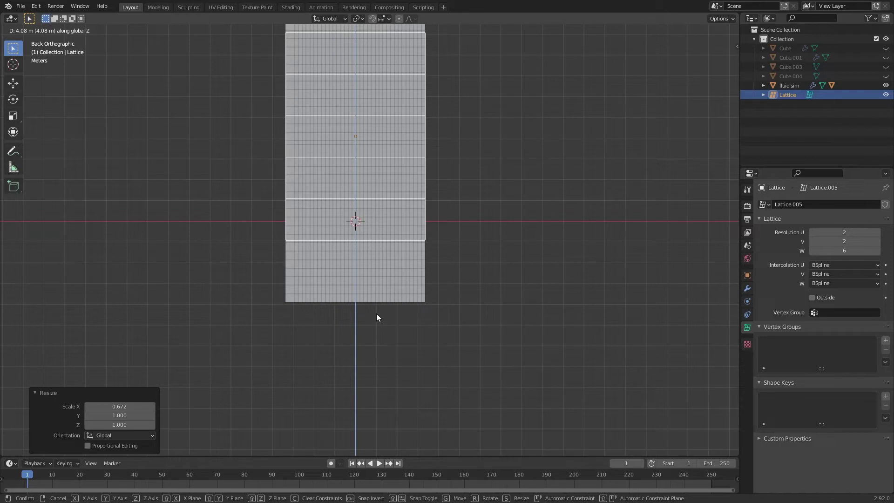
left_click(459, 58)
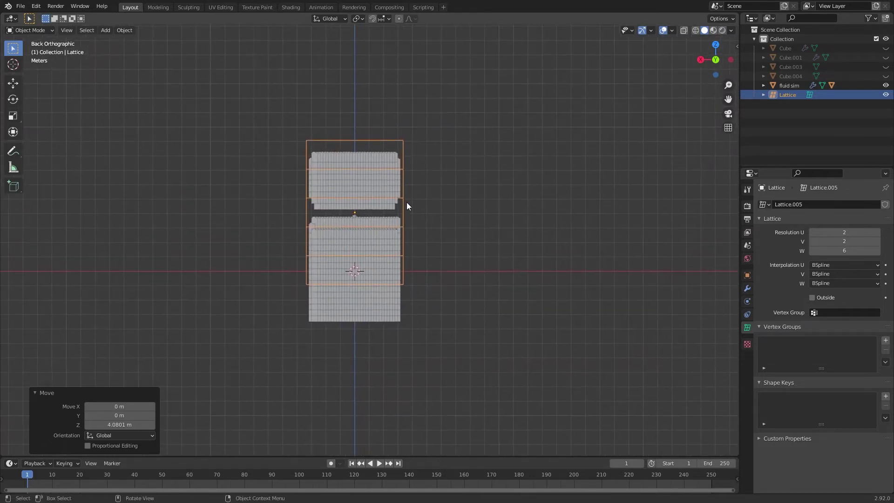
scroll(407, 202, "up", 2)
key("s")
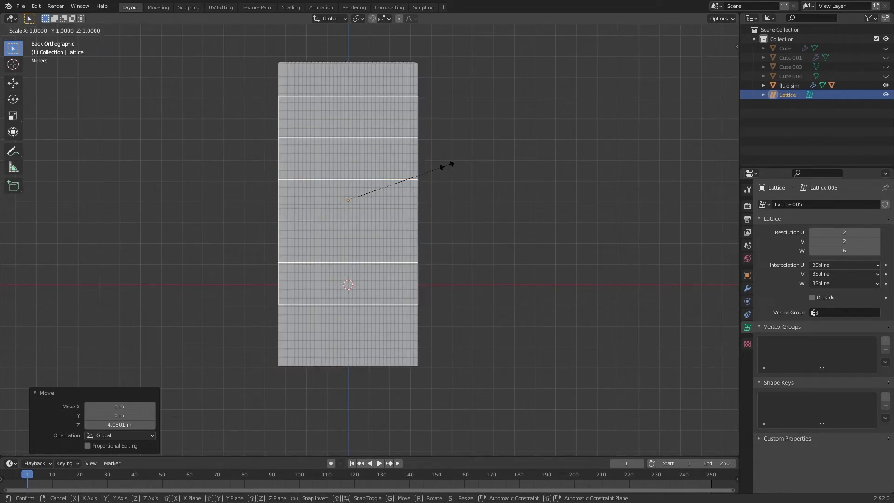
key("z")
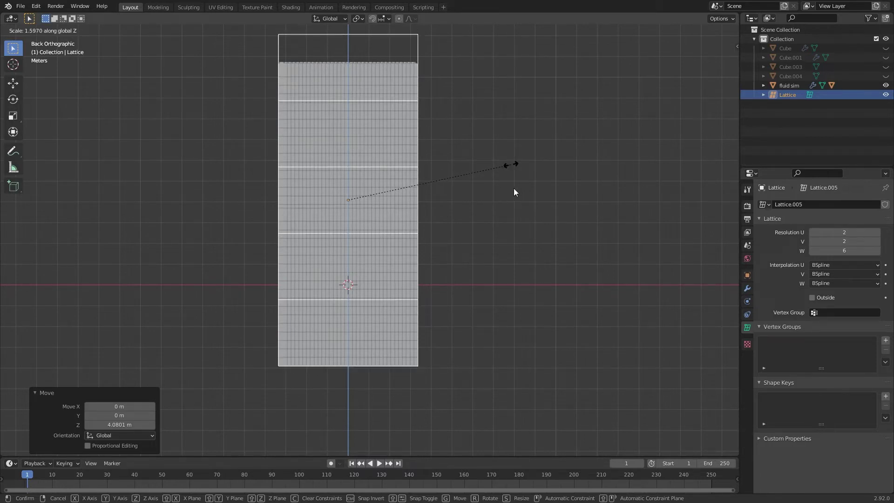
left_click(485, 224)
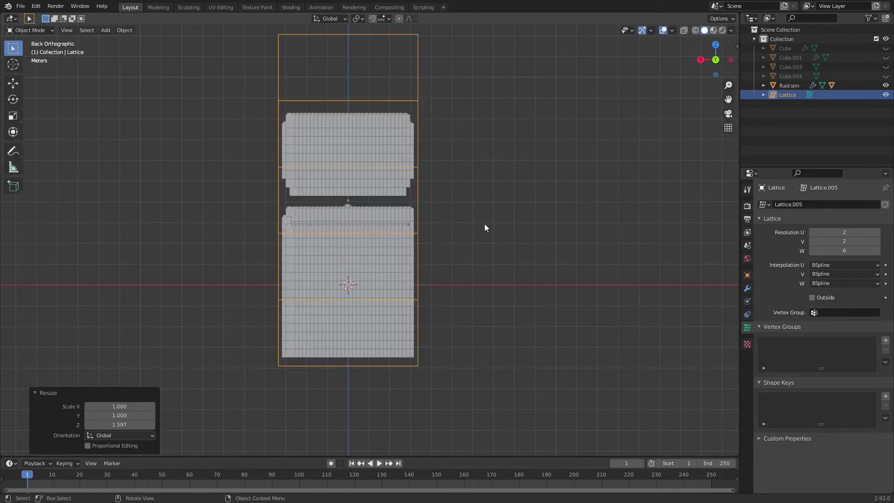
- Scale the lattice's control points about 1.564 along Z in Edit Mode and return to Object Mode
middle_click_drag(484, 256, 408, 310)
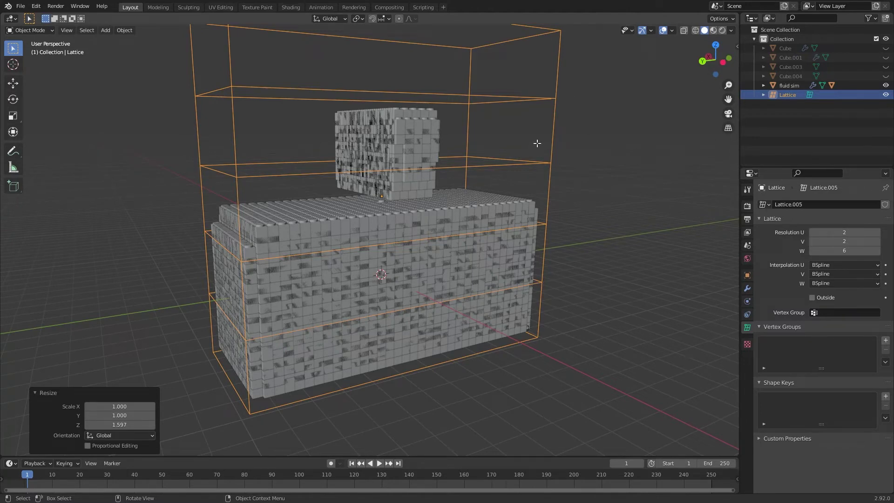
key("Tab")
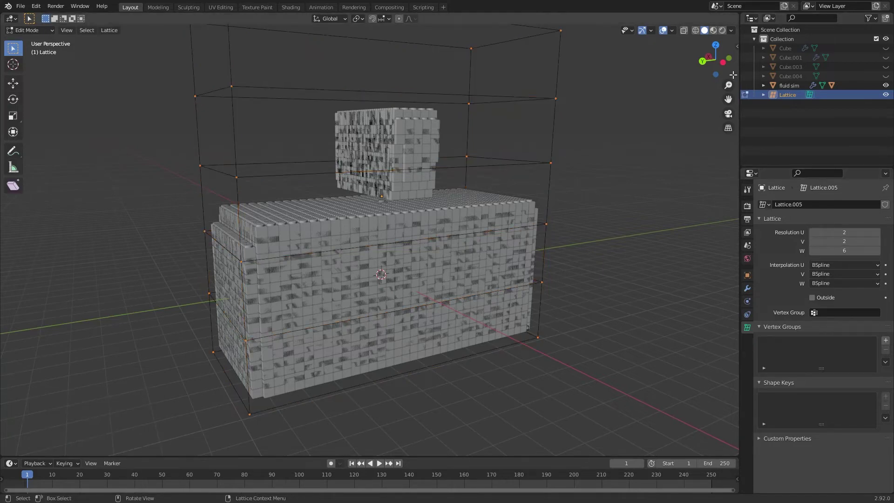
left_click(724, 63)
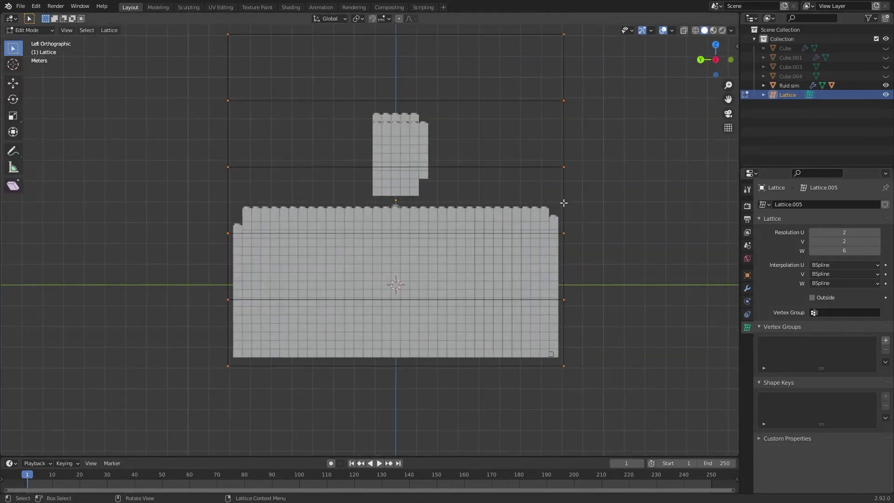
scroll(139, 354, "down", 3)
scroll(273, 329, "up", 5)
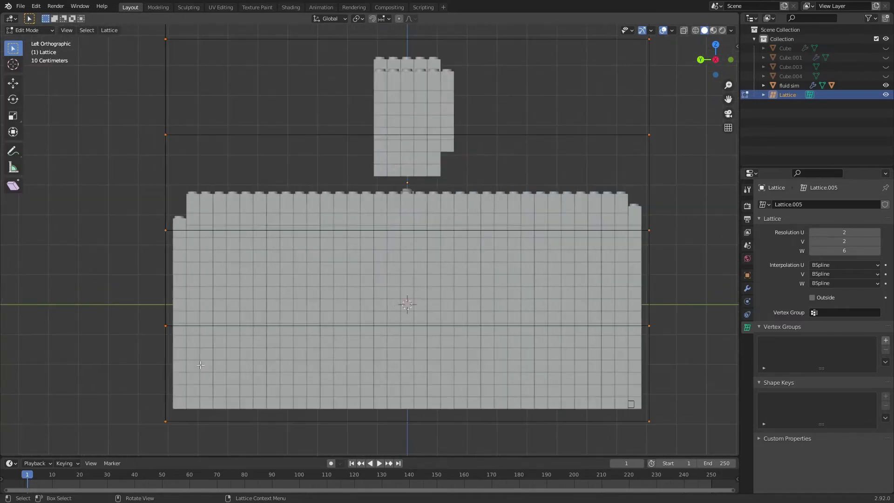
scroll(272, 329, "up", 3)
key("s")
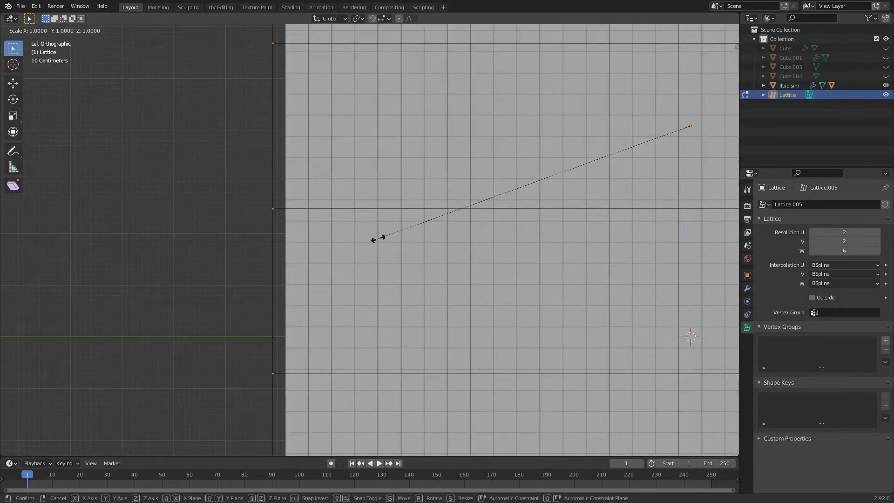
key("z")
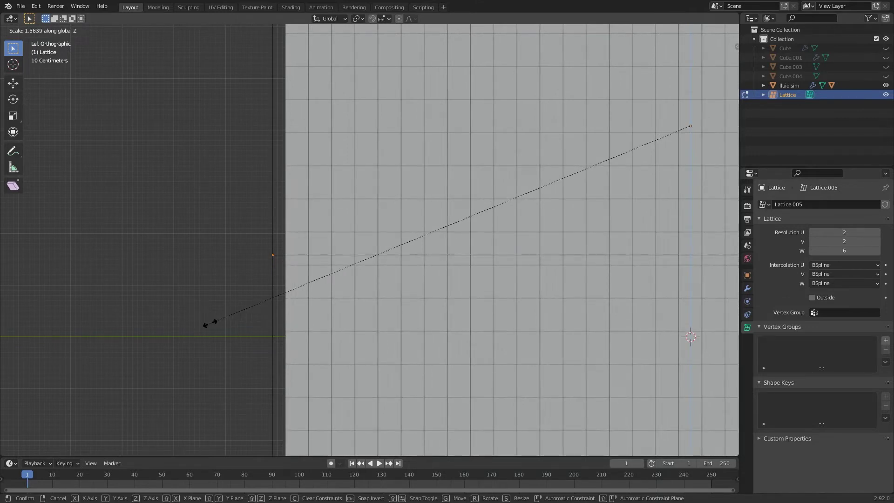
left_click(210, 323)
scroll(224, 312, "down", 2)
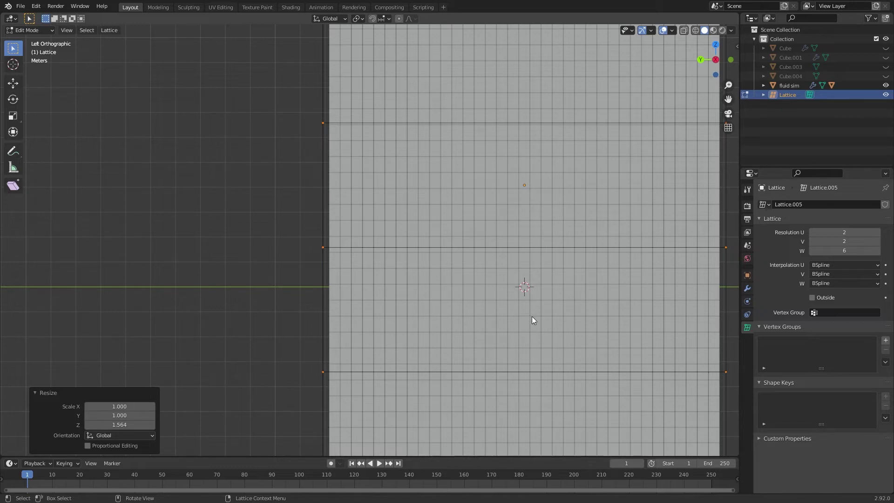
key("Tab")
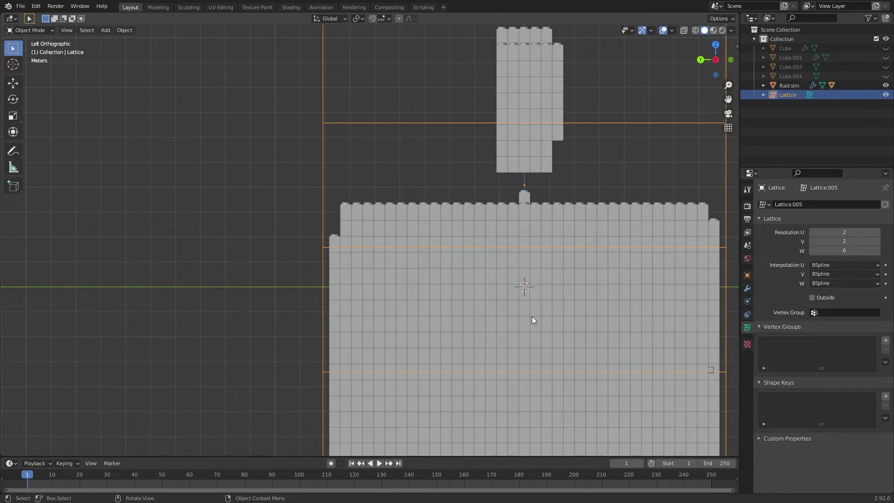
- Apply the scale transform of the fluid sim mesh
scroll(379, 345, "up", 12)
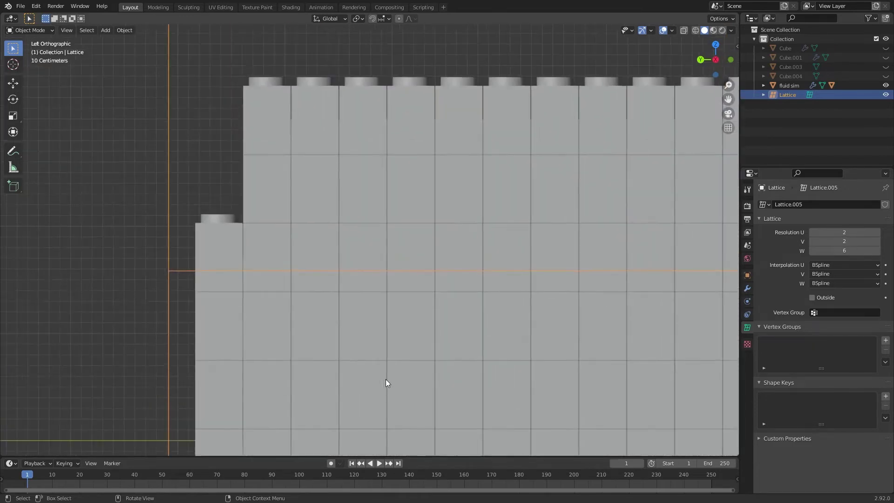
middle_click_drag(417, 279, 459, 278)
left_click(299, 176)
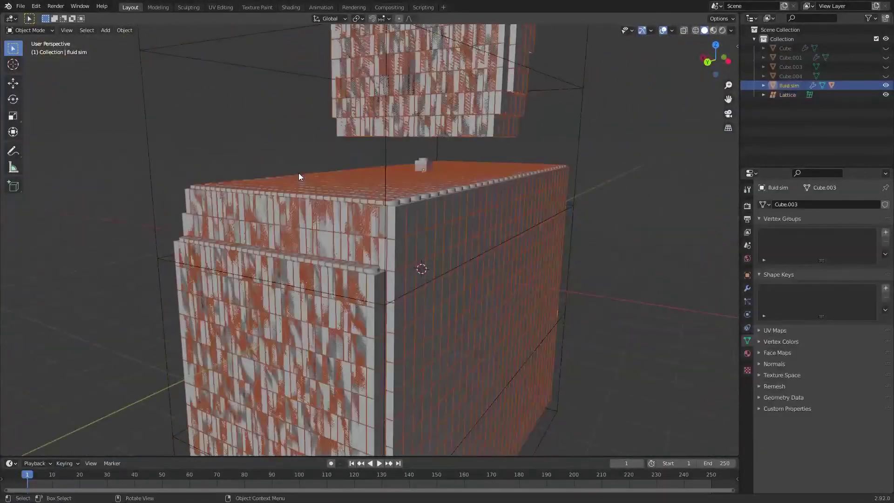
key("ctrl+a")
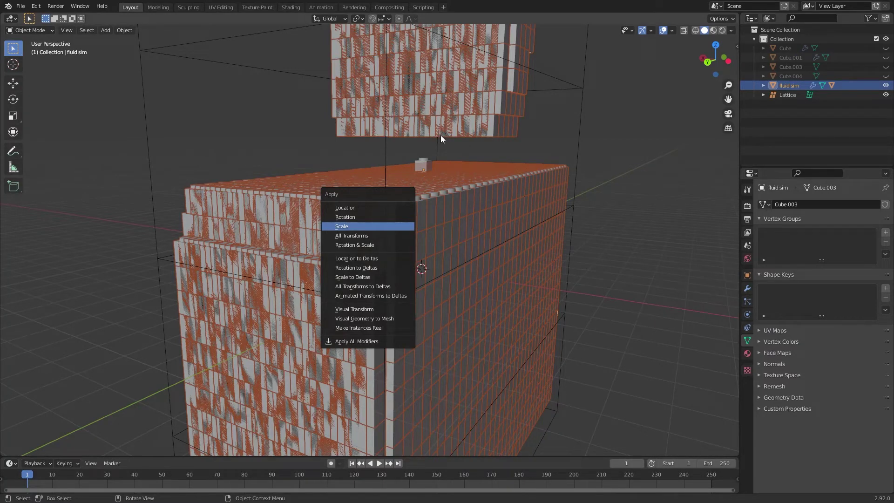
key("Return")
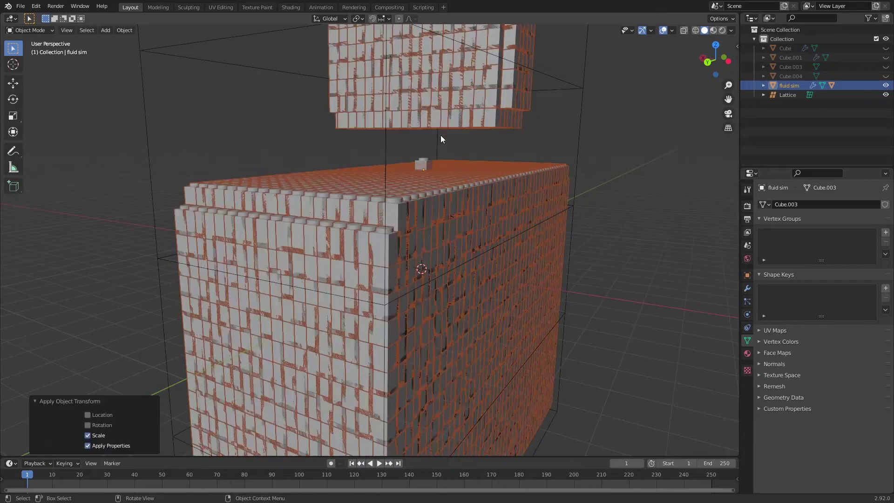
- Scale the lattice's control points about 1.097 along Y in Edit Mode and check the spacing of the bricks
middle_click_drag(440, 135, 398, 211)
left_click(387, 134)
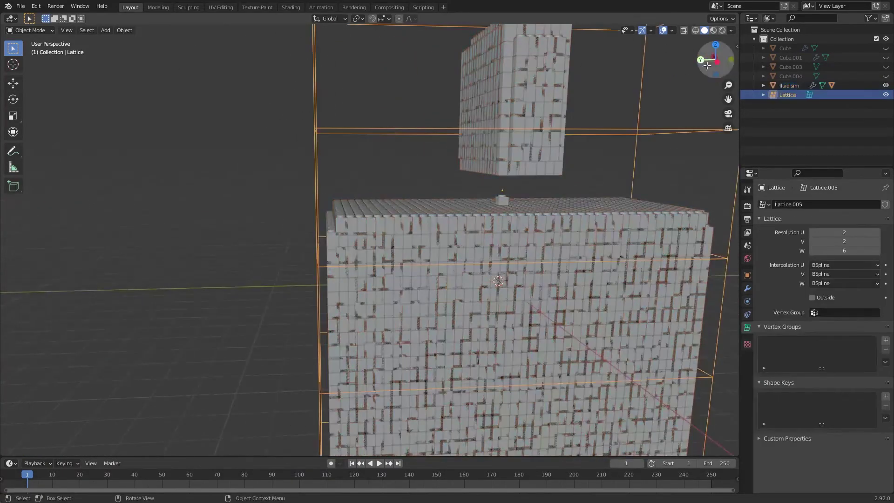
left_click(718, 63)
scroll(298, 266, "up", 5)
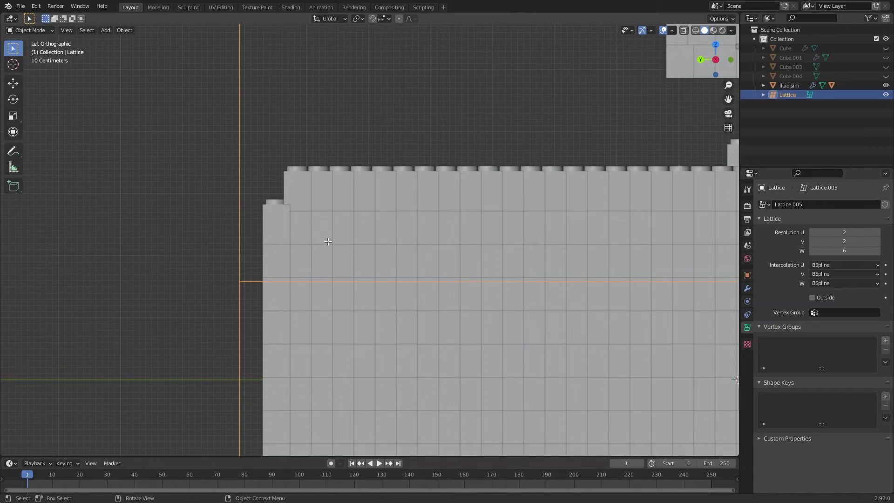
key("Tab")
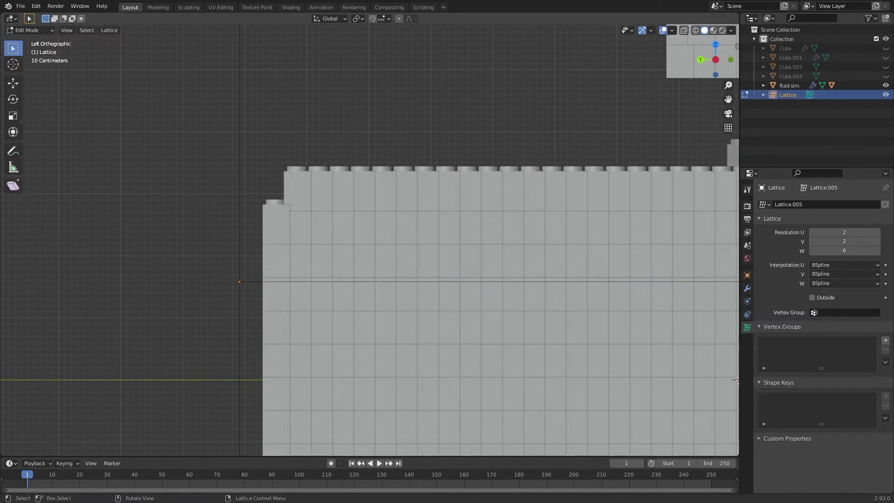
key("s")
key("y")
left_click(631, 236)
scroll(631, 236, "up", 5)
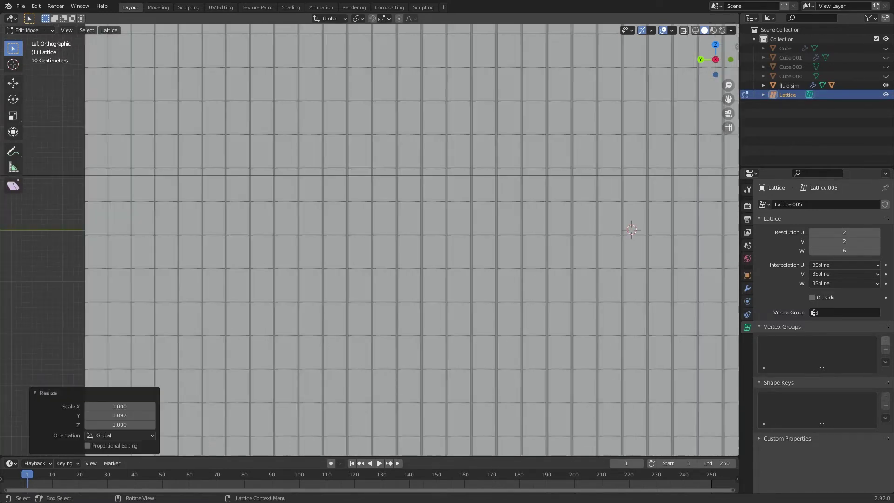
middle_click_drag(608, 295, 716, 275, "shift")
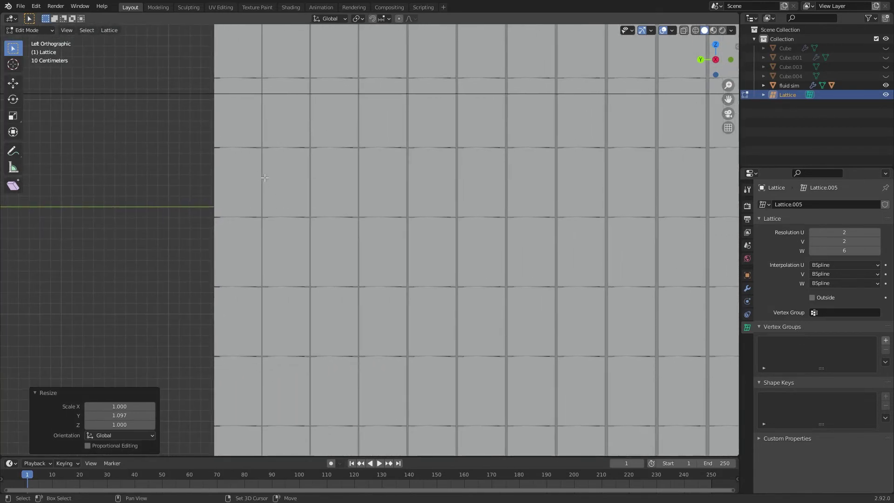
middle_click_drag(512, 227, 475, 198, "shift")
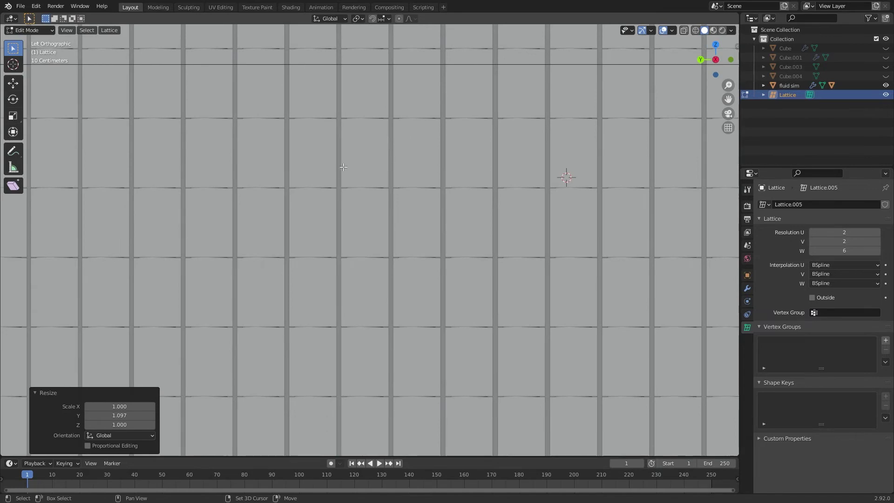
scroll(474, 197, "down", 10)
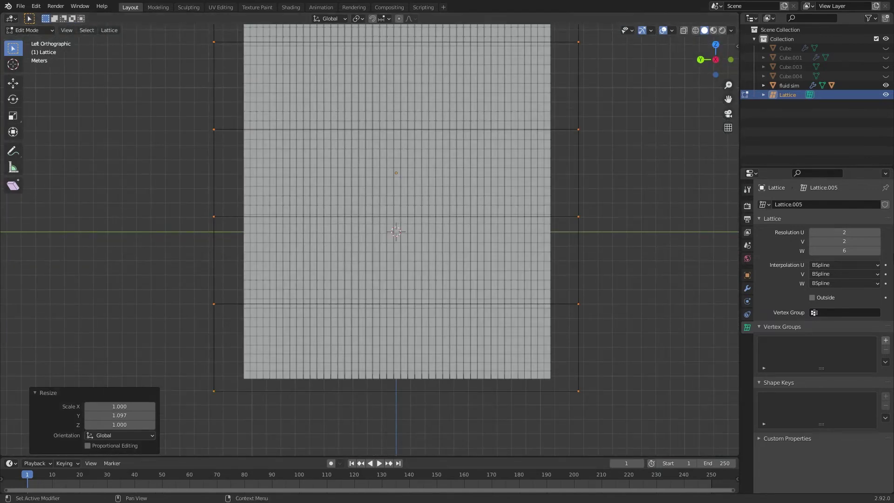
- Set the lattice's resolution to 6 in both V and U
left_click(842, 241)
type("6")
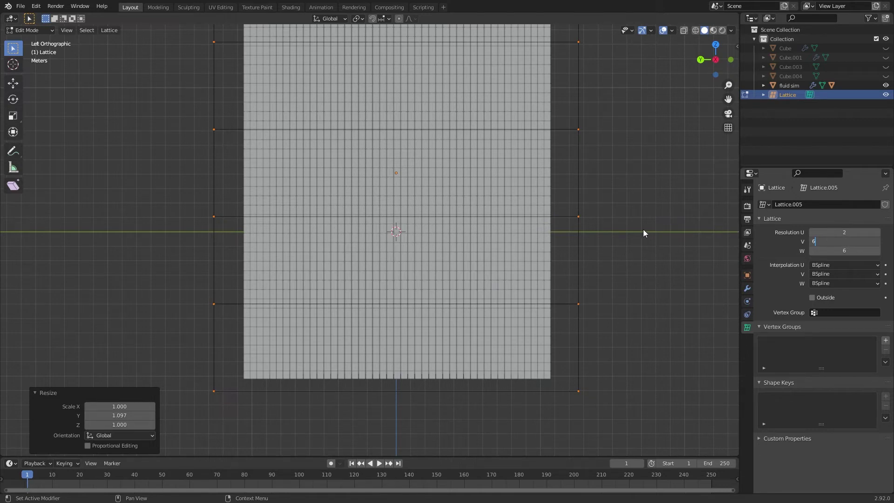
key("Return")
left_click(848, 231)
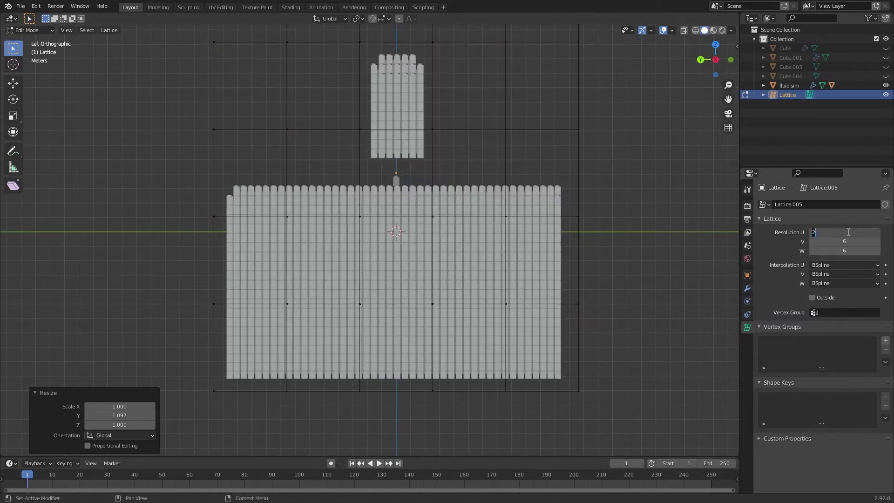
type("6")
key("Return")
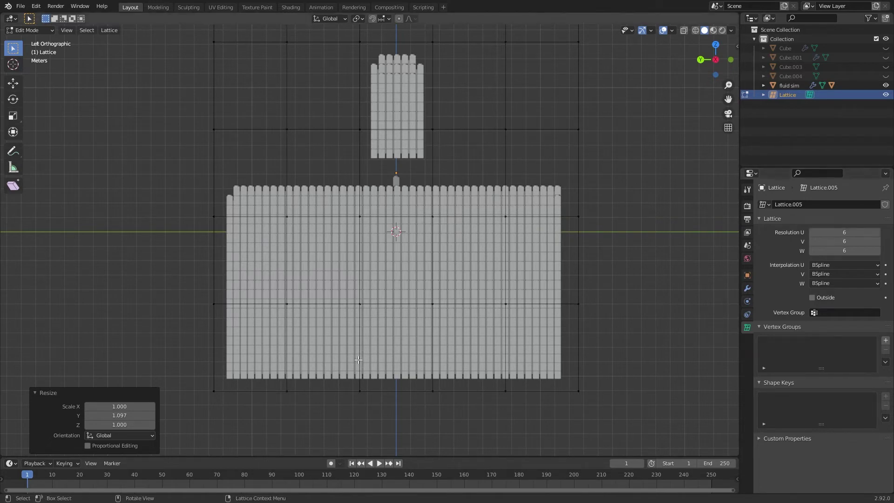
- Examine the brick spacing of the lattice-deformed fluid mesh up close and from several angles
scroll(513, 307, "up", 12)
scroll(514, 306, "down", 3)
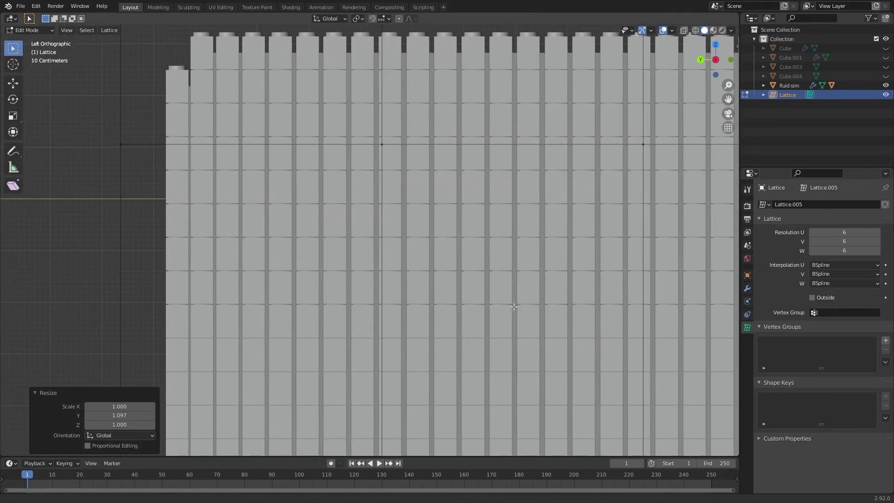
middle_click_drag(645, 262, 97, 144, "shift")
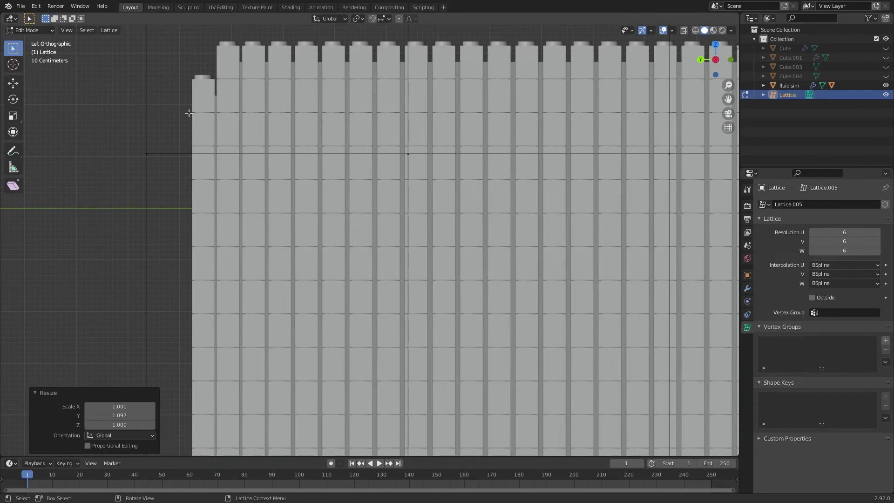
scroll(189, 113, "up", 3)
middle_click_drag(239, 105, 262, 205, "shift")
scroll(422, 221, "down", 4)
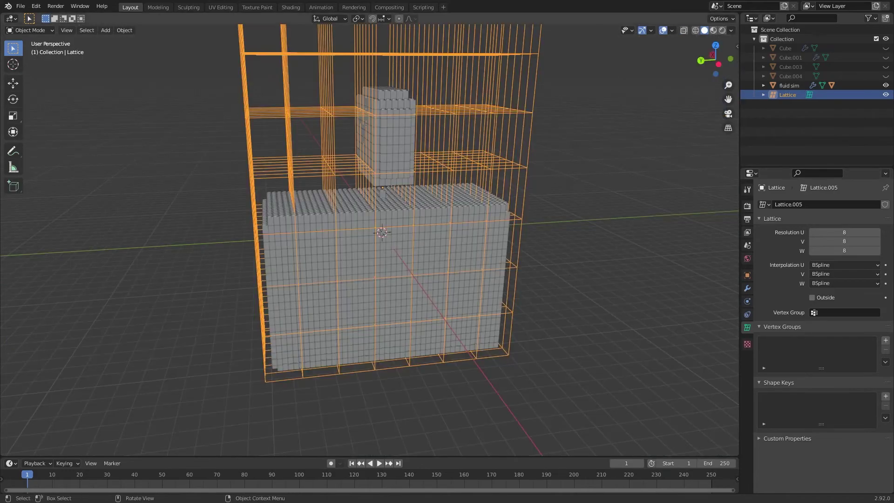
middle_click_drag(360, 381, 345, 313)
scroll(354, 298, "up", 6)
scroll(370, 215, "down", 5)
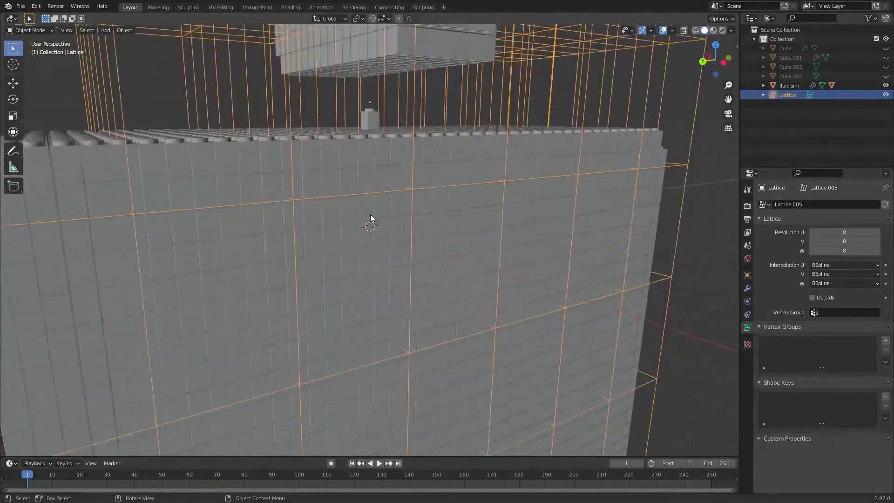
- Exclude the lattice from renders and hide it in the viewport
left_click(747, 275)
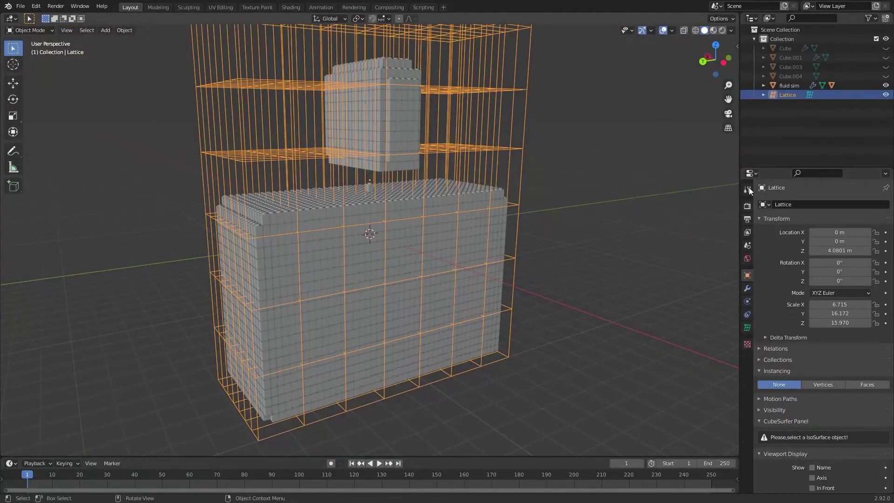
scroll(780, 392, "down", 2)
left_click(775, 373)
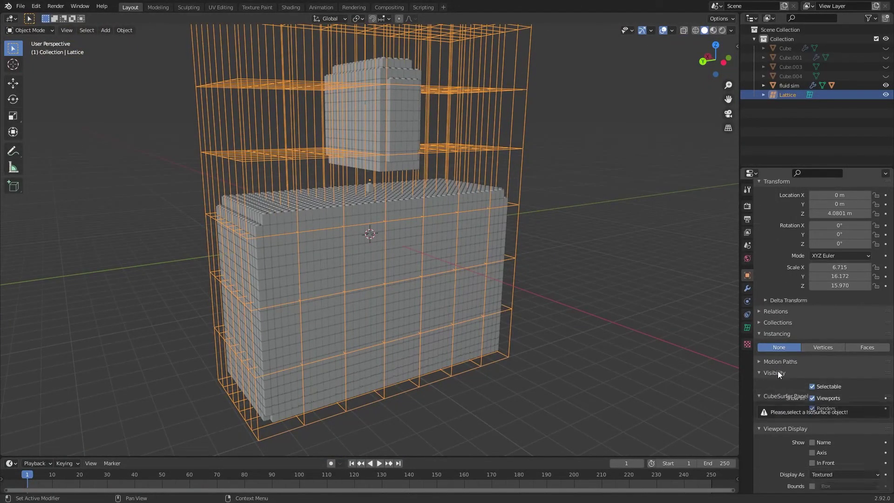
key("h")
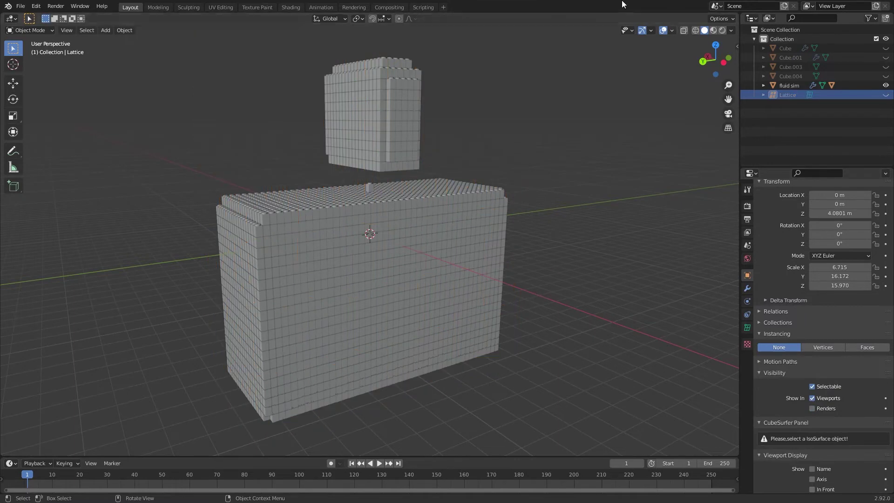
- Save the file and look at the brick-style fluid mesh from a raised angle
middle_click_drag(461, 192, 483, 215)
key("ctrl+s")
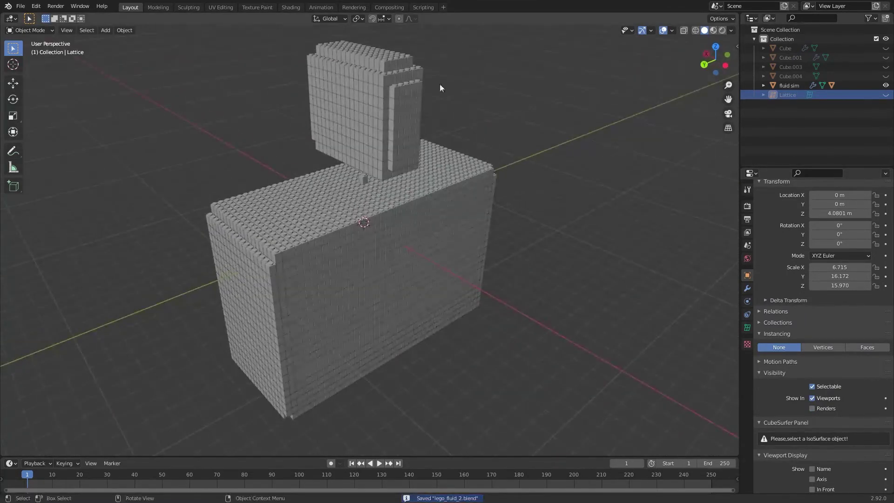
middle_click_drag(463, 186, 483, 213)
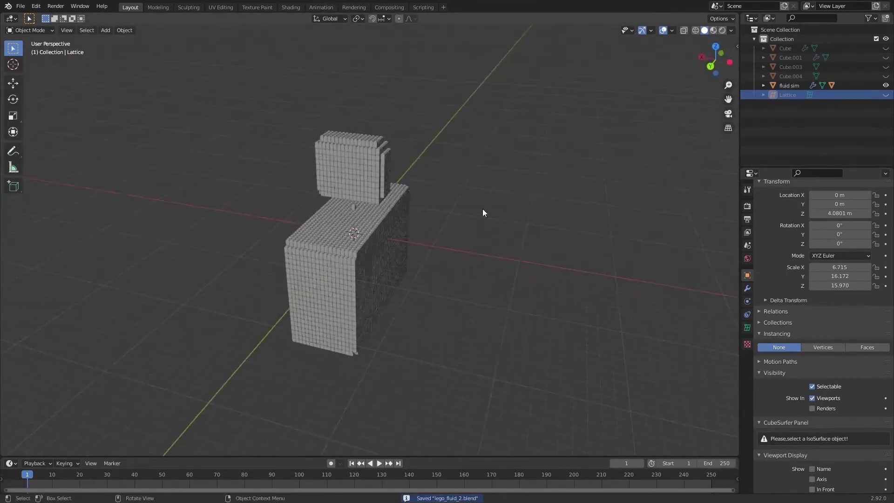
- Add a Plain Axes empty and a camera at the world origin
key("shift+a")
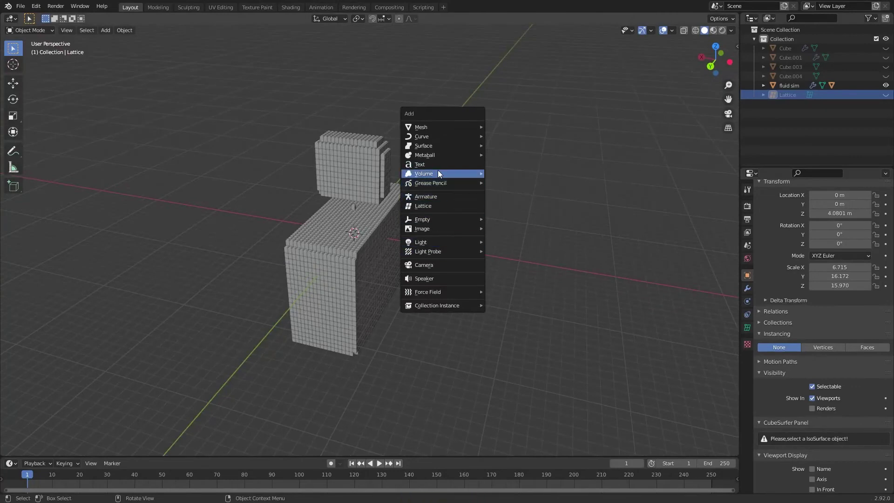
mouse_move(439, 220)
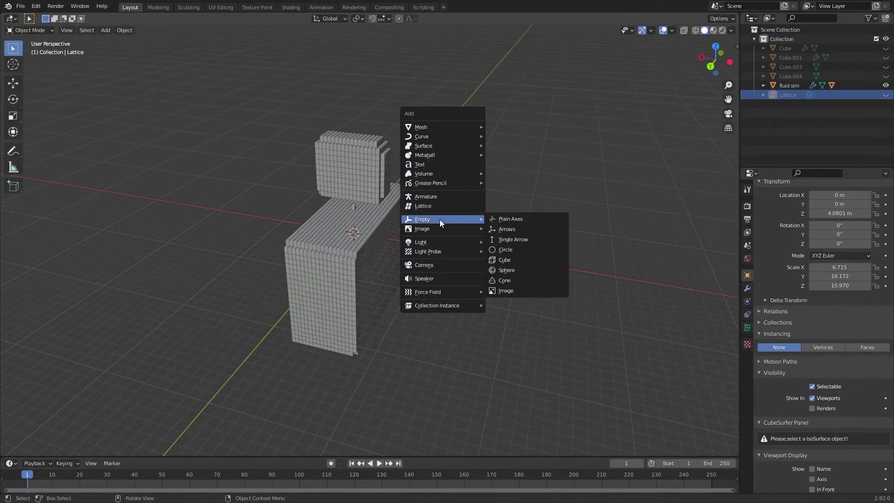
left_click(494, 219)
middle_click_drag(540, 202, 431, 247)
key("shift+a")
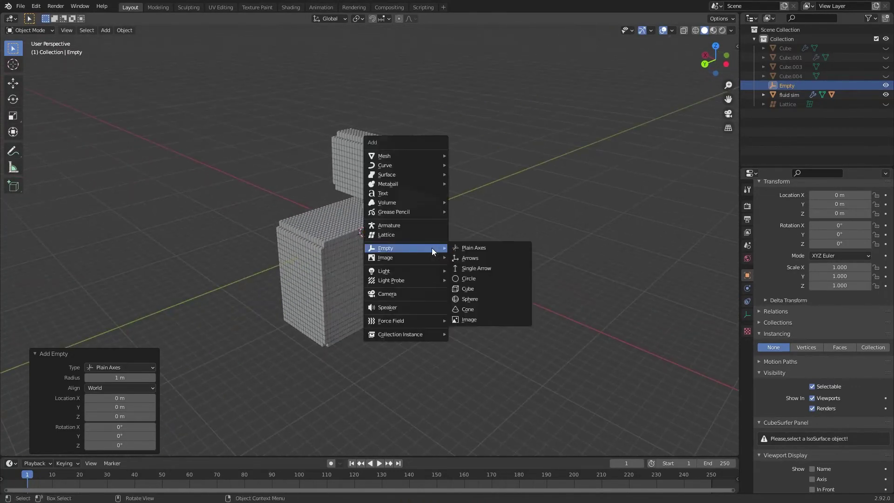
left_click(403, 295)
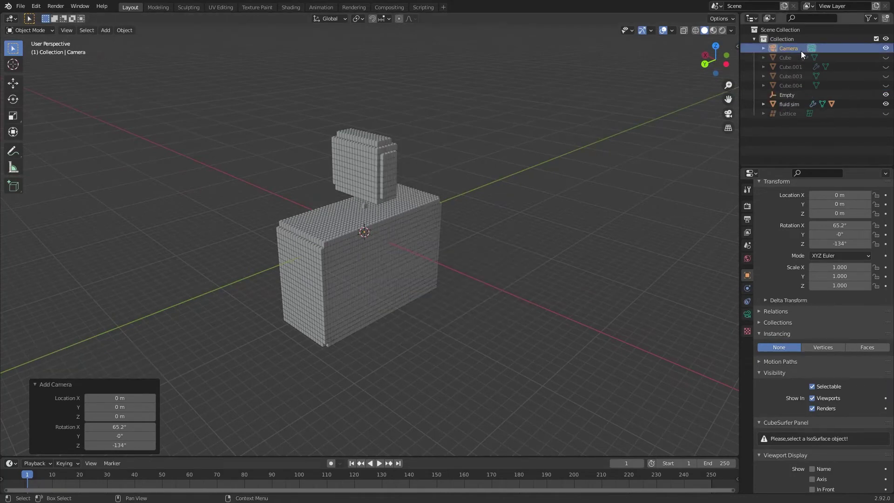
- Parent the camera to the empty and align the camera to a view showing the whole fluid mesh
left_click_drag(788, 49, 778, 96)
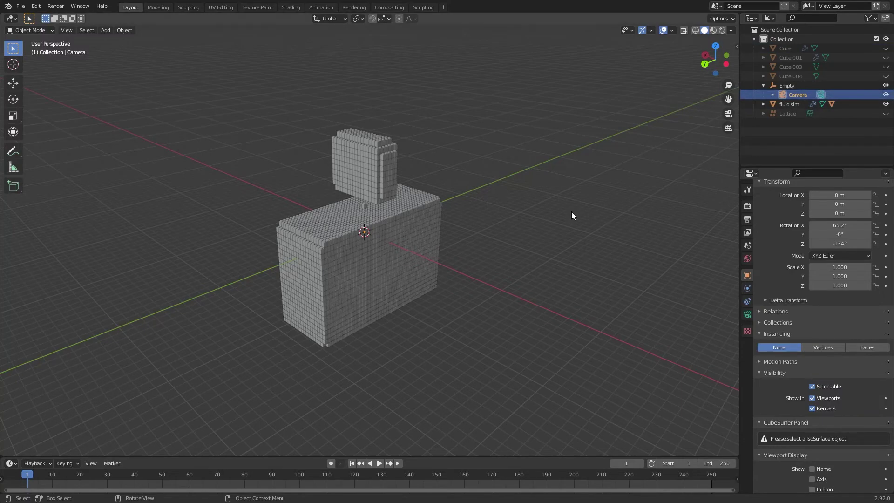
key("KP_Decimal")
scroll(571, 211, "down", 6)
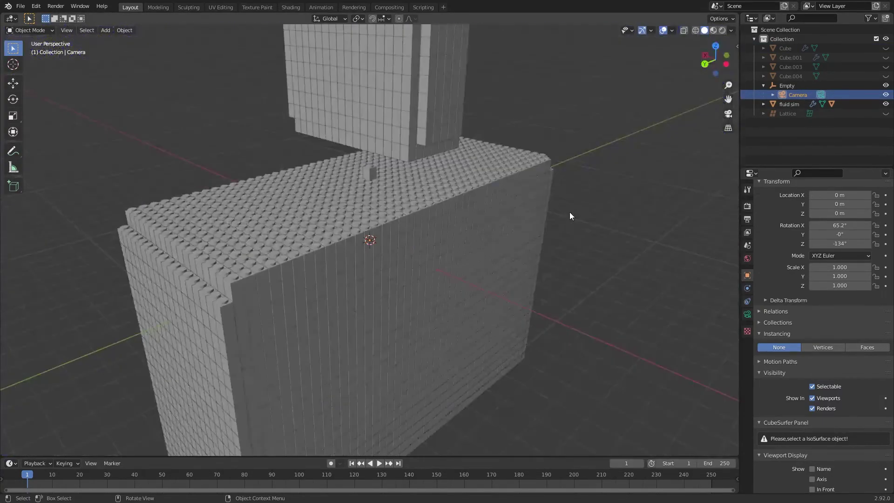
scroll(571, 216, "down", 4)
key("ctrl+alt+KP_0")
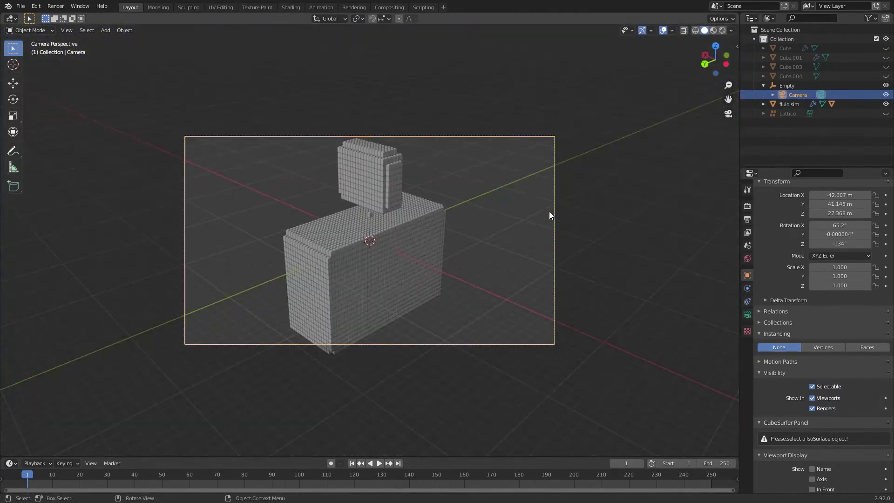
- Move the camera back about 18.3 m along its local Z axis and nudge it slightly to frame the fluid mesh
key("g")
key("z")
key("z")
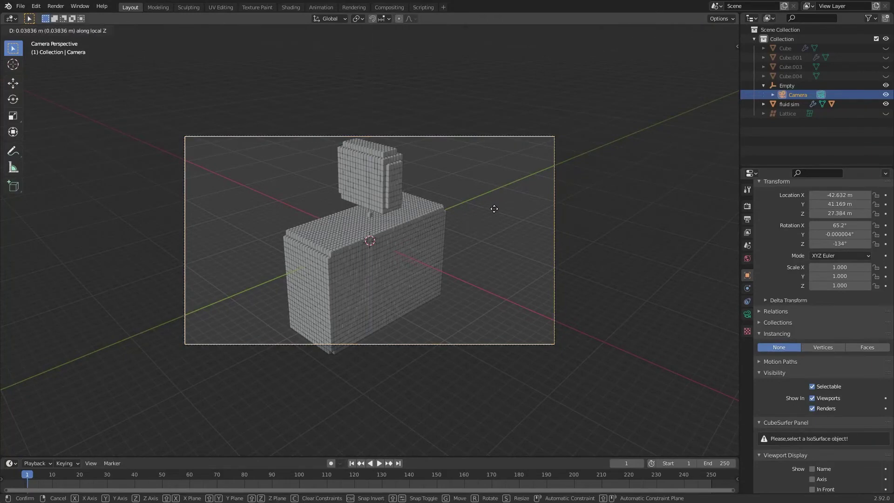
left_click(531, 383)
key("g")
key("z")
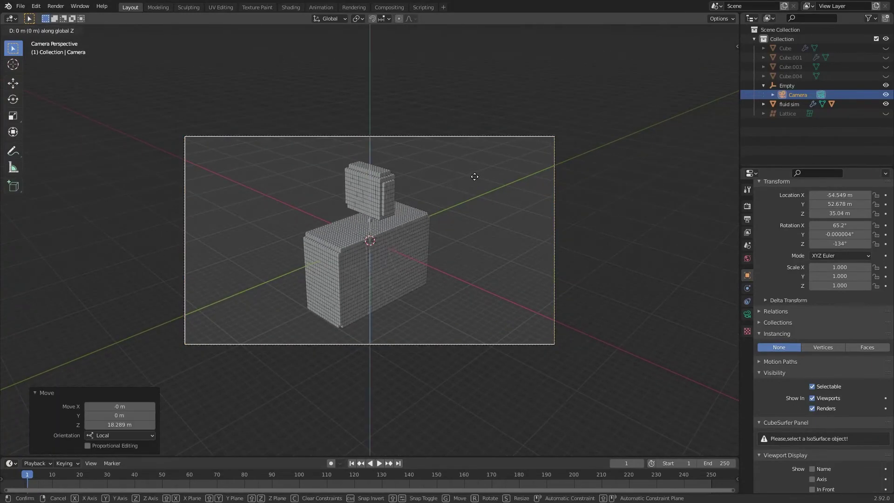
right_click(467, 204)
key("g")
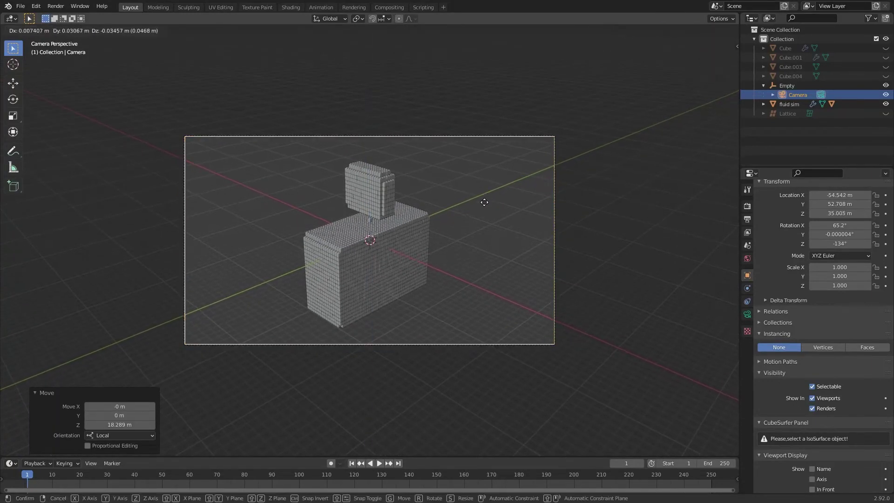
left_click(504, 212)
- Look at the mesh from another side, return to the camera view and save the file
middle_click_drag(504, 212, 387, 203)
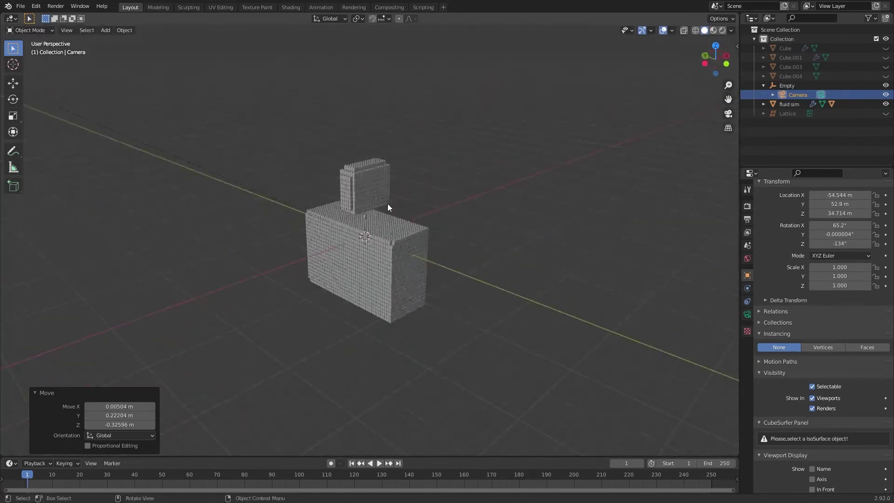
key("KP_0")
key("ctrl+s")
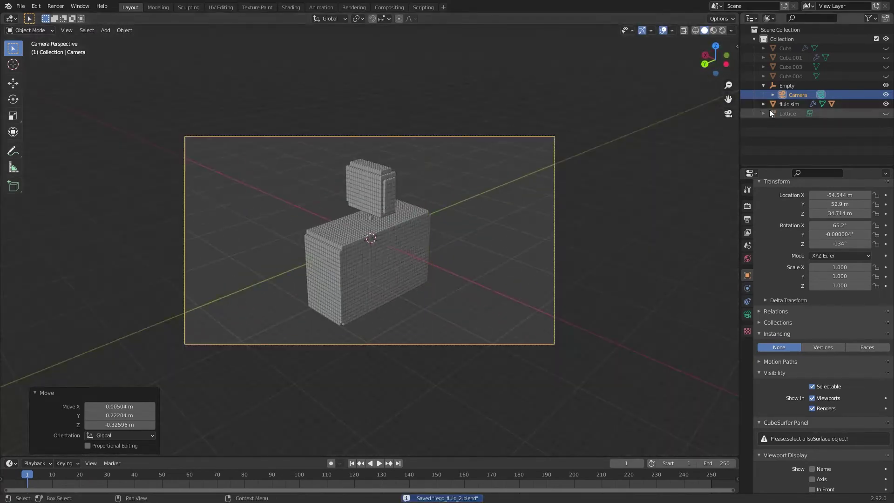
- Insert a rotation keyframe on the empty at frame 1
left_click(767, 87)
left_click(764, 86)
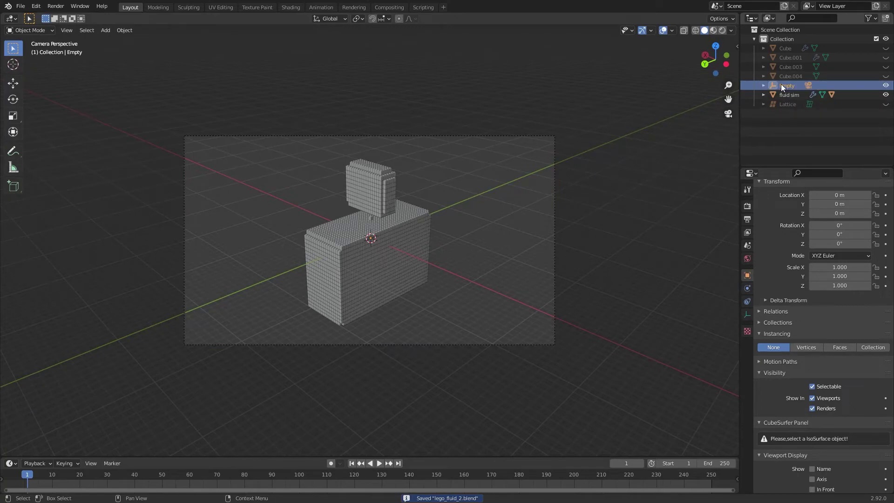
key("i")
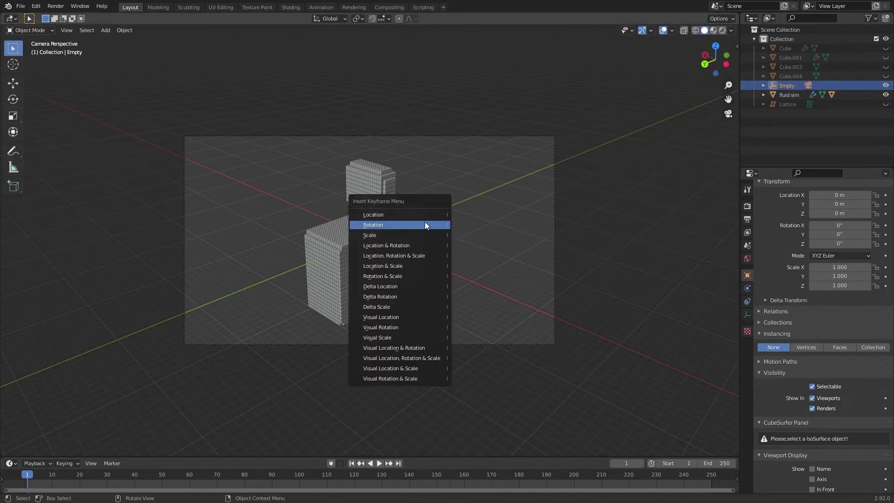
left_click(425, 225)
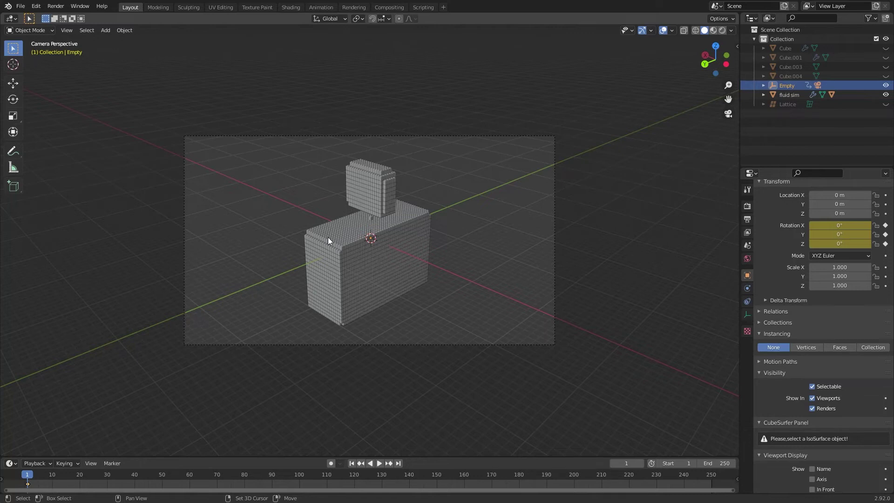
- Rotate the empty 360° about the Z axis at frame 250 and insert a rotation keyframe there
key("shift+Right")
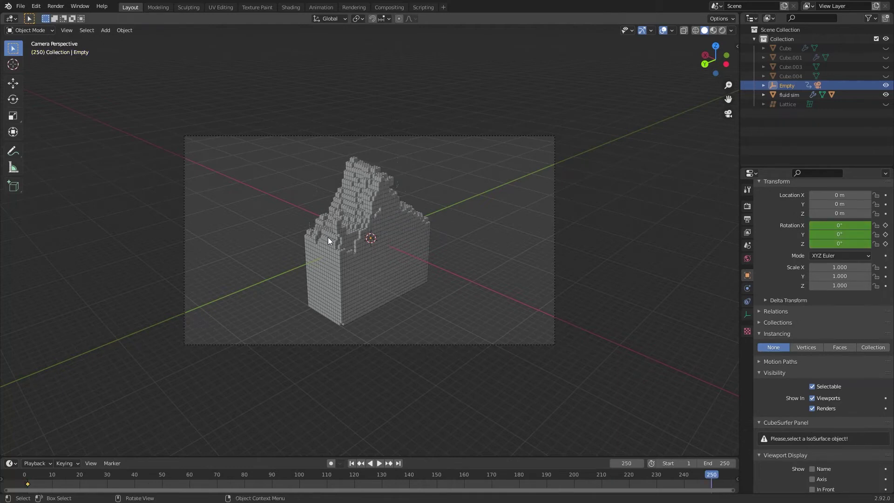
left_click(784, 86)
key("r")
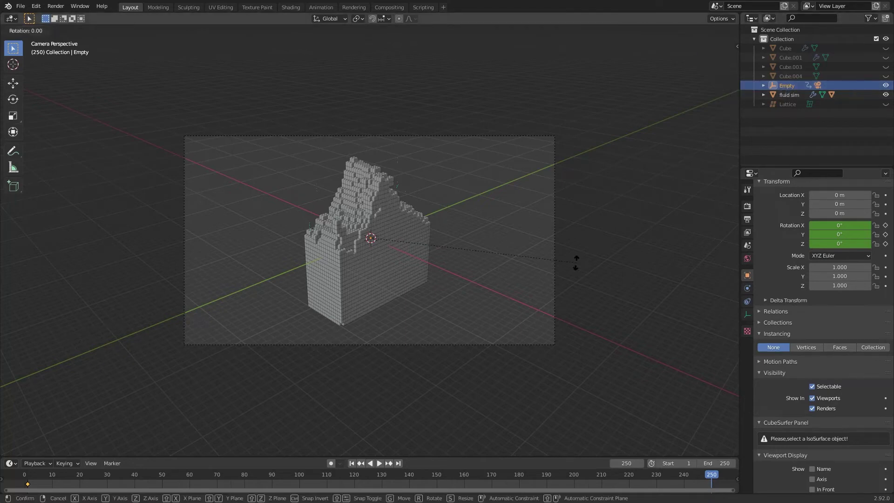
type("z")
type("3")
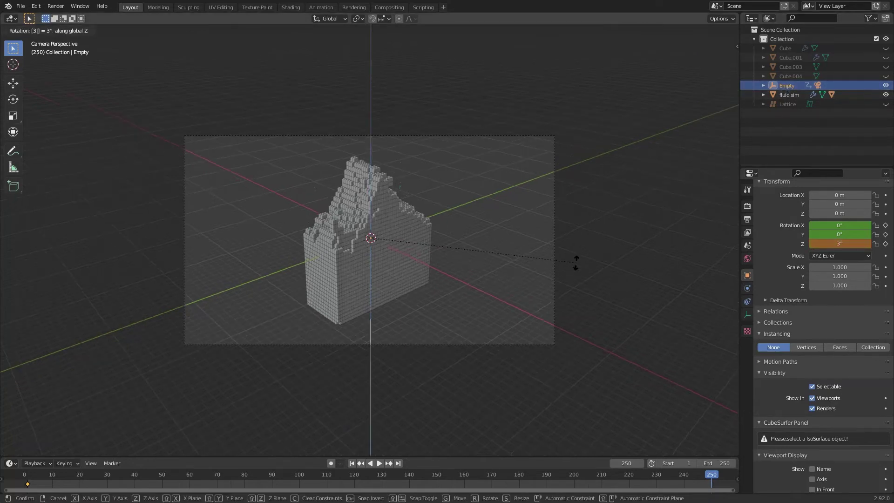
type("60")
key("Return")
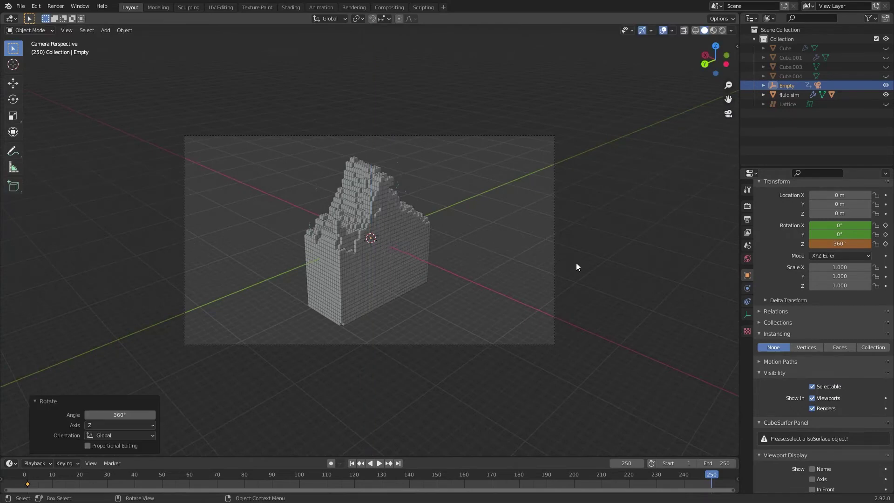
key("i")
left_click(493, 326)
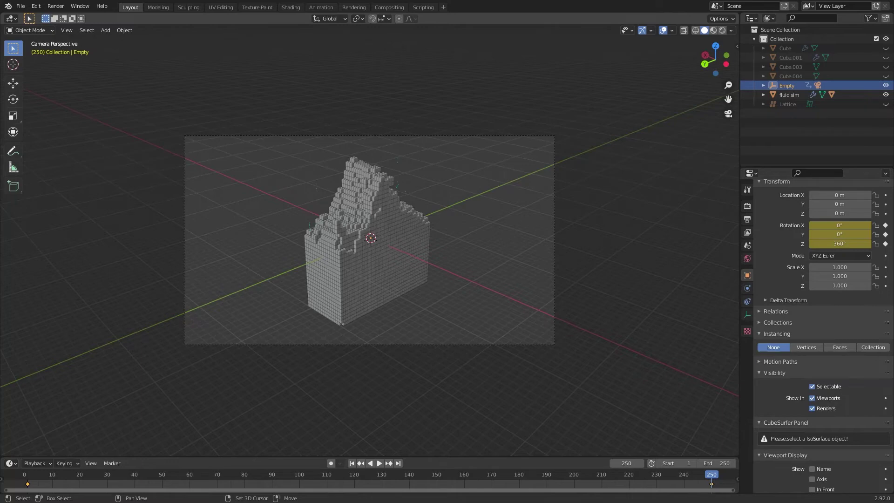
- Return to frame 1 and switch to the Shading workspace with rendered viewport shading
key("shift+Left")
left_click(290, 7)
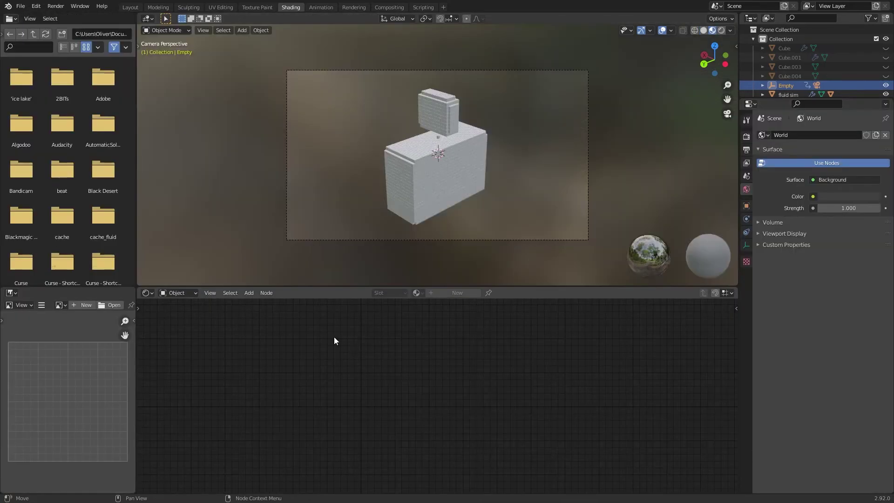
left_click(722, 30)
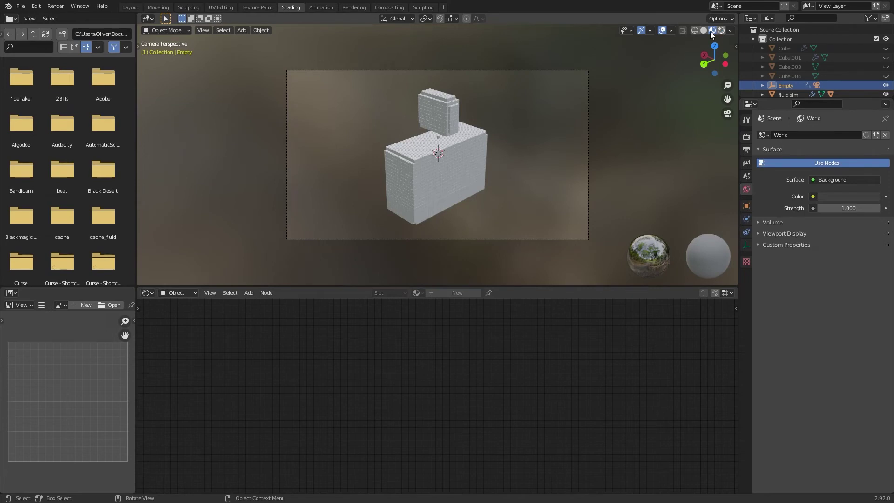
- Enable Ambient Occlusion and Screen Space Reflections in the Eevee render settings
left_click(747, 137)
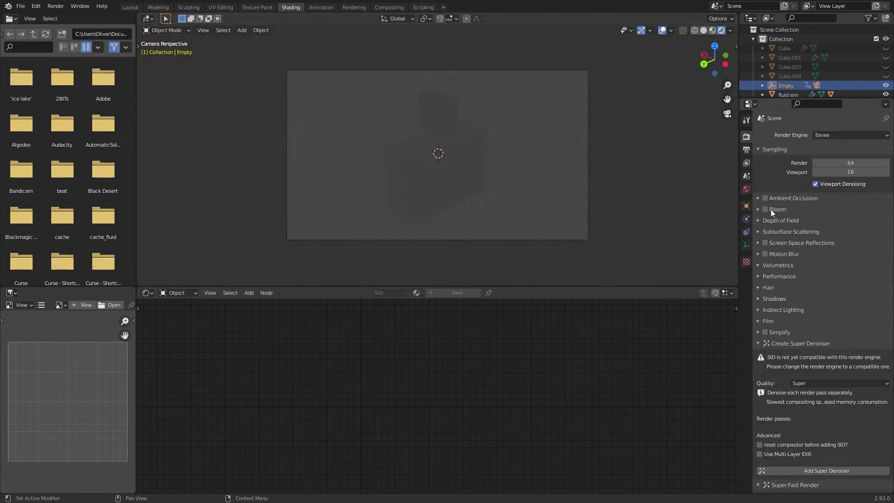
left_click(789, 243)
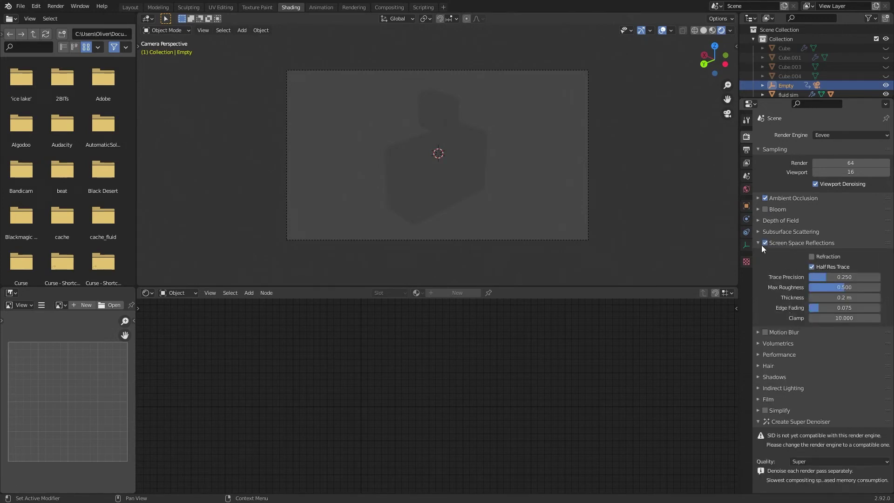
left_click(759, 242)
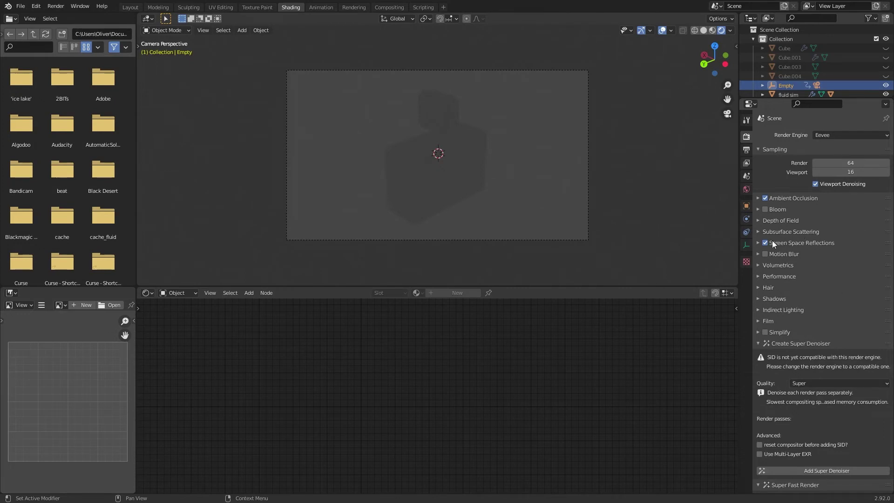
scroll(783, 275, "down", 6)
left_click(784, 212)
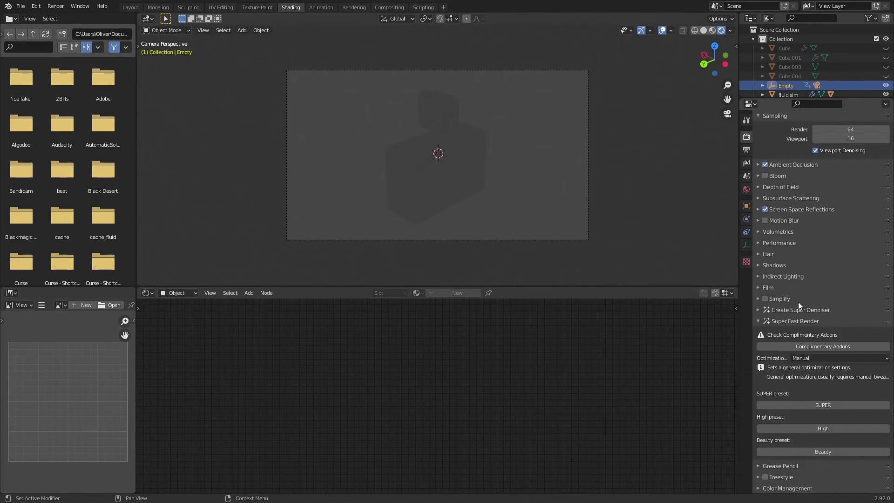
left_click(798, 322)
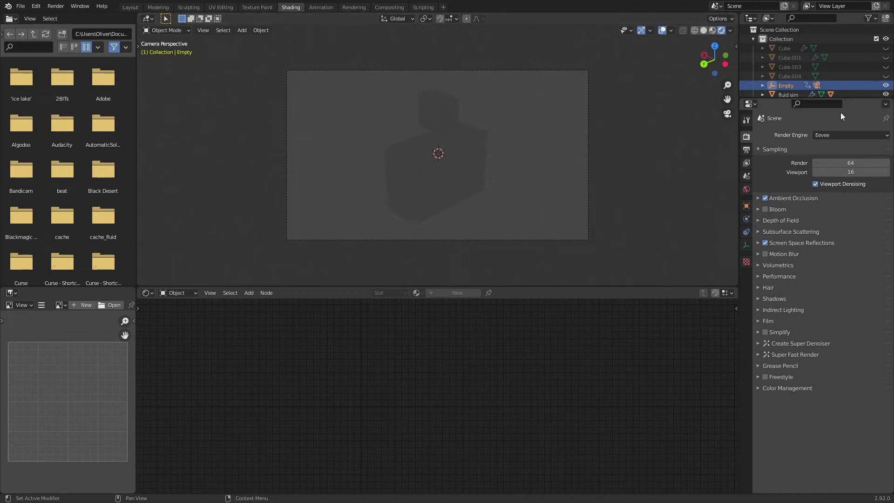
- Add an environment texture with mapping to the world background and load the_lost_city_4k.hdr into it
left_click(167, 292)
left_click(177, 315)
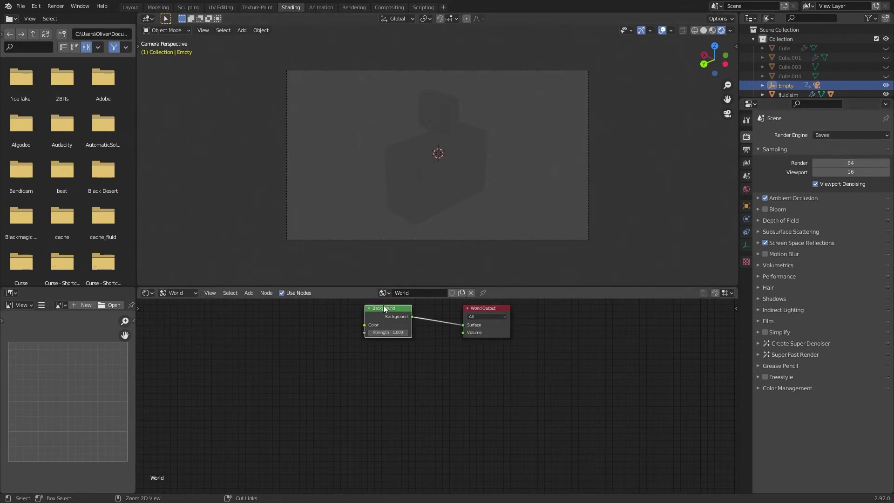
key("ctrl+t")
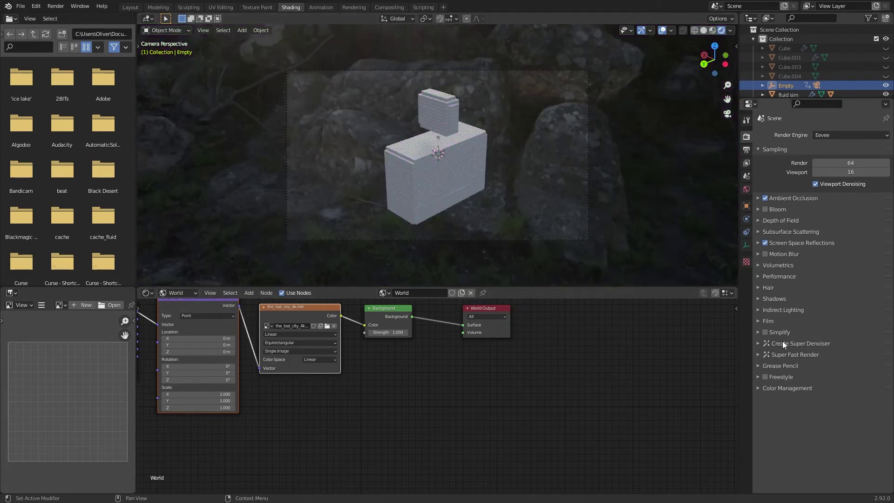
- Make the render film transparent so the environment image is hidden behind the mesh
left_click(773, 323)
left_click(816, 344)
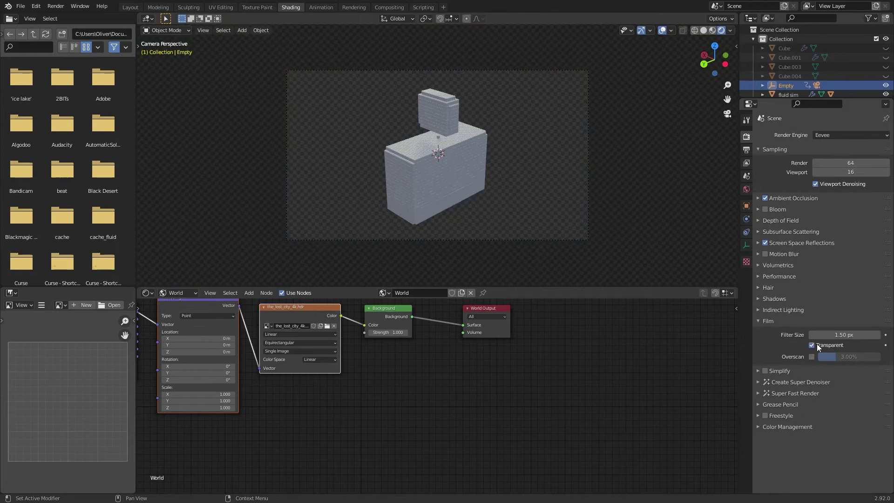
left_click(776, 323)
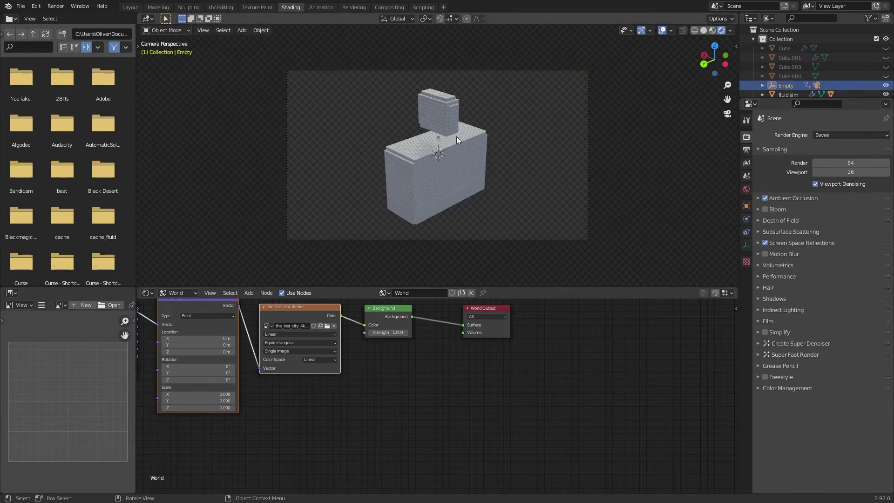
- Create a new material on the fluid sim object and show its object shader nodes
left_click(476, 187)
left_click(746, 284)
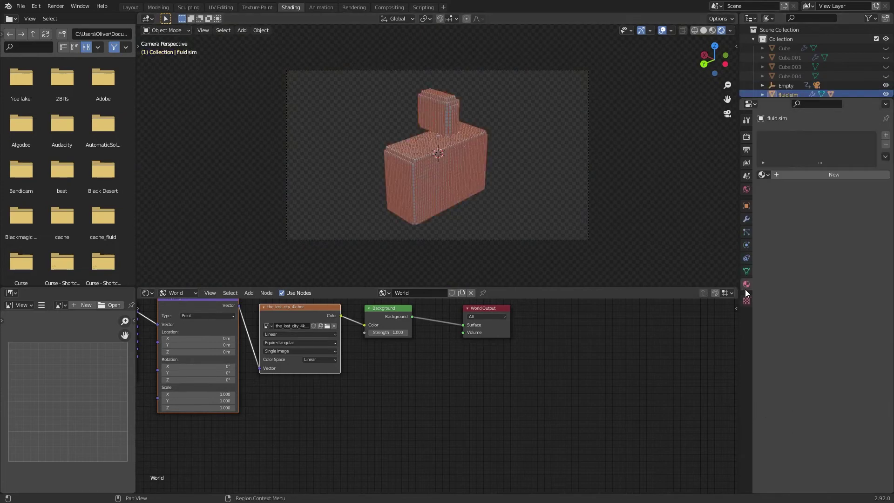
left_click(189, 292)
left_click(185, 304)
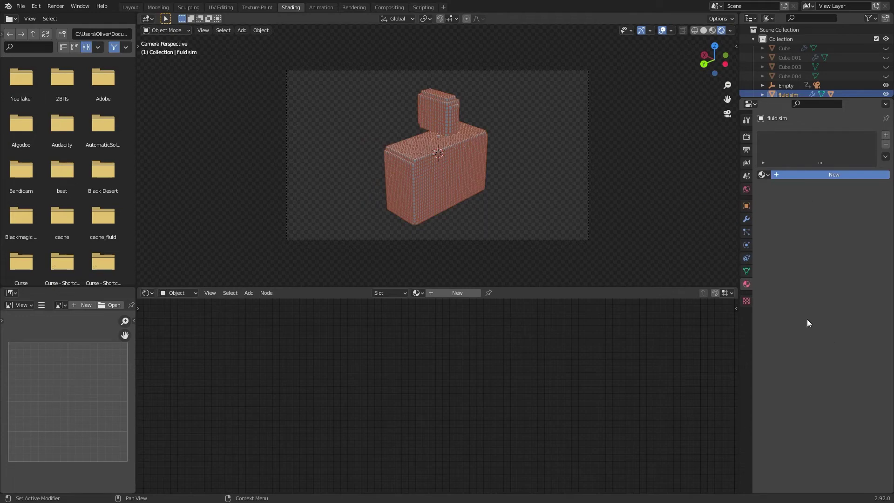
left_click(849, 175)
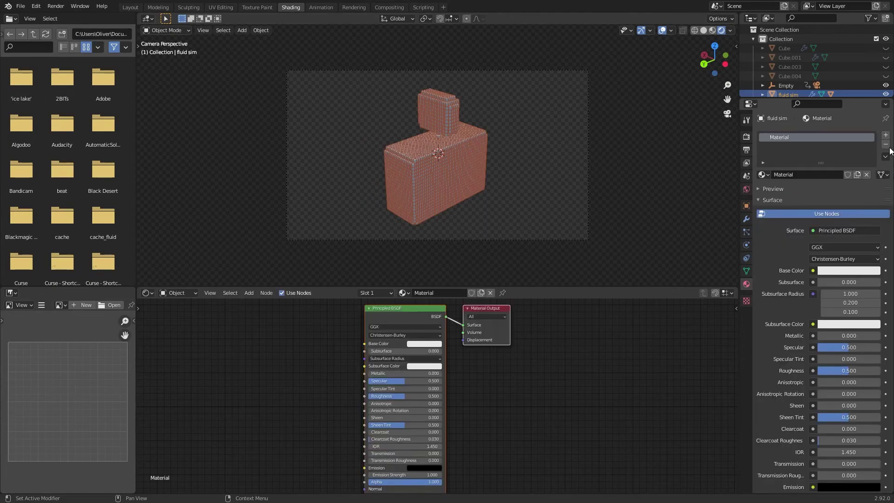
- Set the new material's base color to deep blue and its roughness to 0.155
left_click(410, 343)
left_click_drag(449, 262, 453, 260)
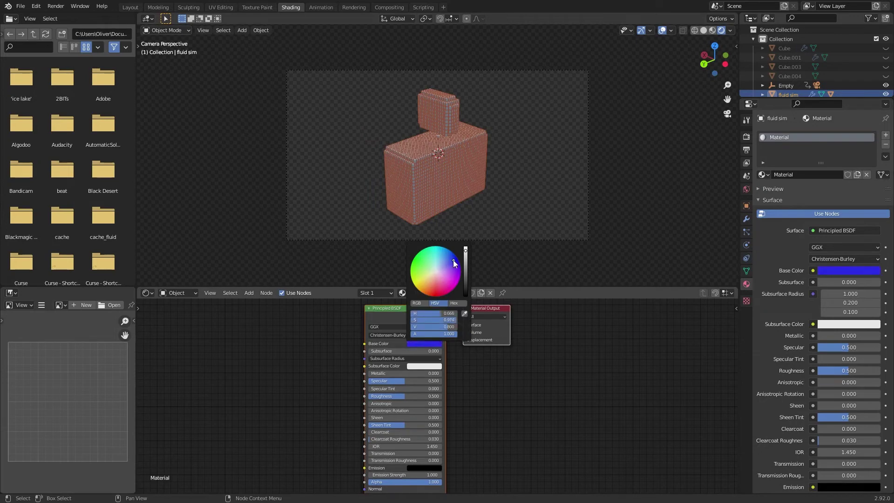
scroll(415, 375, "down", 2, "shift")
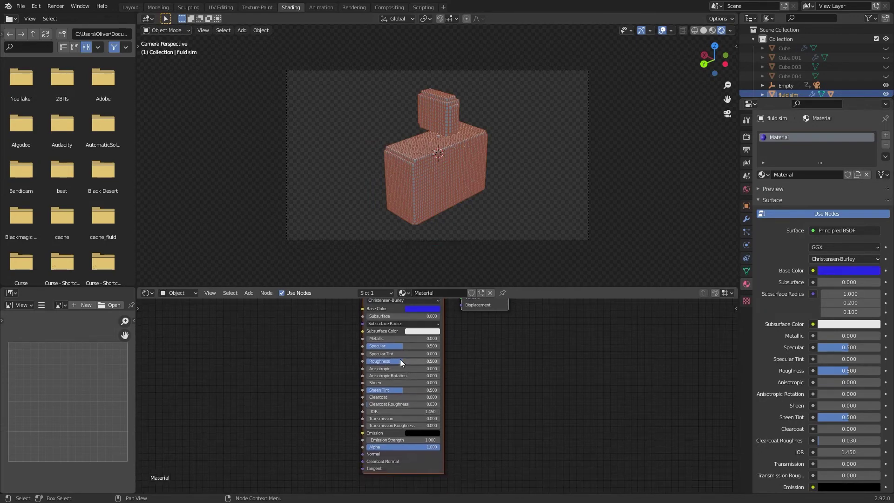
left_click_drag(401, 359, 376, 359)
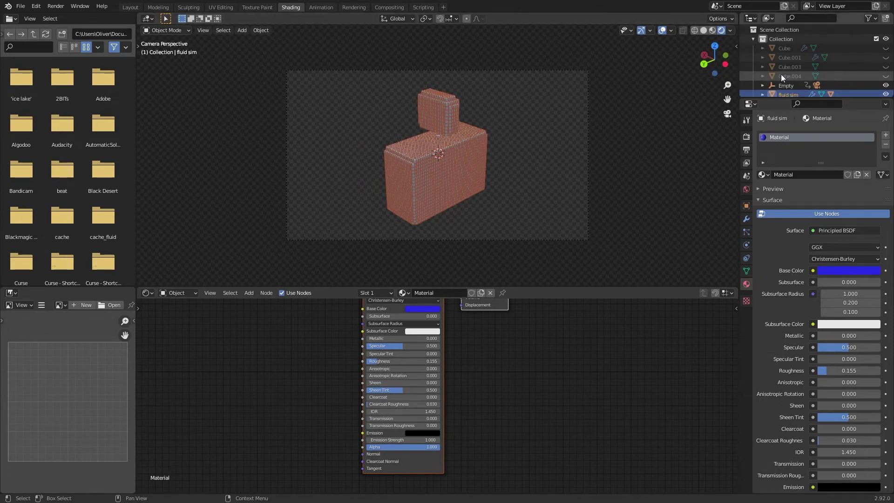
- Select the lego brick object nested under the fluid sim and create a new material for it
scroll(782, 77, "down", 2)
left_click(763, 79)
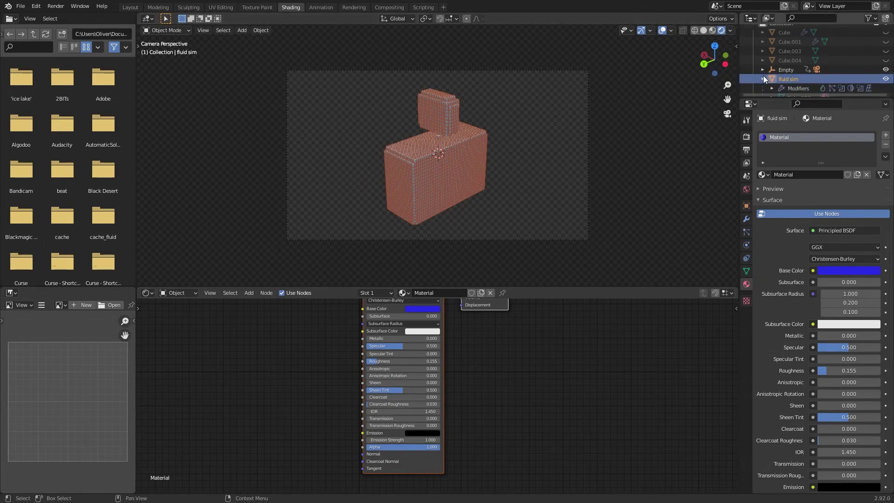
scroll(763, 76, "down", 3)
left_click(786, 79)
left_click(762, 51)
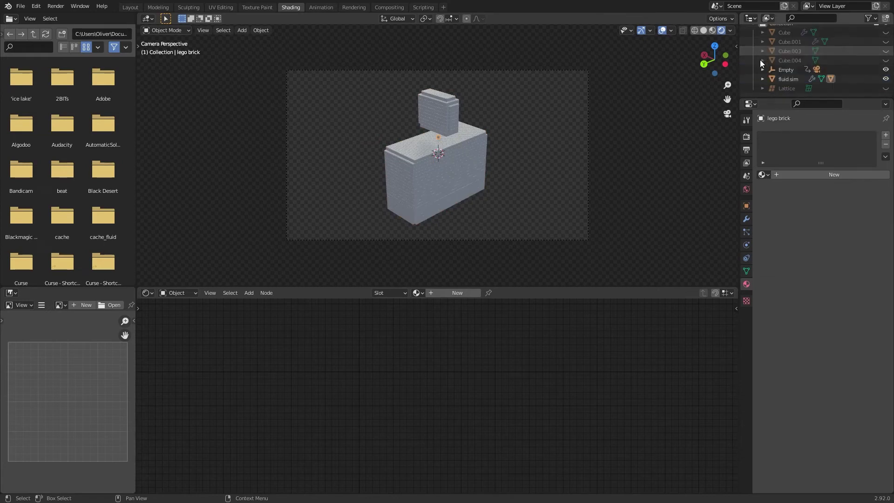
scroll(492, 241, "up", 1)
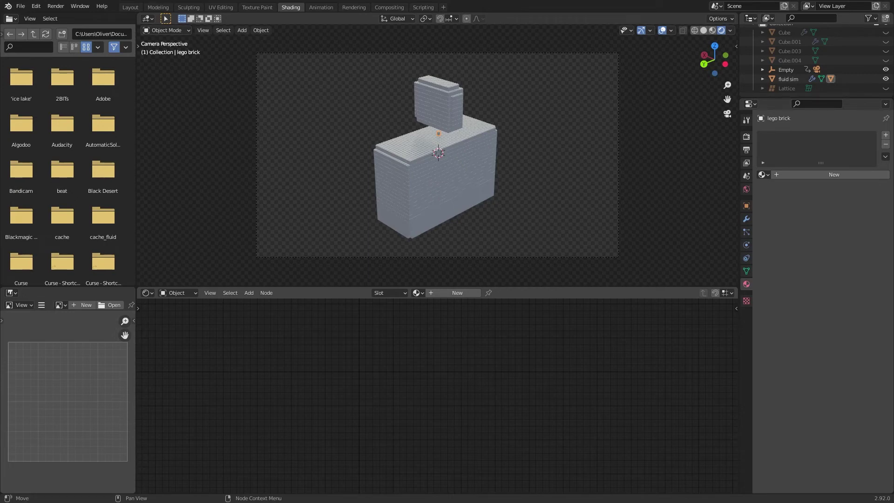
left_click(443, 294)
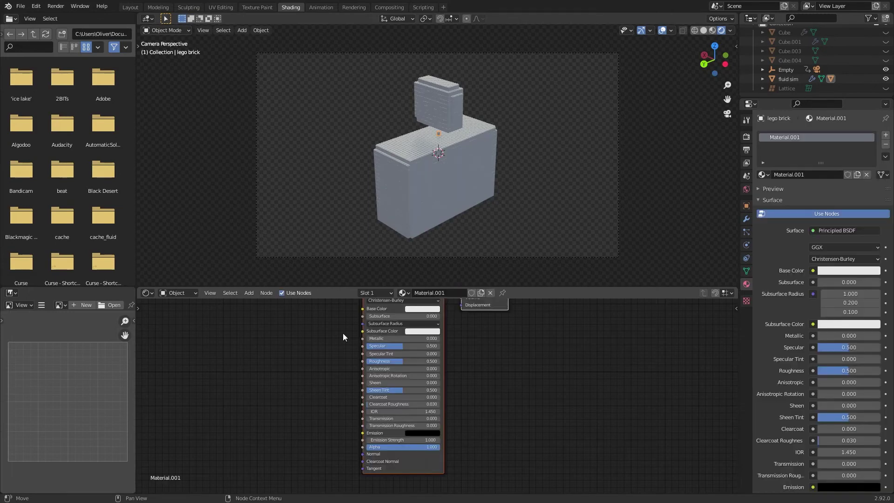
- Add a ColorRamp node to the brick material and connect its Color output to the Principled BSDF's Base Color
middle_click_drag(342, 332, 448, 407)
key("shift+a")
left_click(425, 368)
type("c")
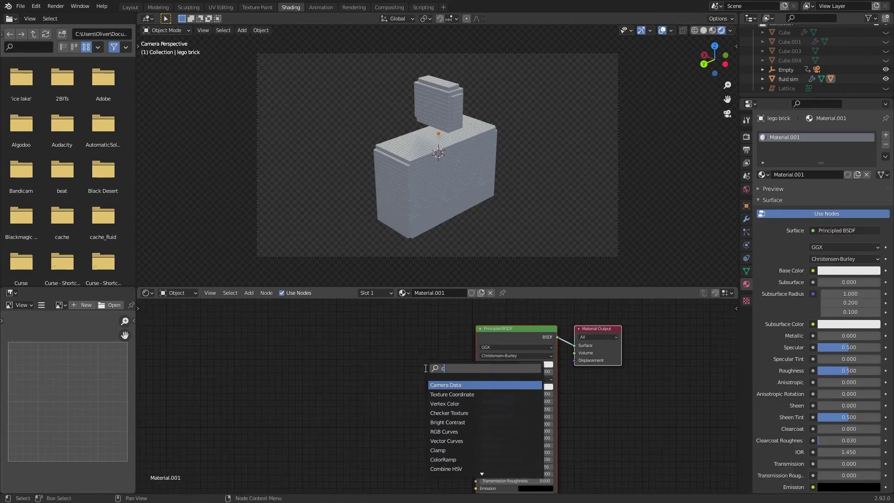
type("ol")
key("Down")
key("Return")
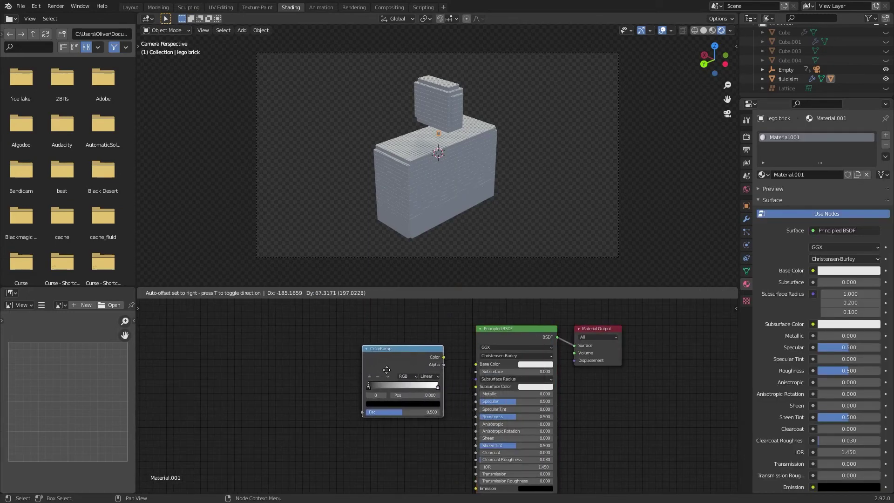
left_click(442, 359)
left_click_drag(444, 357, 476, 364)
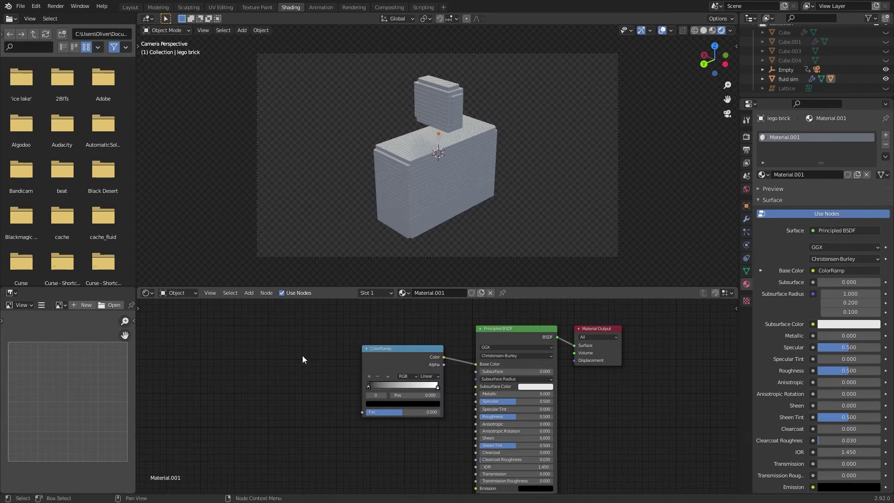
- Add a Geometry node ahead of the ColorRamp in the brick material
middle_click_drag(303, 355, 388, 340)
key("shift+a")
left_click(335, 341)
type("geo")
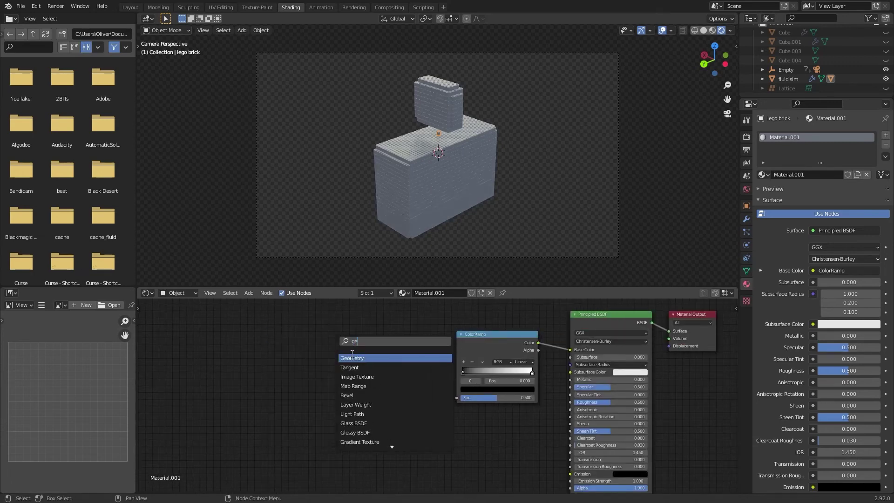
key("Return")
left_click(291, 356)
scroll(308, 354, "up", 1)
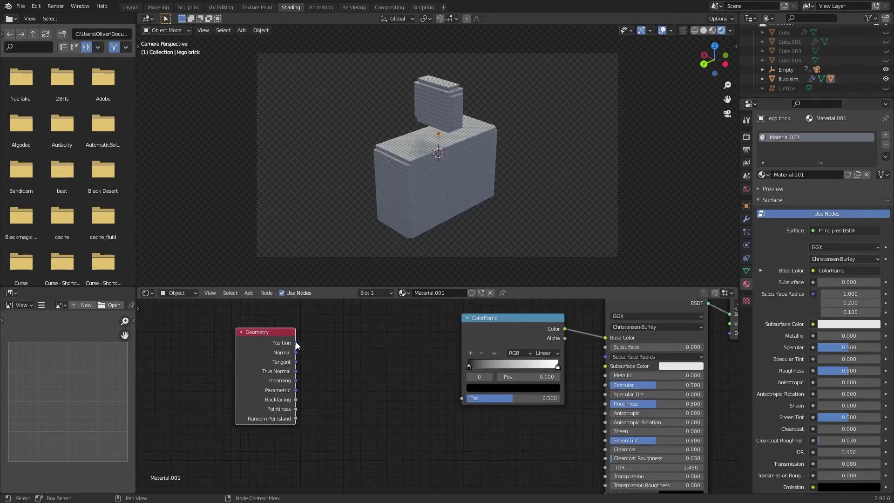
- Add a Separate XYZ node, feeding Geometry's Position into it and its Z output into the ColorRamp's Fac
key("shift+a")
left_click(360, 348)
type("se")
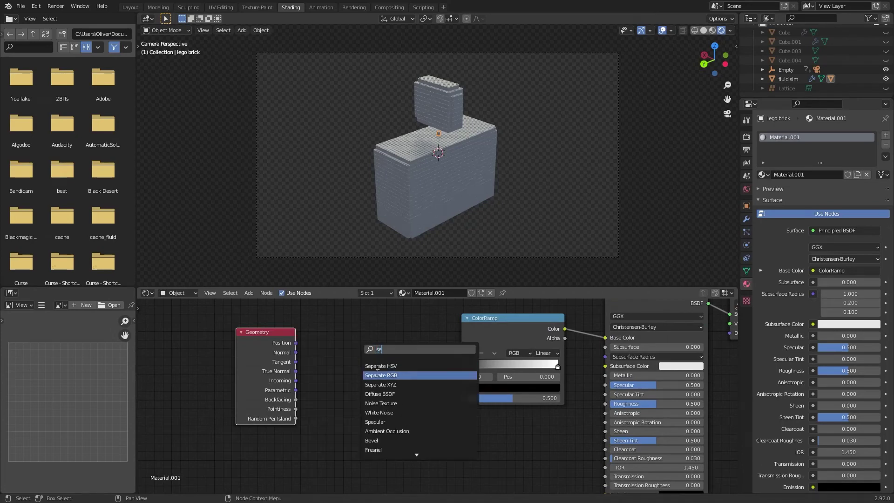
left_click(381, 384)
left_click(370, 379)
left_click_drag(295, 343, 341, 373)
left_click_drag(401, 352, 461, 398)
left_click_drag(377, 344, 346, 355)
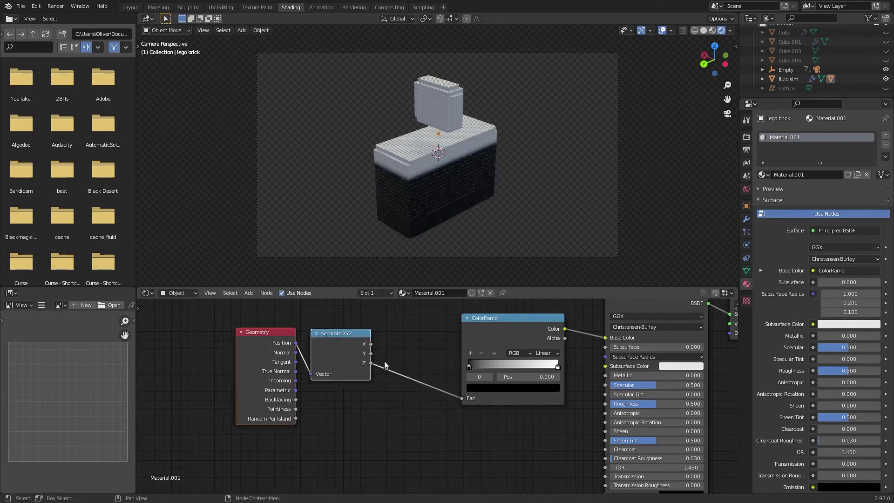
- Make room beside the ColorRamp and insert a Vector Math node between the Geometry and Separate XYZ nodes
key("g")
left_click(303, 364)
key("shift+a")
left_click(382, 334)
type("nor")
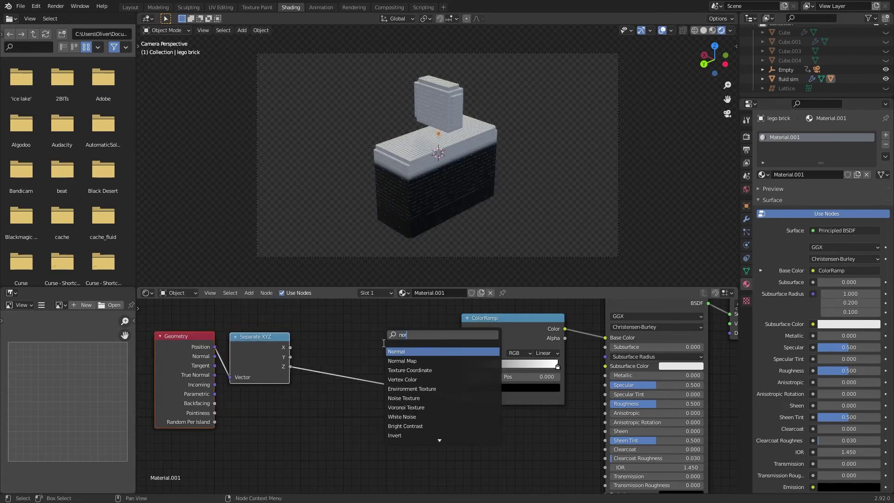
key("BackSpace")
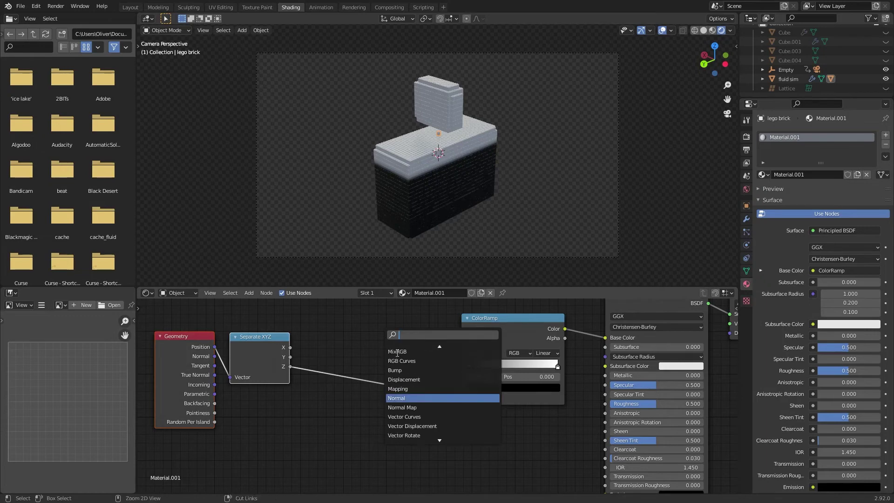
type("vec")
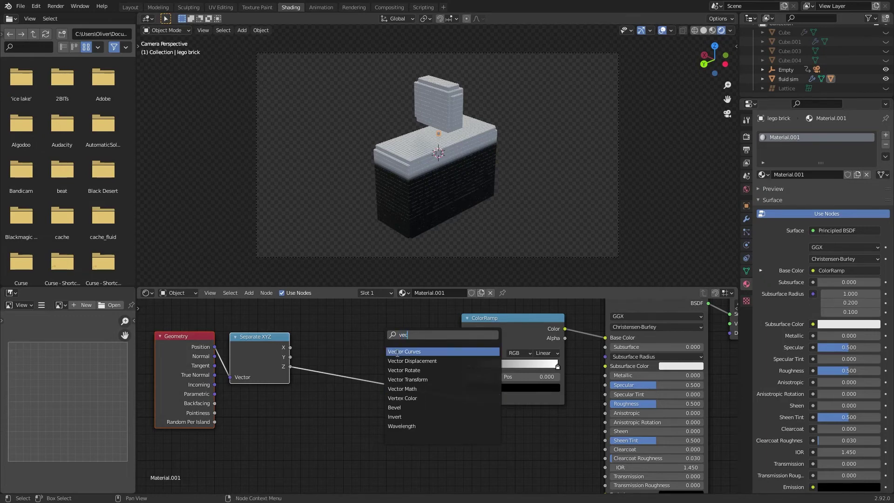
left_click(416, 389)
left_click(266, 363)
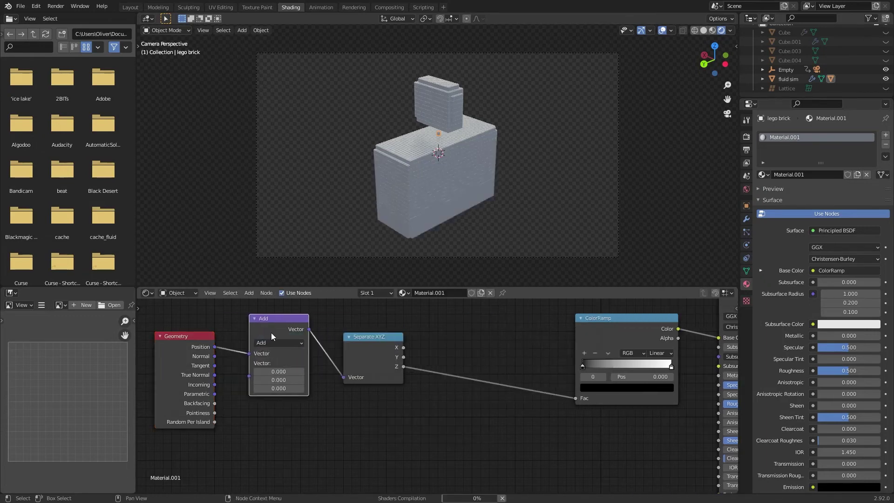
- Set the Vector Math operation to Normalize and arrange it and Separate XYZ closer to the Geometry node
left_click(278, 343)
left_click(326, 357)
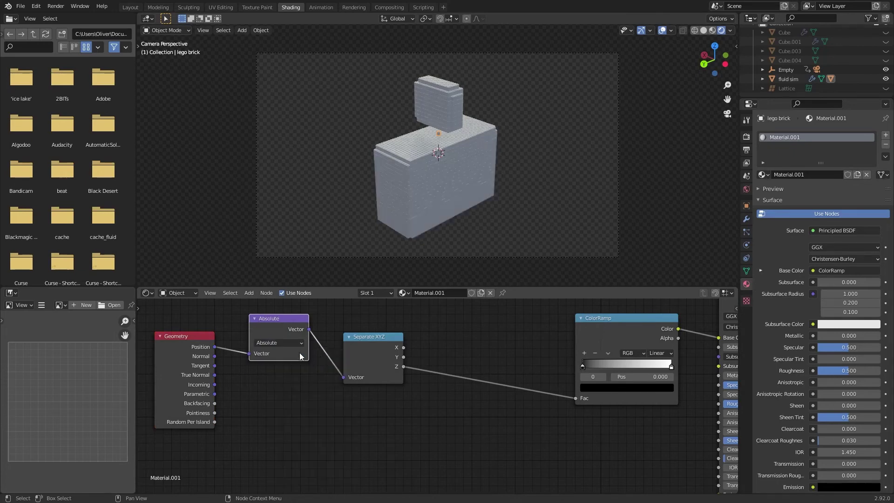
left_click(281, 342)
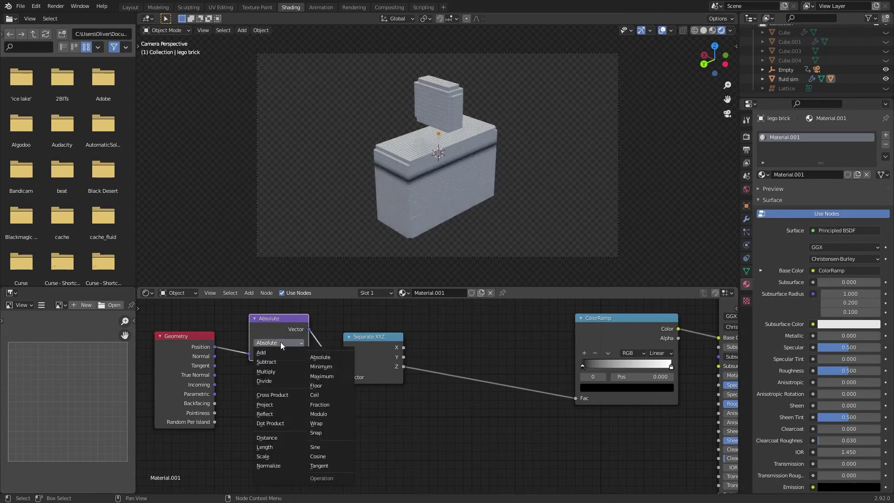
left_click(280, 463)
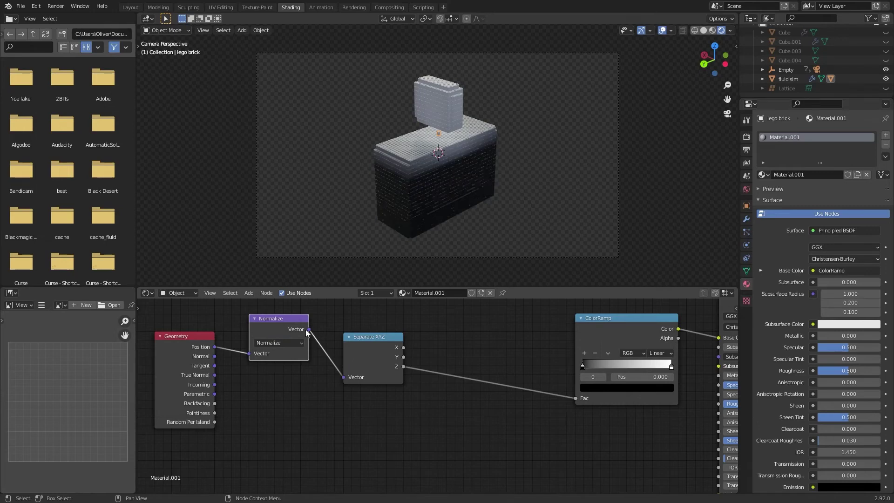
left_click_drag(306, 331, 298, 351)
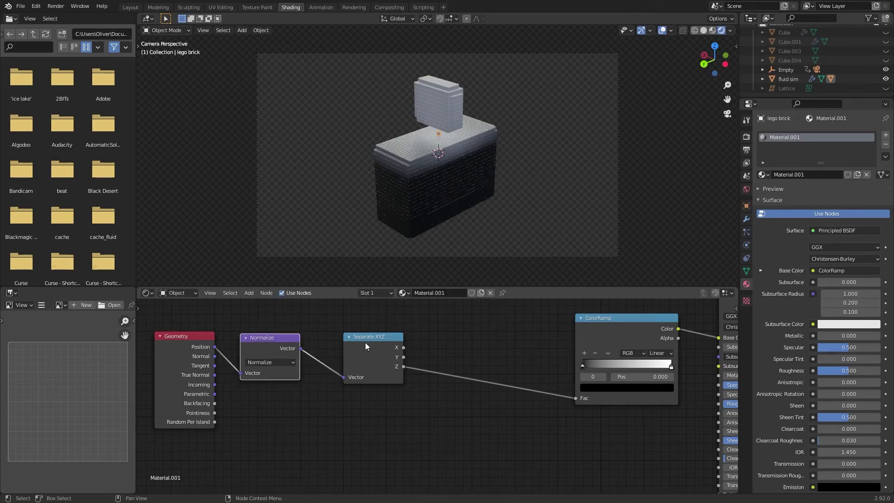
left_click_drag(366, 346, 329, 346)
- Set the ColorRamp's first stop to dark blue with hue 0.666, saturation 0.984 and value 0.326
scroll(636, 375, "up", 2)
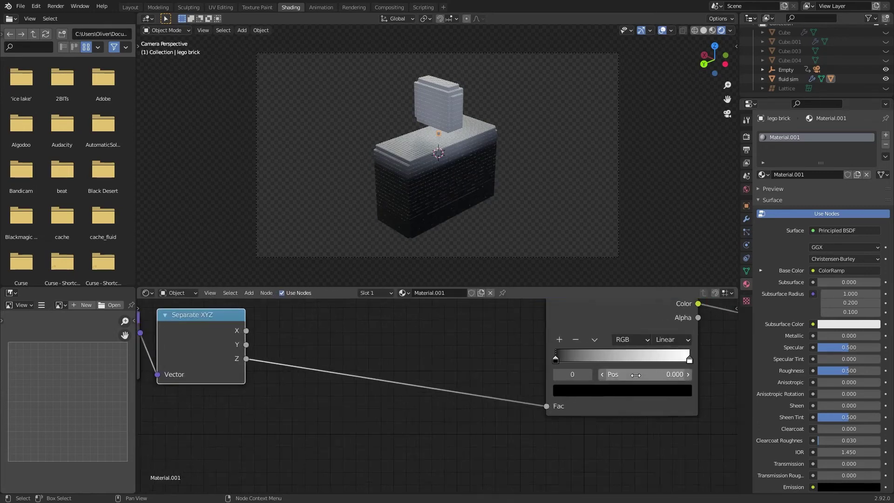
middle_click_drag(635, 375, 478, 381)
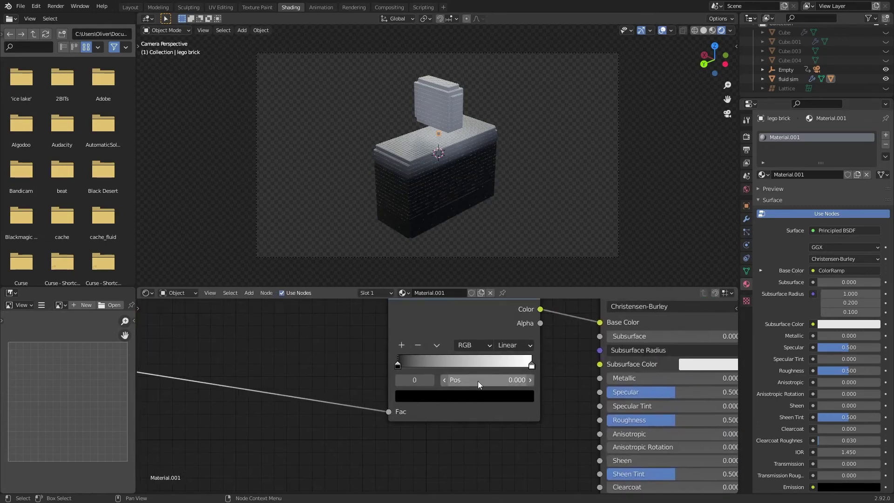
left_click(406, 394)
left_click_drag(503, 276, 505, 249)
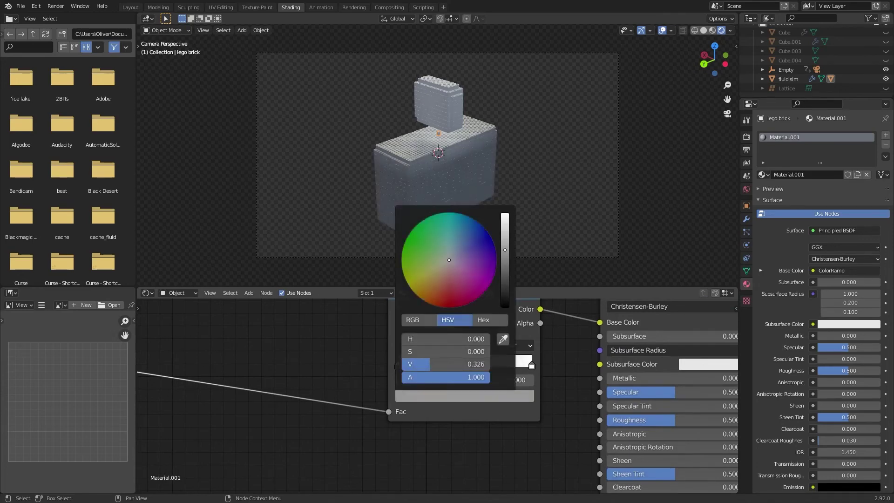
left_click_drag(450, 239, 486, 237)
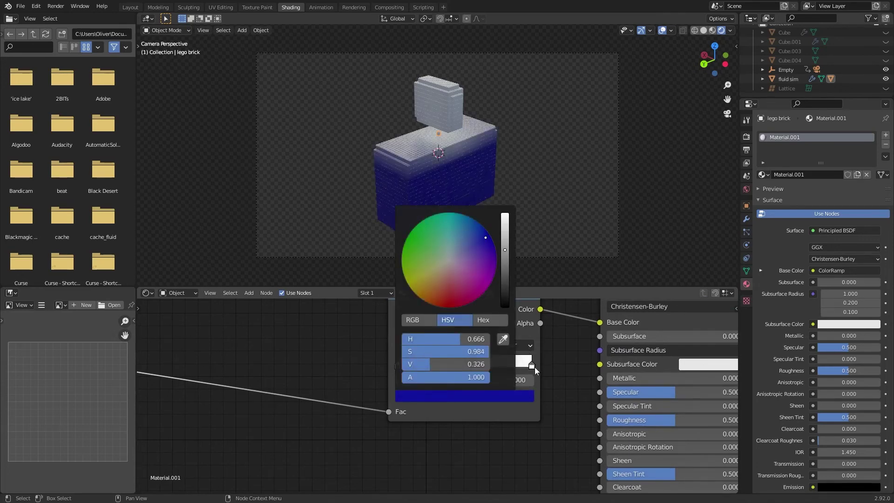
- Set the ColorRamp's last stop to light blue with hue 0.578 and saturation 0.638, and check the gradient on the bricks
mouse_move(531, 367)
left_mouse_down()
mouse_move(493, 361)
mouse_move(518, 369)
left_mouse_up()
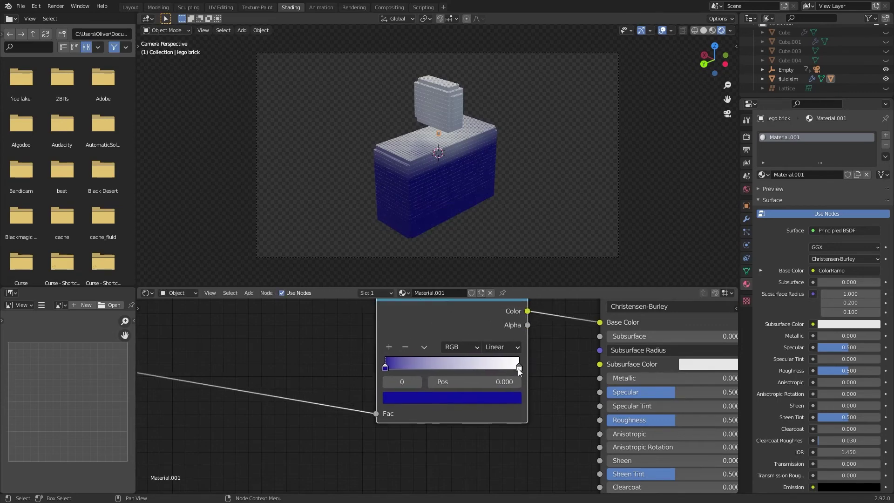
left_click(520, 368)
left_click(440, 398)
left_click_drag(441, 231, 443, 246)
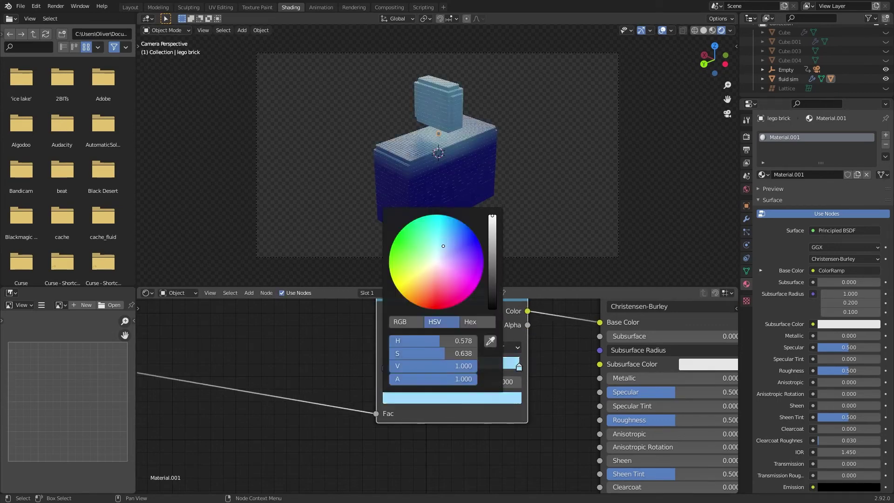
middle_click_drag(462, 154, 523, 177)
scroll(348, 175, "down", 4)
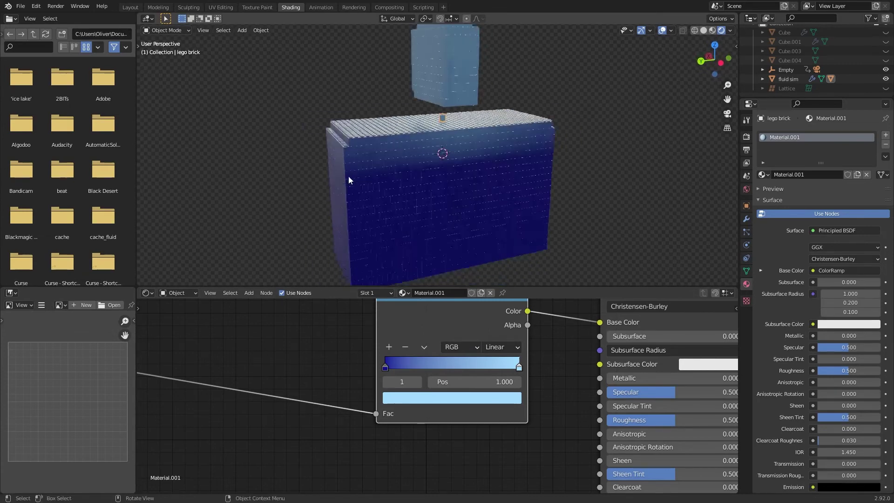
key("KP_0")
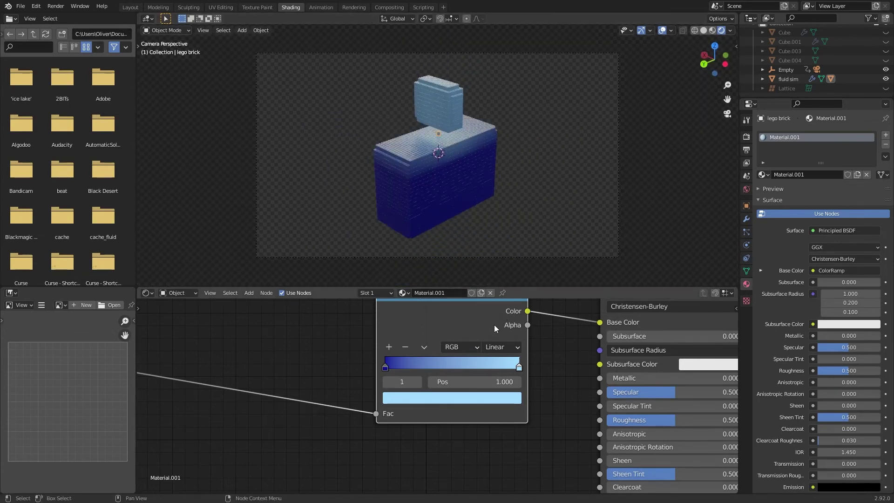
- Delete the Geometry, Normalize, Separate XYZ and ColorRamp nodes from the brick material
scroll(493, 325, "down", 4)
middle_click_drag(142, 353, 316, 354)
left_click_drag(232, 340, 652, 429)
key("x")
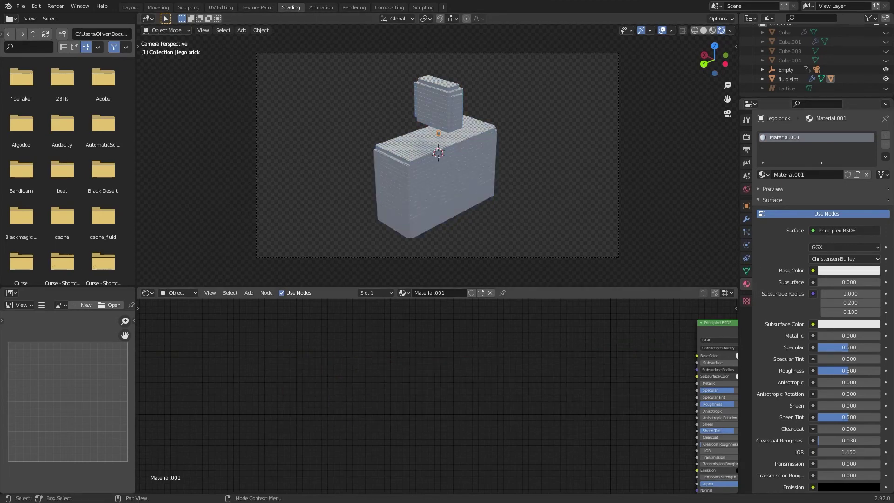
- Add a Texture Coordinate node and place a Vector Transform node beside it in the brick material
key("shift+a")
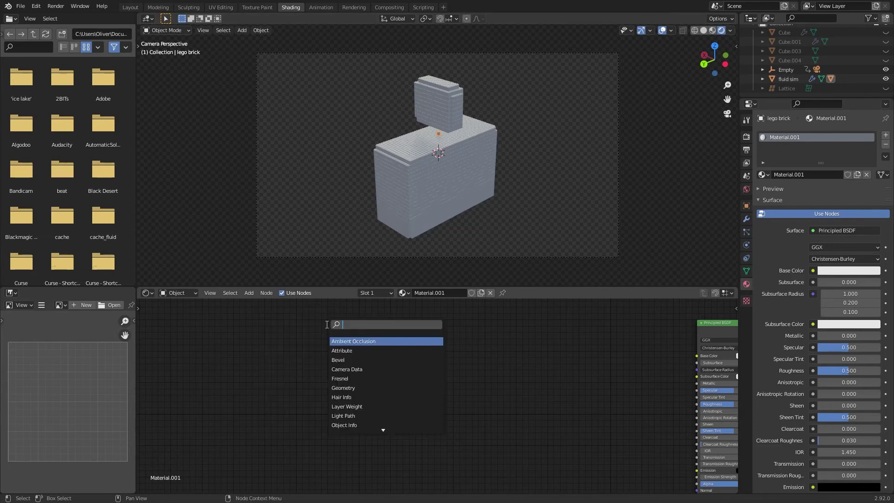
type("tex")
key("Return")
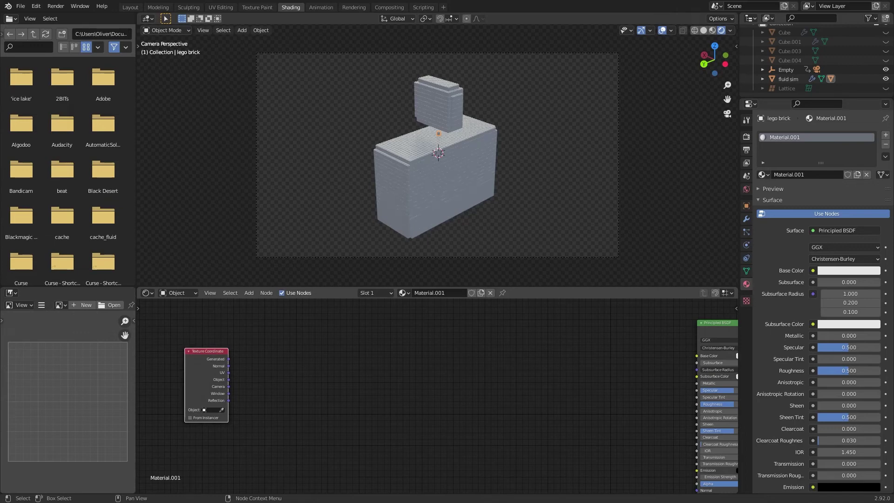
key("shift+a")
type("vec")
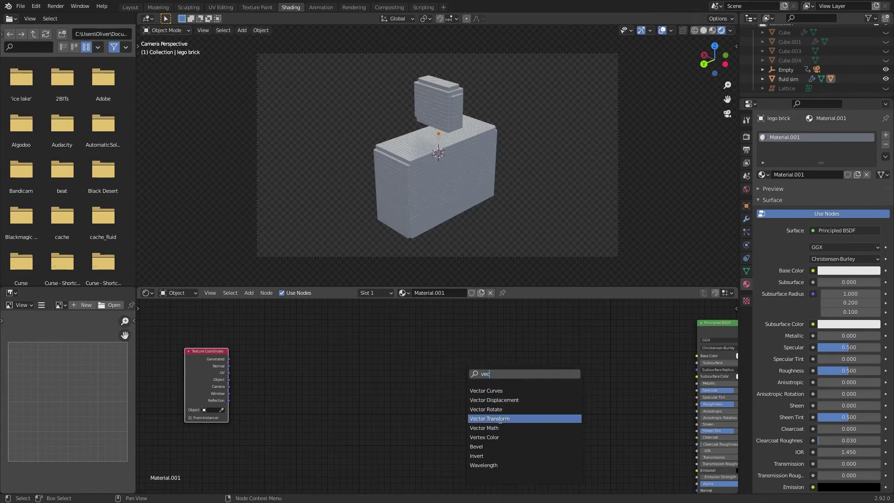
left_click(501, 419)
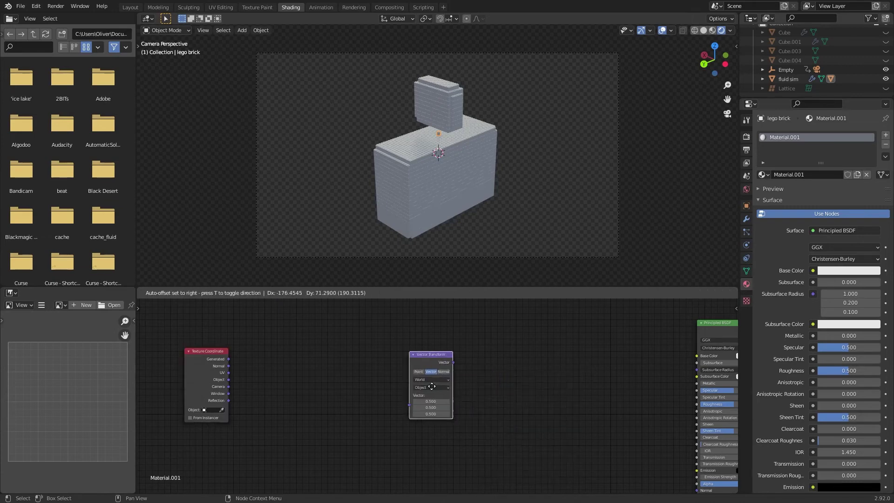
left_click(264, 389)
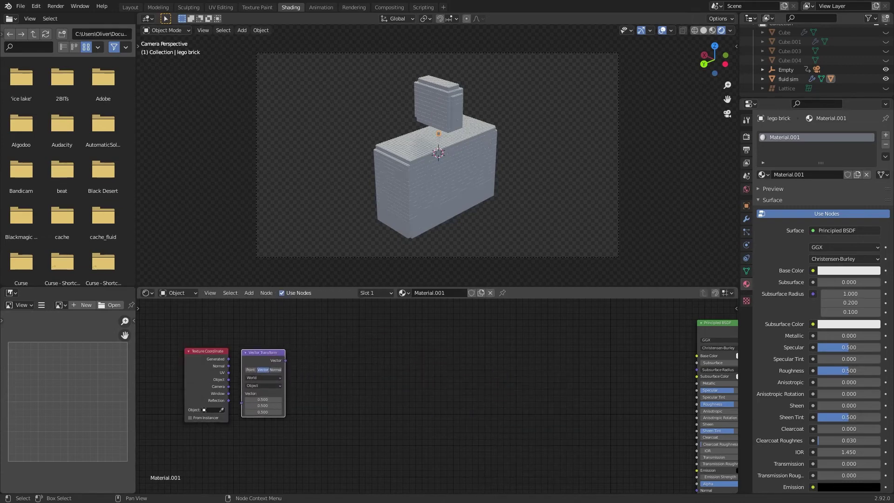
- Add a Point Density node after the Vector Transform node in the brick material
key("shift+a")
left_click(516, 375)
type("poi")
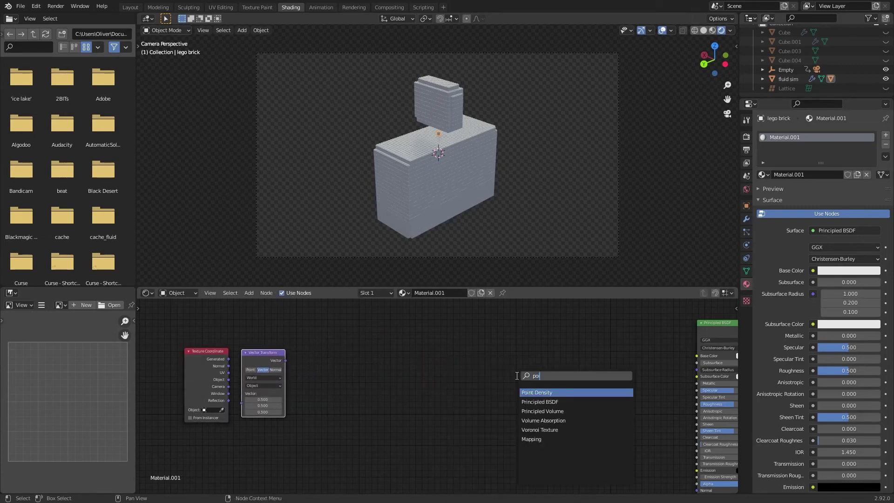
left_click(548, 393)
left_click(342, 362)
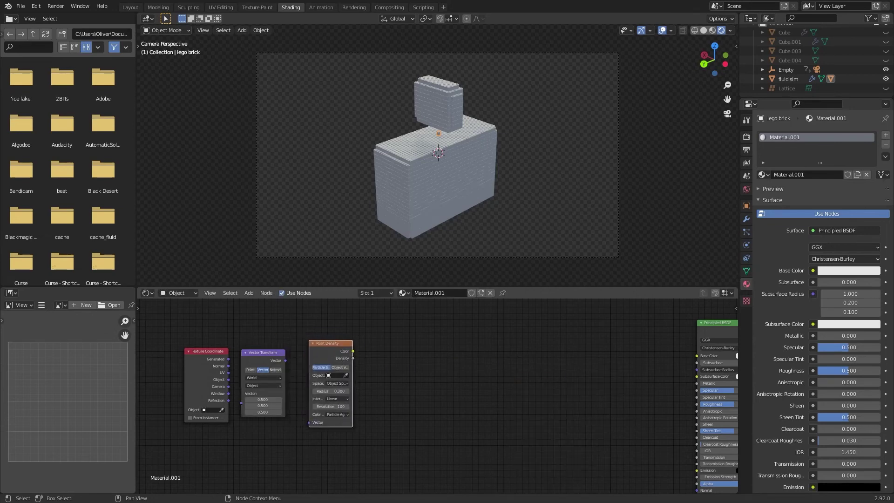
- Add a Separate XYZ node after the Point Density node in the brick material
key("shift+a")
left_click(489, 360)
type("se")
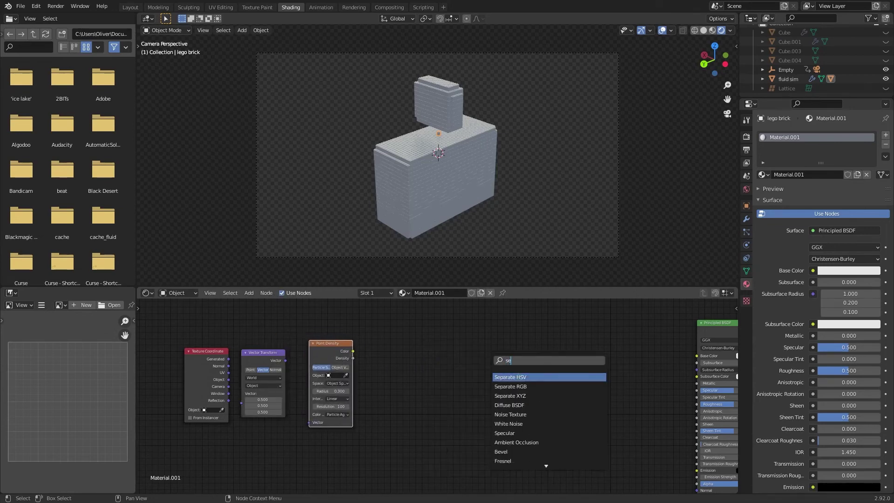
left_click(520, 395)
left_click(409, 384)
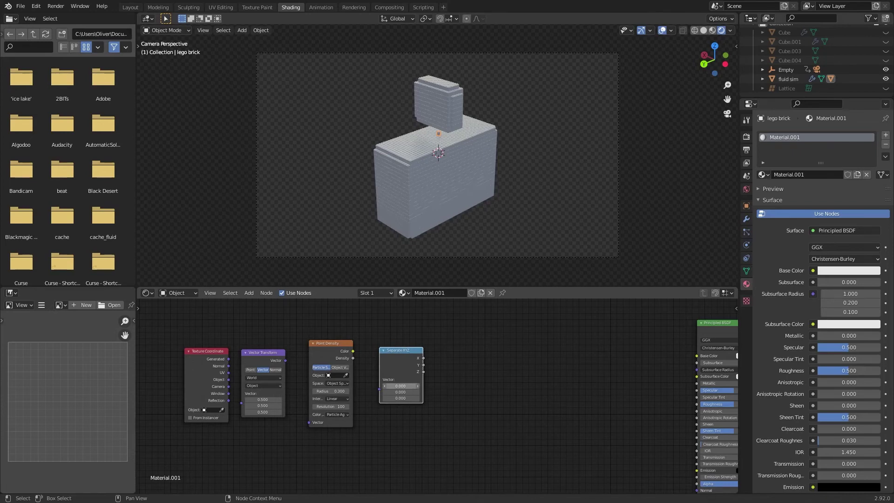
- Add a Math node after the Separate XYZ node and set its operation to Absolute
key("shift+a")
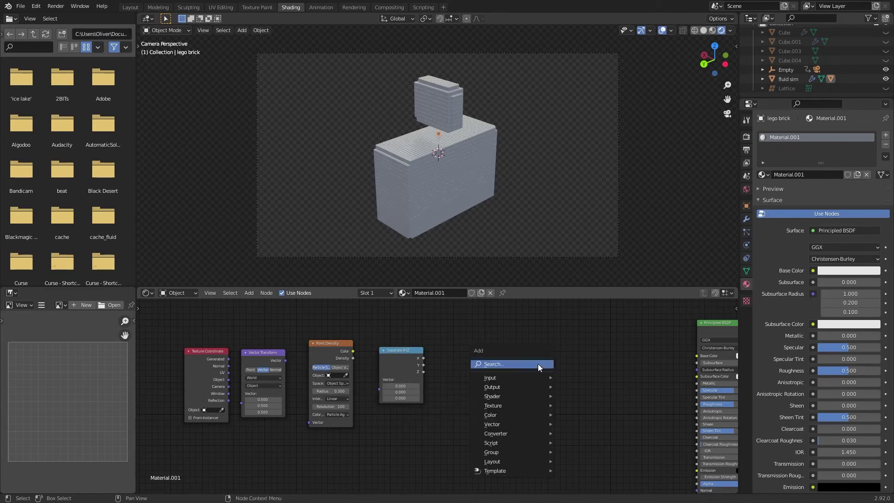
left_click(538, 364)
type("math")
left_click(545, 377)
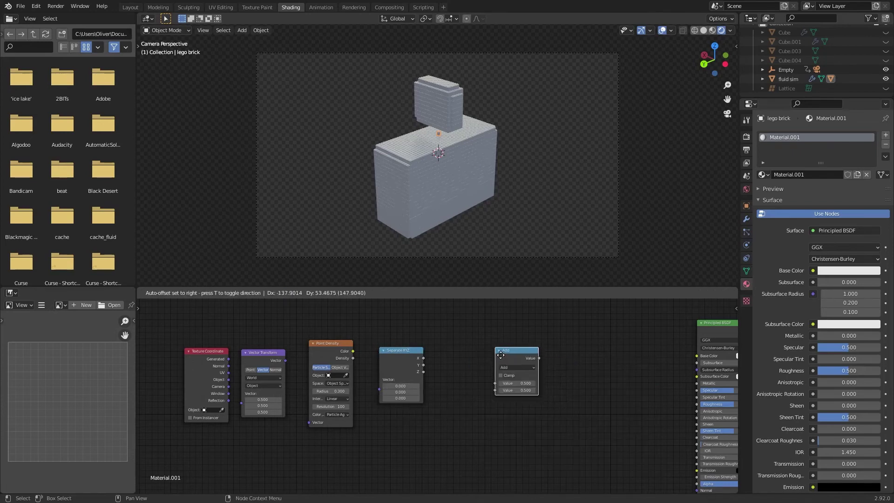
left_click(445, 335)
left_click(462, 349)
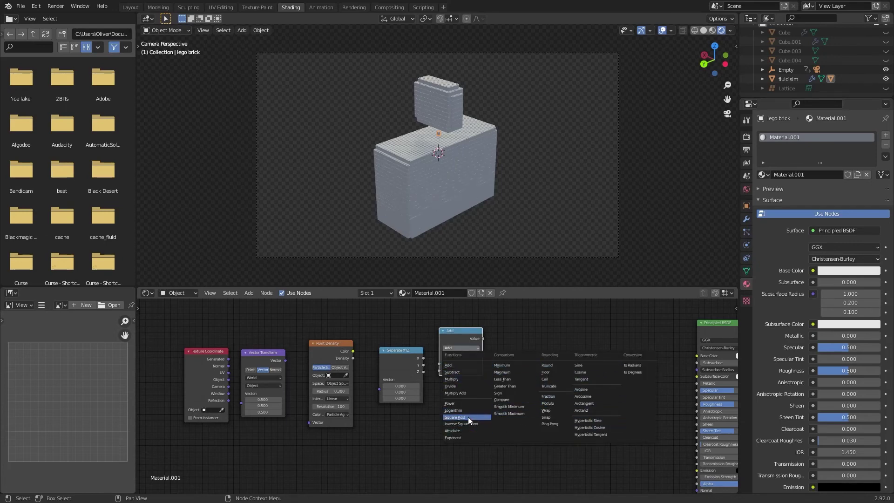
left_click(463, 431)
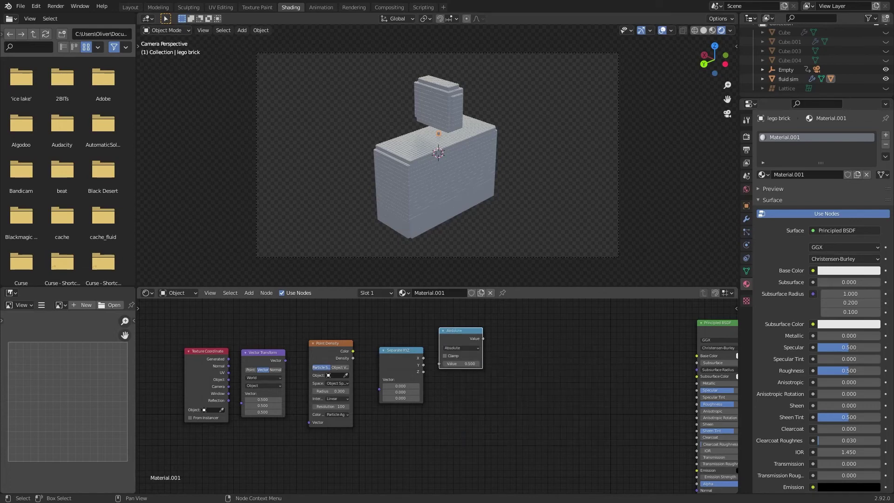
- Collapse the Absolute node and duplicate it twice, stacking the three copies beside the Separate XYZ node
scroll(482, 392, "up", 2)
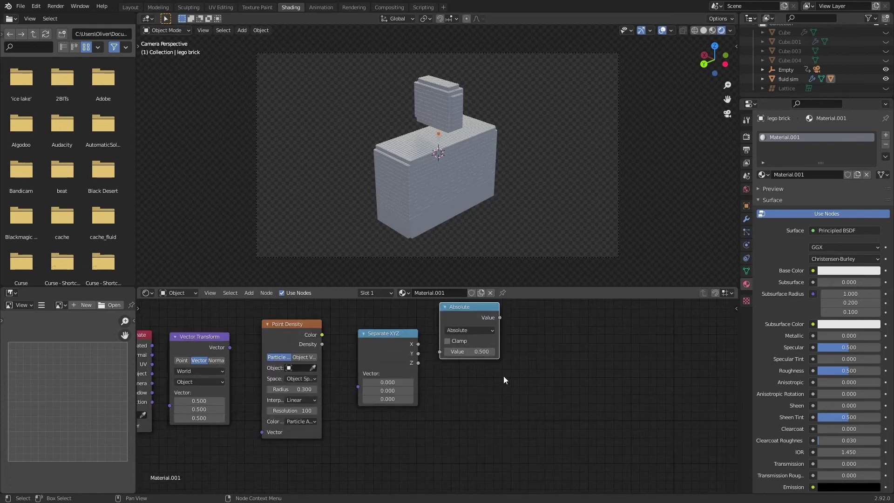
left_click(445, 307)
left_click_drag(454, 309, 456, 339)
key("shift+d")
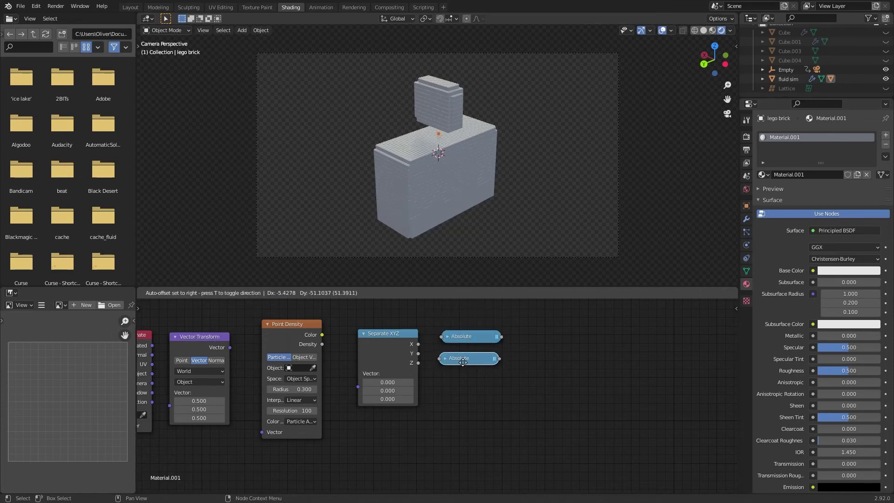
left_click(462, 379)
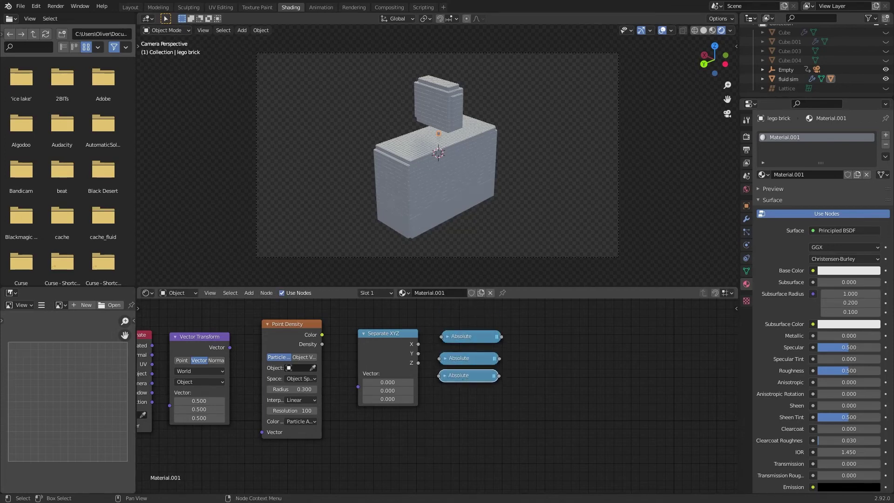
- Add a Combine XYZ node after the three Absolute nodes
key("shift+a")
type("co")
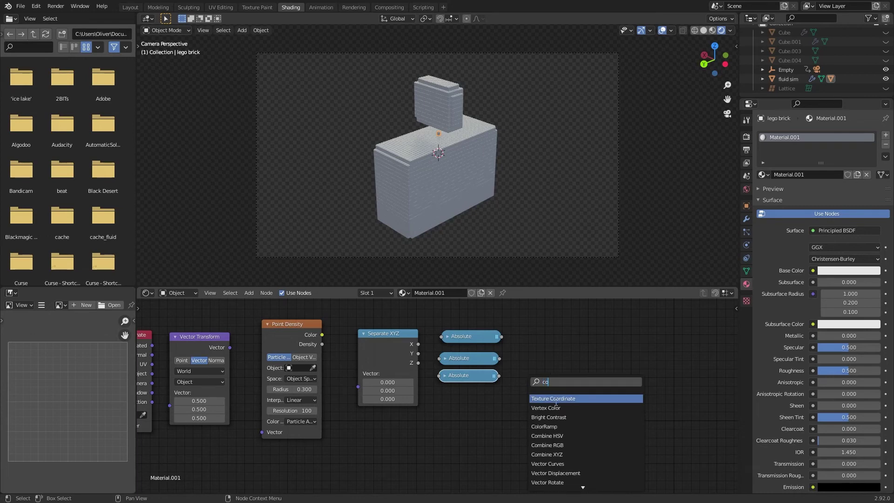
type("mb")
left_click(559, 418)
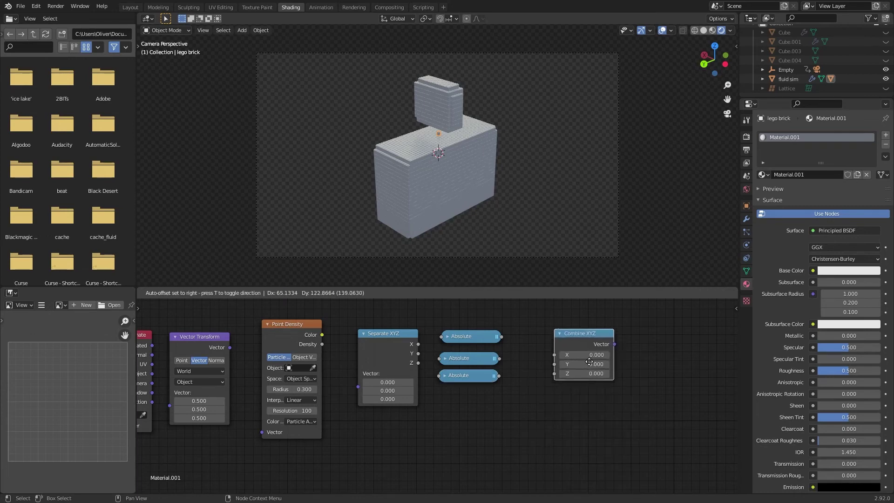
left_click(568, 361)
- Add a ColorRamp node between the Combine XYZ node and the Principled BSDF
middle_click_drag(701, 344, 561, 356)
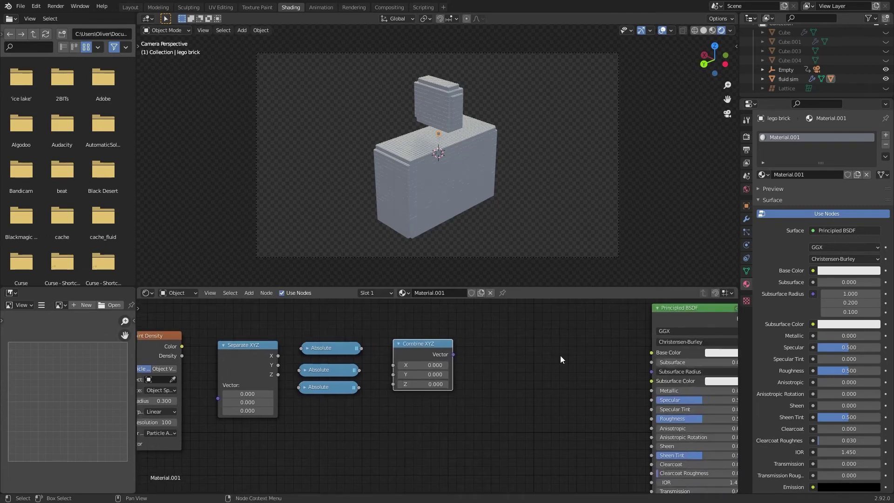
key("shift+a")
type("s")
type("col")
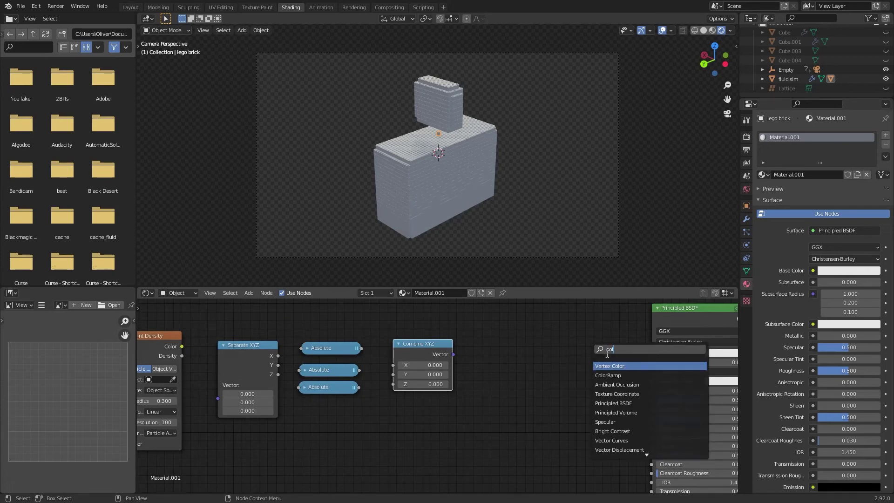
left_click(606, 374)
left_click(526, 347)
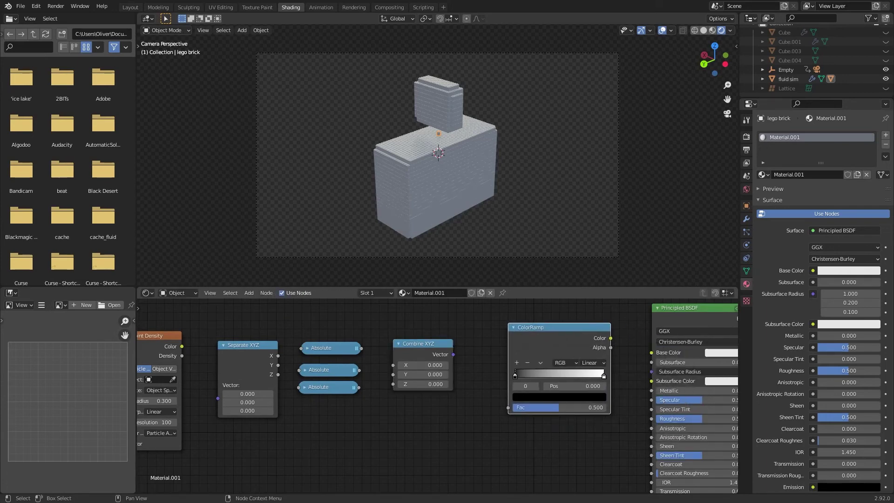
- Insert a Mix Shader node into the link between the Principled BSDF and the Material Output
scroll(447, 401, "down", 3)
middle_click_drag(675, 369, 480, 348)
key("shift+a")
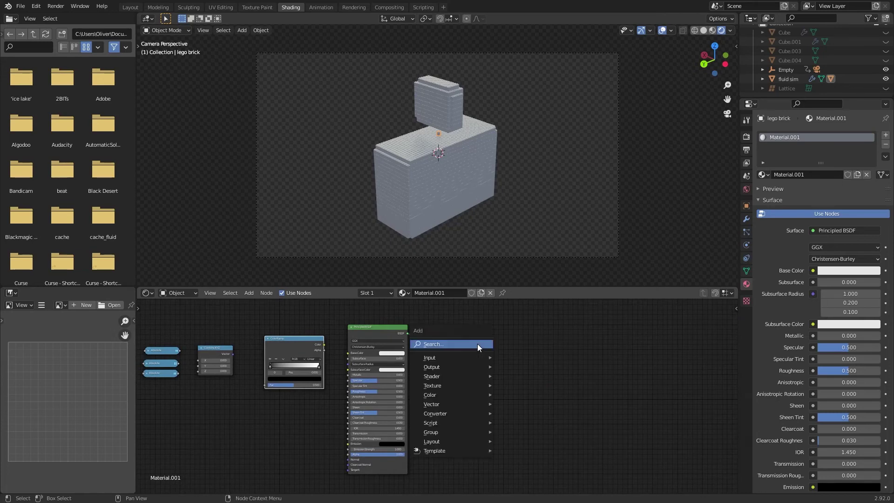
left_click(477, 344)
type("mix")
key("Return")
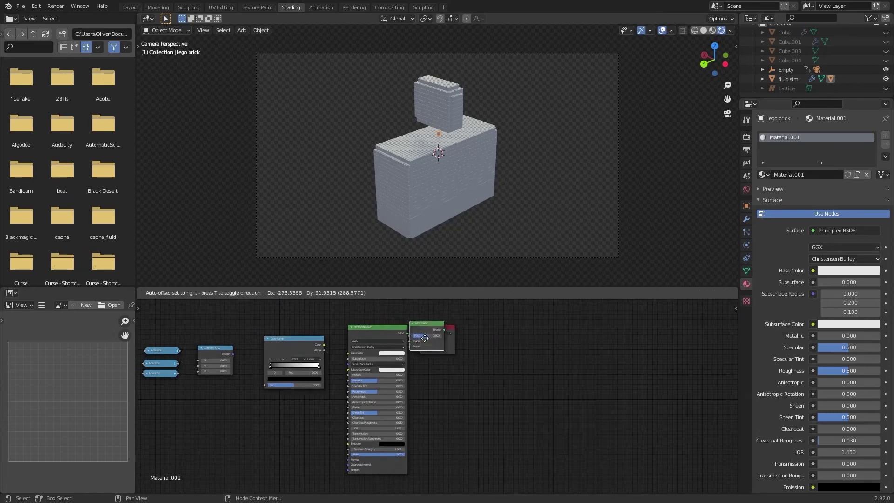
left_click(443, 338)
- Add a Glossy BSDF node below the Mix Shader and reposition the Mix Shader to make room
key("shift+a")
left_click(447, 347)
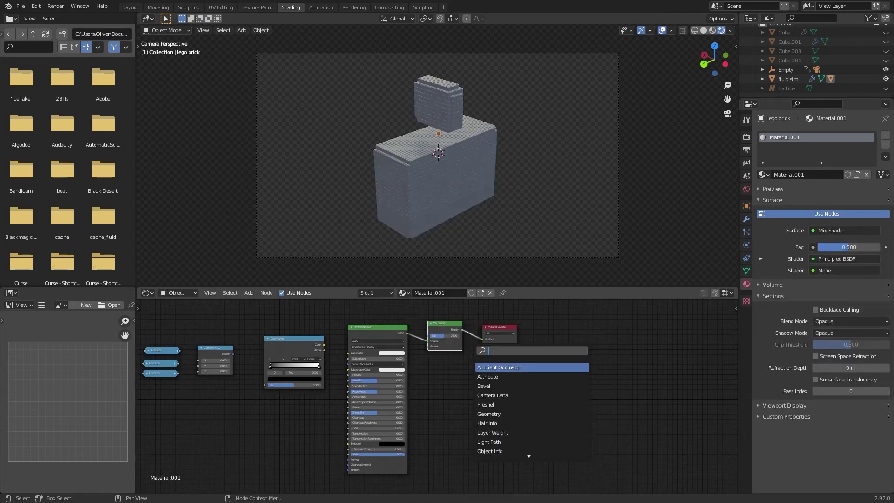
type("glo")
key("Return")
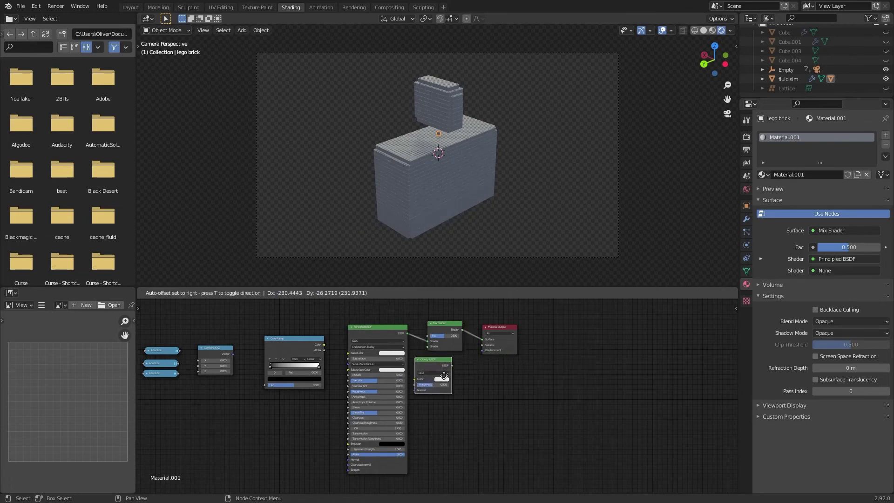
left_click(460, 341)
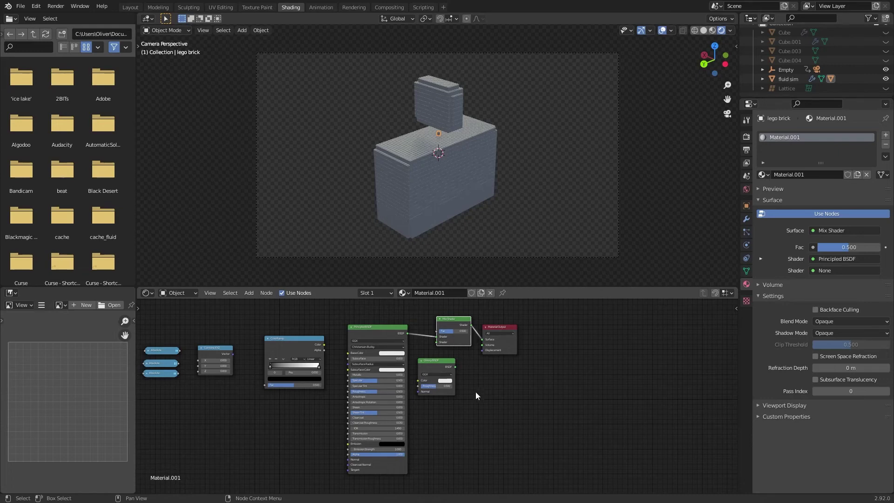
- Connect the Glossy BSDF to the Mix Shader's second shader input, with glossy roughness 0.123 and mix factor 0.225
scroll(476, 392, "up", 3)
left_click_drag(511, 385, 482, 343)
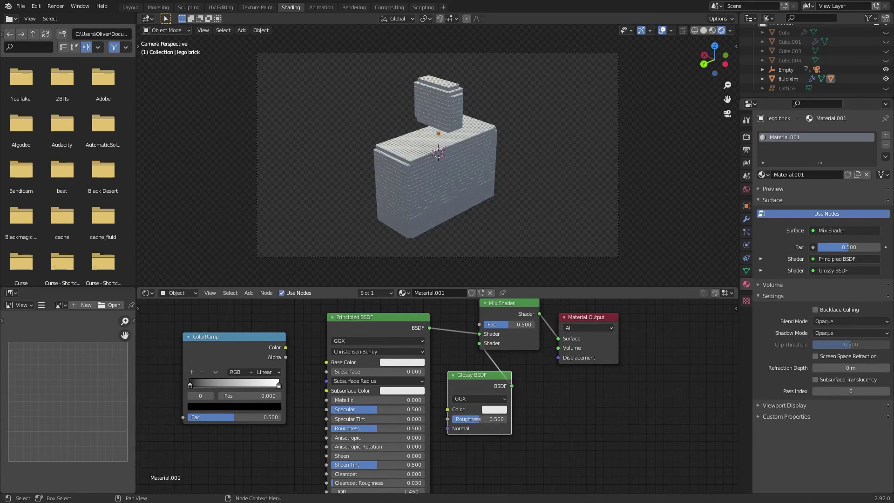
left_click_drag(485, 420, 466, 420)
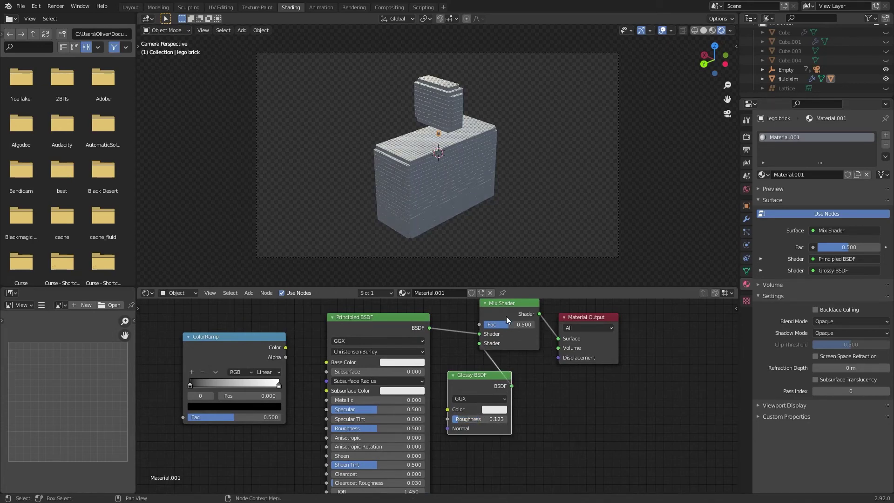
left_click_drag(510, 324, 499, 324)
- Connect the Combine XYZ vector to the ColorRamp's Fac and the ColorRamp's color to the Principled BSDF's Base Color
middle_click_drag(323, 393, 518, 382)
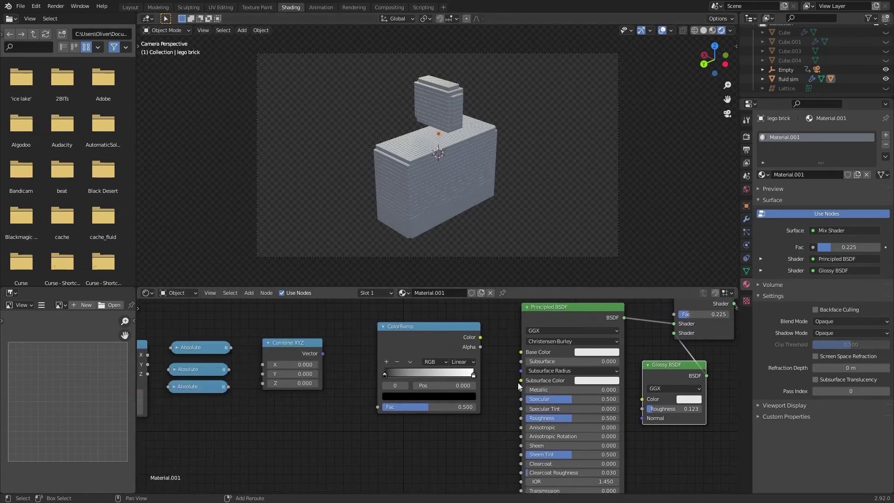
left_click_drag(480, 337, 510, 345)
left_click_drag(524, 357, 521, 352)
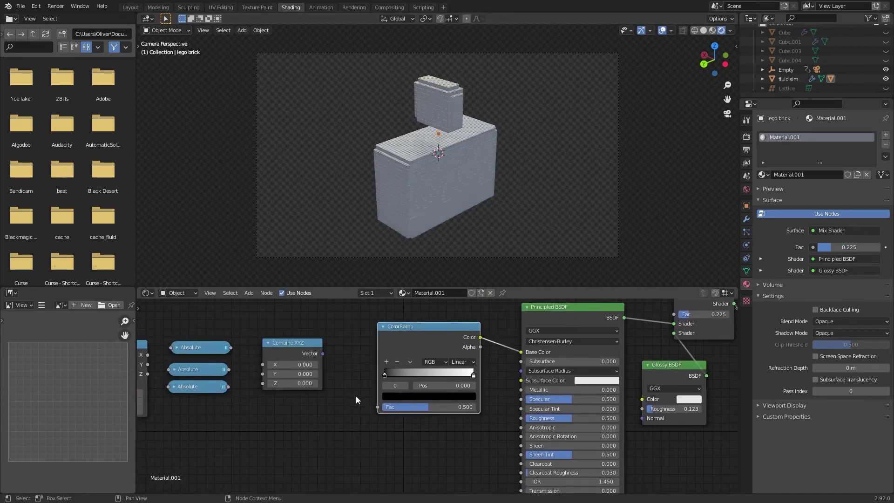
middle_click_drag(324, 385, 438, 383)
left_click_drag(434, 355, 489, 410)
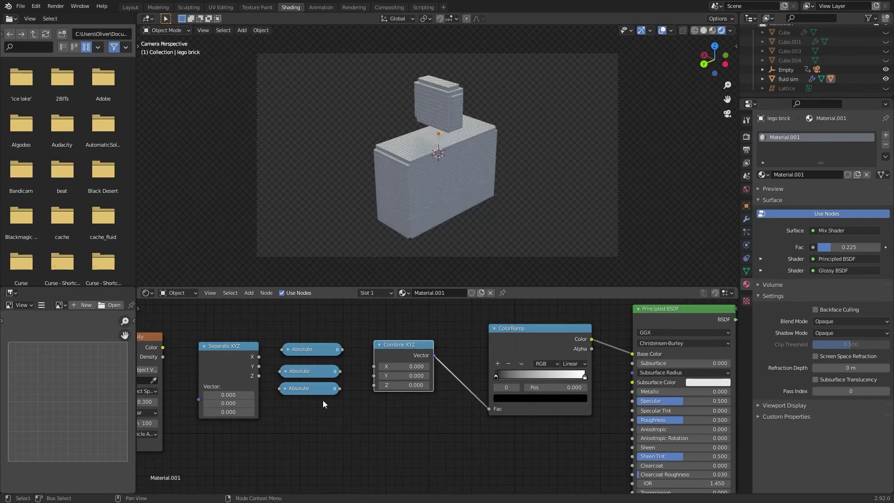
- Link the Separate XYZ outputs to the three Absolute nodes, and the first and third Absolute nodes to Combine XYZ's X and Z
middle_click_drag(325, 404, 470, 412)
left_click_drag(488, 357, 521, 373)
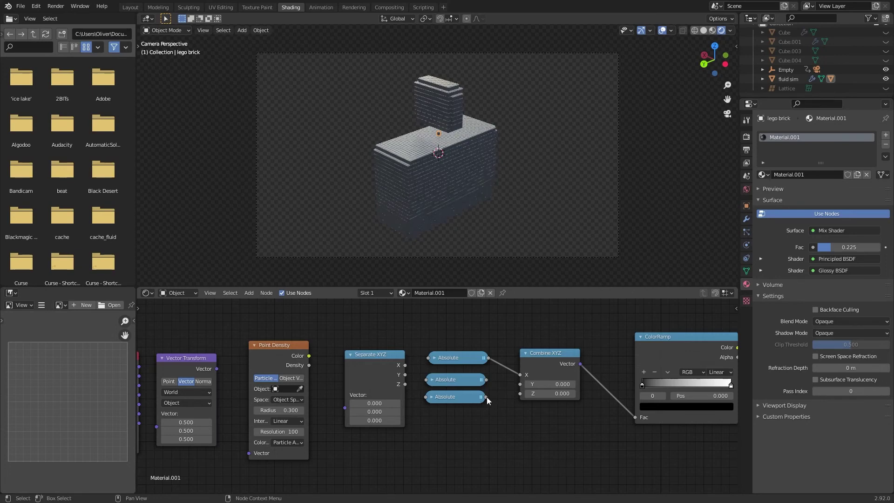
left_click_drag(487, 397, 520, 394)
left_click_drag(405, 365, 427, 379)
left_click_drag(405, 384, 427, 397)
- Chain Texture Coordinate's Object output through Vector Transform into Point Density, and link Point Density's Color to the Separate XYZ vector input
middle_click_drag(421, 395, 523, 397)
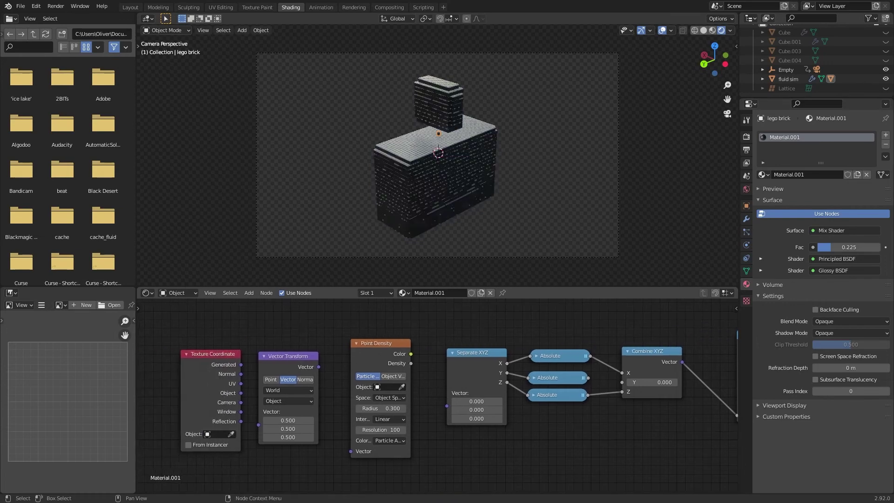
left_click_drag(411, 354, 447, 406)
middle_click_drag(447, 406, 514, 377)
left_click_drag(385, 338, 418, 422)
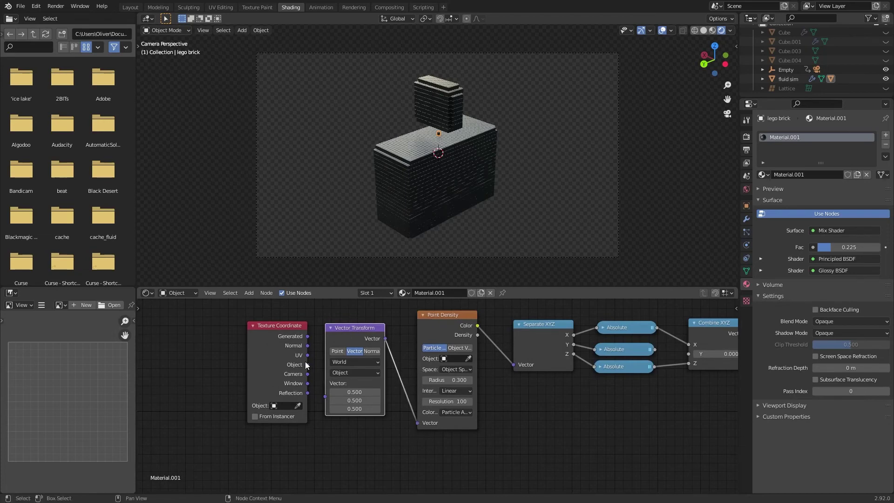
left_click_drag(308, 365, 325, 397)
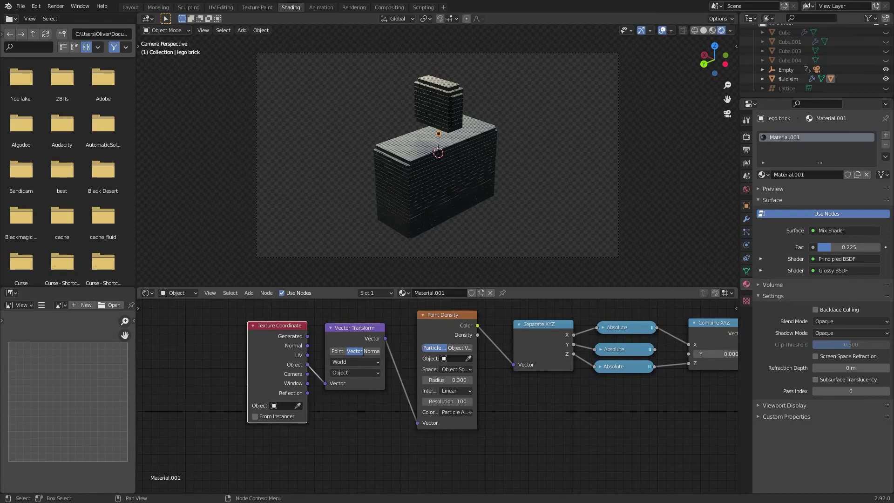
- Set the Vector Transform node to type Point, converting from Object to World
left_click(337, 351)
left_click(354, 361)
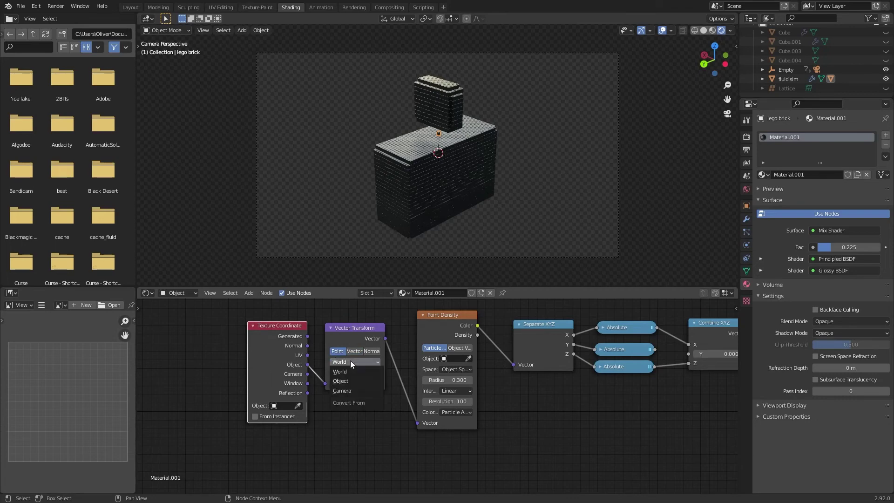
left_click(345, 378)
left_click(343, 373)
left_click(343, 379)
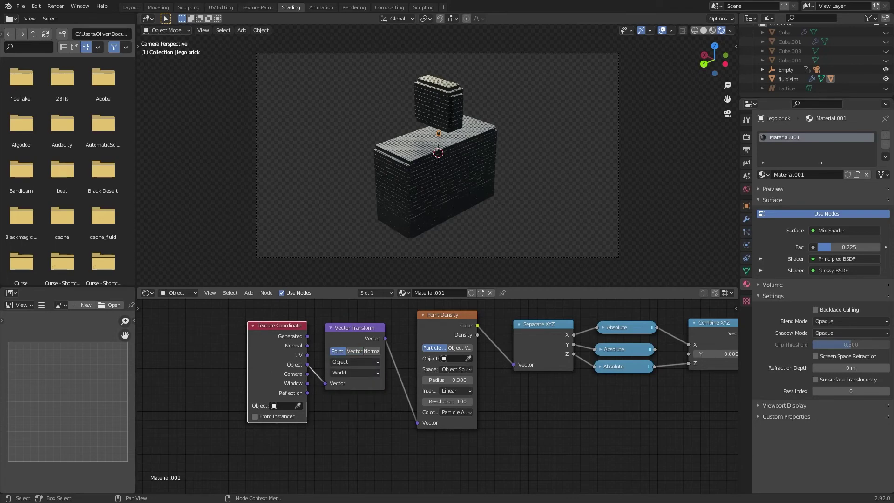
- Set the Point Density node's object to fluid sim and its particle system to Liquid
left_click(451, 359)
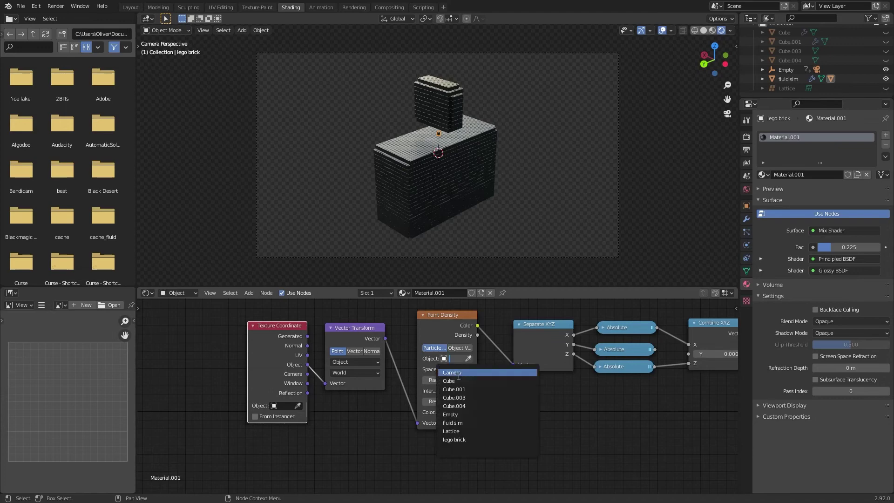
left_click(459, 423)
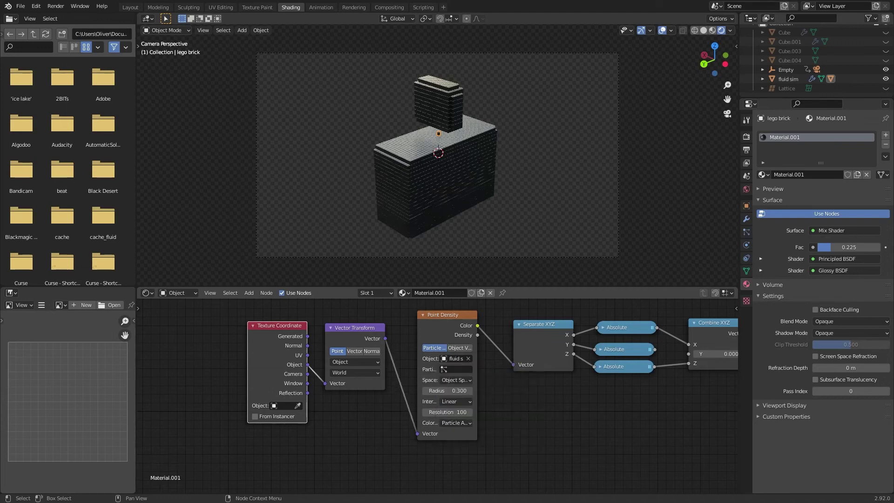
left_click(454, 369)
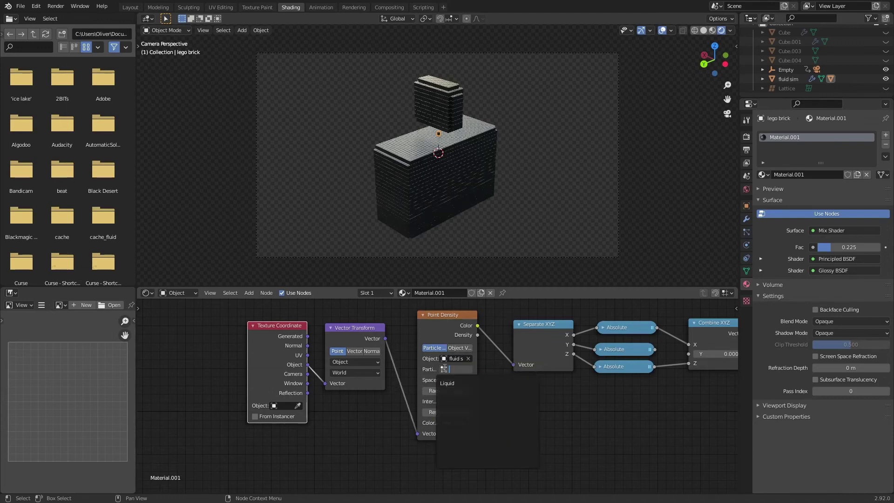
left_click(461, 383)
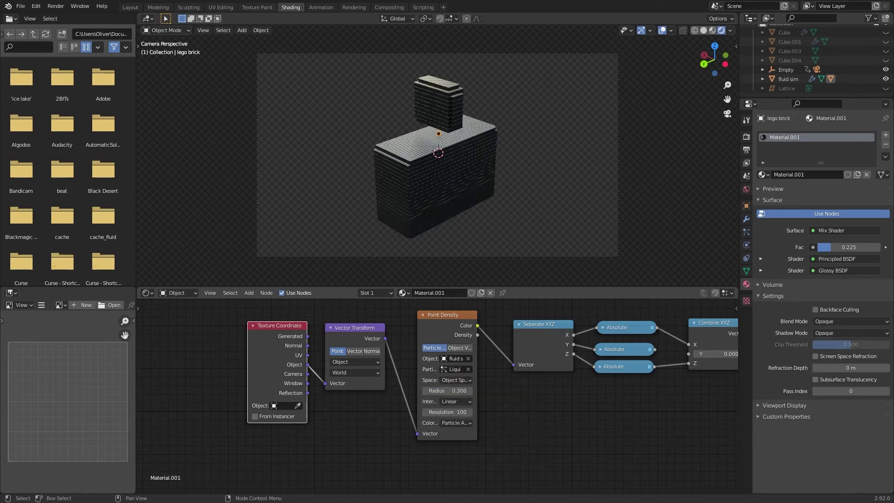
- Set the Point Density node's space to World Space and its radius to 0.5
left_click(456, 380)
left_click(458, 401)
left_click(443, 390)
type("0.5")
key("Return")
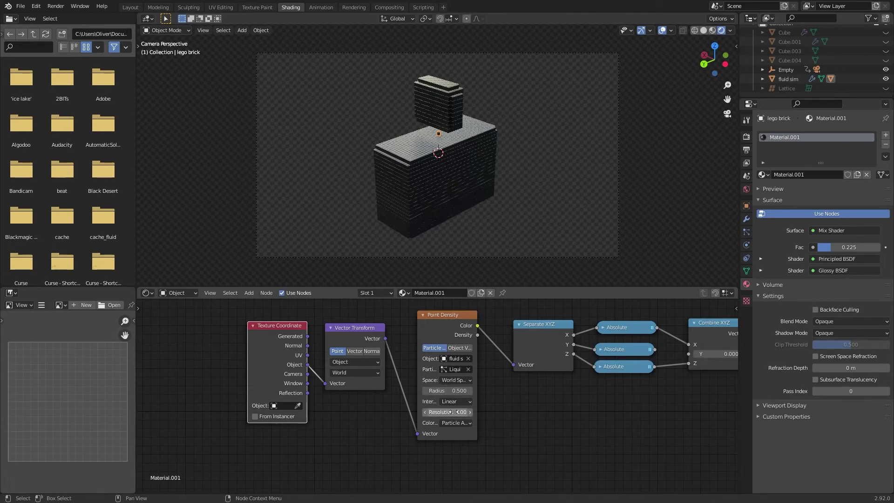
- Set the Point Density node to Closest interpolation, Particle Velocity as its color source and a resolution of 150
left_click(456, 402)
left_click(459, 414)
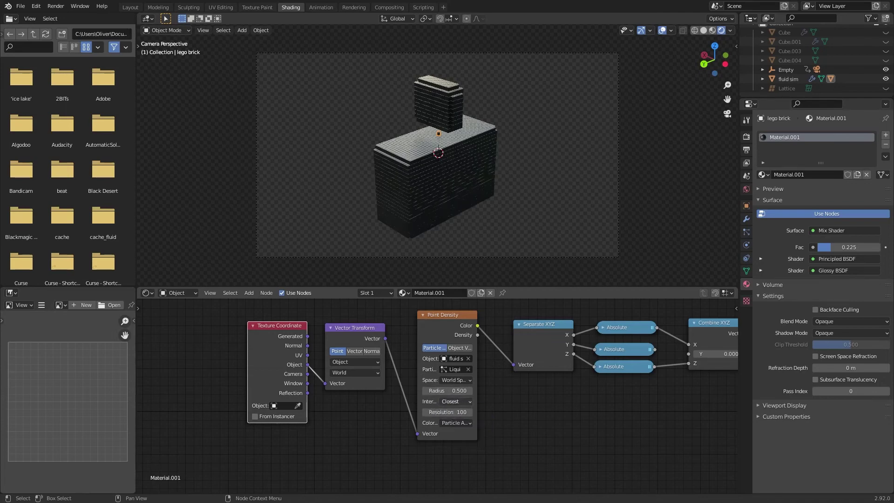
left_click(456, 423)
left_click(462, 451)
scroll(510, 434, "up", 2)
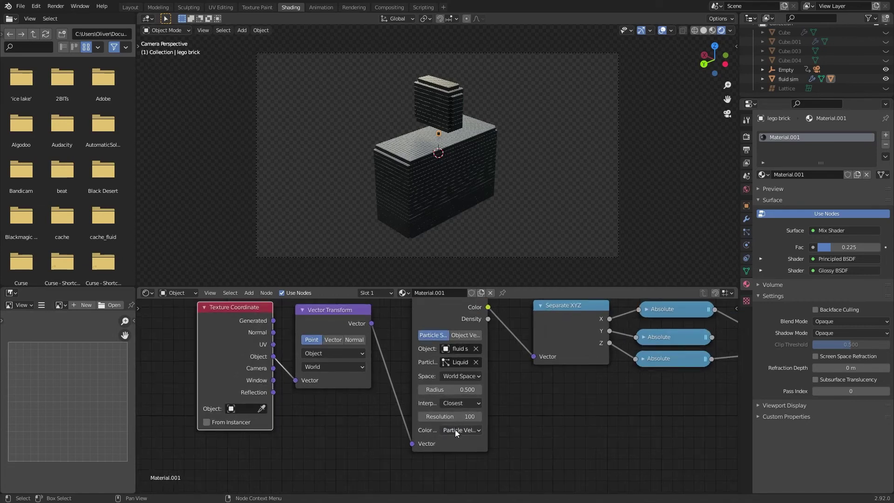
left_click_drag(455, 416, 455, 416)
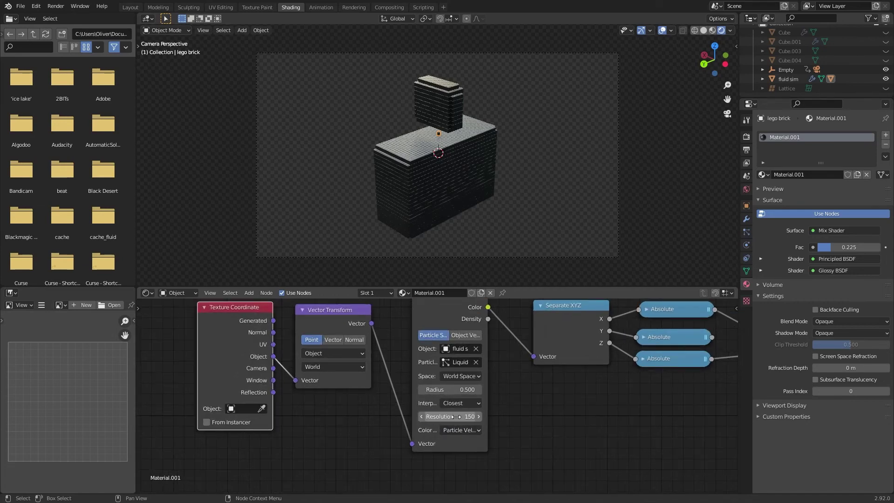
- Link the Y channel's Absolute node to the Y input of Combine XYZ
middle_click_drag(455, 417, 213, 429)
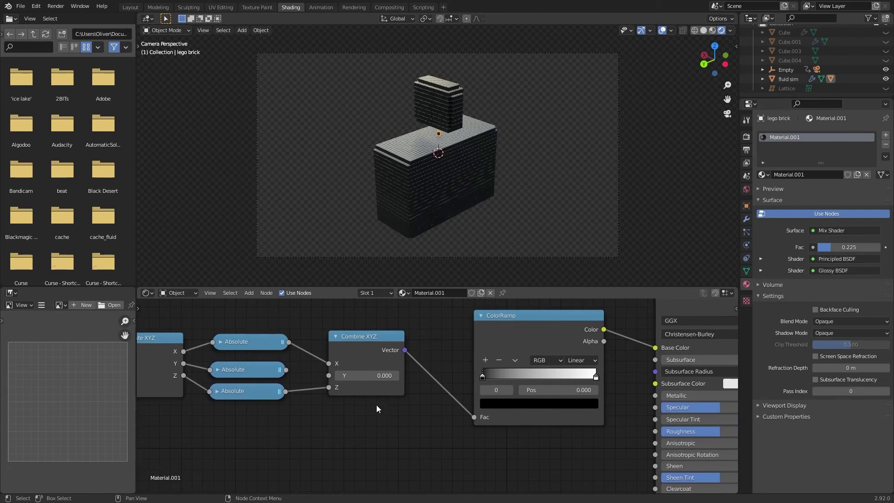
middle_click_drag(378, 407, 476, 408)
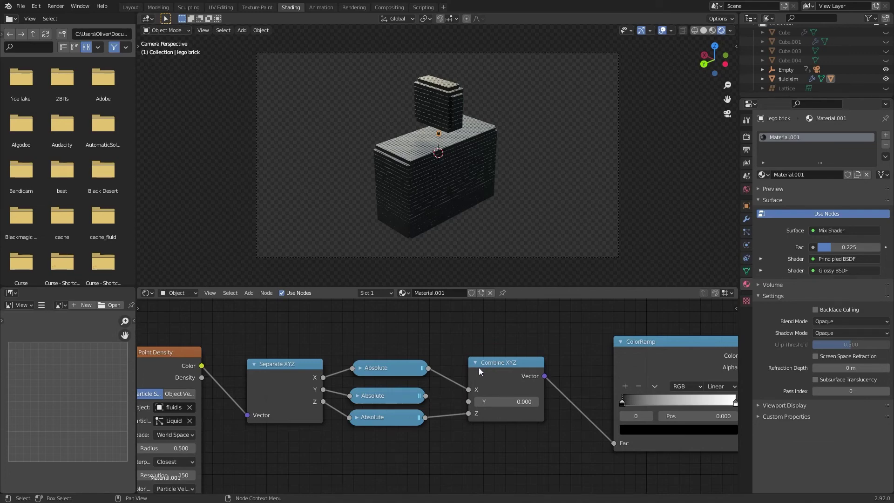
key("ctrl+z")
- Change the ColorRamp's black stop to a deep blue
middle_click_drag(617, 438, 433, 401)
scroll(433, 393, "up", 2)
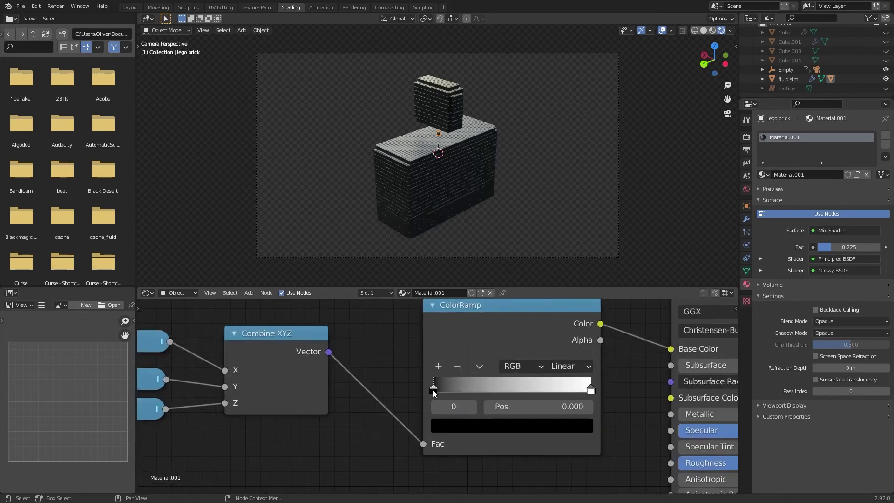
left_click(458, 426)
left_click_drag(561, 246, 559, 236)
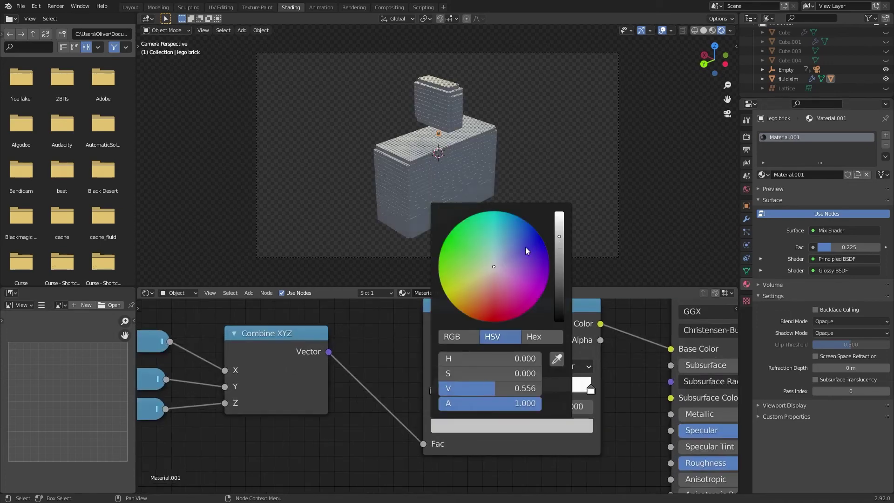
left_click(529, 248)
- Move the ColorRamp's white stop to position 0.033 and tint it a very pale blue
left_click_drag(591, 390, 433, 386)
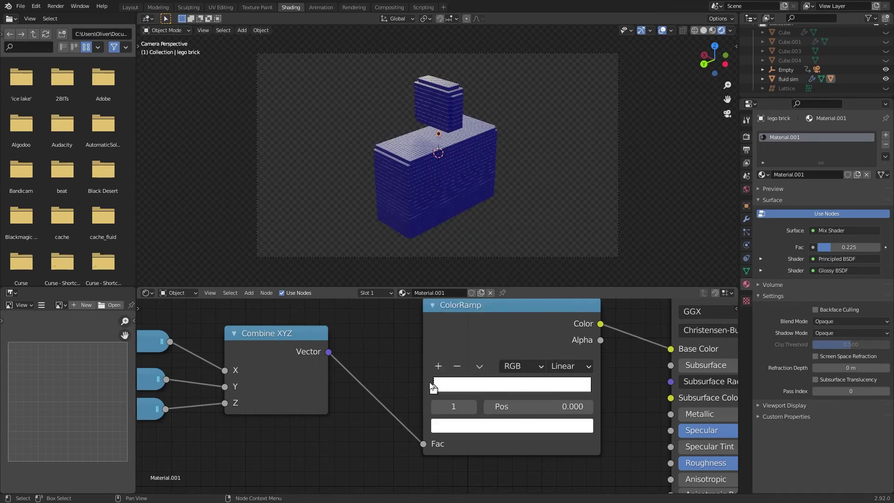
left_click_drag(526, 408, 552, 408, "shift")
left_click(514, 424)
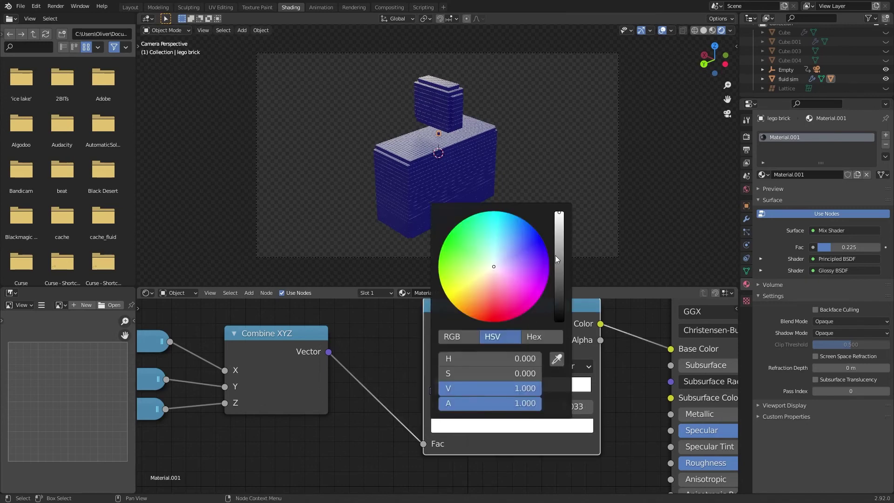
left_click_drag(495, 247, 505, 257)
mouse_move(559, 222)
left_mouse_down()
mouse_move(559, 237)
mouse_move(560, 219)
left_mouse_up()
left_click_drag(500, 260, 497, 261)
key("ctrl+s")
scroll(538, 400, "down", 3)
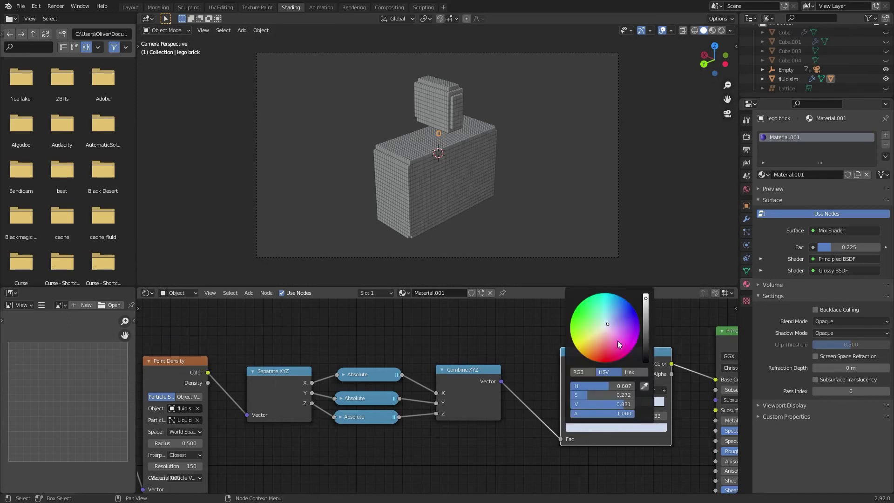
left_click(580, 427)
left_click_drag(598, 394, 587, 394)
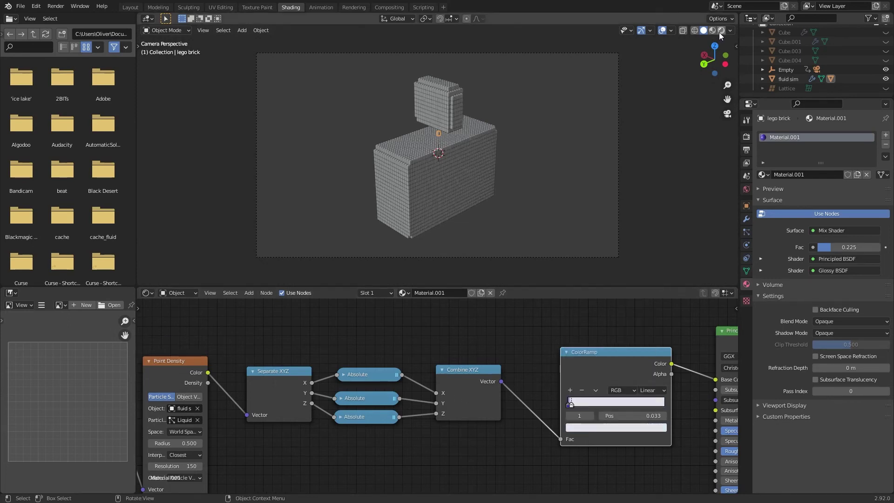
- Show the viewport in rendered shading, save the file and view the blue bricks from another angle
key("z")
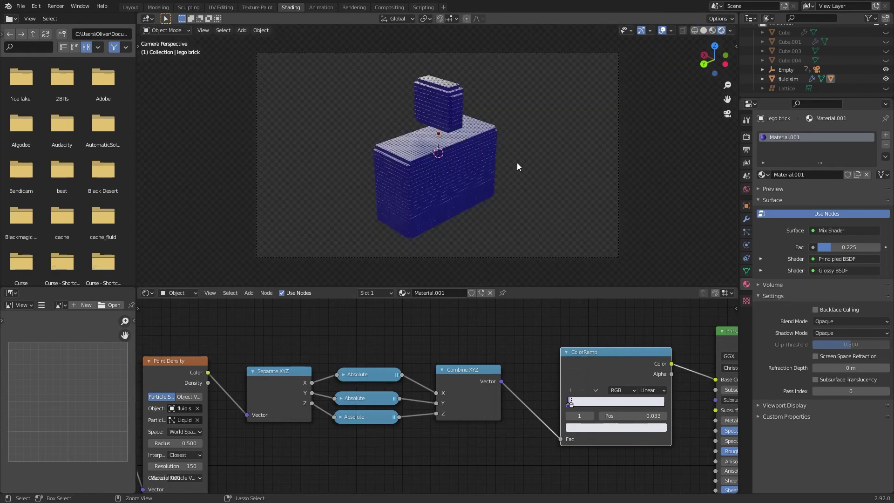
key("ctrl+s")
middle_click_drag(295, 138, 325, 154)
scroll(354, 201, "up", 5)
middle_click_drag(371, 249, 494, 246)
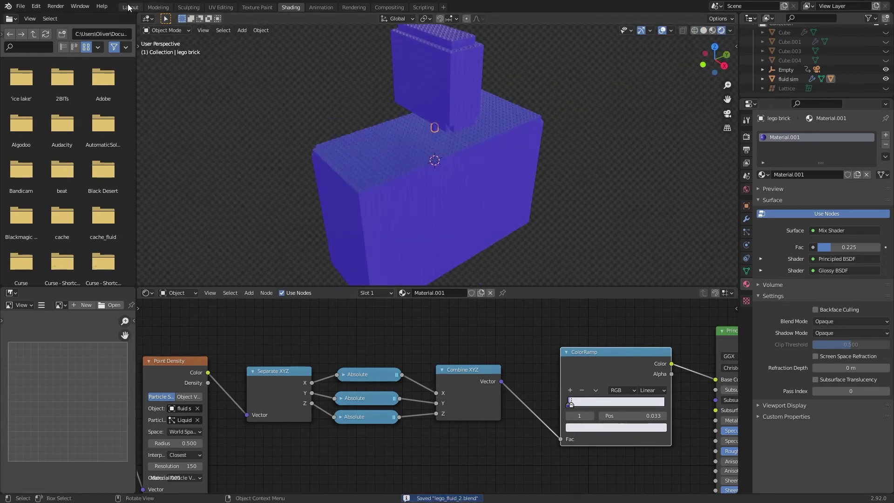
- Play the fluid animation in the Layout workspace and stop it at frame 87
left_click(130, 7)
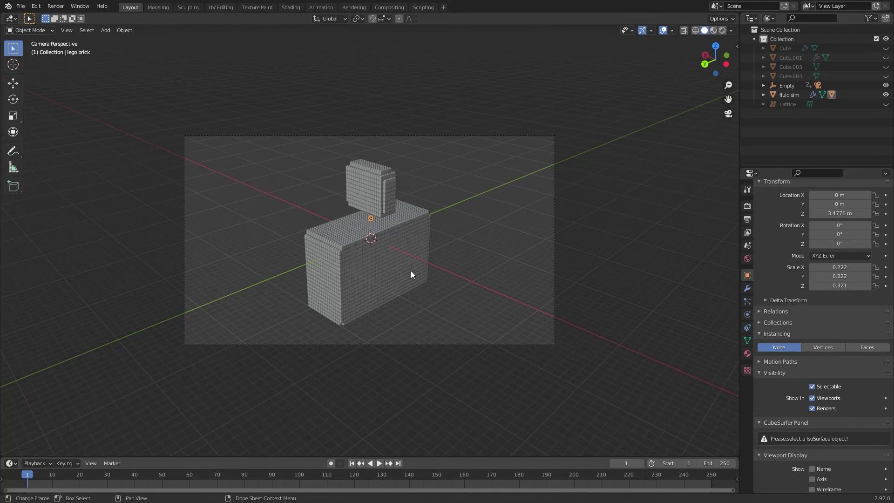
key("space")
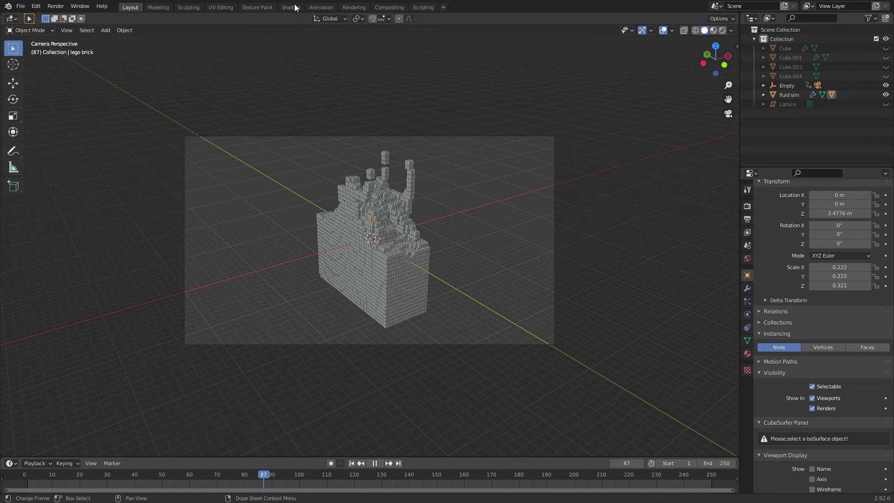
key("space")
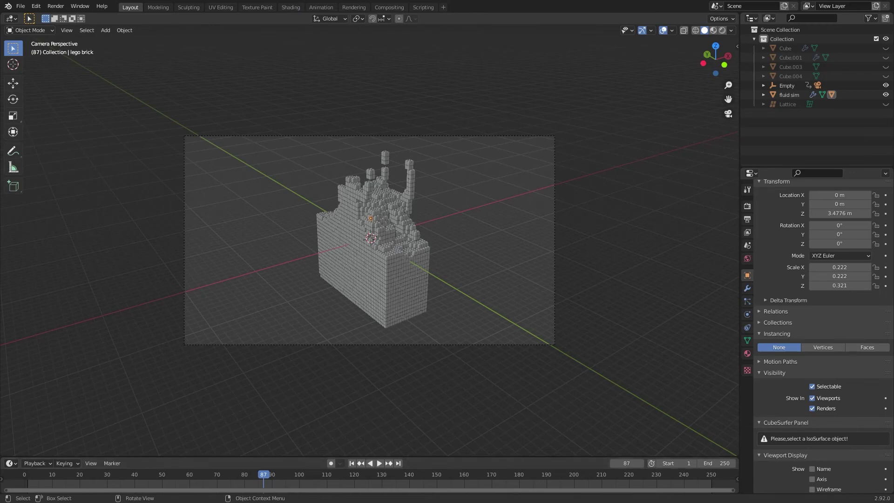
- Free the baked mesh of the fluid sim domain
left_click(396, 247)
left_click(747, 316)
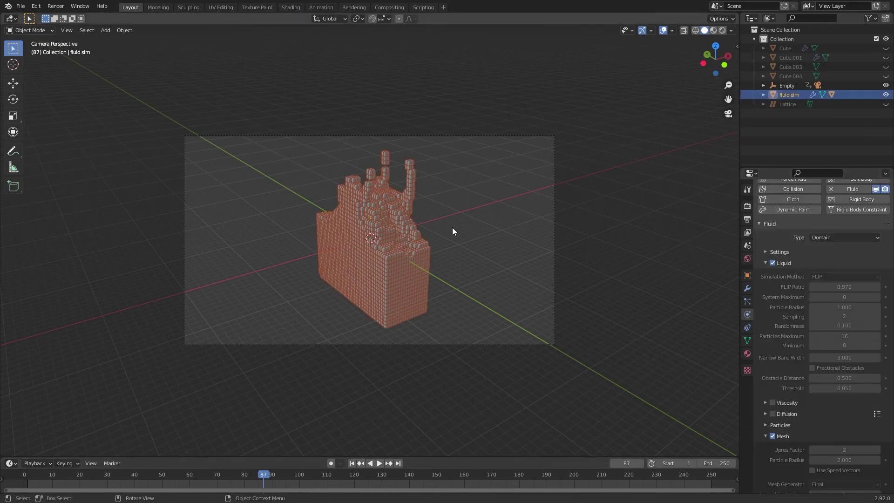
scroll(820, 354, "down", 8)
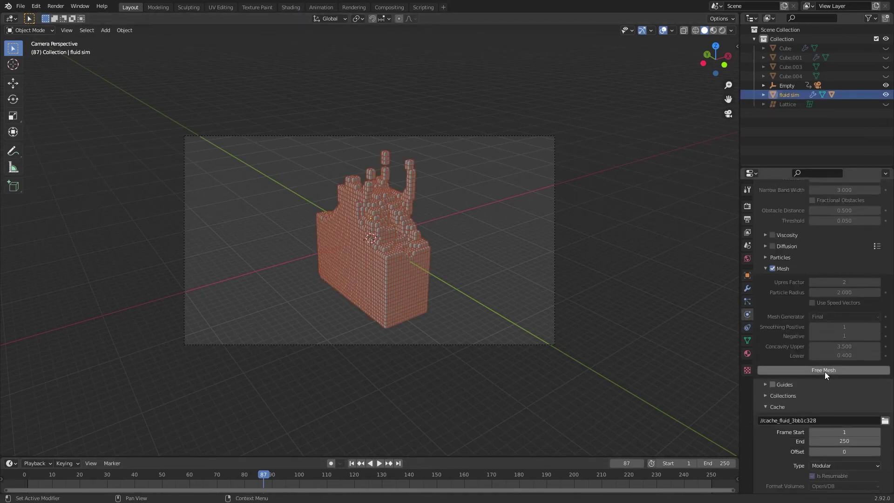
left_click(825, 370)
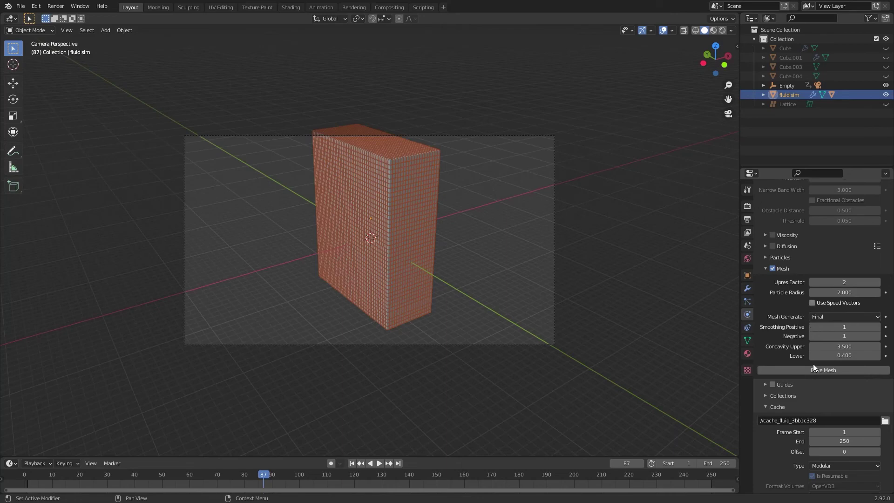
- Enable Use Speed Vectors for the fluid sim's mesh and bake the mesh again
scroll(813, 365, "up", 6)
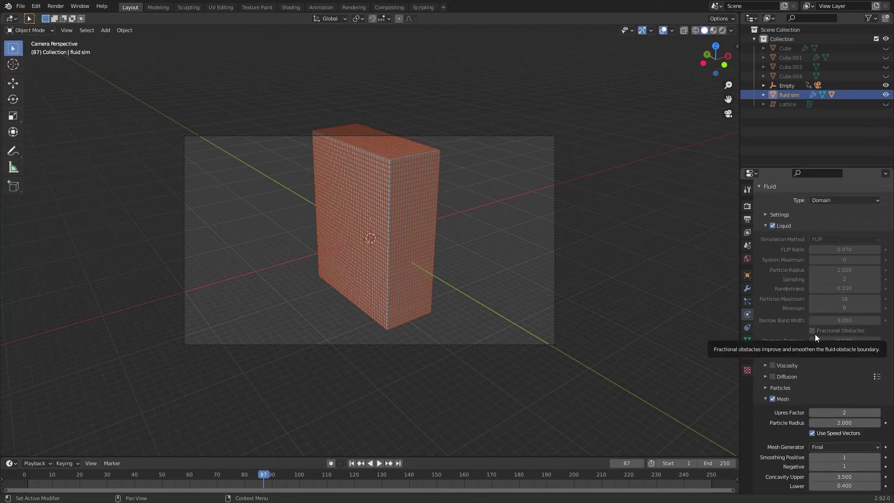
scroll(791, 374, "down", 5)
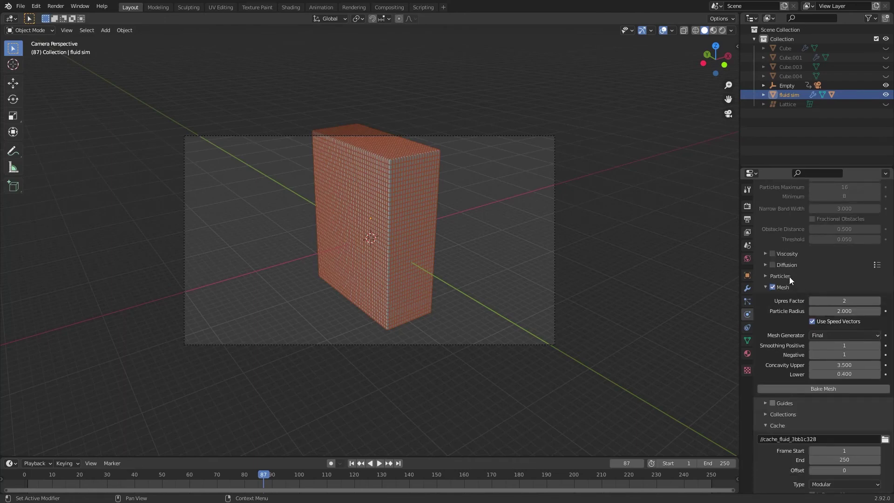
scroll(790, 277, "down", 3)
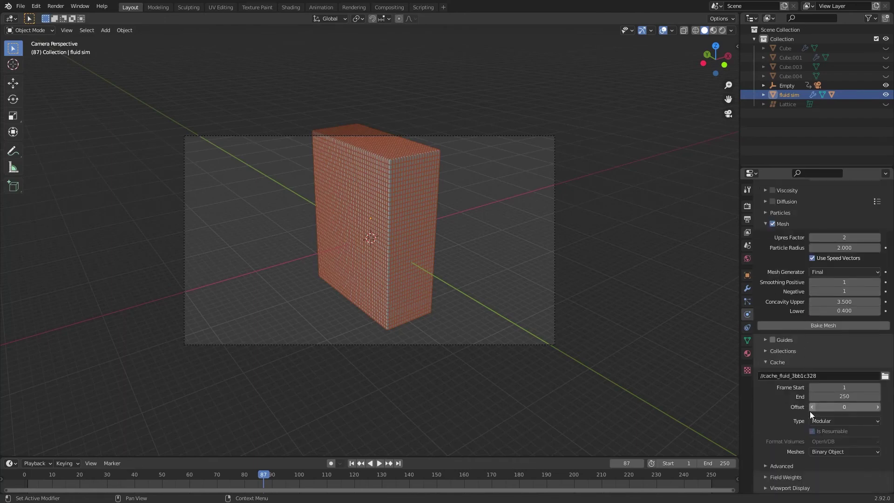
left_click(836, 451)
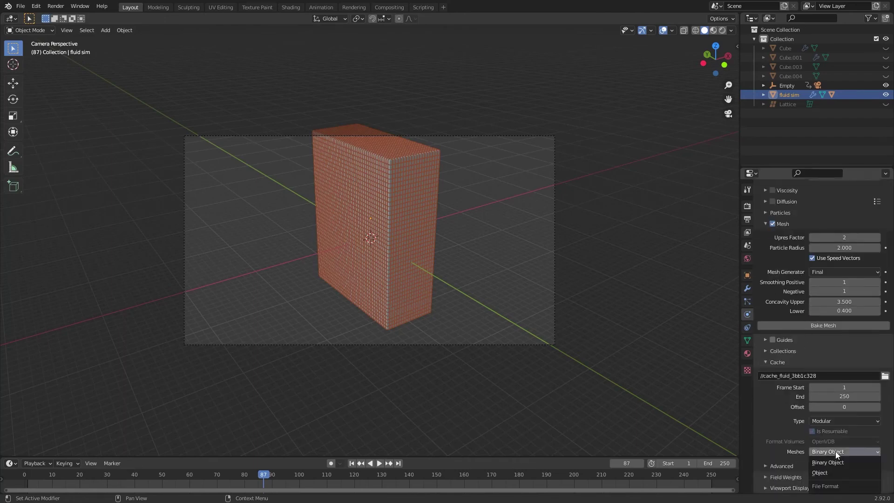
left_click(796, 465)
scroll(792, 447, "down", 1)
left_click(787, 437)
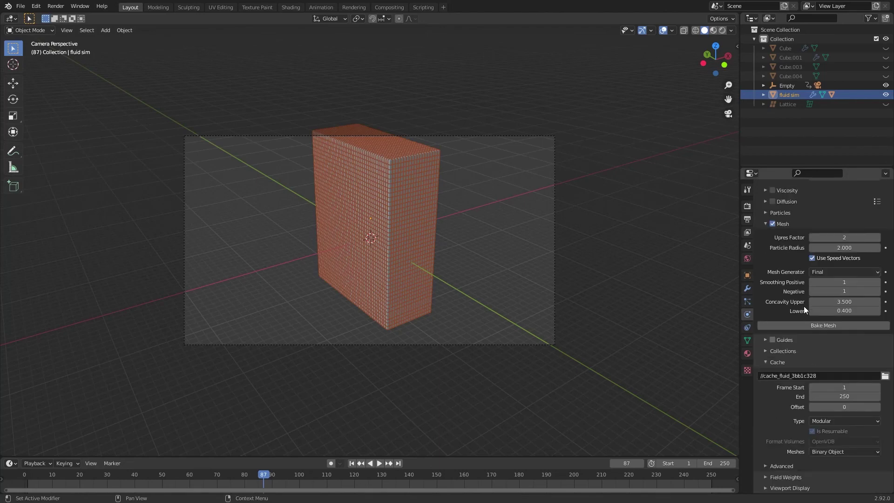
left_click(804, 326)
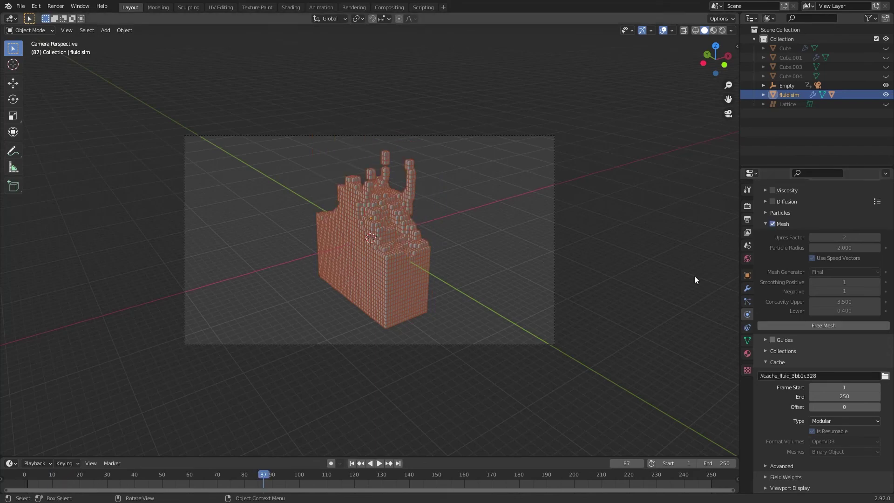
- Inspect the rebaked bricks from several angles in the Shading workspace and save the file
left_click(290, 7)
scroll(435, 192, "down", 3)
middle_click_drag(434, 193, 401, 184)
left_click(589, 144)
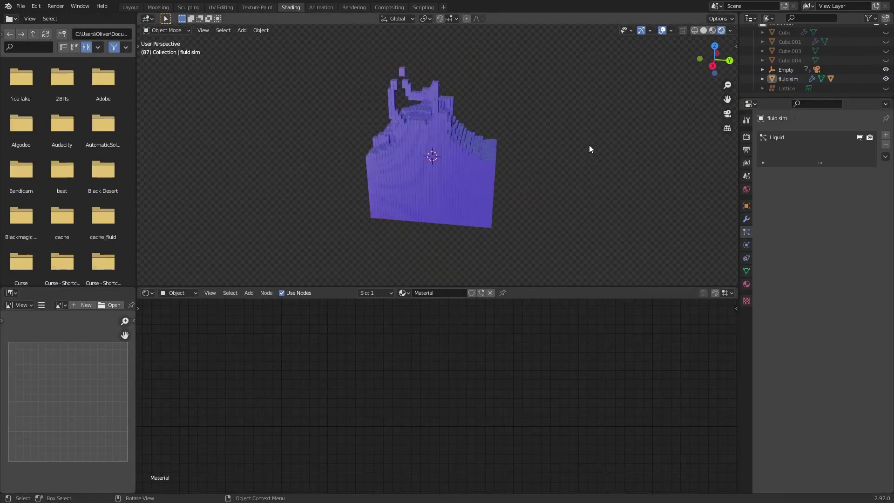
scroll(584, 159, "up", 5)
key("ctrl+s")
middle_click_drag(577, 166, 577, 223)
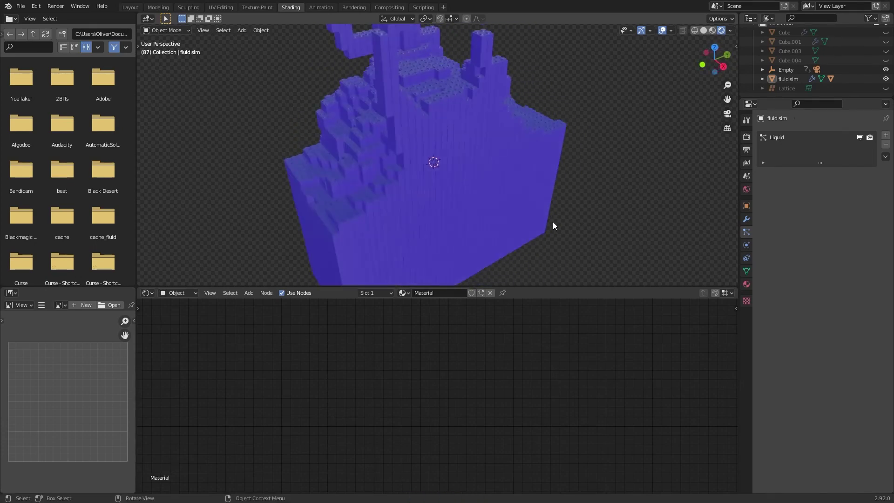
scroll(553, 225, "down", 3)
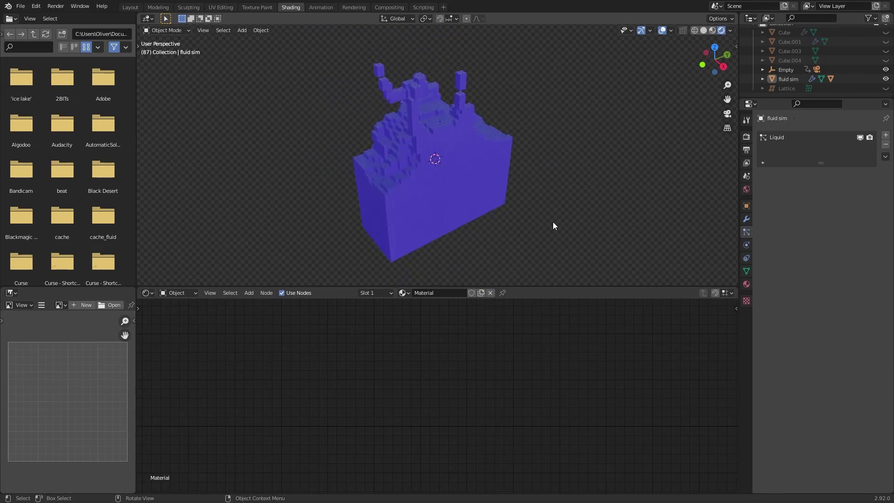
middle_click_drag(552, 225, 520, 232)
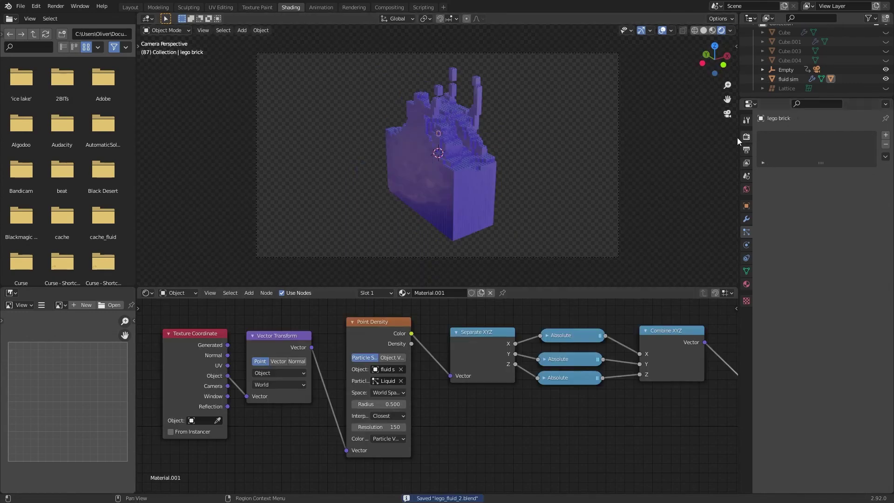
- Switch the render engine to Cycles with GPU Compute as the device
left_click(747, 136)
left_click(852, 135)
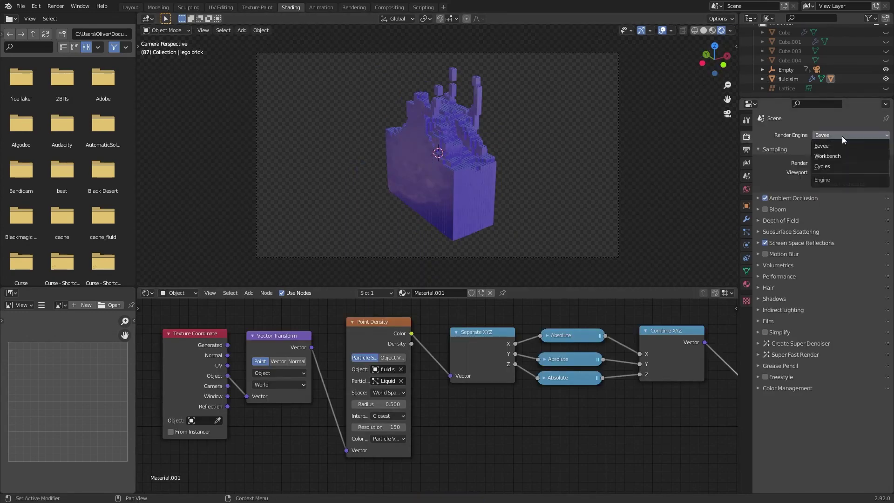
left_click(830, 166)
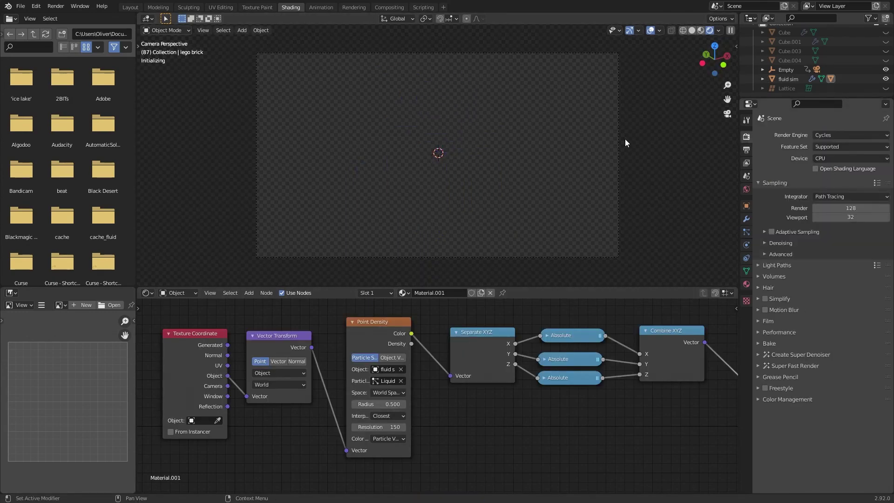
left_click(841, 158)
left_click(830, 178)
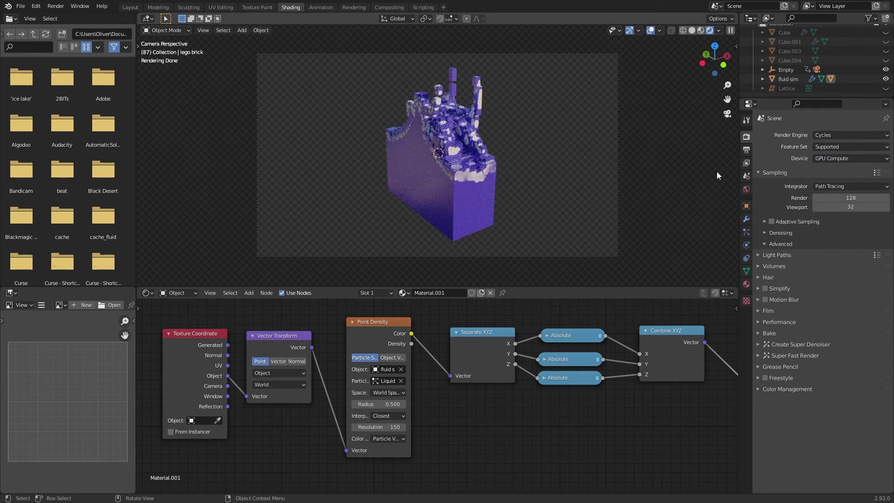
- Enable Automatic viewport denoising with a start sample of 8
left_click(781, 233)
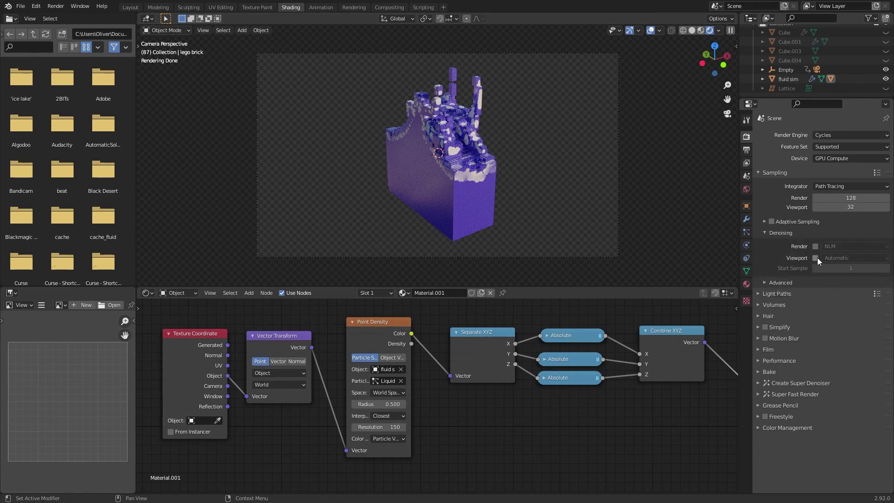
left_click(816, 258)
left_click(849, 269)
key("Return")
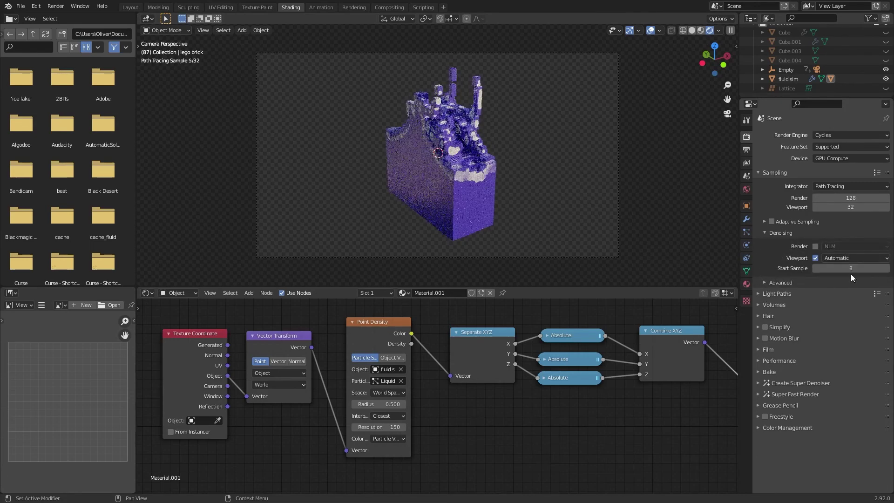
left_click(821, 234)
- Add the Super Denoiser to the scene at Super quality
left_click(792, 345)
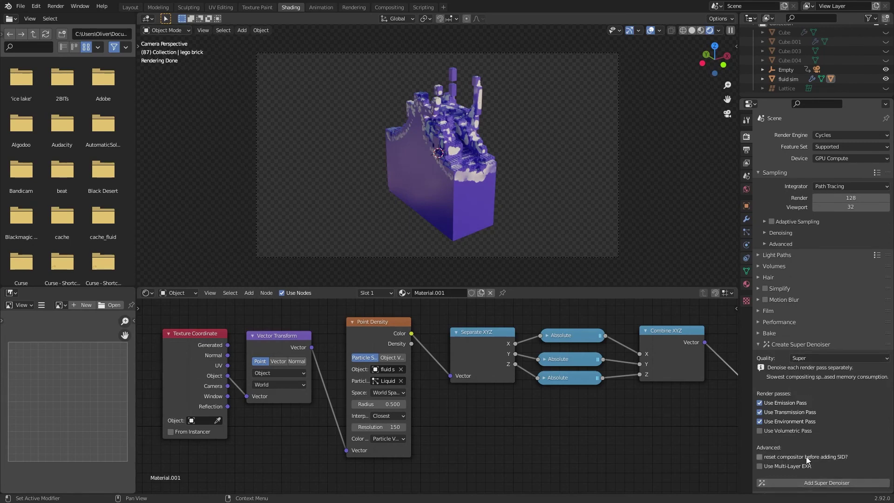
left_click(820, 483)
left_click(795, 344)
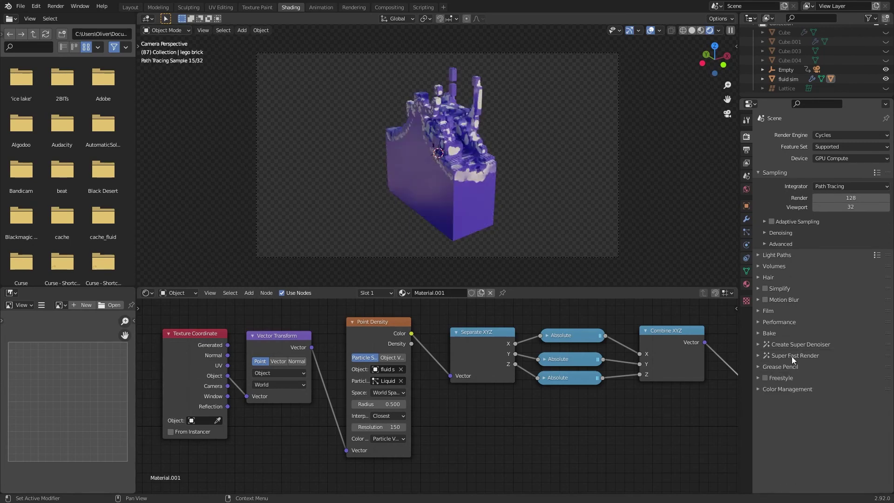
- Apply the SUPER preset of Super Fast Render and save the file
left_click(794, 355)
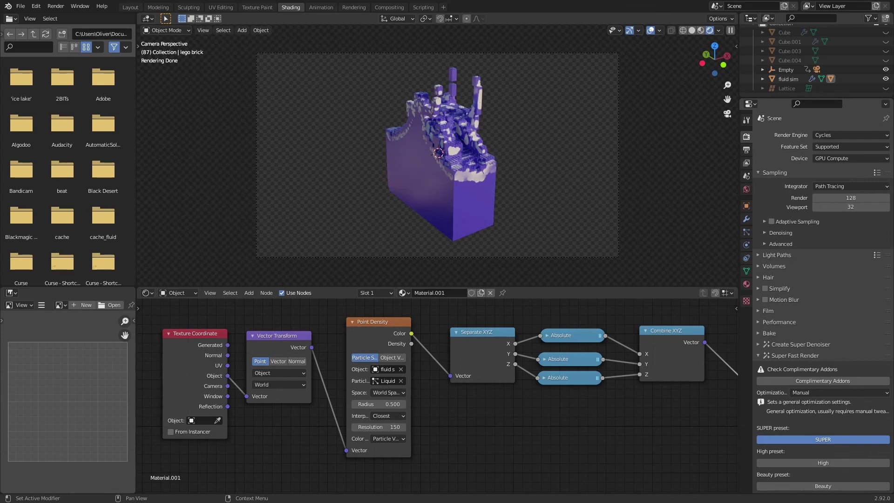
left_click(823, 439)
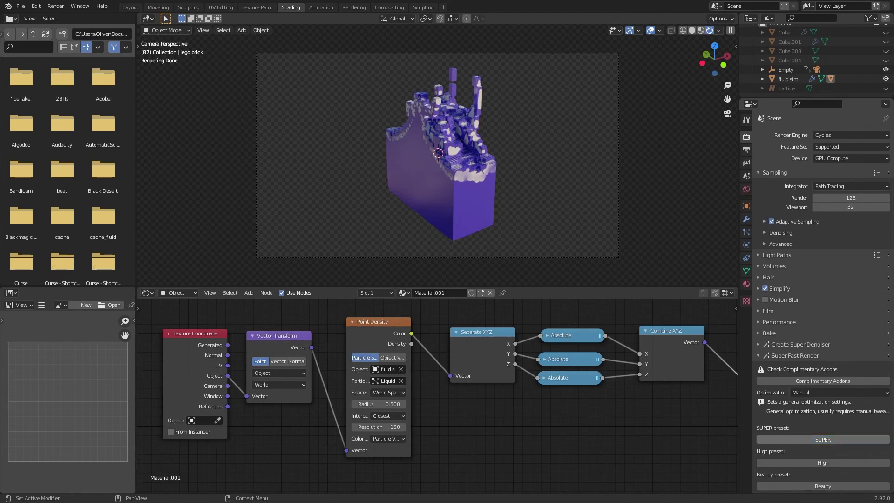
left_click(809, 357)
key("ctrl+s")
- Examine the velocity colouring on the lego bricks up close from several angles
middle_click_drag(391, 188, 452, 183)
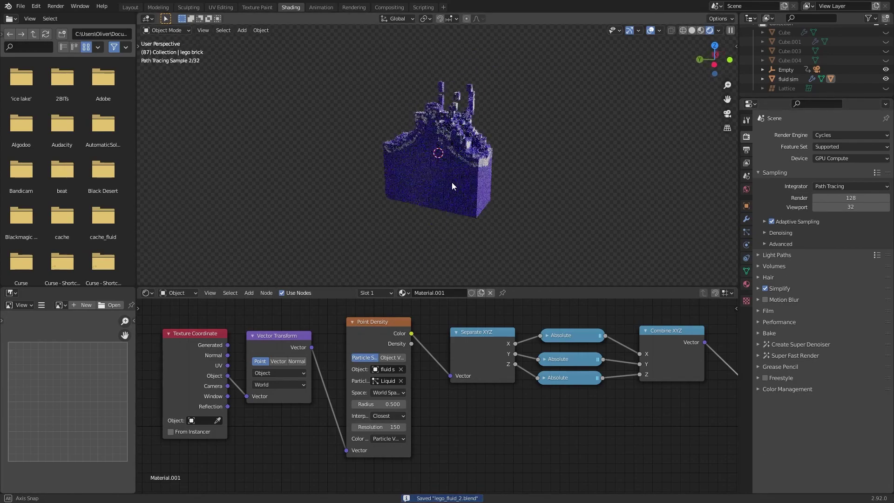
scroll(499, 137, "up", 6)
middle_click_drag(498, 138, 404, 253)
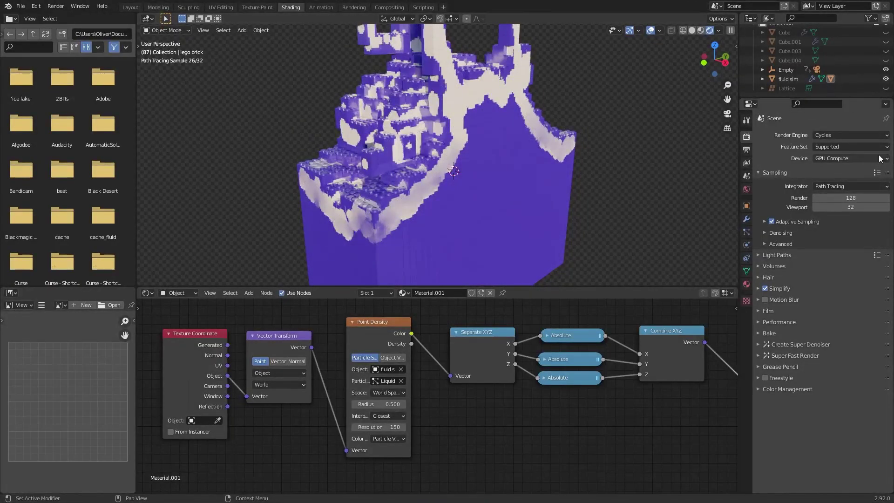
mouse_move(521, 210)
middle_mouse_down()
mouse_move(468, 209)
mouse_move(391, 228)
mouse_move(445, 205)
mouse_move(502, 242)
mouse_move(447, 224)
mouse_move(424, 136)
mouse_move(540, 122)
mouse_move(625, 128)
middle_mouse_up()
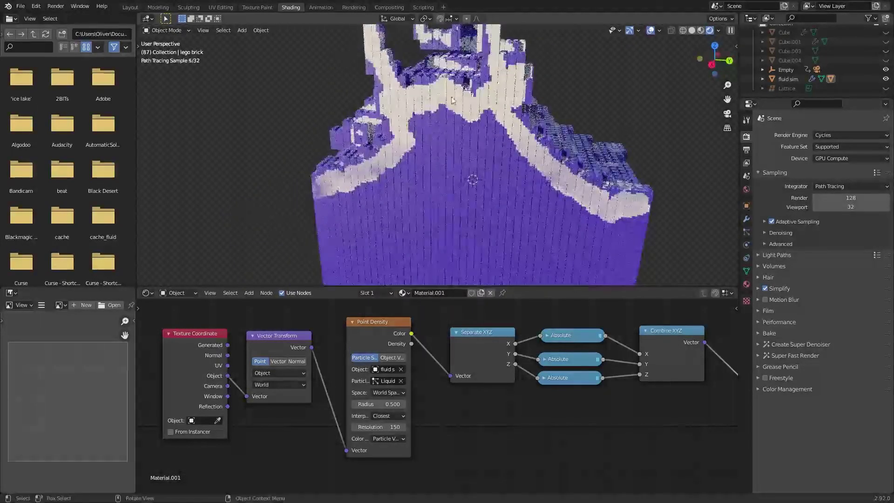
middle_click_drag(415, 84, 416, 114)
mouse_move(462, 131)
middle_mouse_down()
mouse_move(535, 191)
mouse_move(578, 208)
mouse_move(560, 161)
middle_mouse_up()
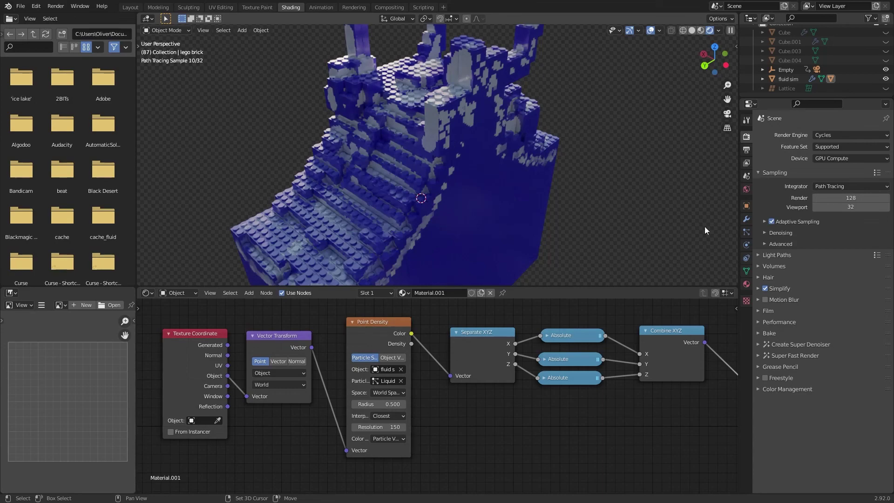
- Return the animation to its first frame and save the file
key("shift+Left")
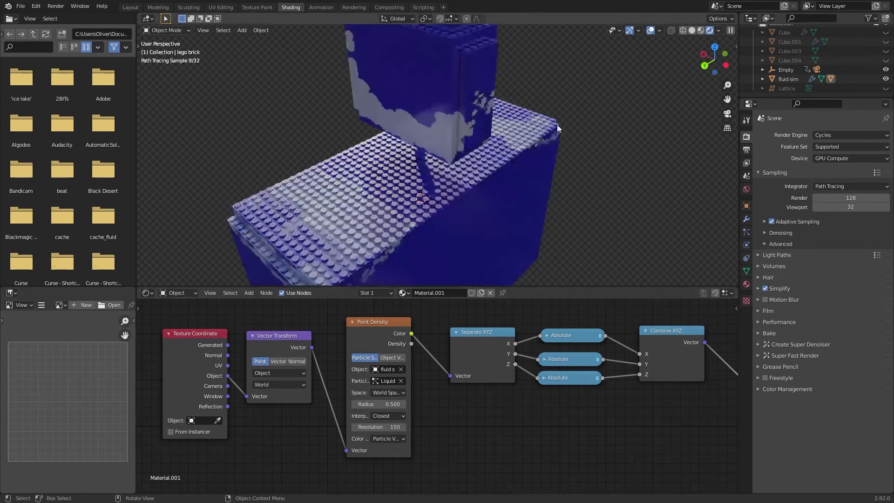
middle_click_drag(557, 125, 415, 169)
key("ctrl+s")
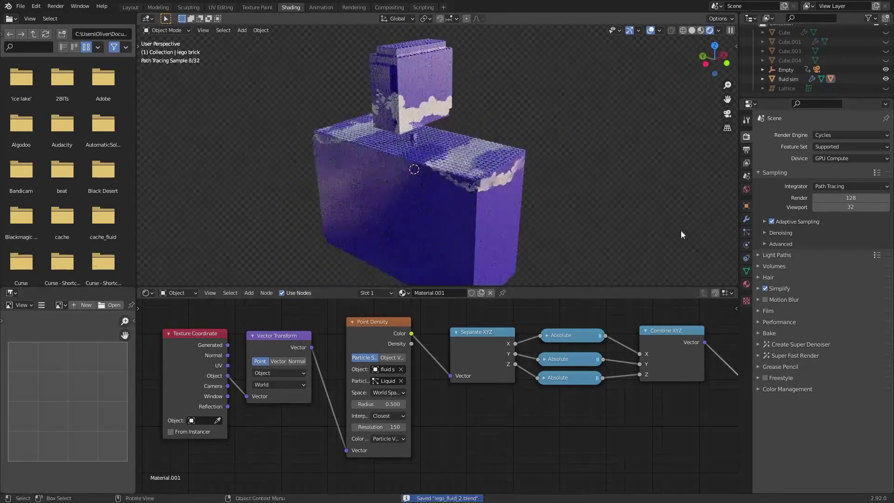
middle_click_drag(681, 230, 570, 220)
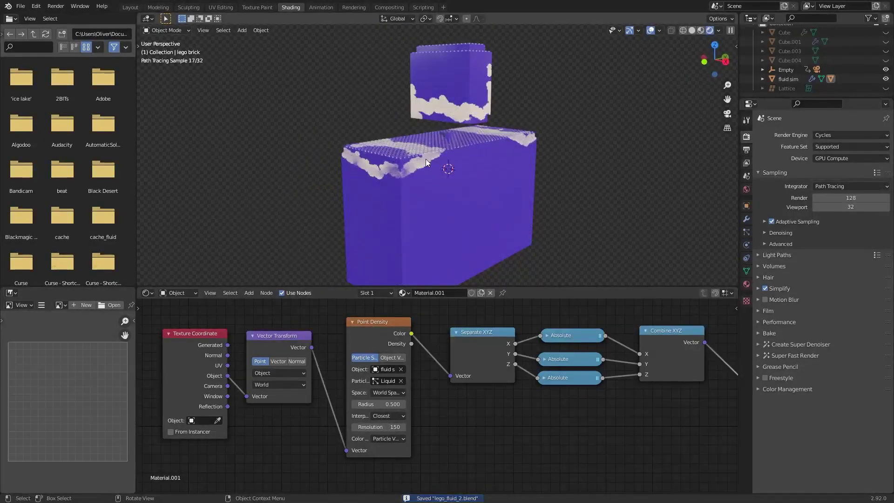
middle_click_drag(568, 111, 578, 170)
- Set the render tile size to 128 px in both X and Y
left_click(780, 323)
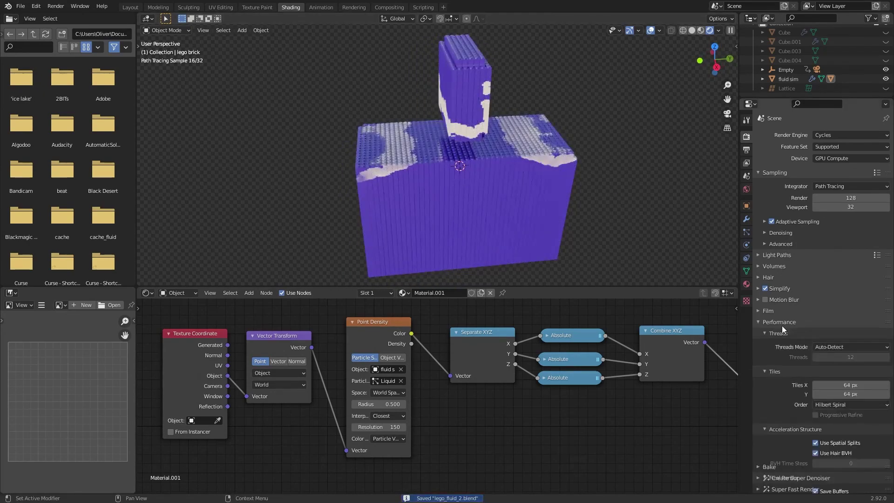
left_click(851, 385)
type("128")
left_click(856, 395)
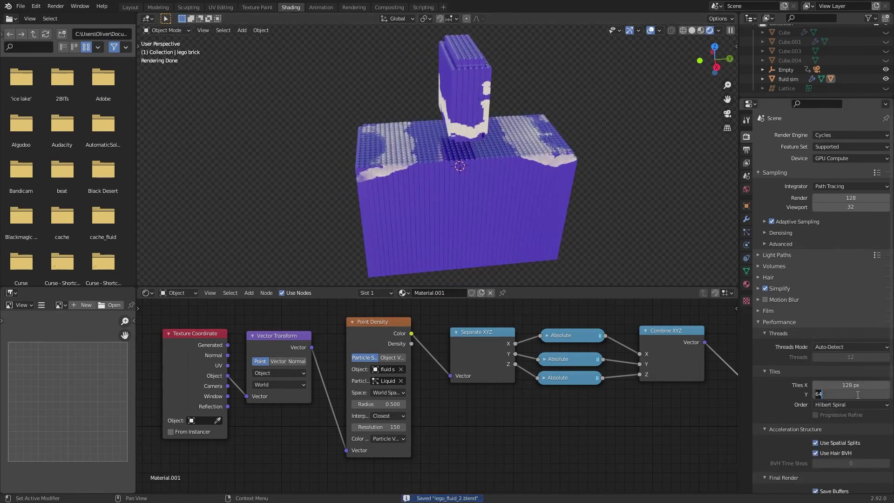
type("128")
key("Return")
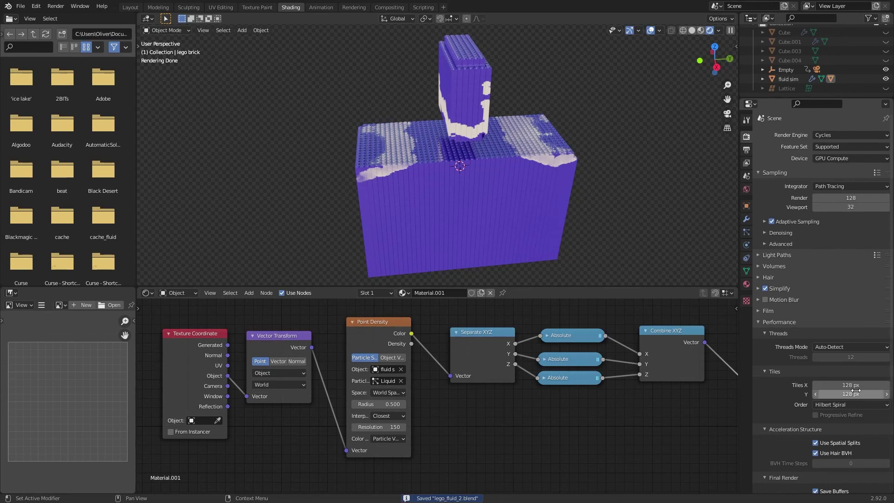
left_click(796, 323)
- Set the render output to FFmpeg Video with the h264 in MP4 encoding preset, and save the file
left_click(747, 149)
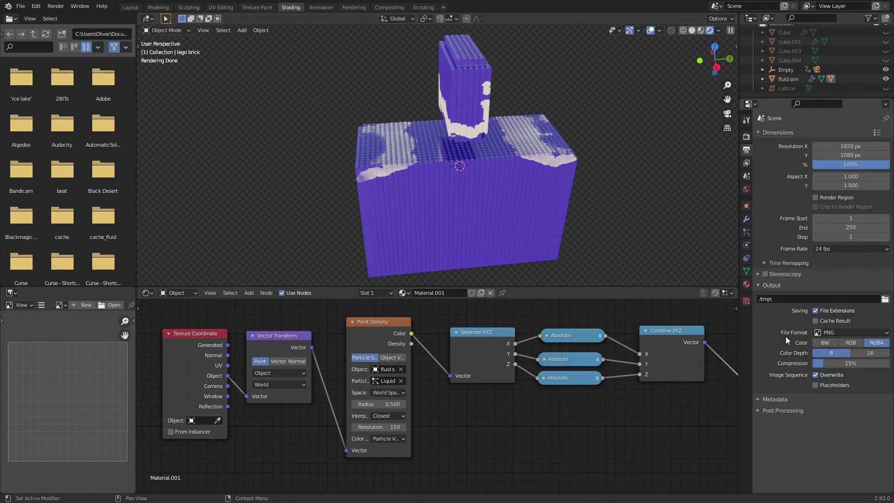
left_click(850, 332)
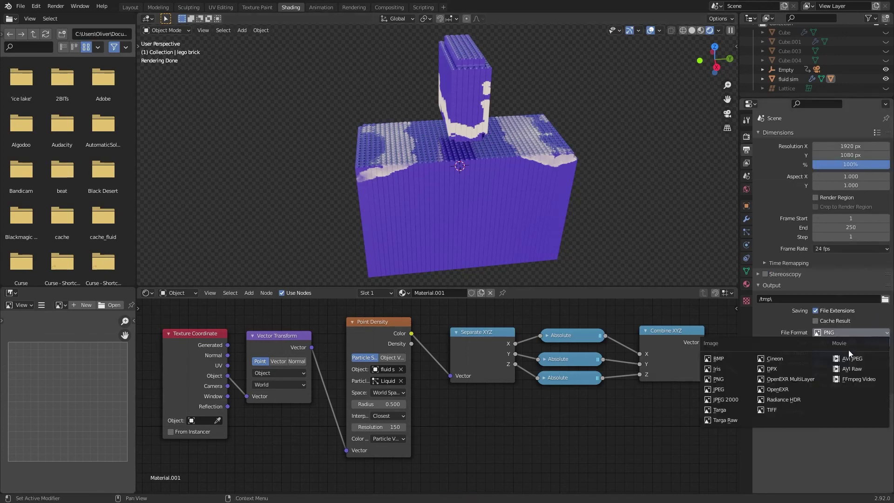
left_click(853, 379)
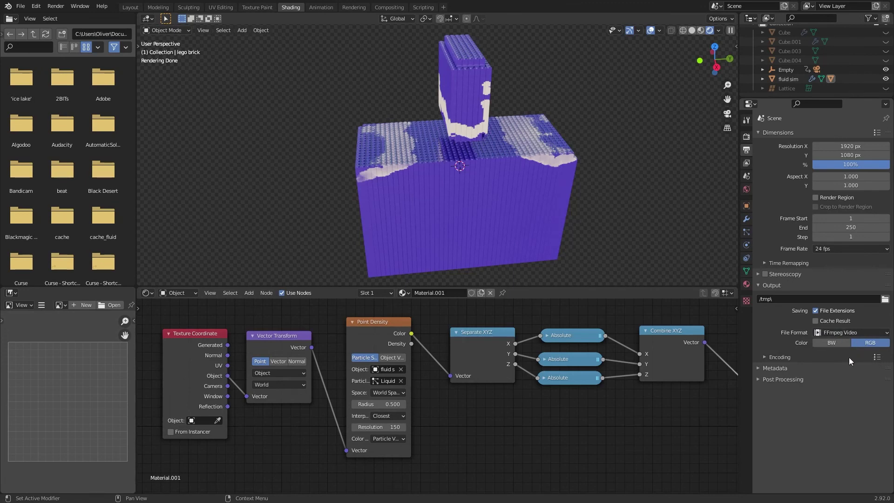
left_click(848, 358)
left_click(776, 354)
left_click(877, 357)
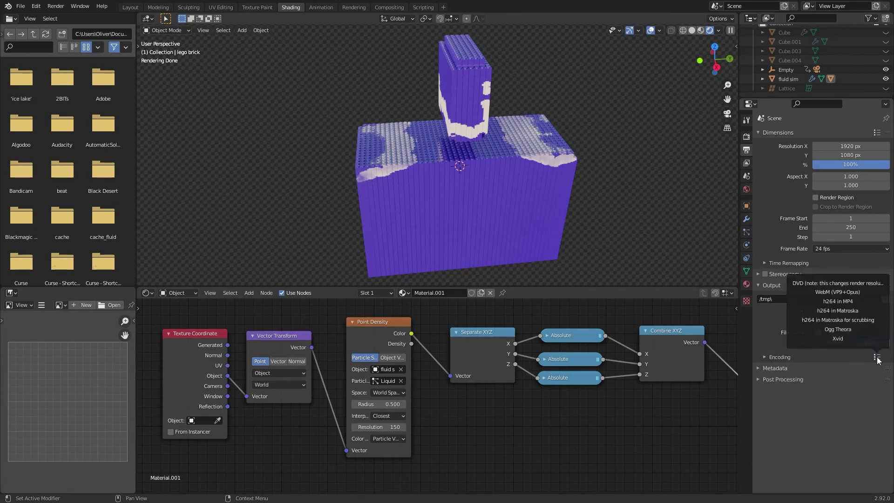
left_click(844, 303)
left_click(829, 357)
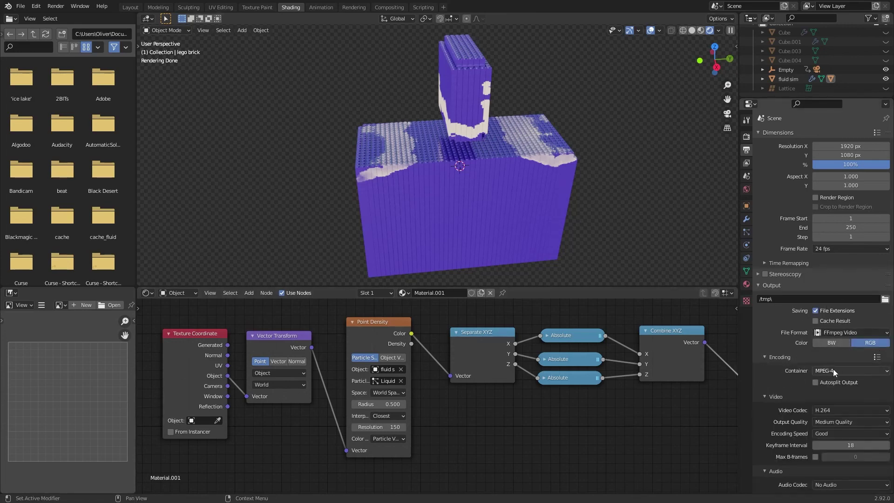
left_click(803, 358)
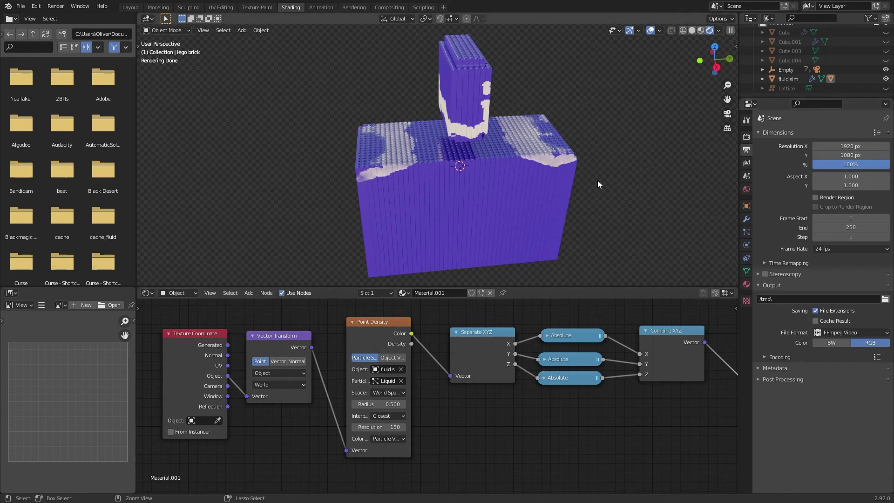
key("ctrl+s")
- Shrink the file browser and image editor column to widen the 3D viewport and node editor
mouse_move(602, 194)
middle_mouse_down()
mouse_move(431, 138)
mouse_move(385, 174)
mouse_move(462, 141)
mouse_move(445, 170)
middle_mouse_up()
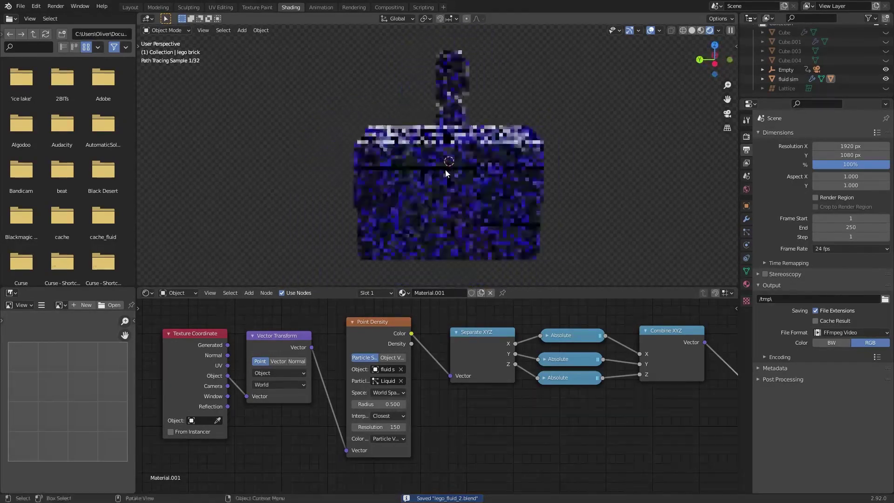
left_click(747, 136)
mouse_move(468, 202)
middle_mouse_down()
mouse_move(452, 178)
mouse_move(464, 179)
middle_mouse_up()
left_click_drag(136, 24, 15, 23)
mouse_move(447, 163)
middle_mouse_down()
mouse_move(460, 163)
mouse_move(380, 177)
middle_mouse_up()
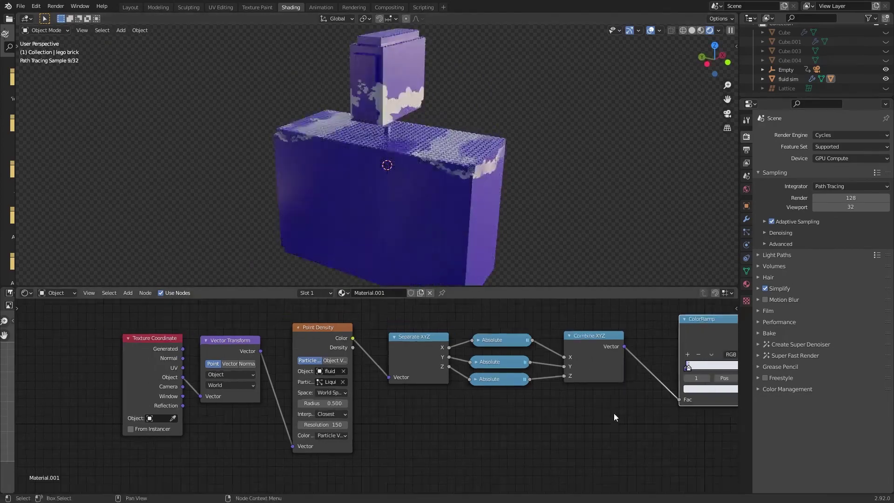
middle_click_drag(614, 417, 487, 411)
scroll(495, 427, "down", 1)
mouse_move(468, 214)
middle_mouse_down()
mouse_move(460, 166)
mouse_move(356, 158)
mouse_move(361, 126)
middle_mouse_up()
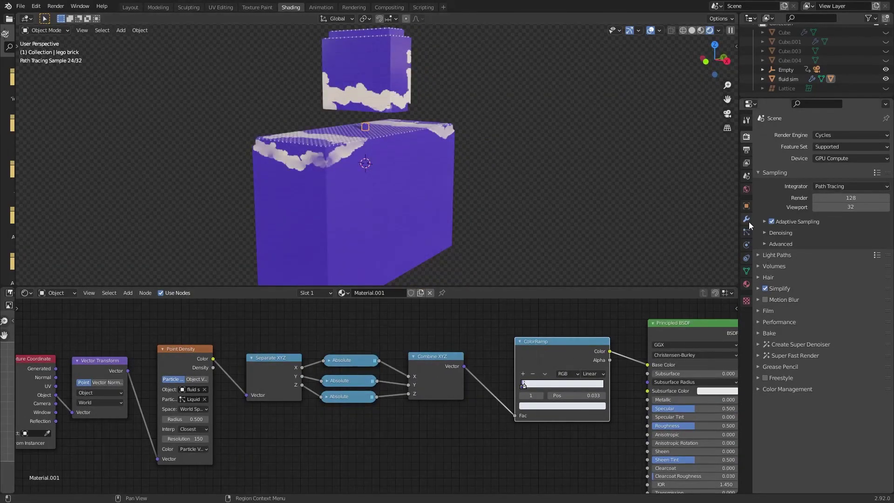
- Try hiding the lego brick object from renders and viewports in its visibility settings
left_click(747, 206)
left_click(787, 345)
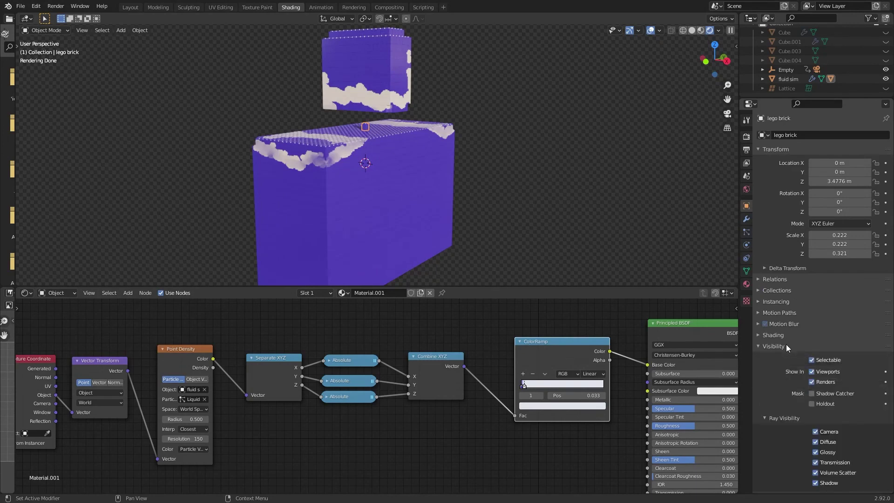
left_click(812, 383)
left_click(812, 371)
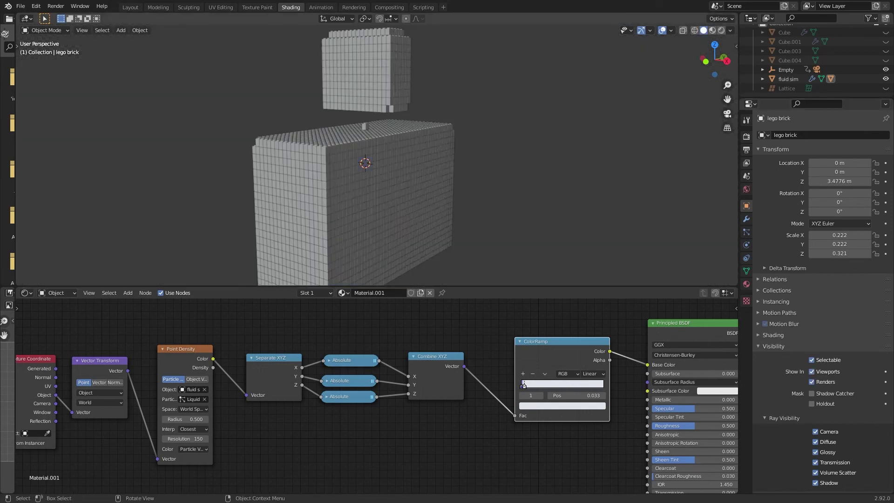
- Select the single lego brick above the fluid surface and try to move it
left_click(365, 125)
scroll(374, 131, "up", 5)
middle_click_drag(438, 142, 466, 188, "shift")
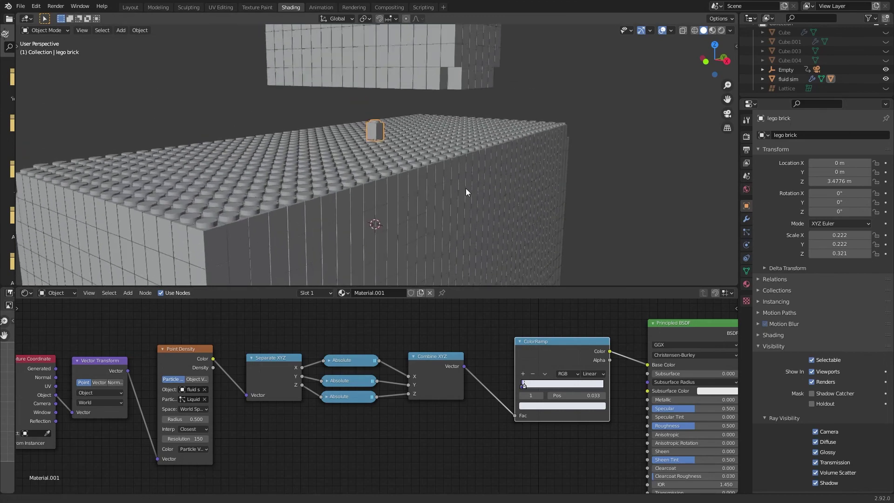
middle_click_drag(405, 149, 364, 162)
scroll(351, 124, "up", 5)
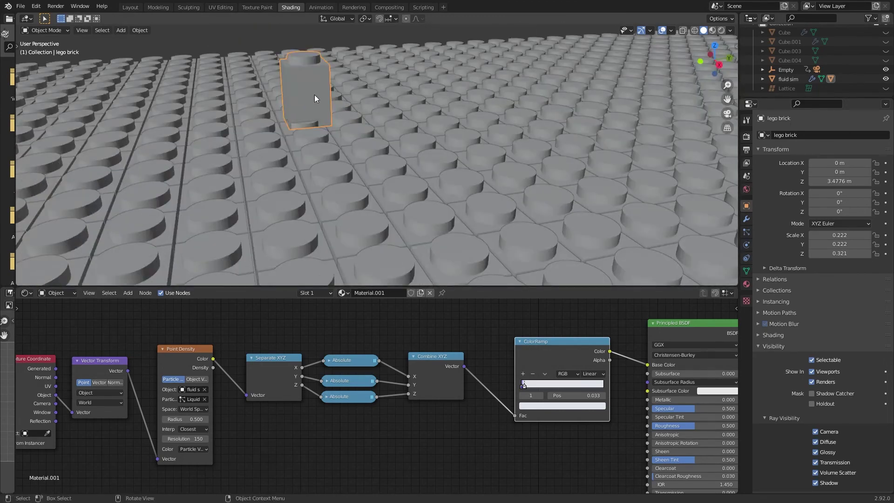
key("g")
key("Escape")
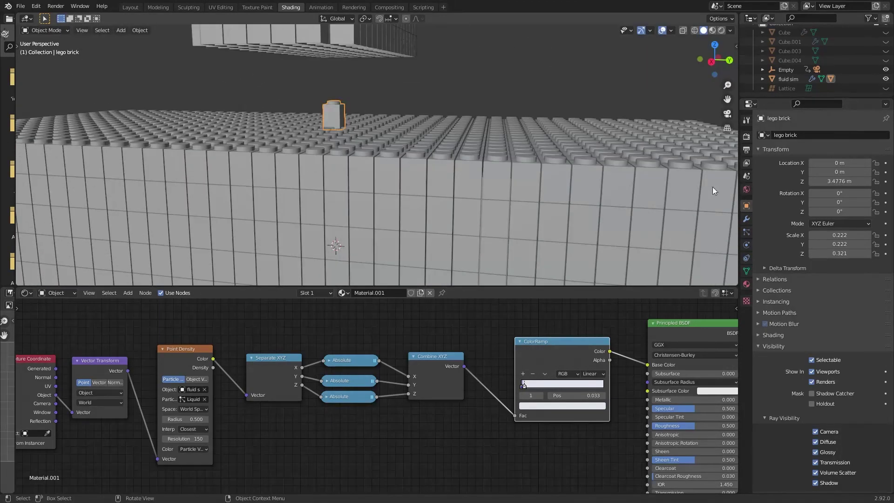
- Select the fluid sim object and examine its fluid domain settings
left_click(746, 137)
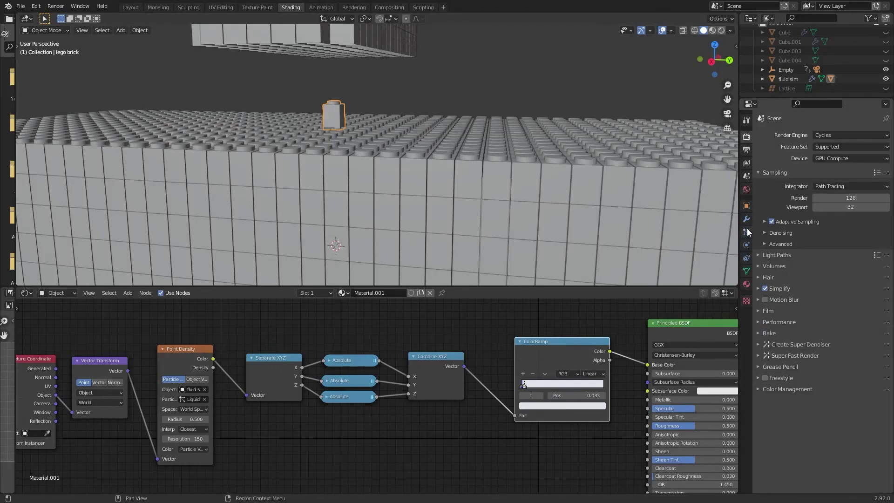
left_click(672, 218)
left_click(746, 244)
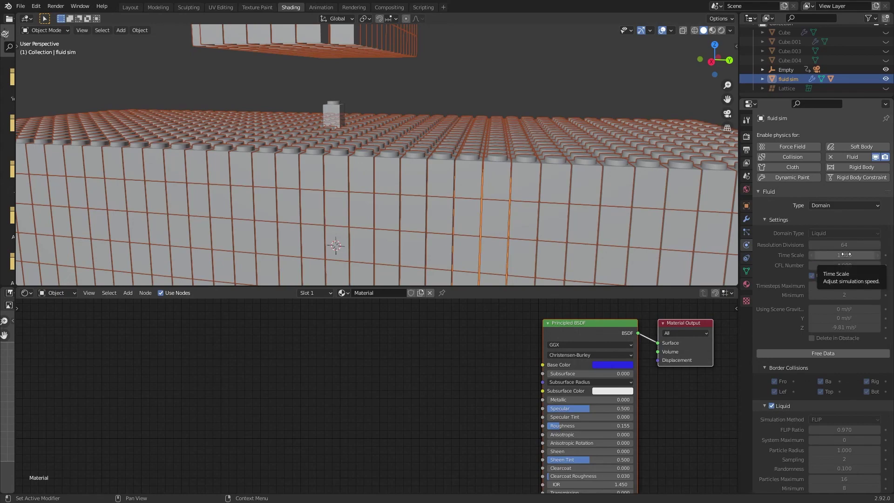
scroll(226, 210, "down", 2)
scroll(226, 210, "down", 2)
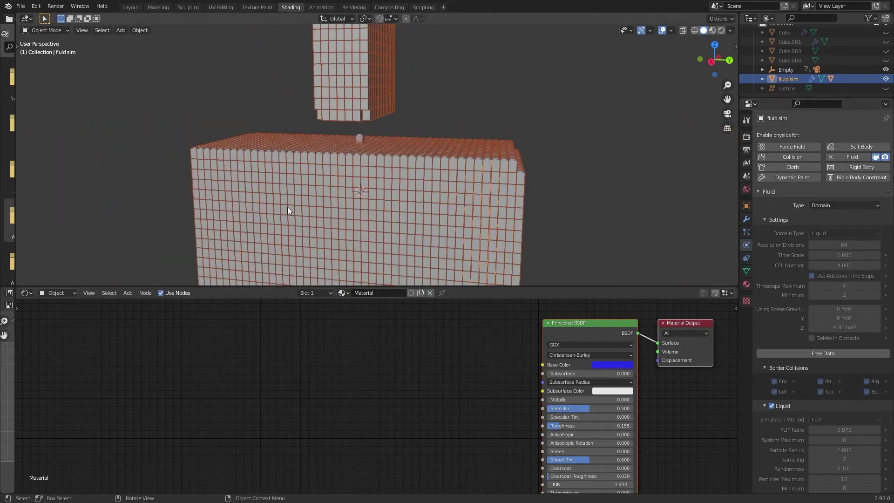
middle_click_drag(286, 207, 537, 224)
- Set the Cycles render samples to 64
left_click(747, 137)
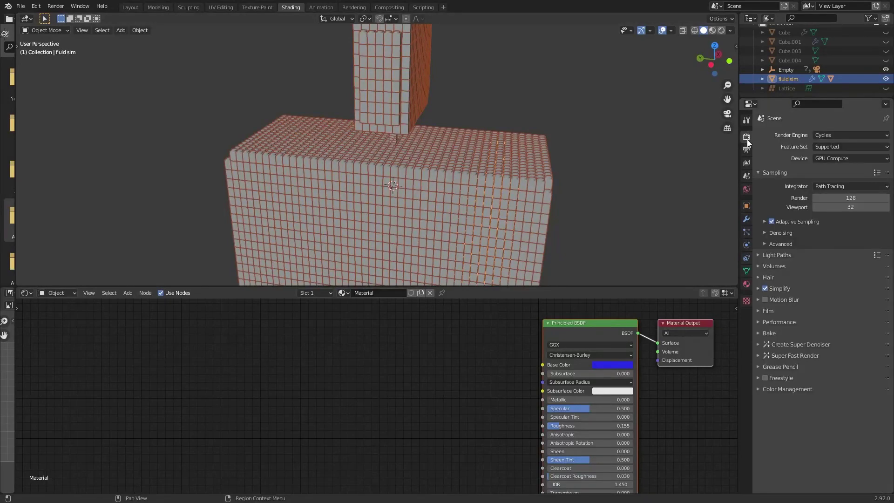
left_click(831, 199)
type("64")
key("Tab")
key("Return")
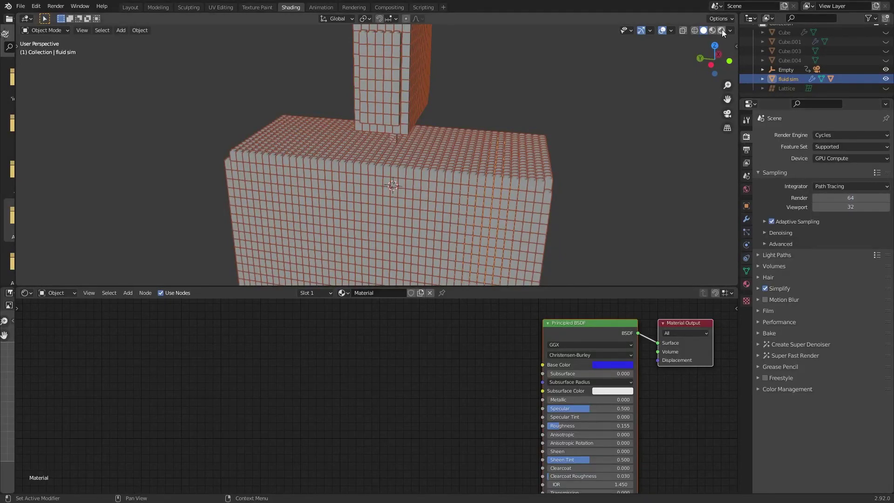
- Switch the viewport to rendered shading, save the file, and inspect the bricks from several angles
key("z")
middle_click_drag(477, 189, 437, 169)
key("ctrl+s")
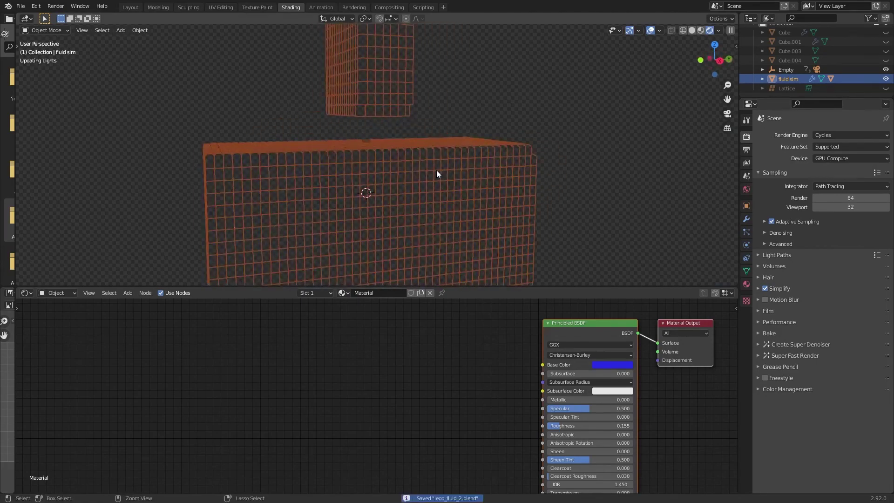
middle_click_drag(346, 237, 398, 171, "shift")
scroll(403, 174, "down", 3)
key("ctrl+s")
scroll(397, 171, "up", 4)
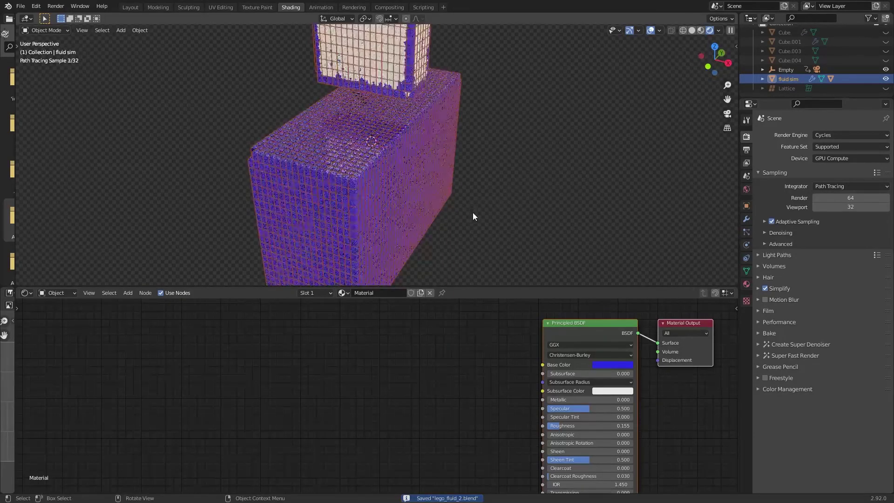
middle_click_drag(473, 213, 395, 171)
scroll(373, 190, "down", 3)
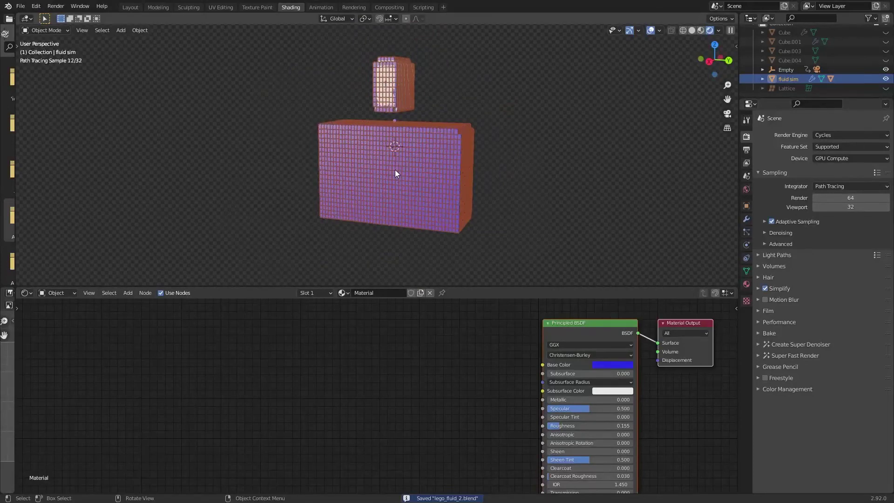